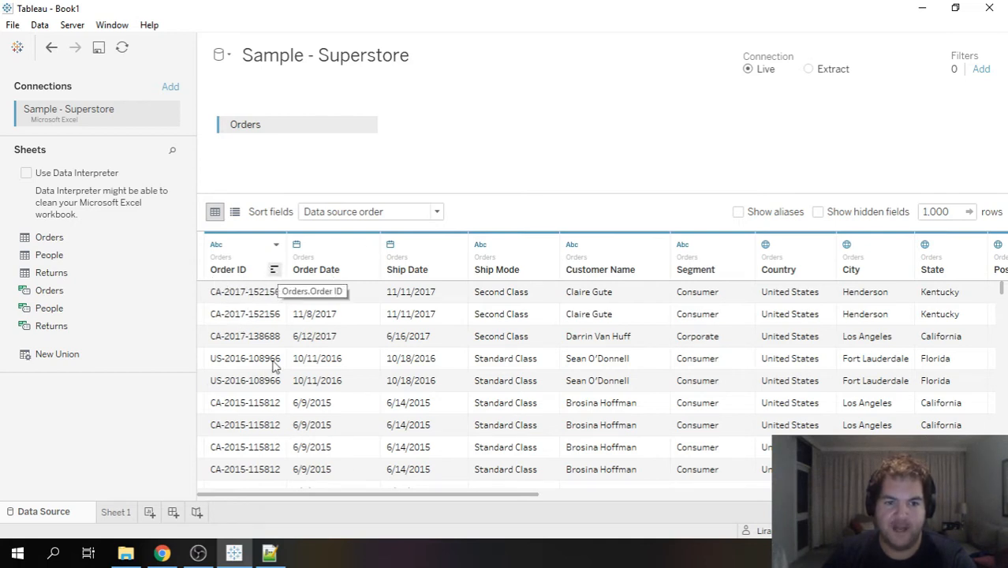
left_click_drag(292, 499, 232, 500)
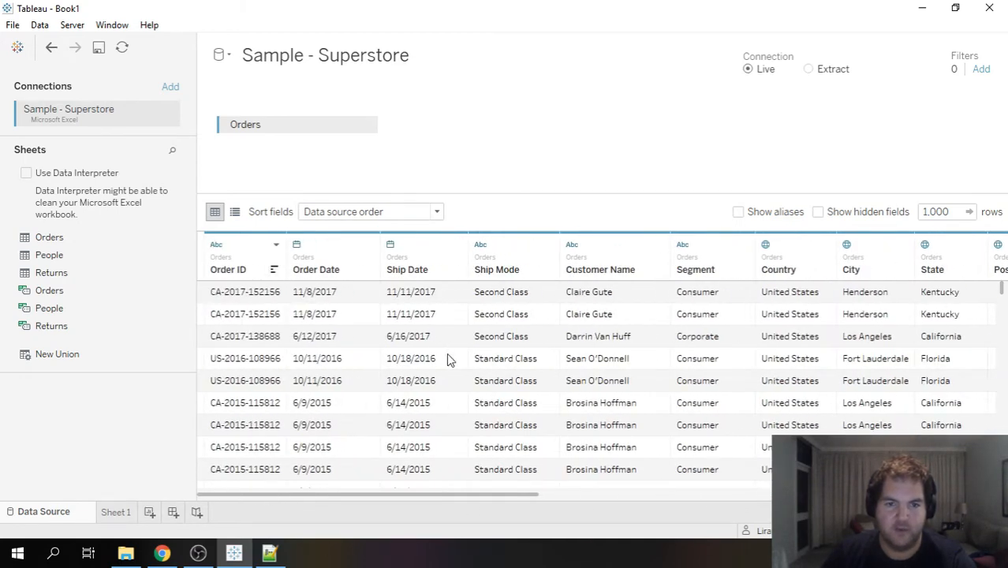
left_click_drag(445, 498, 371, 511)
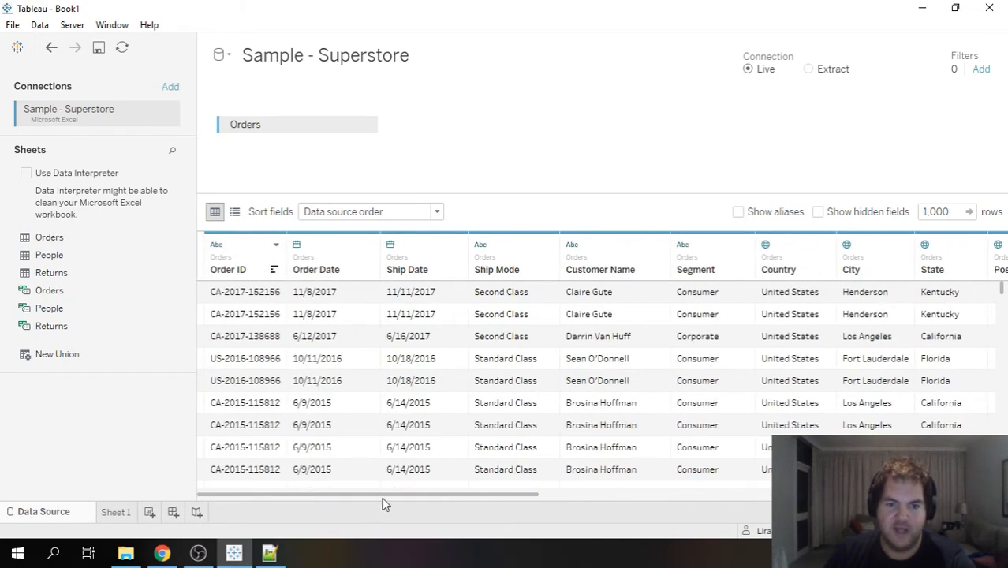
left_click_drag(388, 495, 348, 448)
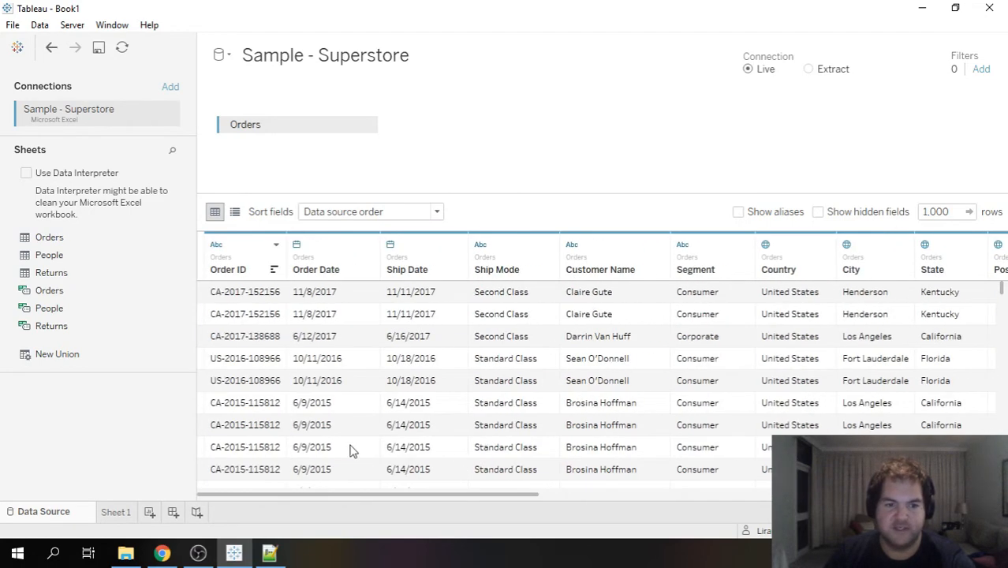
On Sheet 1, add the ad hoc calculation COUNTD([Order ID]) to the marks and place it in the view as text
left_click(118, 509)
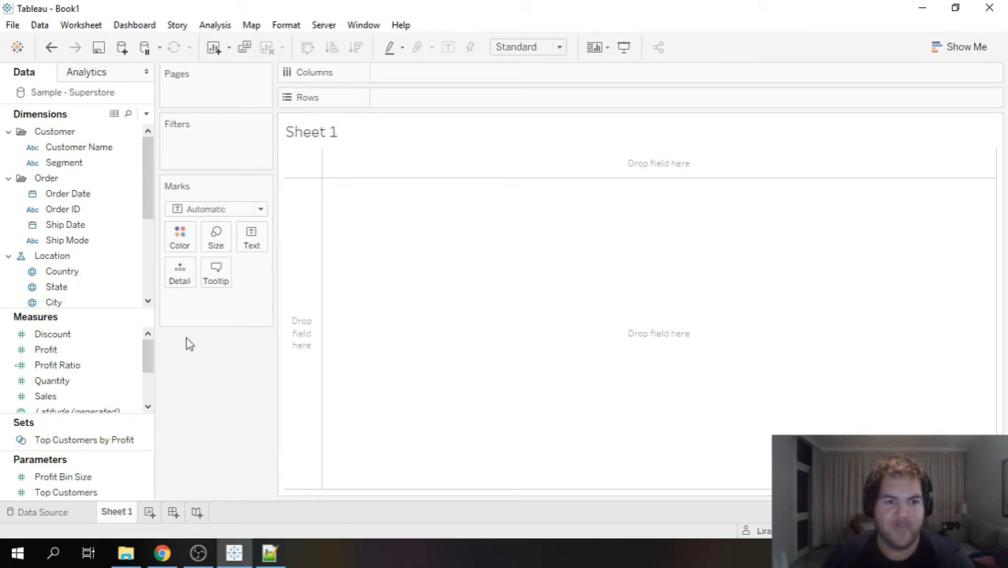
double_click(212, 319)
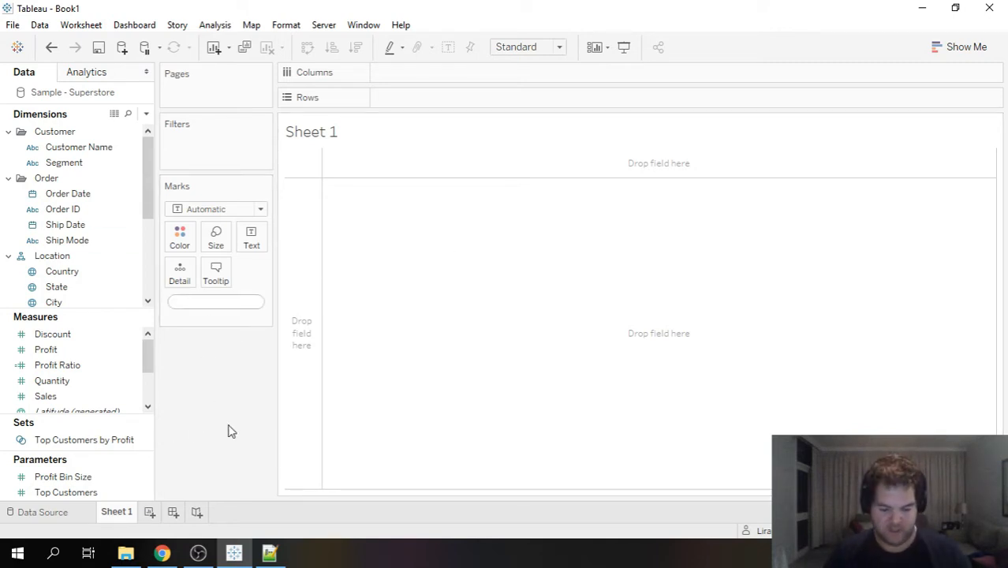
type("countd(or")
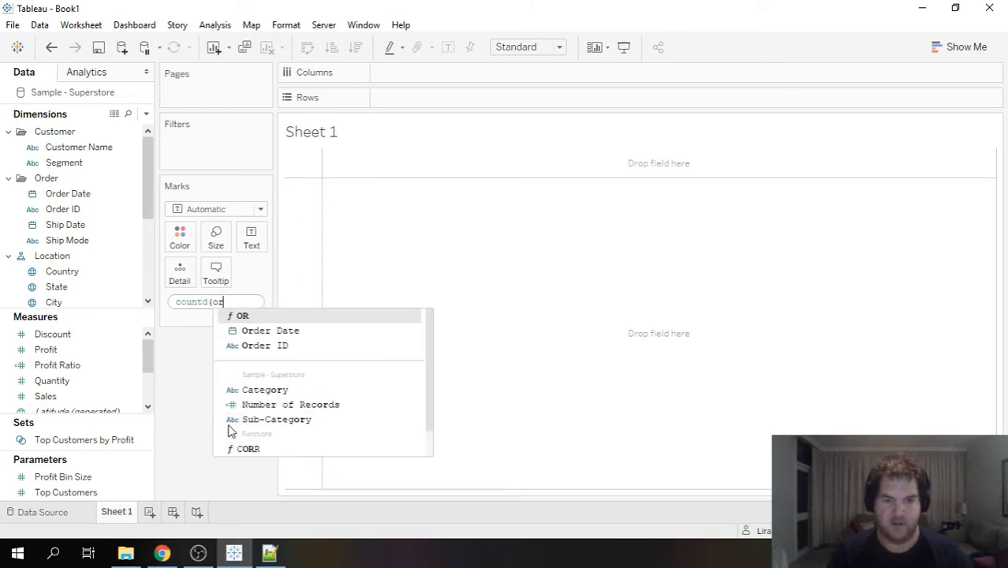
type("der")
key("Down")
key("Return")
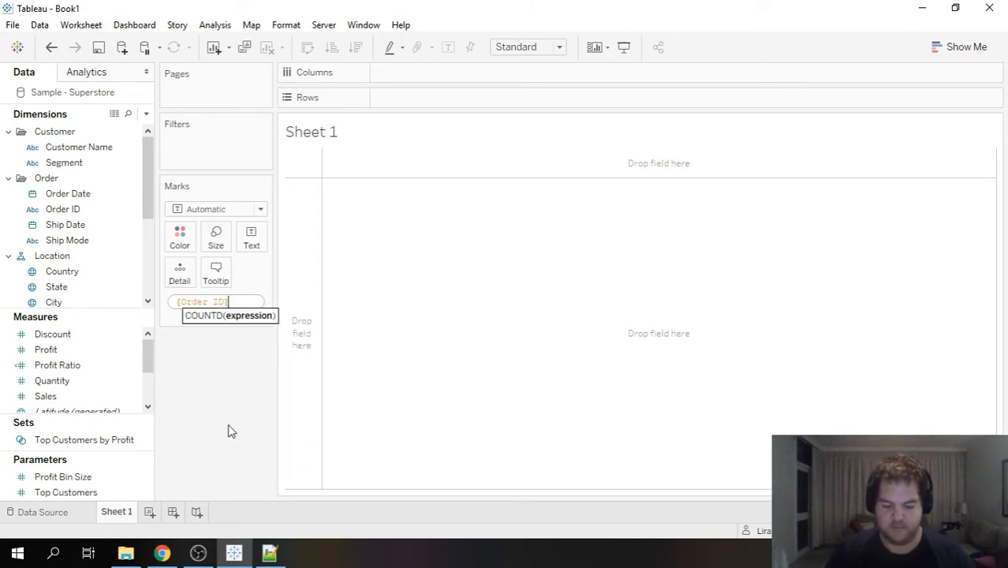
type(")")
key("Return")
left_click_drag(218, 303, 321, 159)
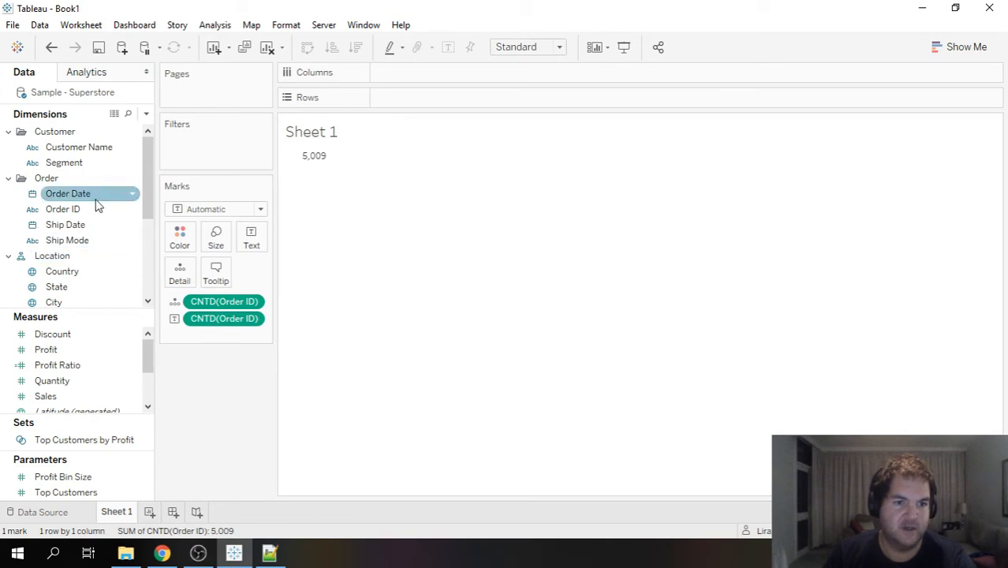
Add Order Date to the rows and set it to discrete month-and-year values
left_click_drag(96, 197, 410, 103)
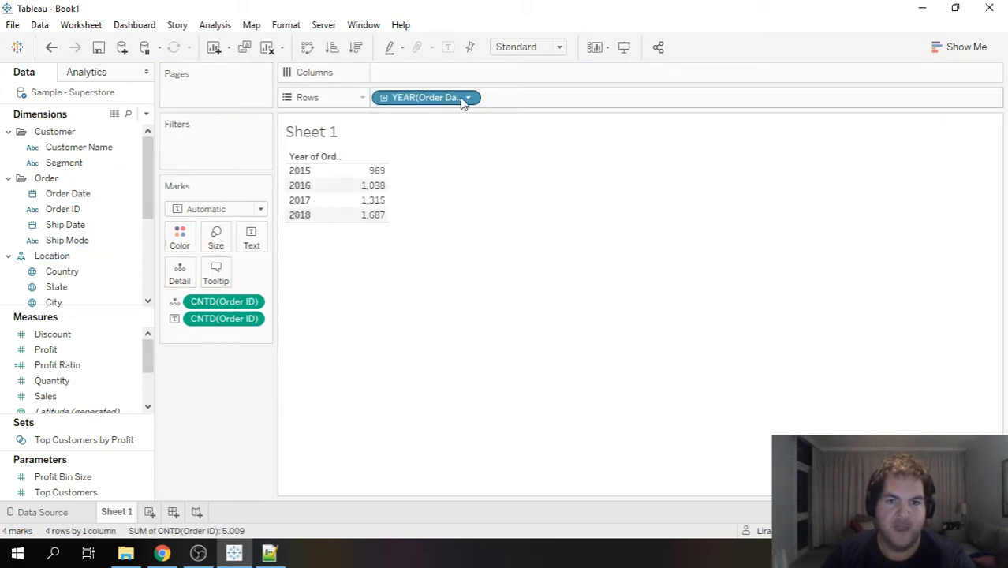
left_click(467, 98)
left_click(466, 364)
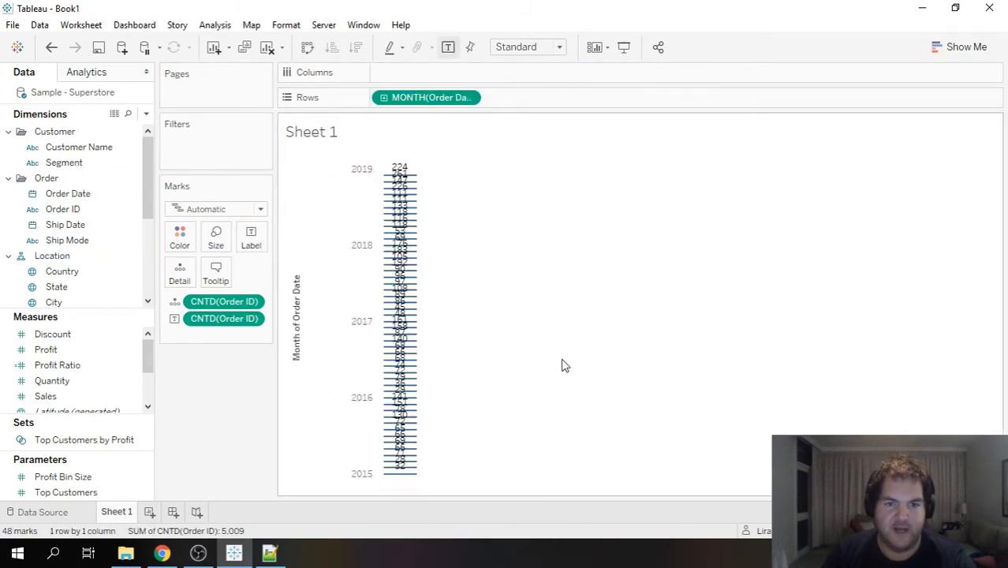
left_click(469, 97)
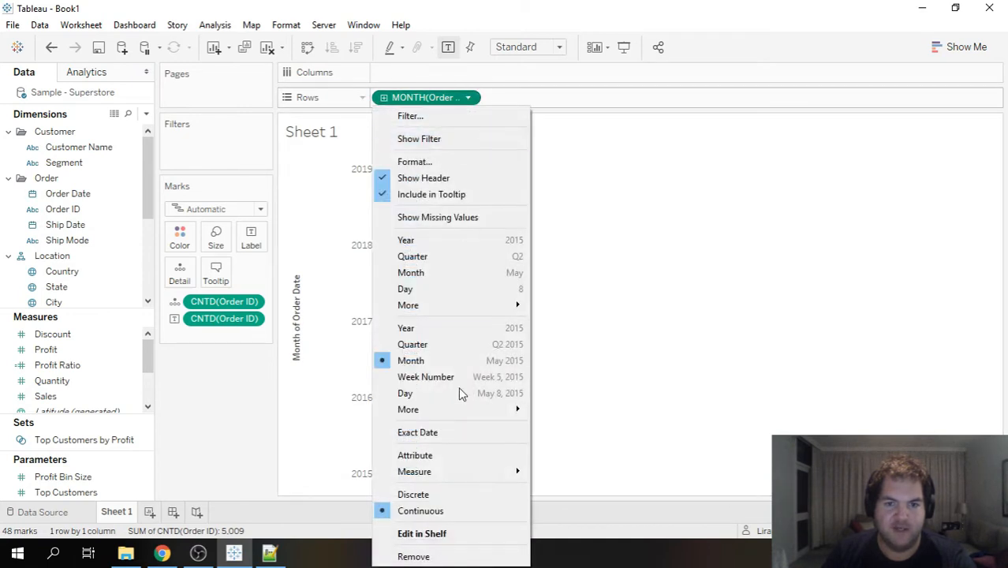
left_click(442, 493)
Convert the table to a stacked bars chart and remove the extra CNTD(Order ID) from the marks
left_click(978, 47)
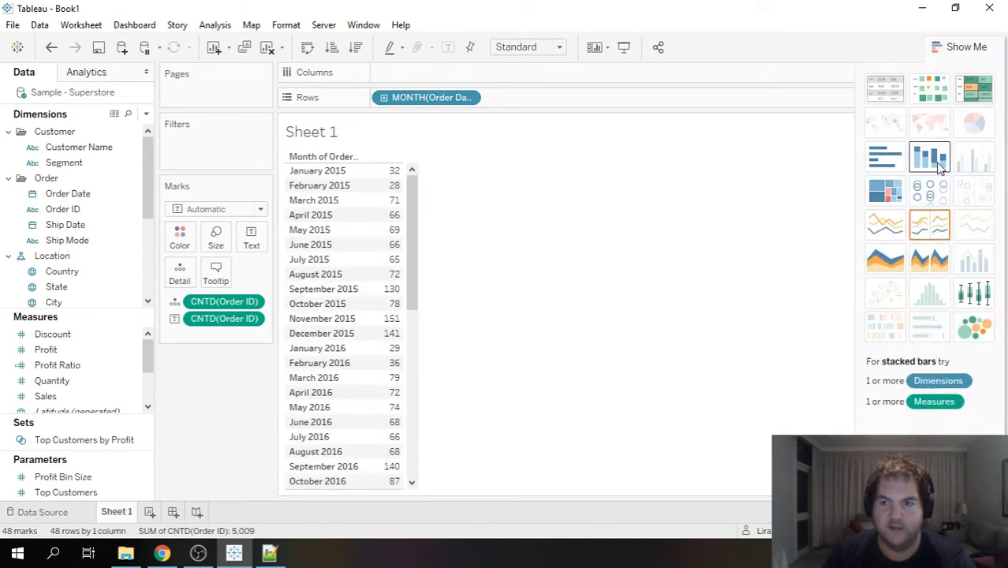
left_click(930, 157)
left_click_drag(250, 301, 497, 72)
left_click(966, 47)
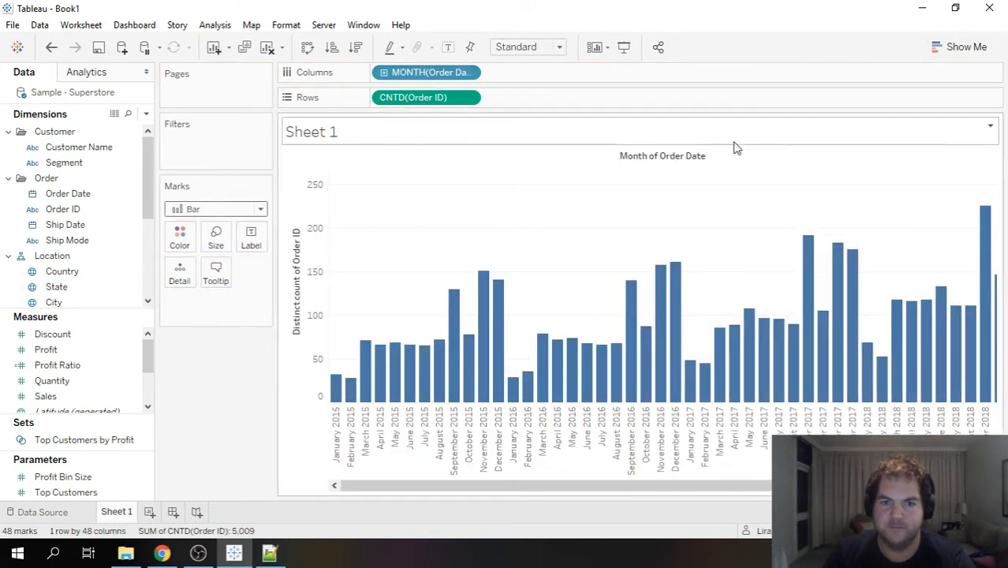
left_click_drag(737, 488, 694, 488)
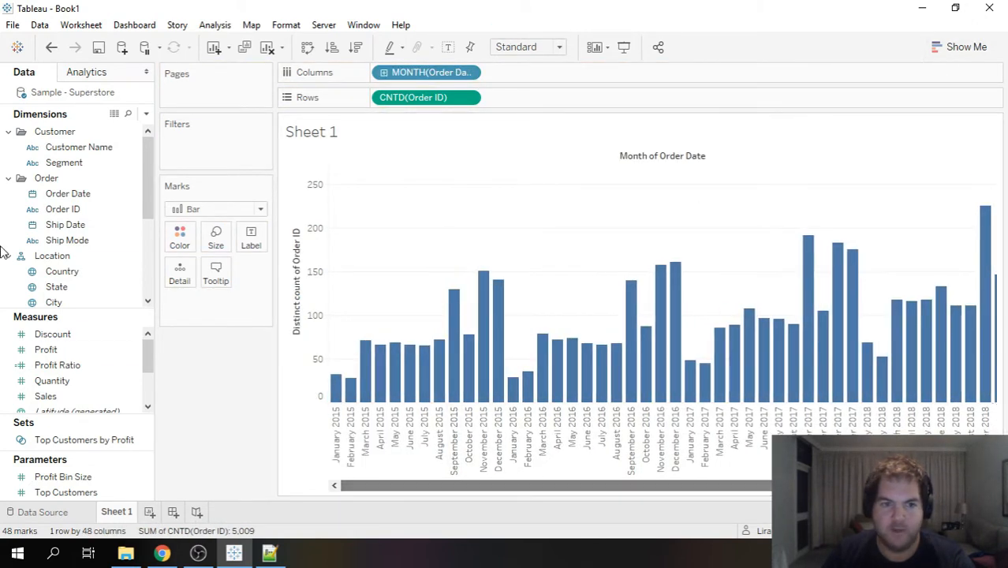
Try a relative Order Date filter for the last 6 months and undo it
left_click_drag(83, 197, 237, 157)
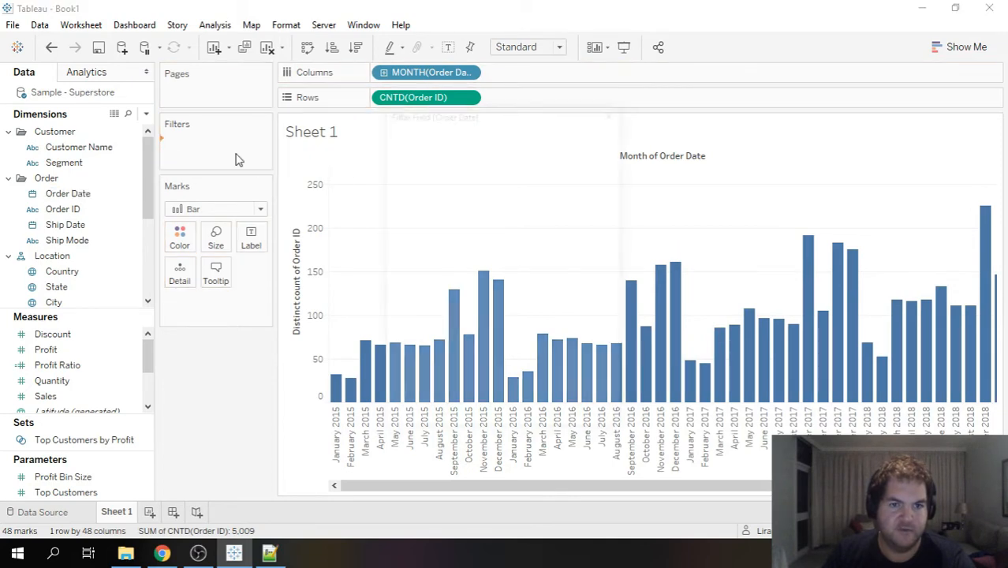
left_click(528, 416)
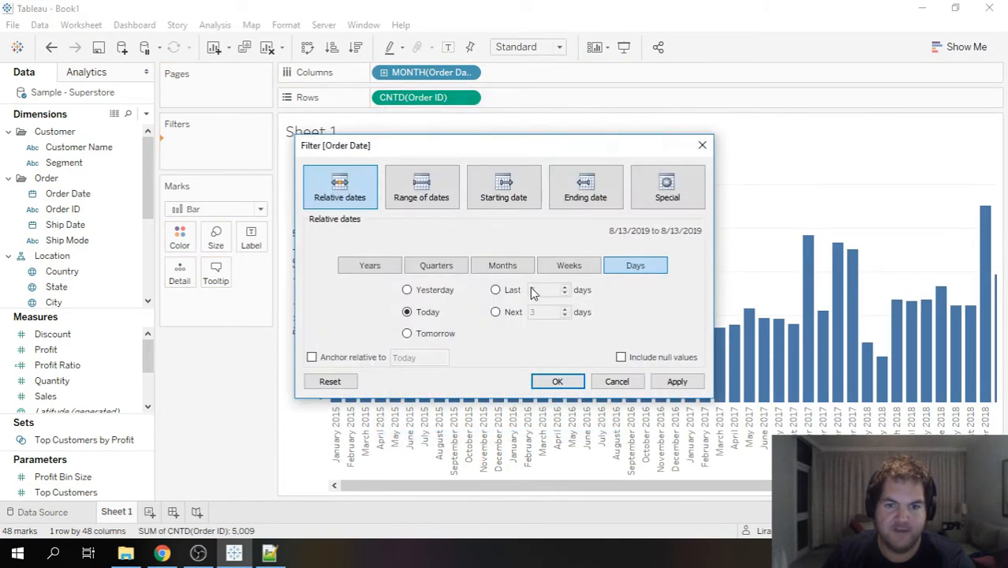
left_click(502, 268)
left_click(503, 290)
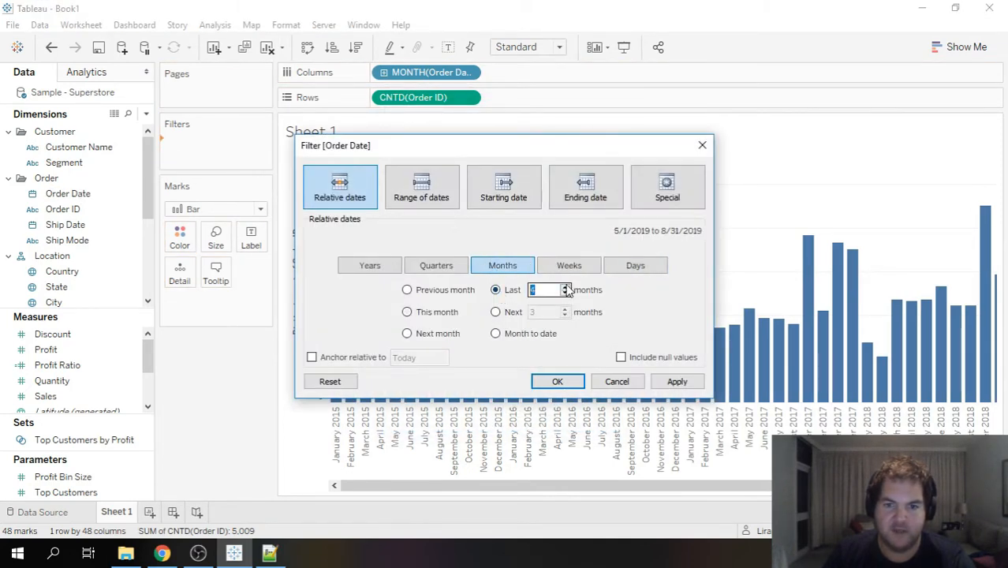
left_click(565, 286)
left_click(566, 286)
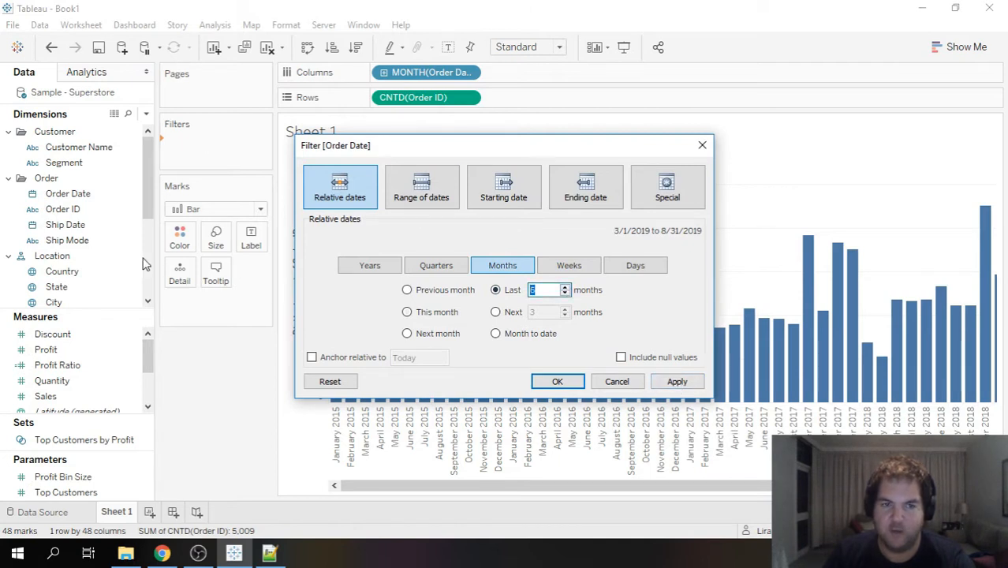
left_click(677, 381)
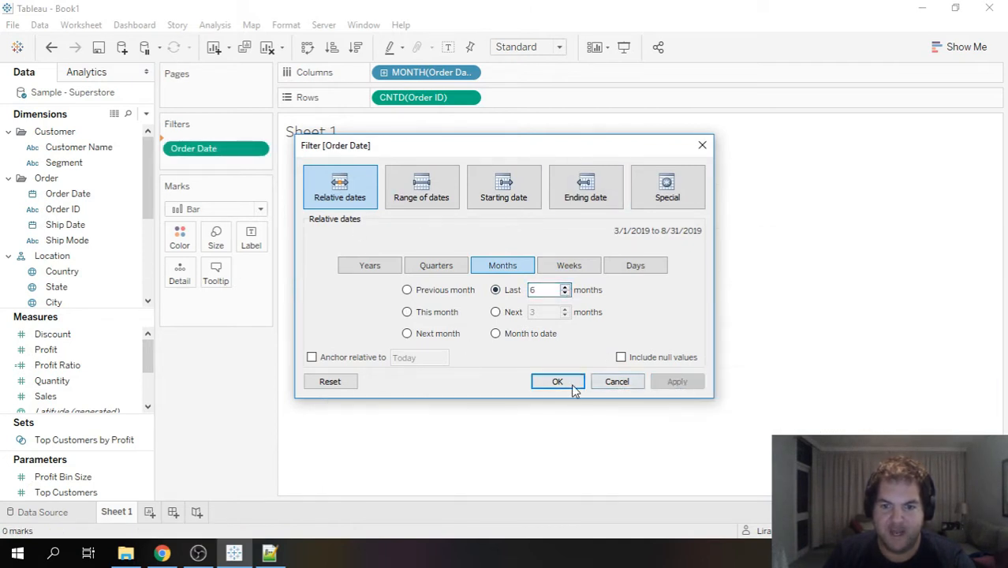
left_click(573, 384)
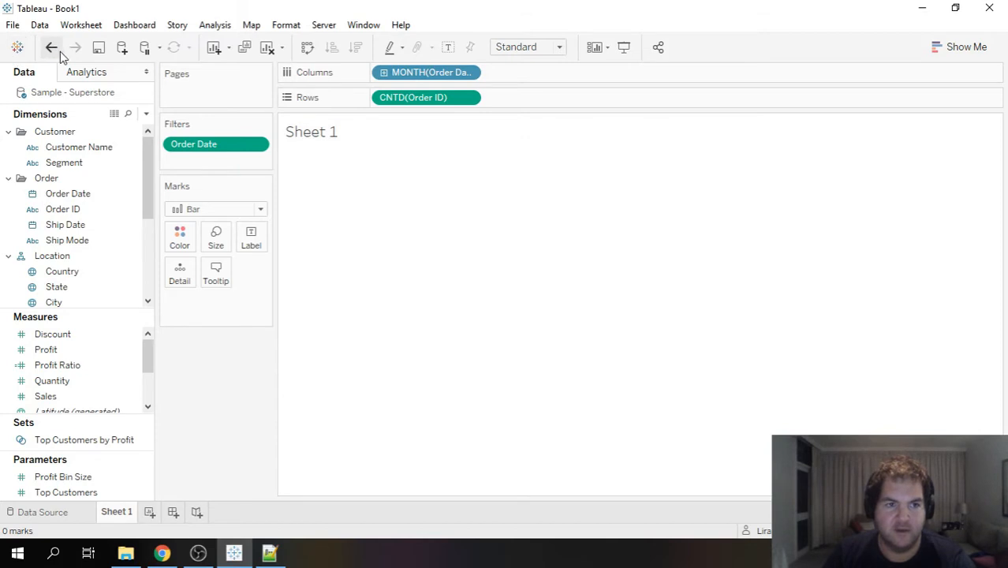
left_click(55, 49)
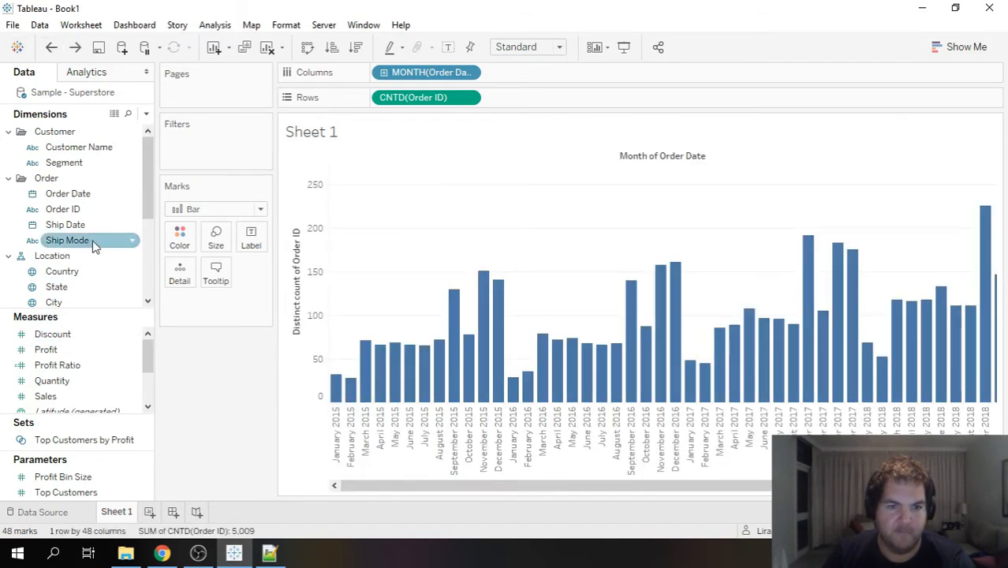
Filter the chart on Order Date with a relative date range covering the last 16 months
left_click_drag(540, 484, 578, 484)
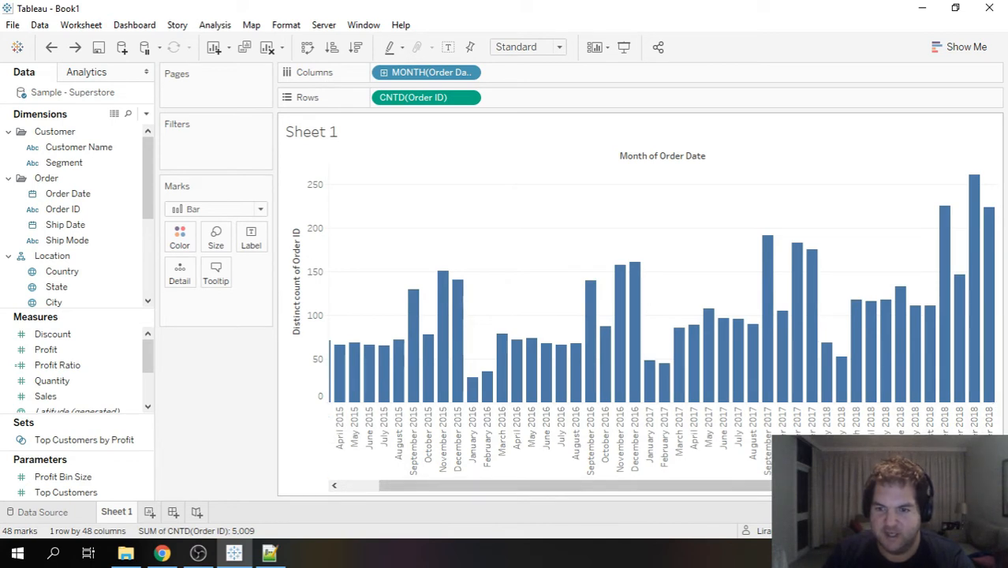
left_click_drag(525, 486, 487, 487)
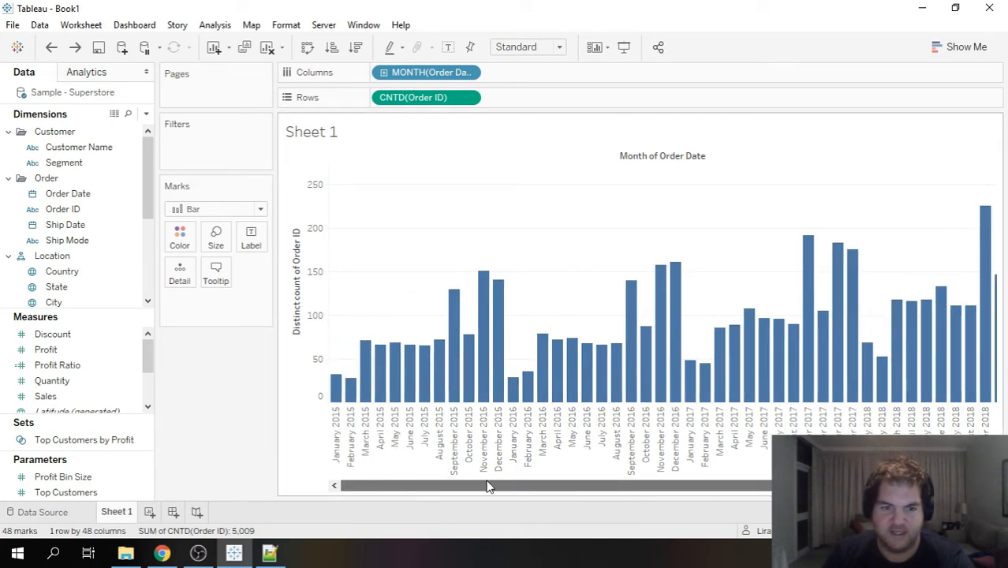
left_click(82, 194)
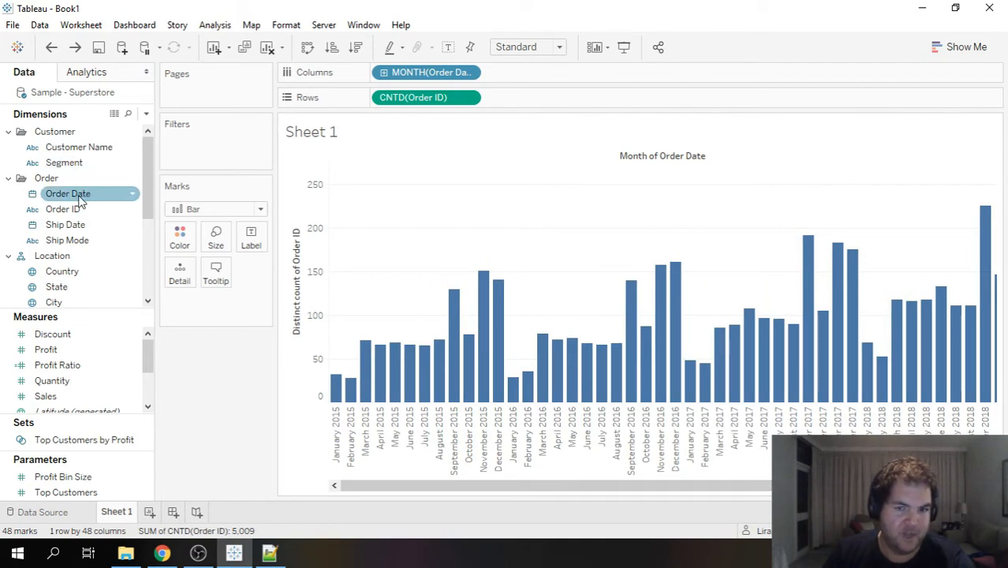
left_click_drag(83, 197, 193, 145)
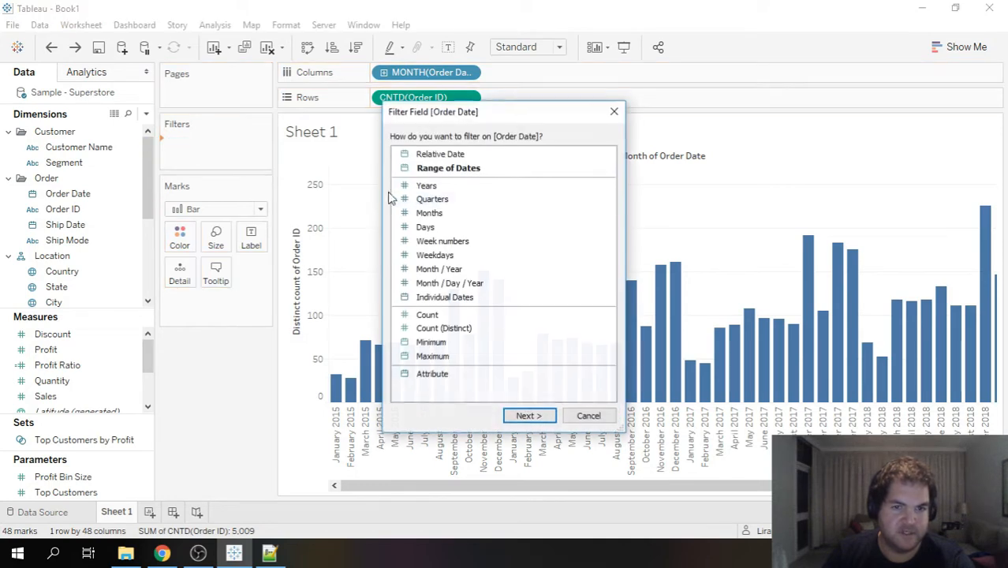
left_click(477, 156)
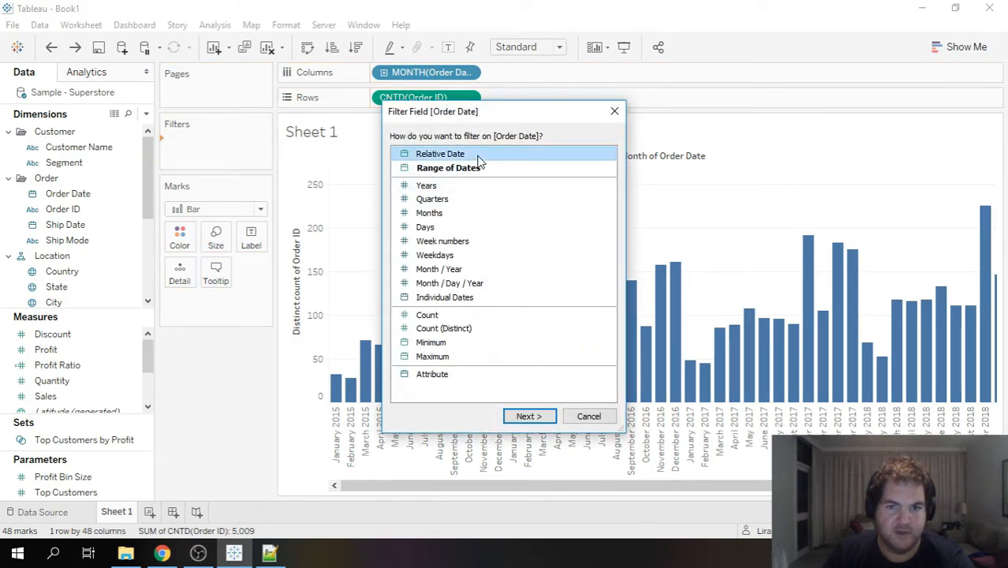
left_click(541, 416)
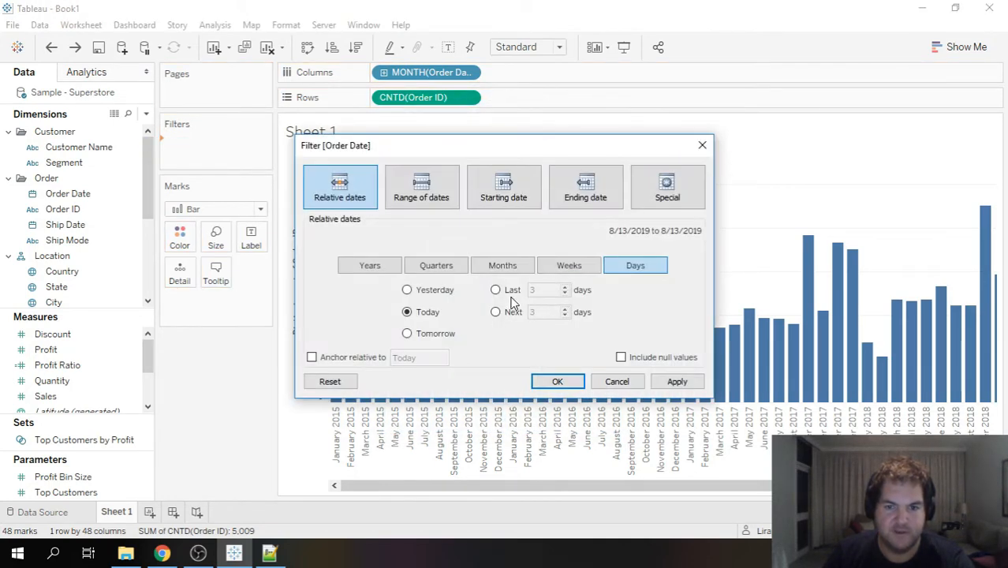
left_click(499, 265)
left_click(495, 290)
double_click(555, 292)
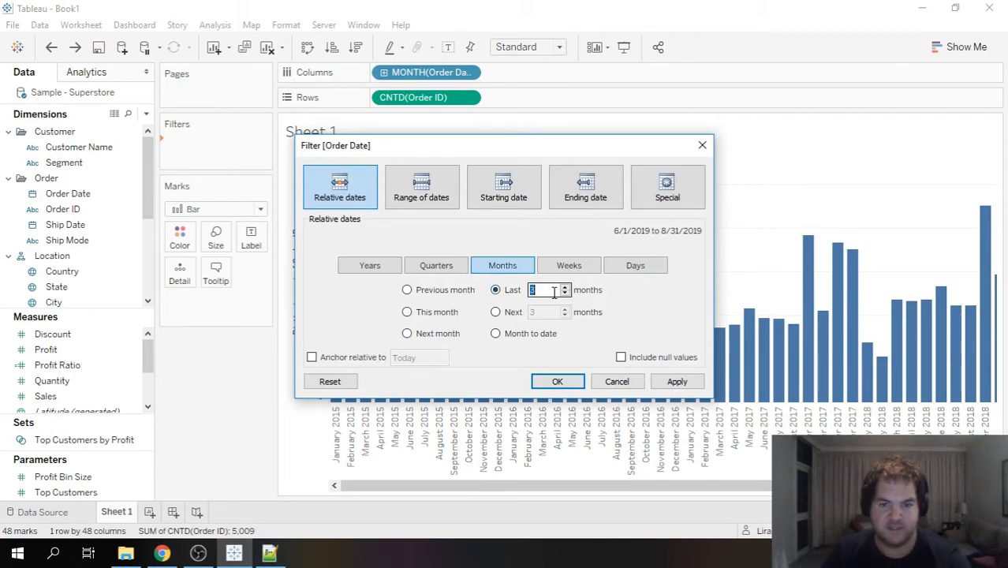
type("16")
left_click(677, 381)
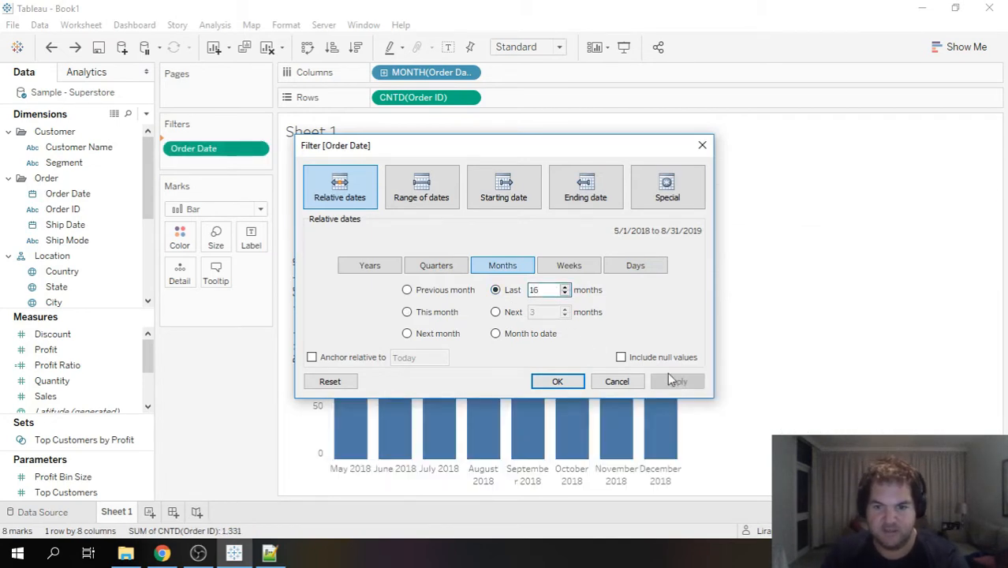
left_click_drag(550, 152, 670, 179)
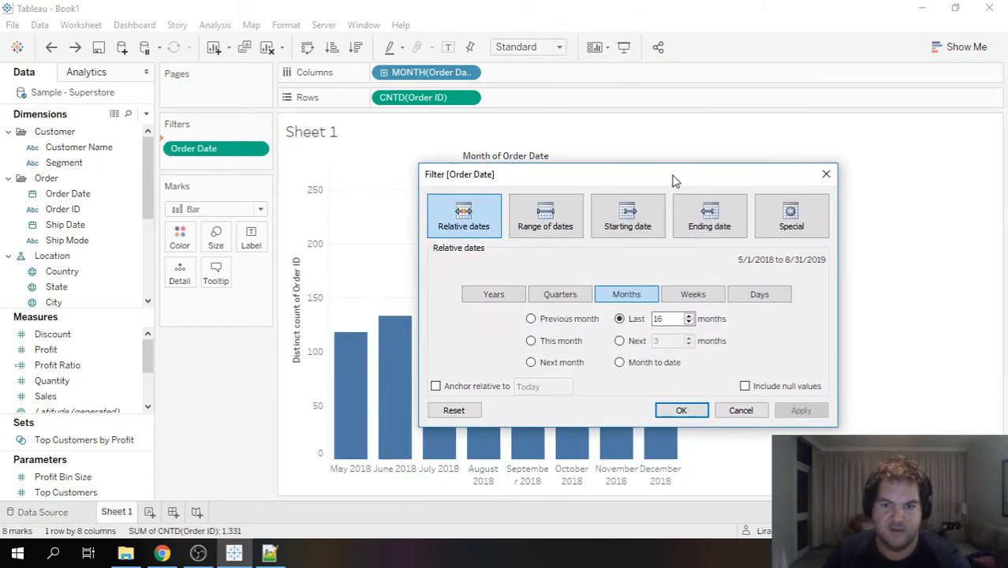
left_click(681, 411)
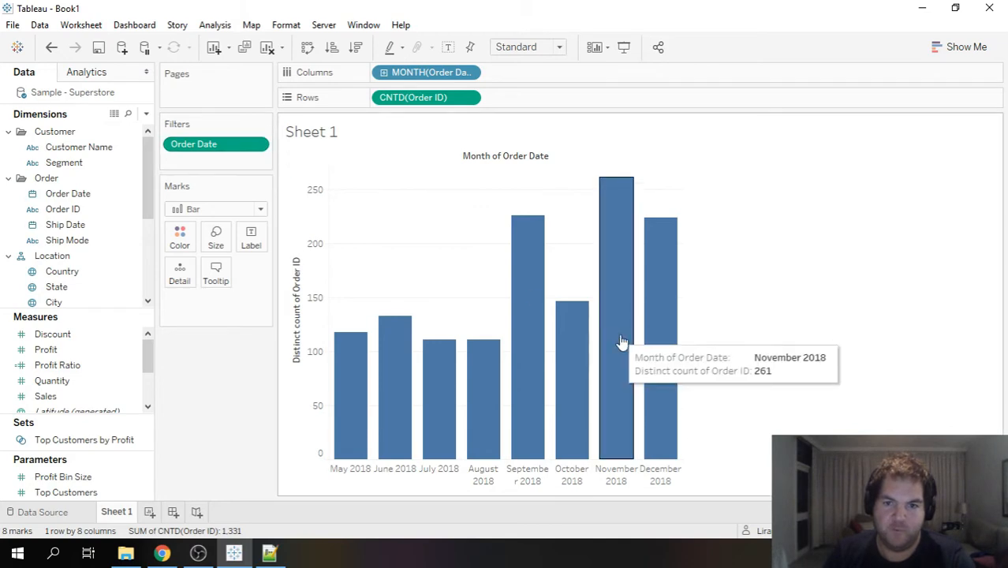
Change the relative Order Date filter to the last 14 months
left_click(262, 144)
left_click(211, 147)
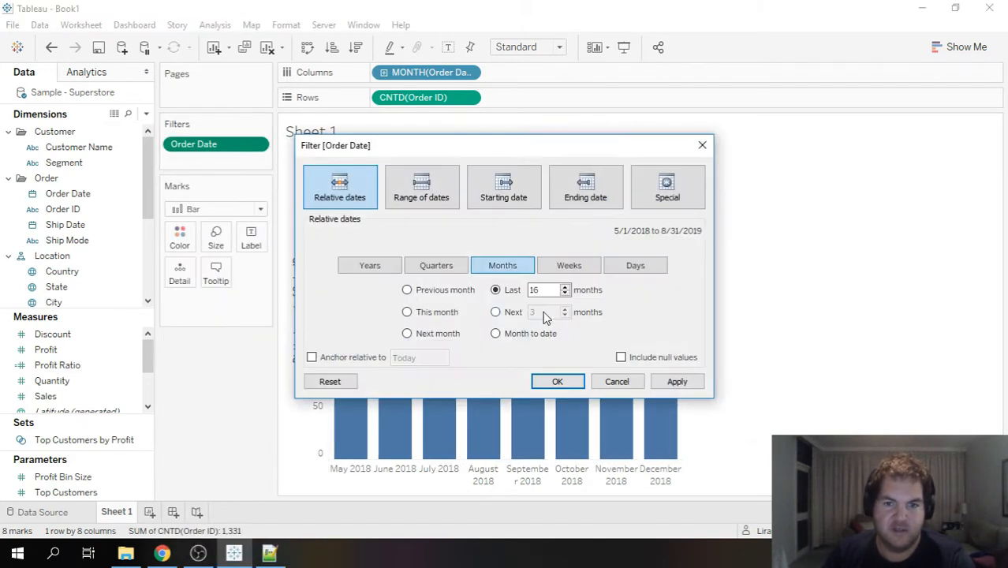
left_click(564, 293)
left_click(677, 381)
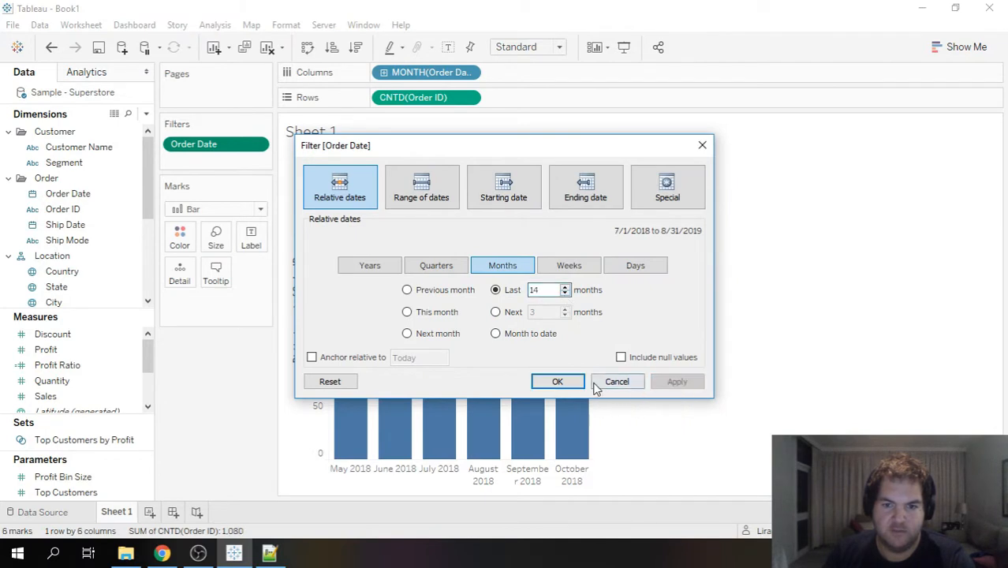
left_click(557, 381)
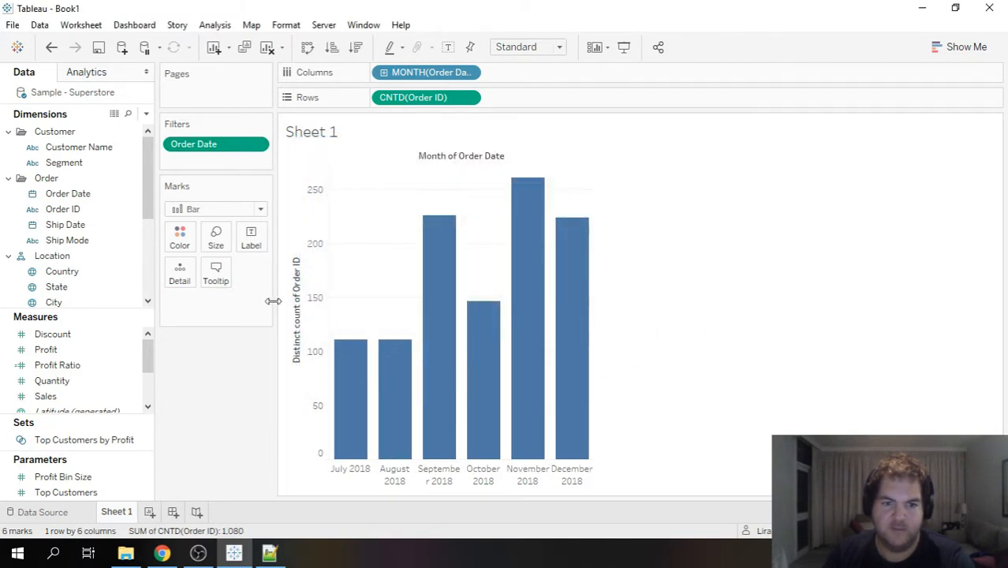
Show mark labels with the distinct order counts on the bars
left_click(253, 235)
left_click(300, 271)
left_click(717, 353)
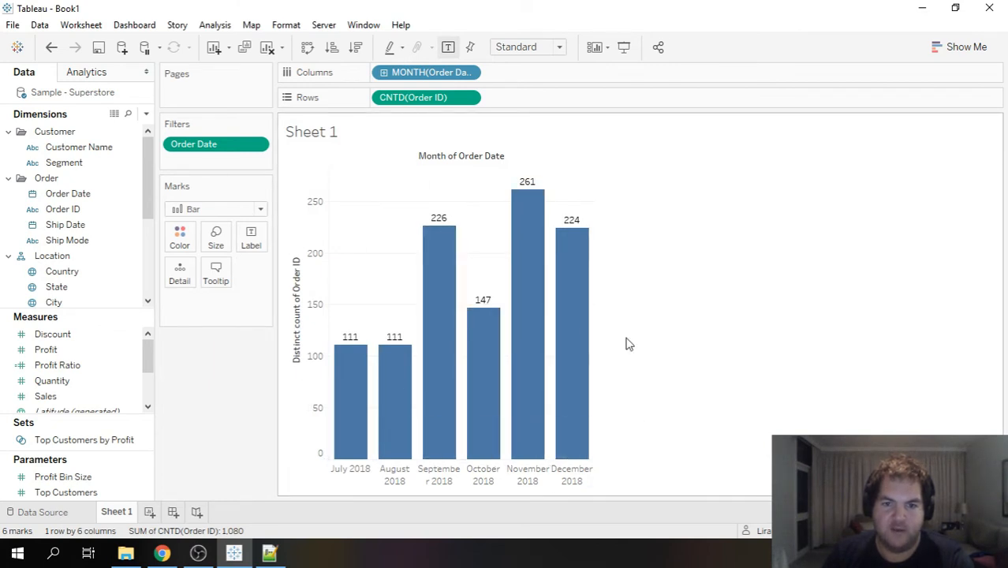
Remove the title of the distinct order count axis and hide the Month of Order Date field label
mouse_move(470, 369)
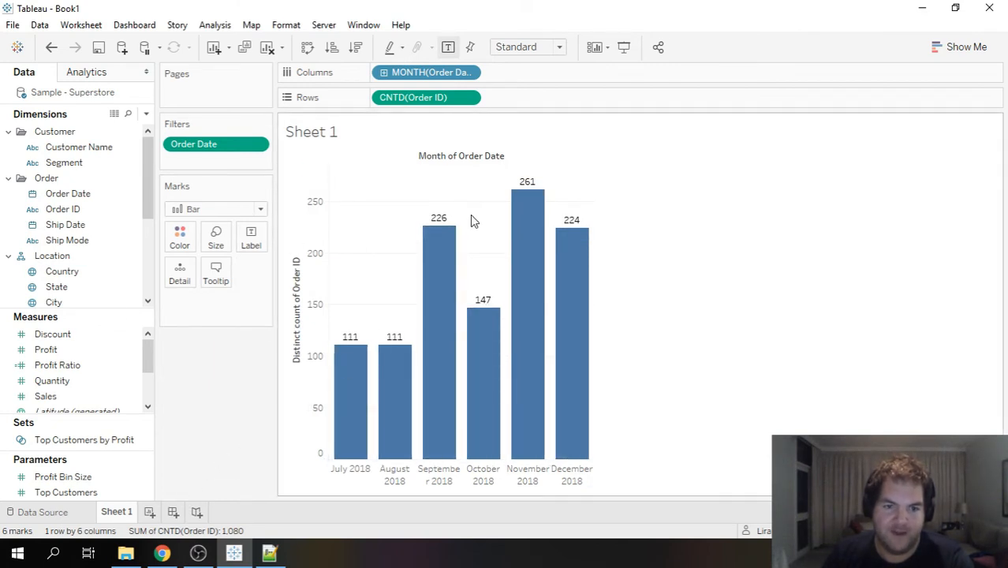
double_click(295, 287)
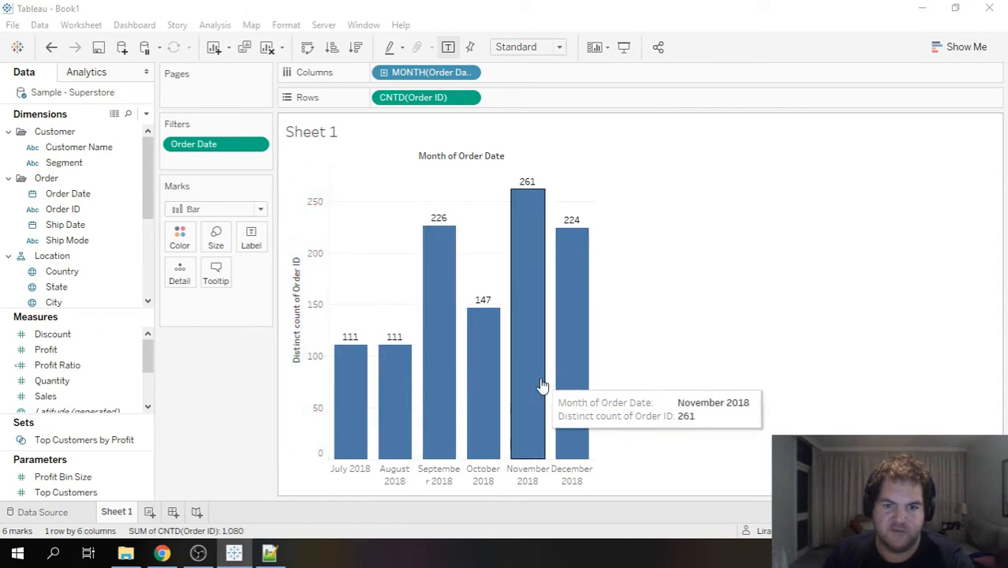
triple_click(508, 375)
key("BackSpace")
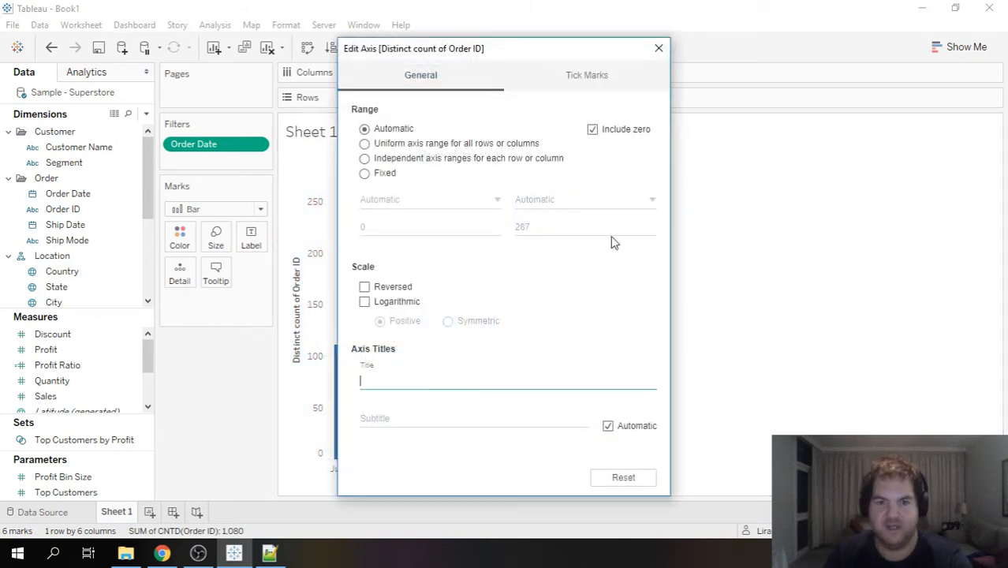
left_click(658, 49)
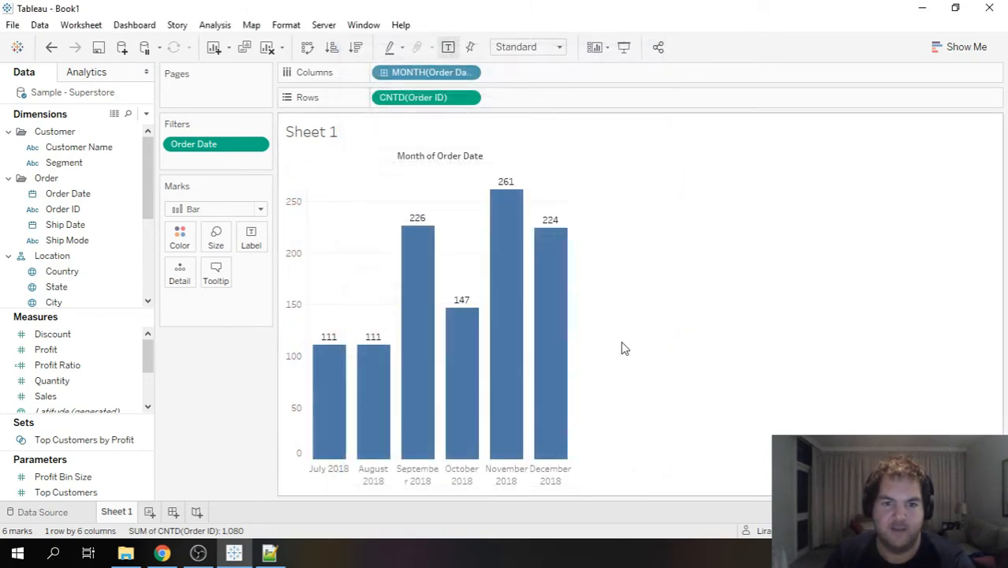
right_click(447, 156)
left_click(526, 229)
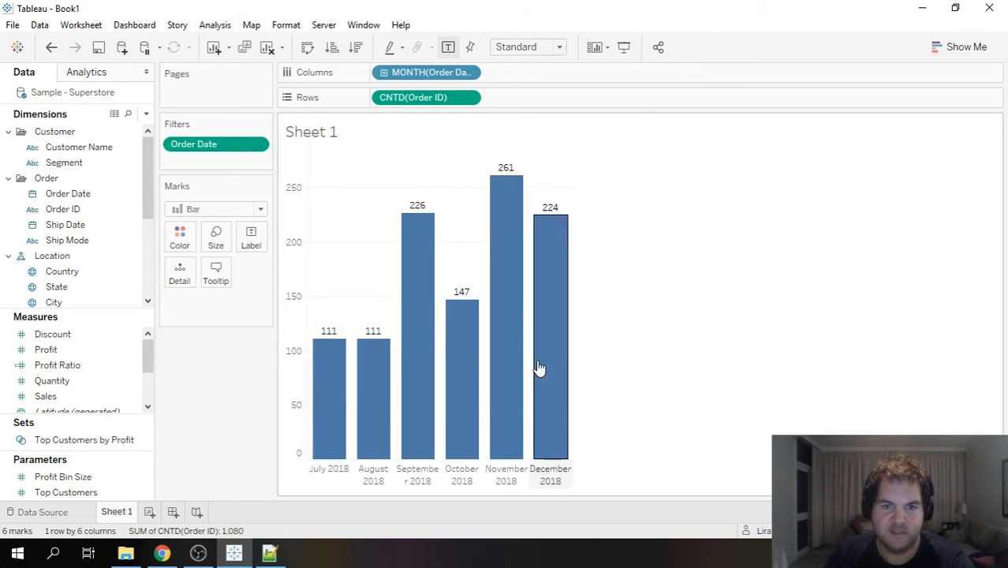
Set the default worksheet shading to the near-black custom colour
mouse_move(422, 344)
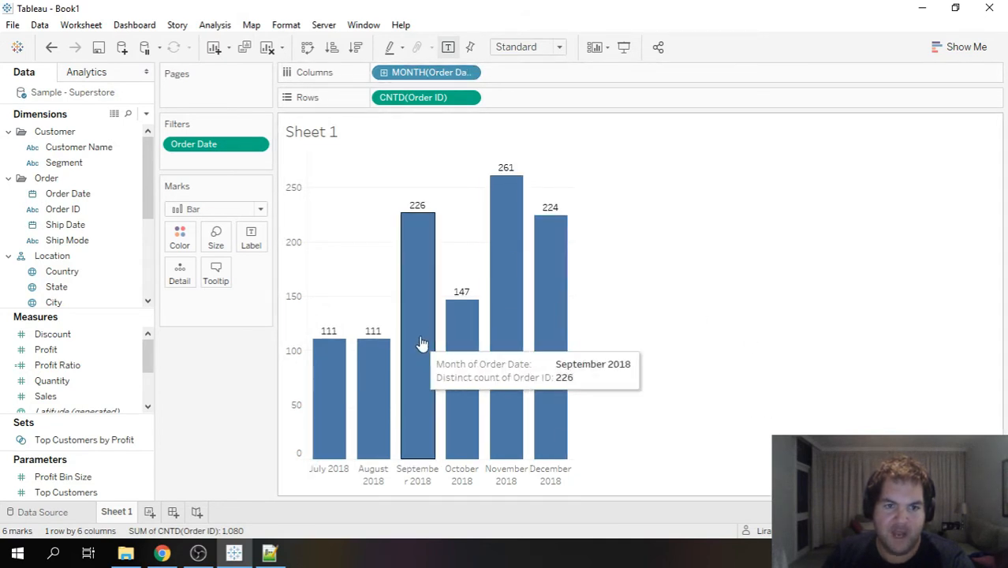
left_click(288, 25)
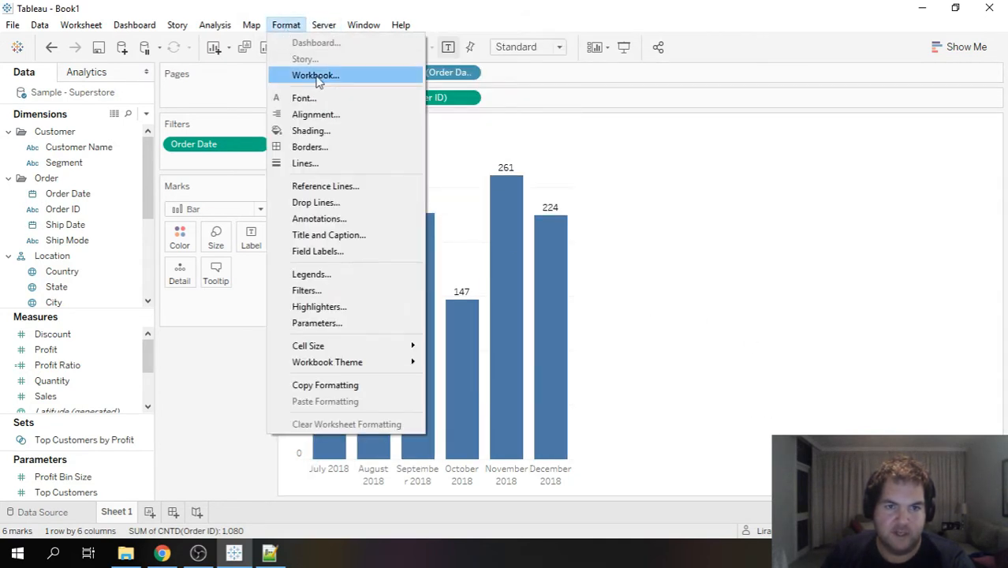
left_click(315, 130)
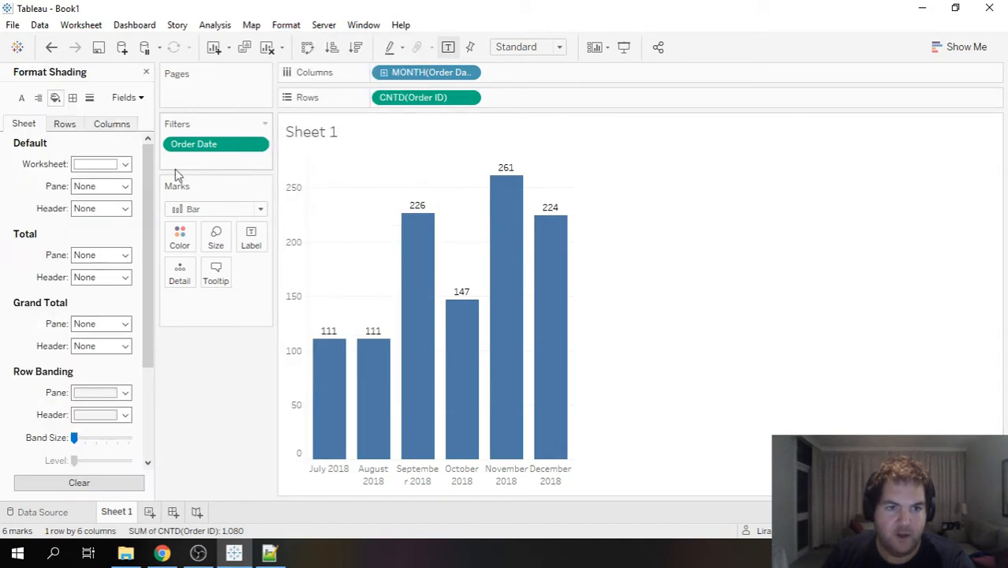
left_click(99, 163)
left_click(81, 269)
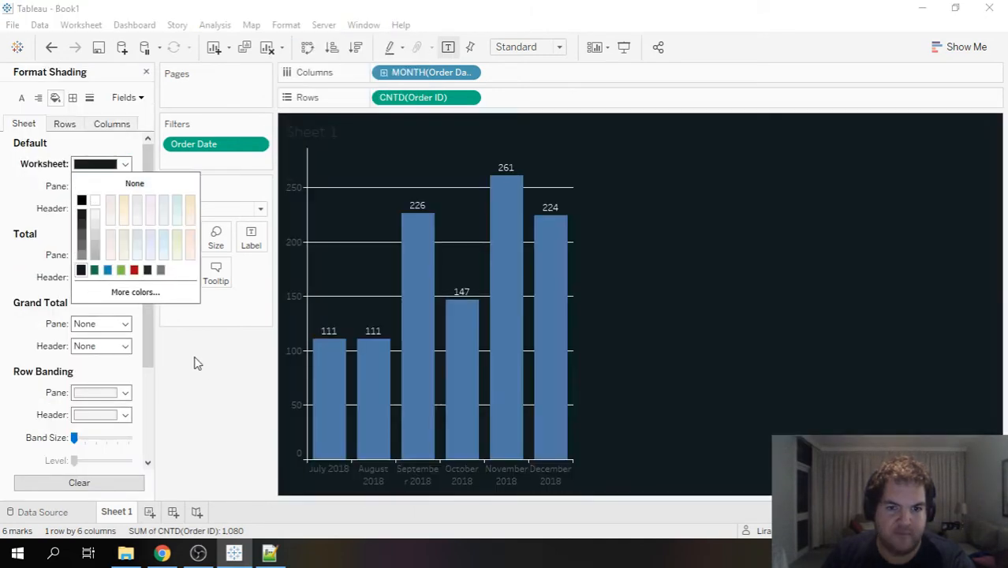
left_click(196, 382)
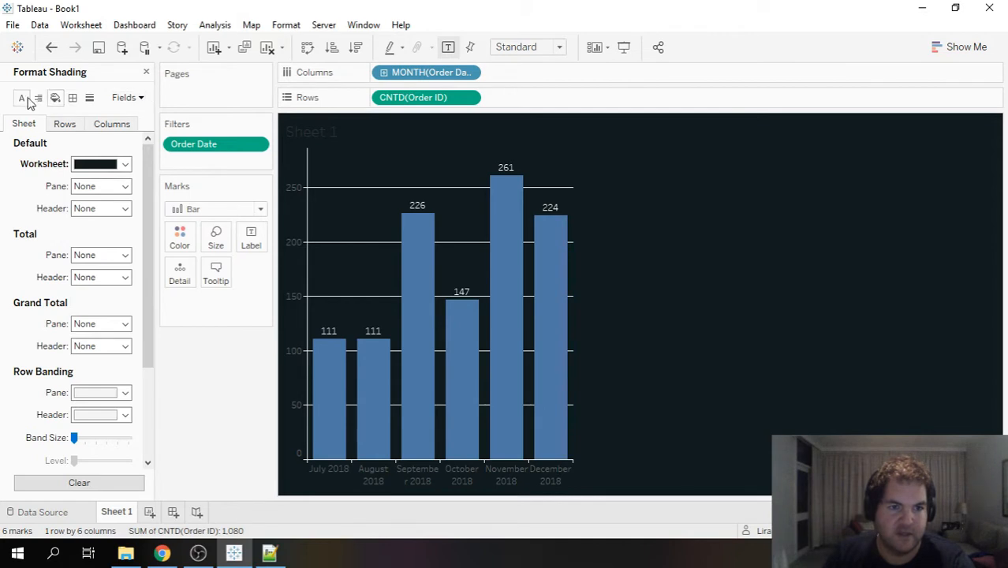
Set the default worksheet font colour to white
left_click(21, 97)
left_click(111, 166)
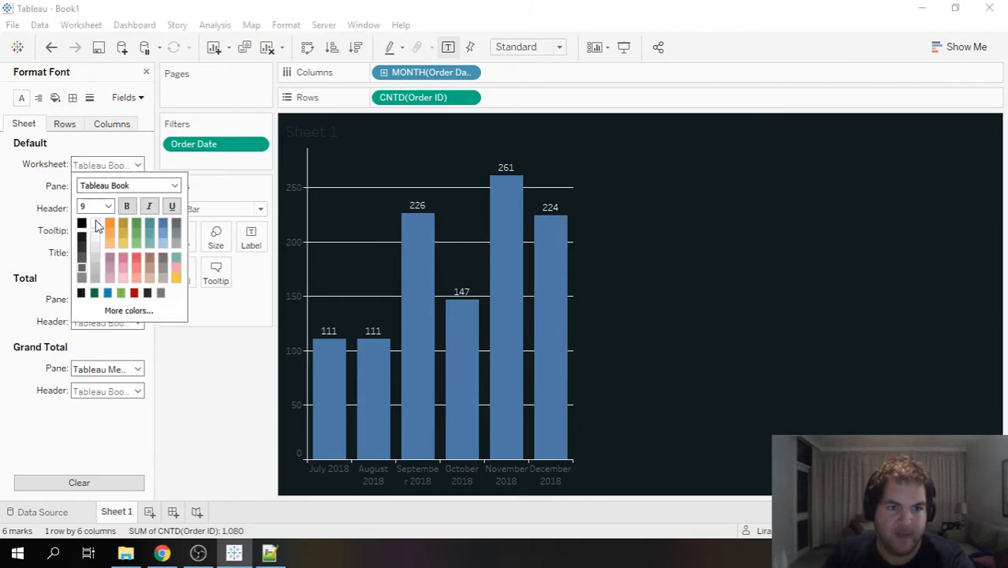
left_click(94, 223)
left_click(196, 420)
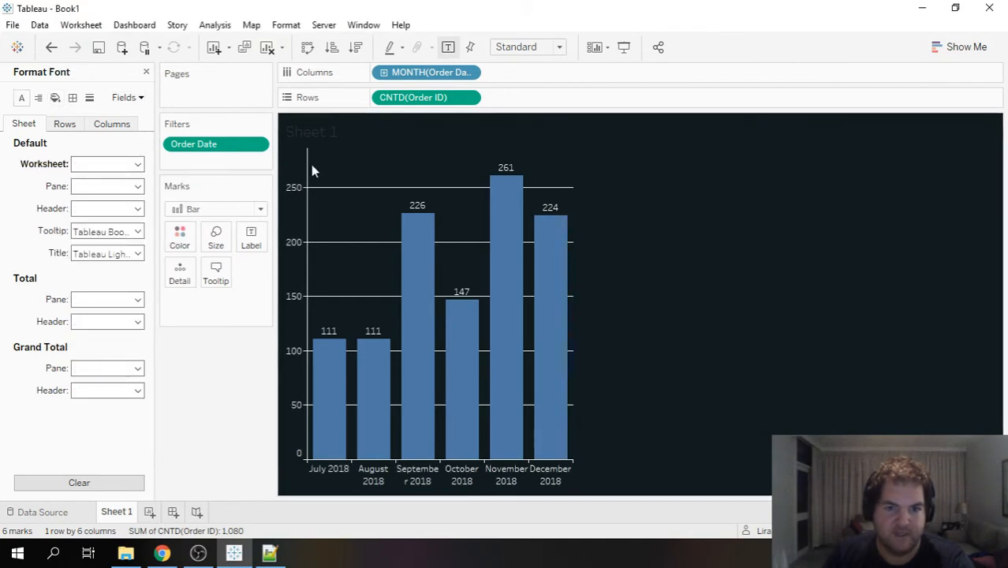
right_click(335, 123)
left_click(376, 190)
right_click(360, 251)
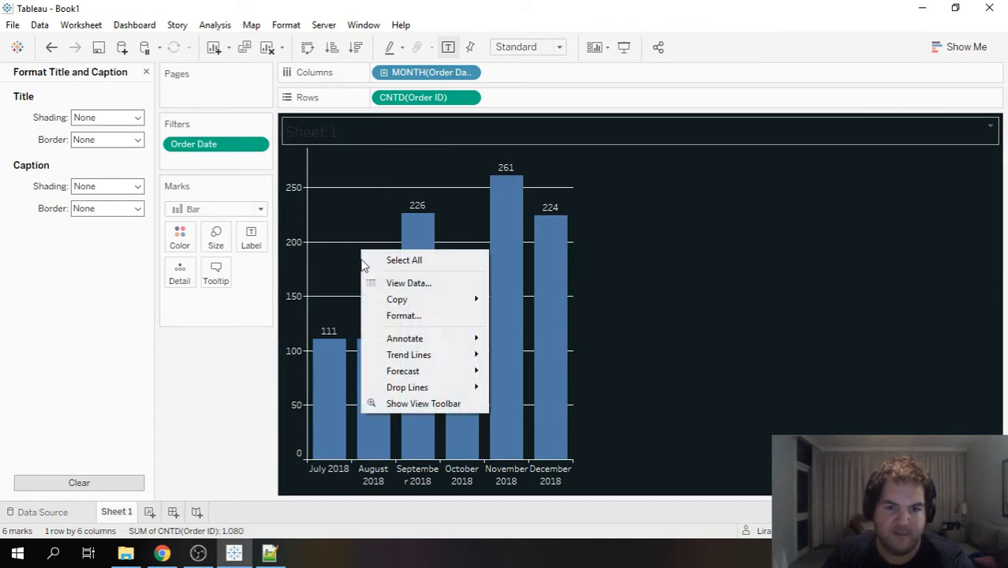
left_click(442, 317)
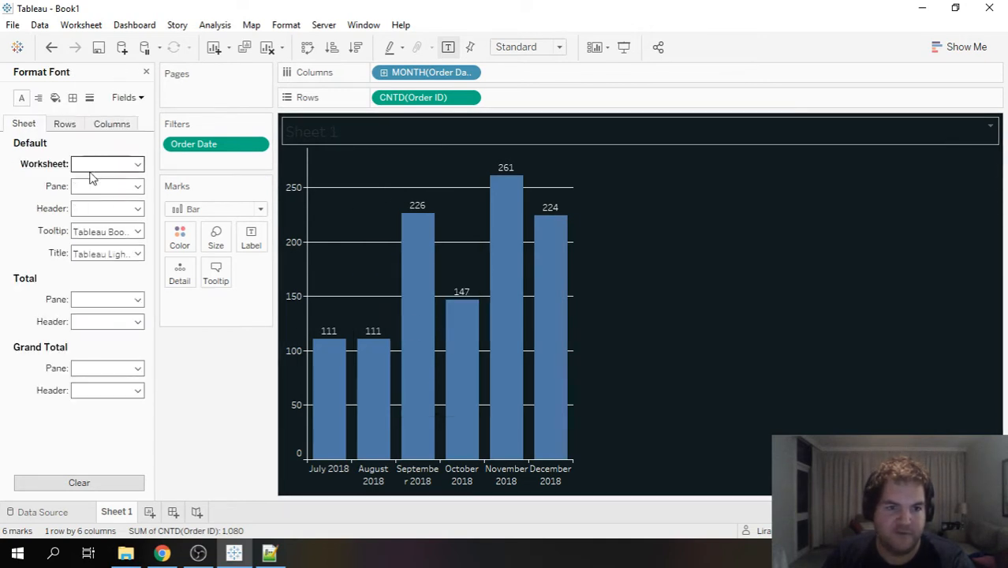
Set the row grid lines of the chart to None
left_click(89, 98)
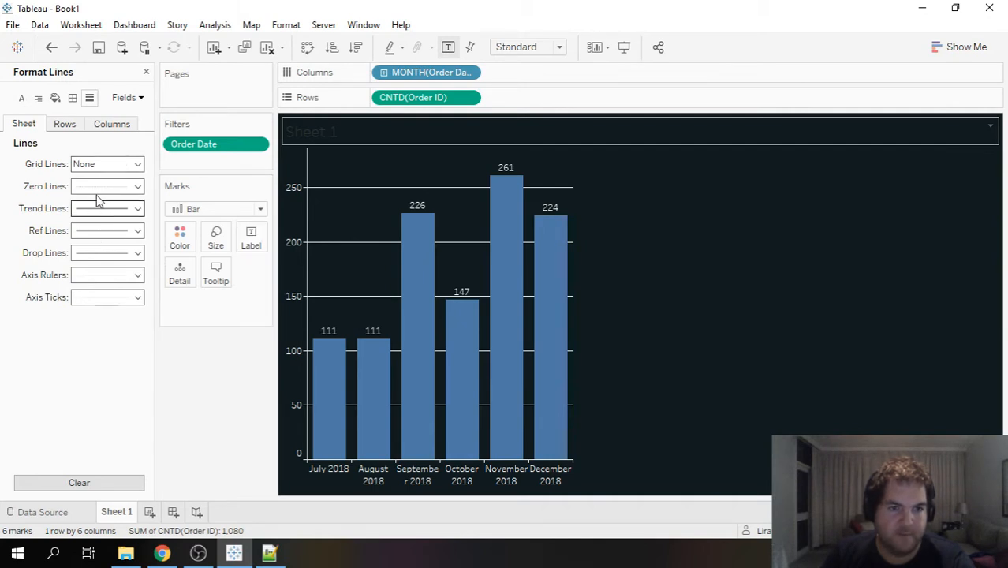
left_click(70, 125)
left_click(106, 164)
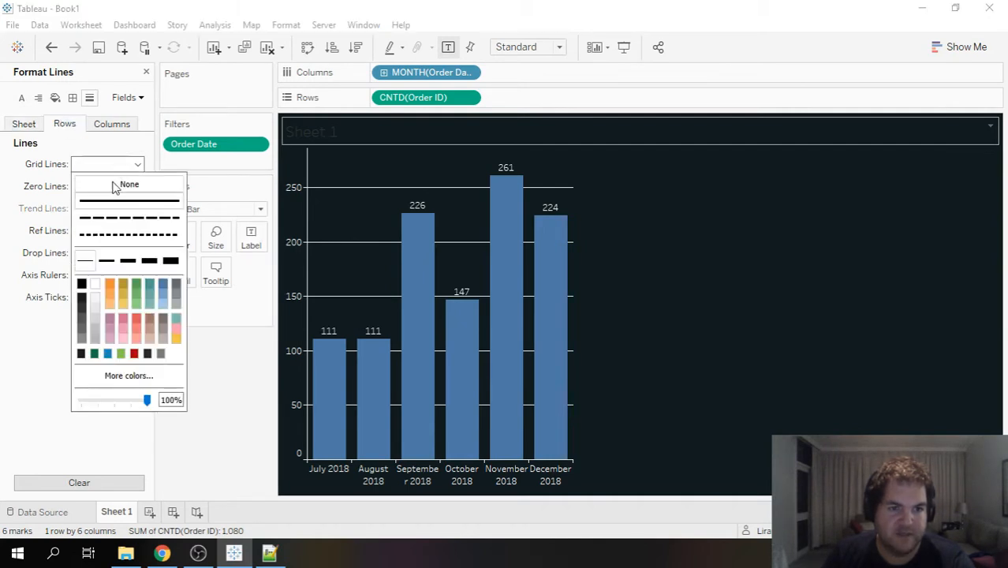
left_click(224, 391)
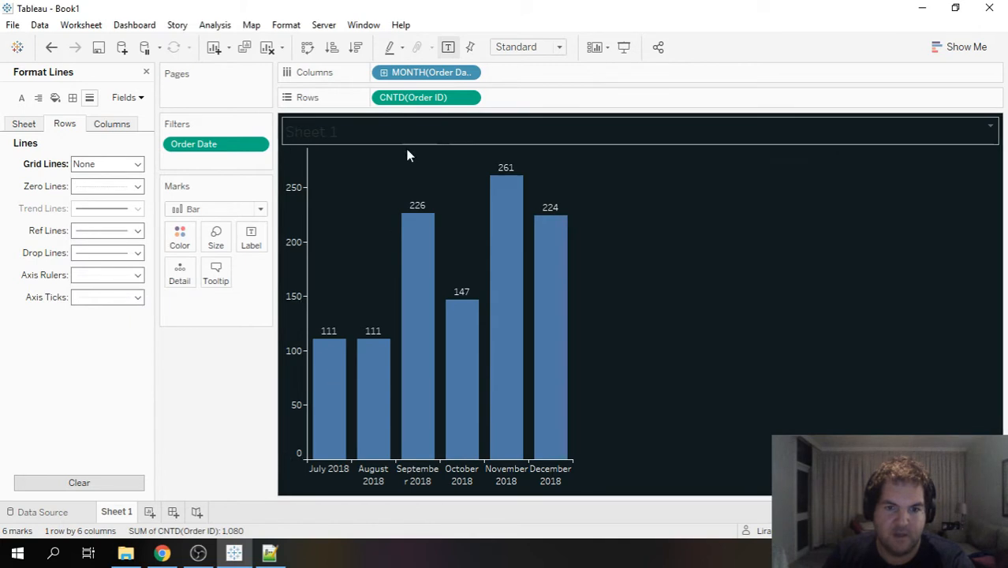
Hide the worksheet title, close the formatting options and widen the bar chart
right_click(338, 136)
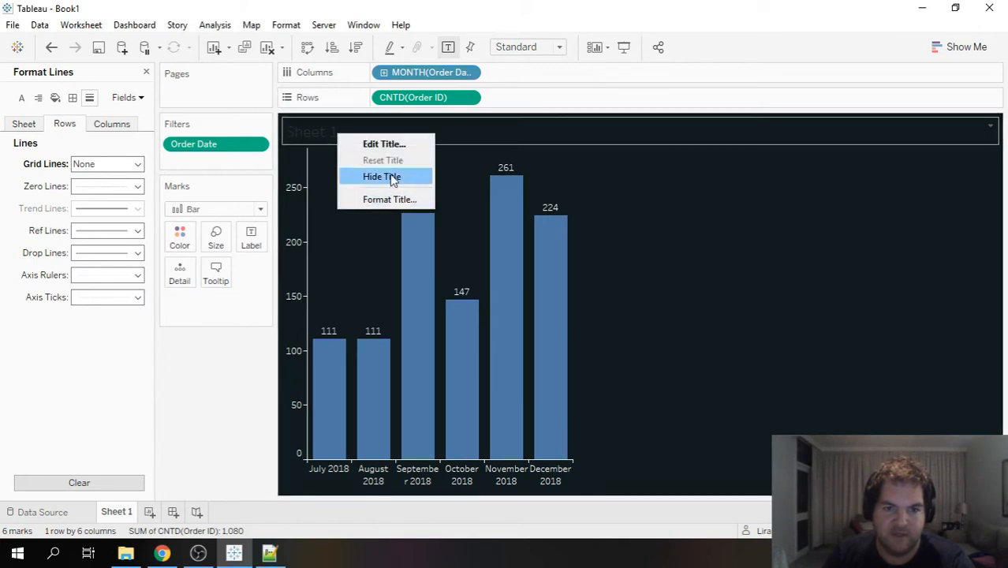
left_click(407, 177)
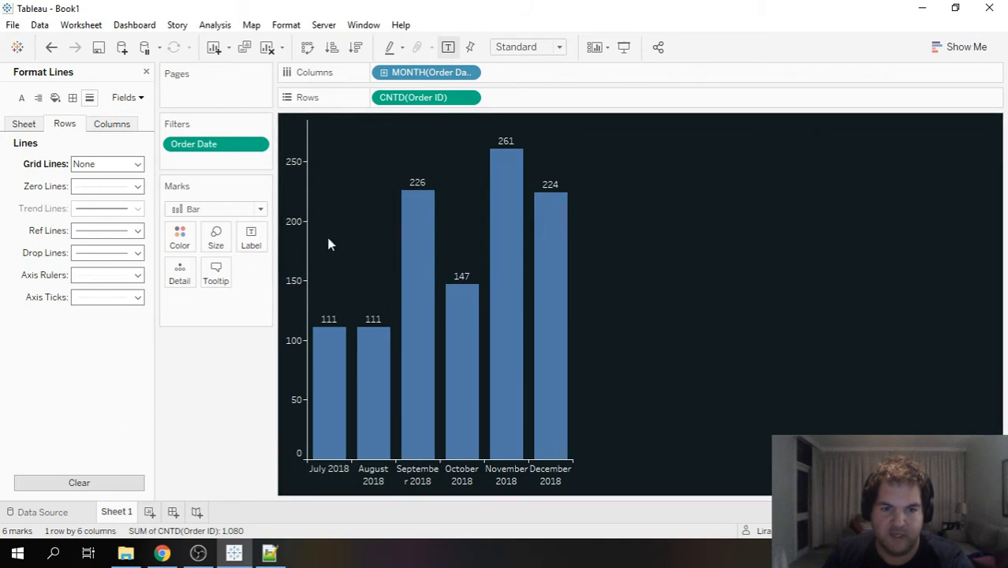
left_click(146, 72)
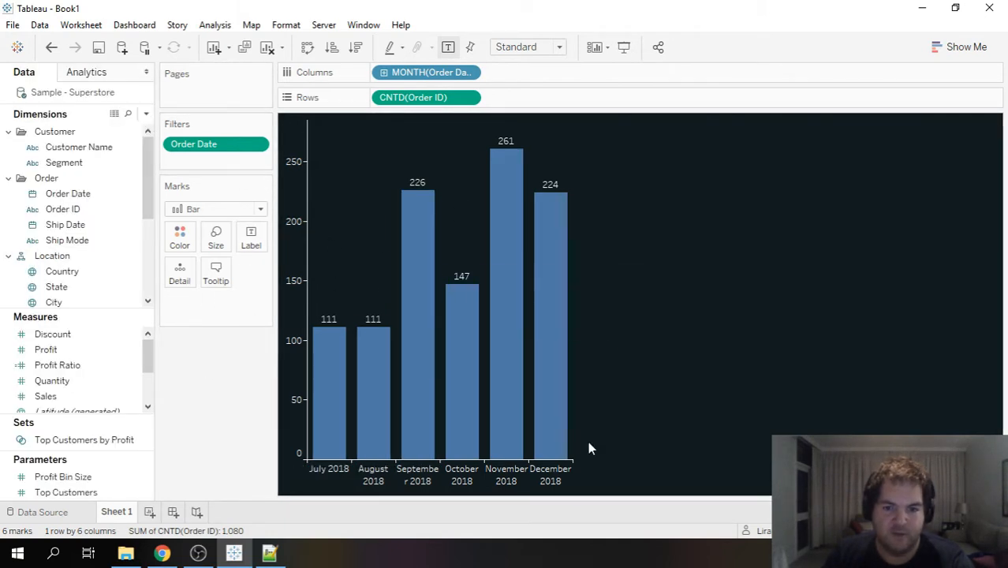
left_click_drag(571, 344, 697, 351)
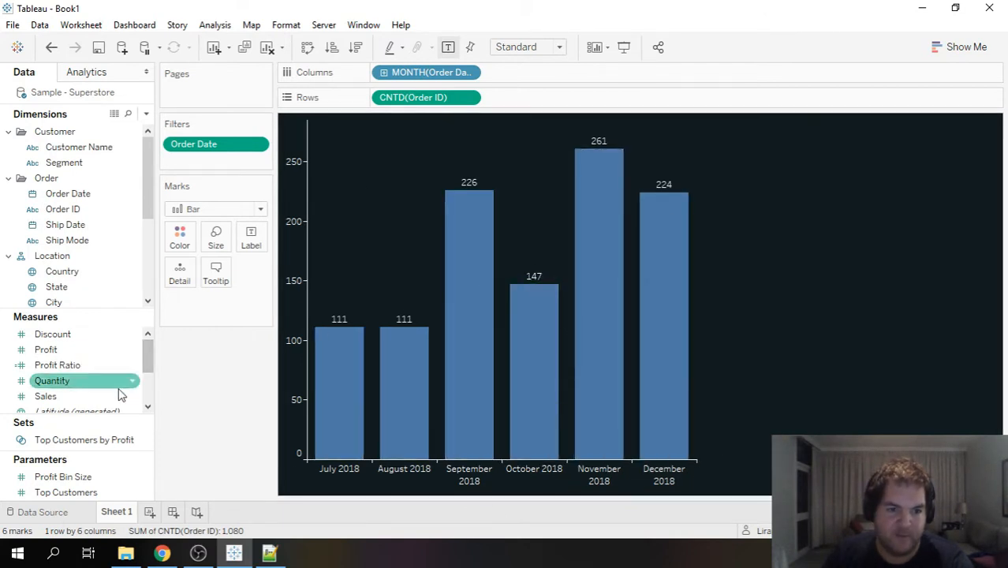
Resize the data field sections to give the Measures list more room above Sets and Parameters
left_click_drag(99, 452, 117, 353)
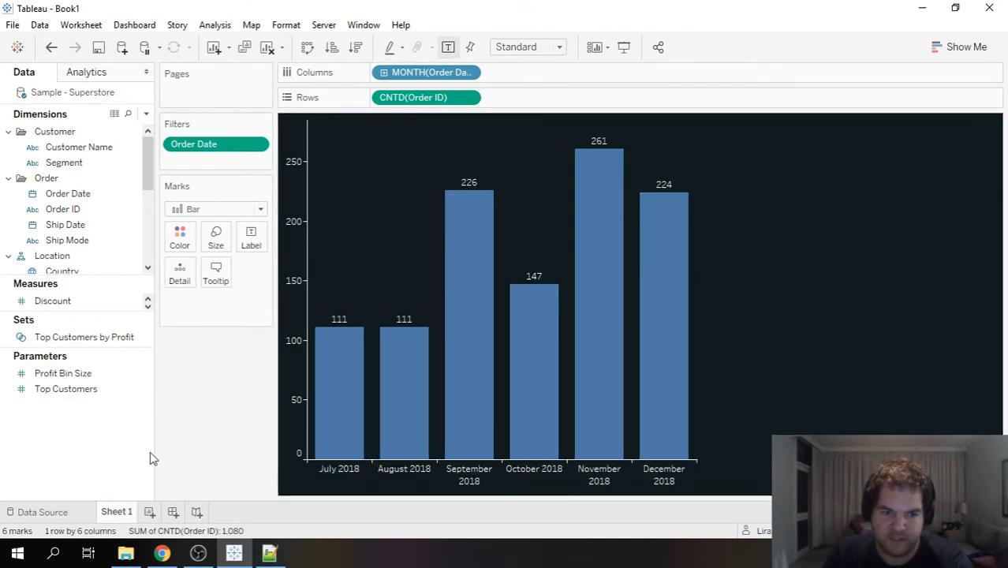
left_click_drag(137, 355, 140, 411)
left_click_drag(118, 315, 117, 404)
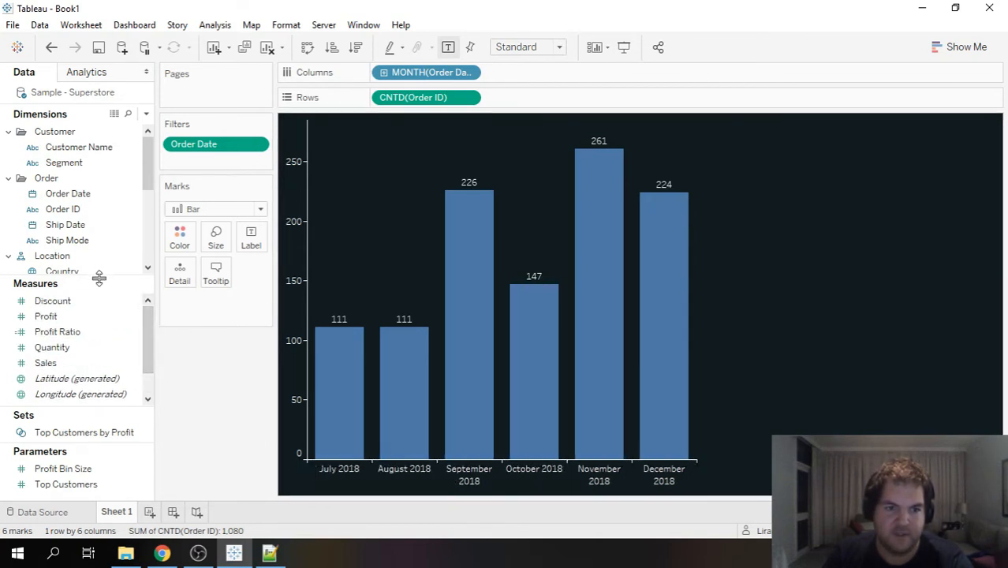
Start a parameter named Date Period Selector with the String data type and a list of allowable values
left_click(146, 114)
left_click(79, 145)
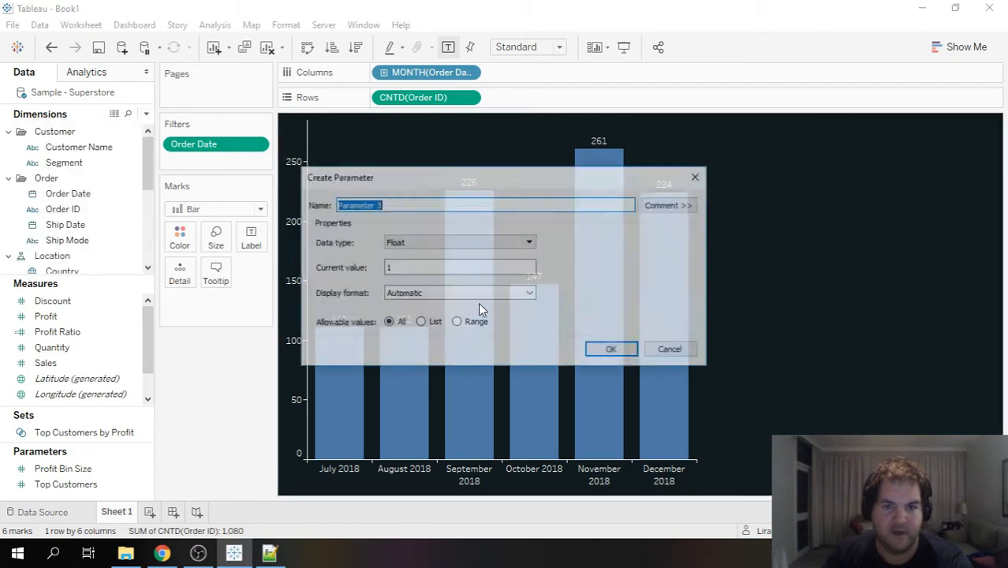
type("Date Period Selector")
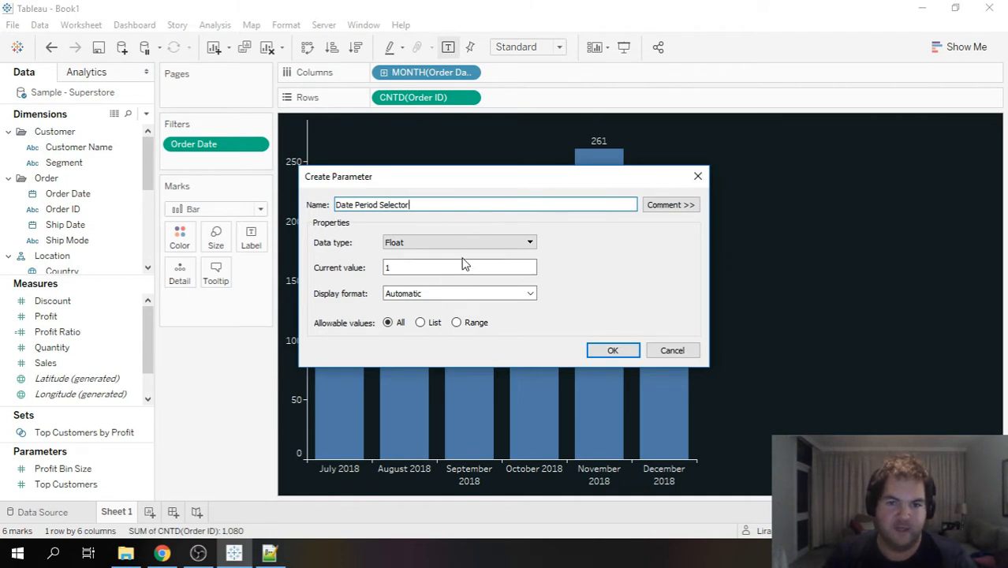
left_click(483, 242)
left_click(429, 281)
left_click(422, 324)
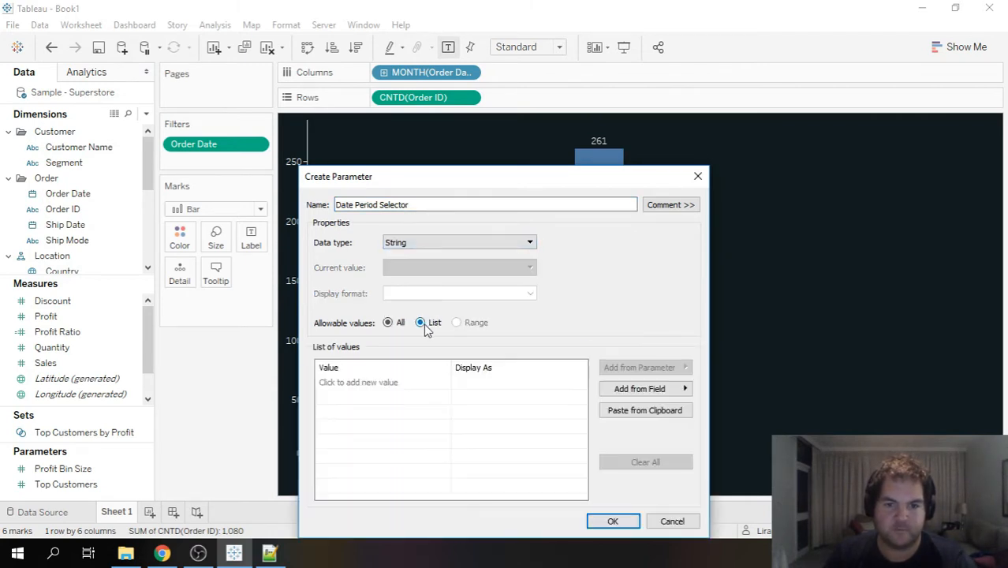
Enter Day, Week, Month, Quarter and Year as the parameter's list values
left_click(366, 383)
type("D")
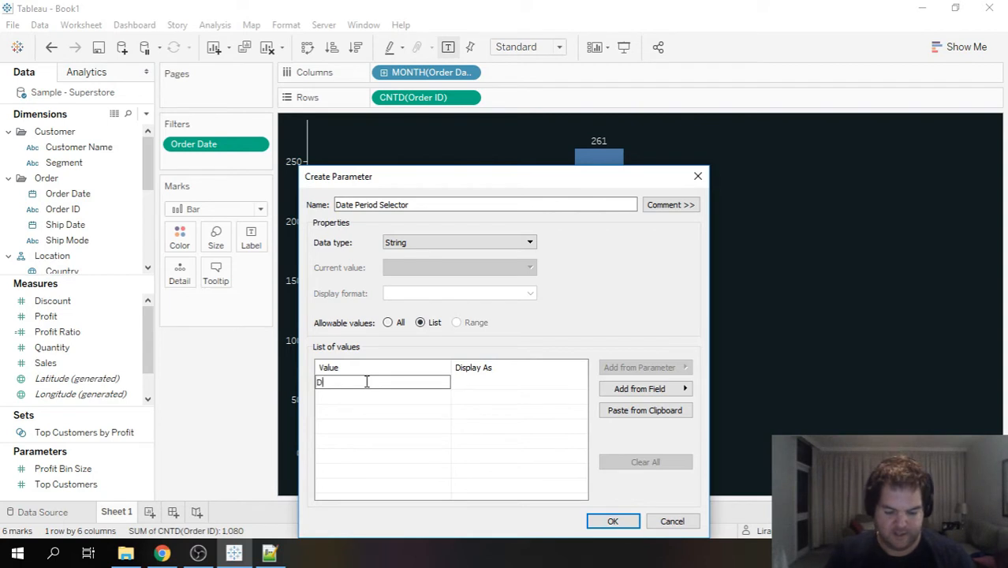
type("ay")
key("Return")
type("Week")
key("Return")
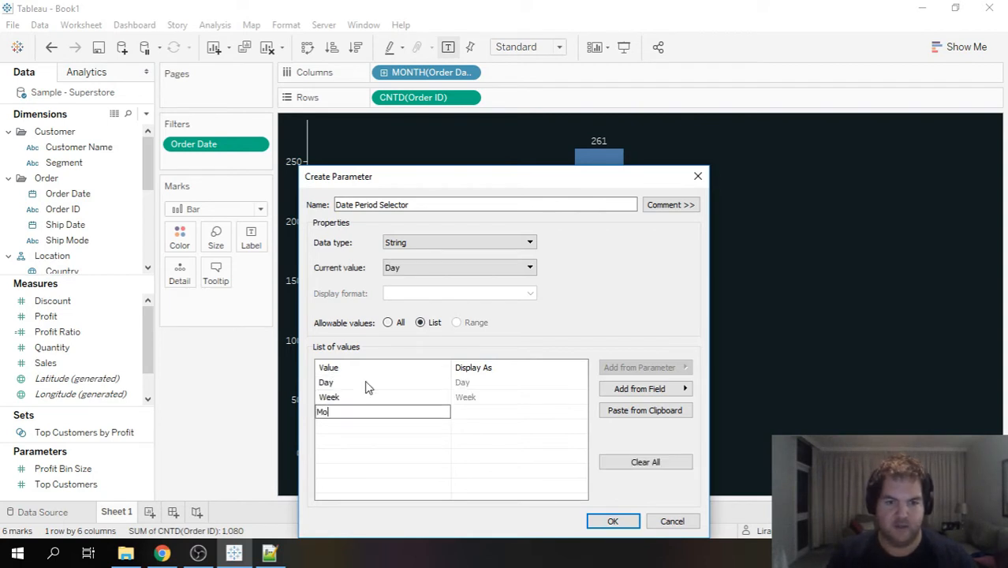
key("Return")
type("Quart")
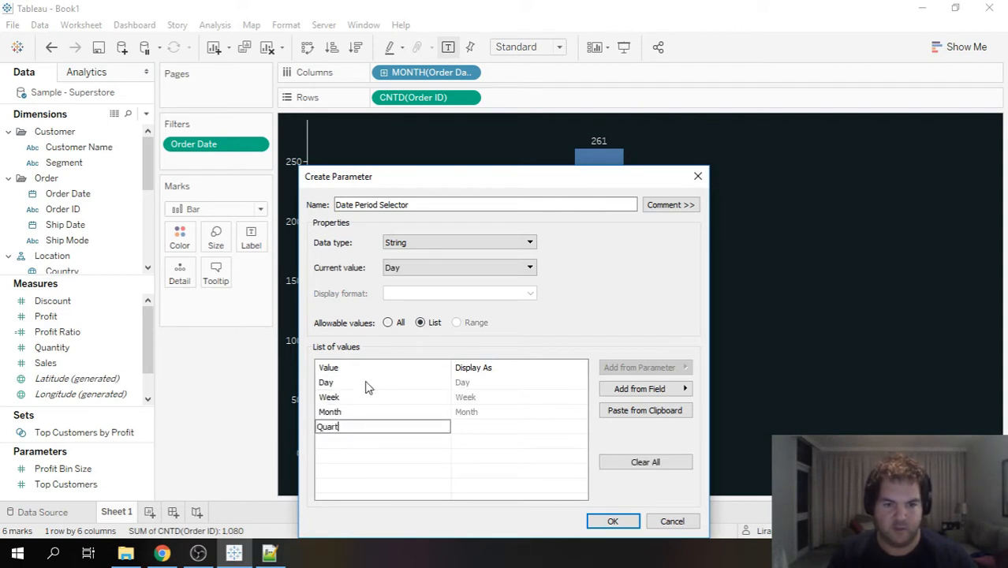
type("er")
key("Return")
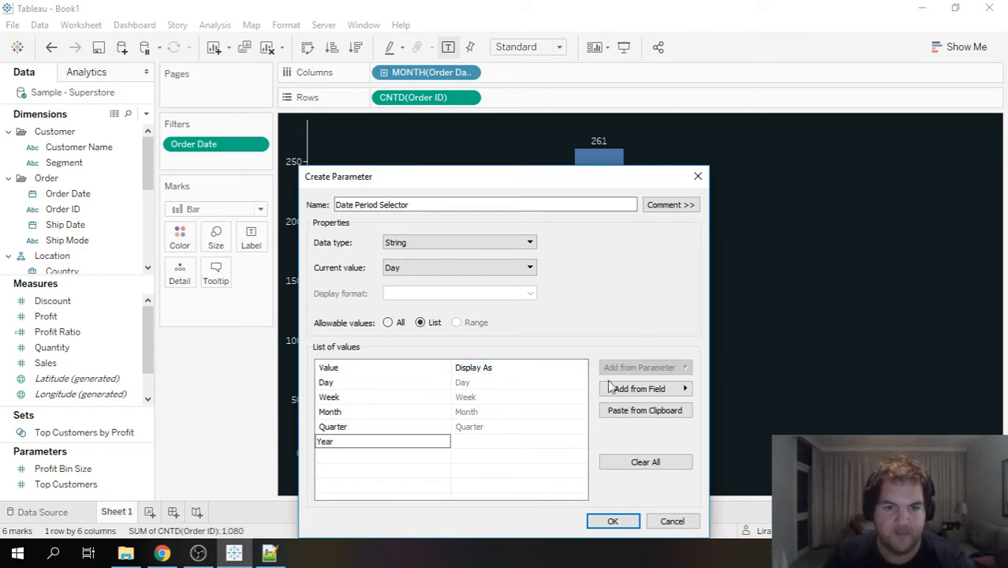
Set the parameter's current value to Month and save the parameter
left_click(494, 267)
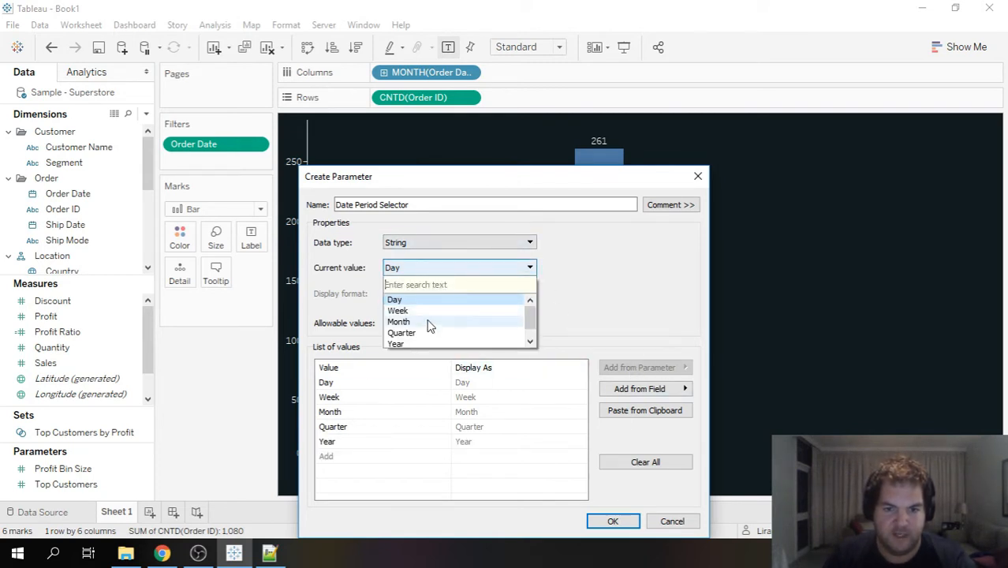
left_click(426, 322)
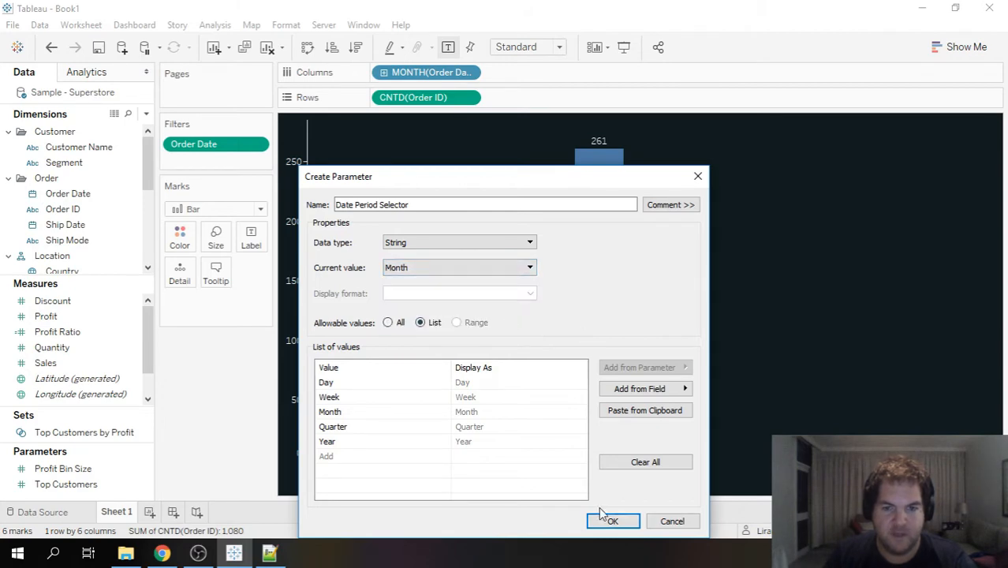
left_click(613, 522)
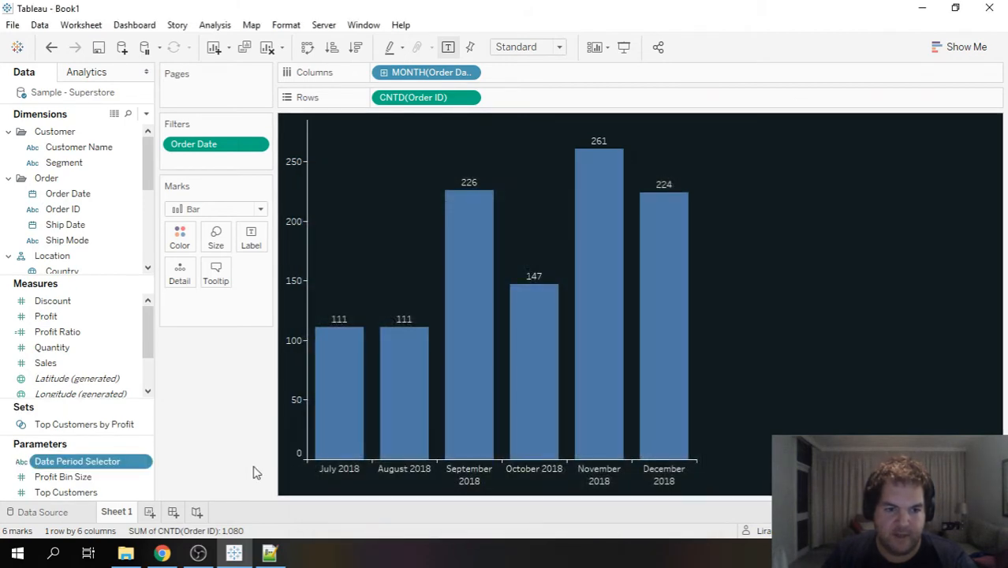
Show the Date Period Selector parameter control on the worksheet
right_click(146, 461)
left_click(211, 213)
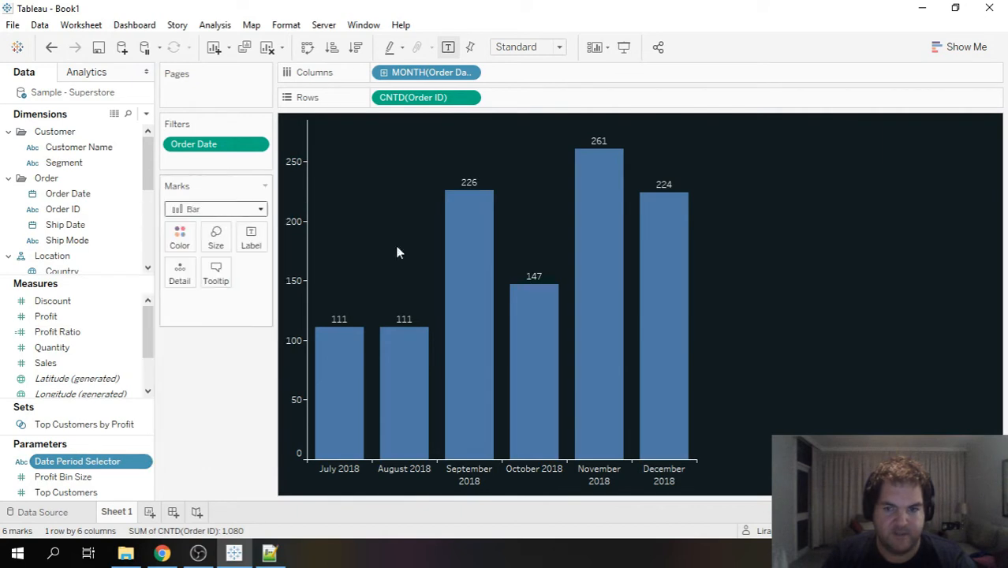
Create a calculated field whose formula starts with IF [Date Period Selector] = "Day" then DATETRUNC('day',[Order Date])
left_click(146, 114)
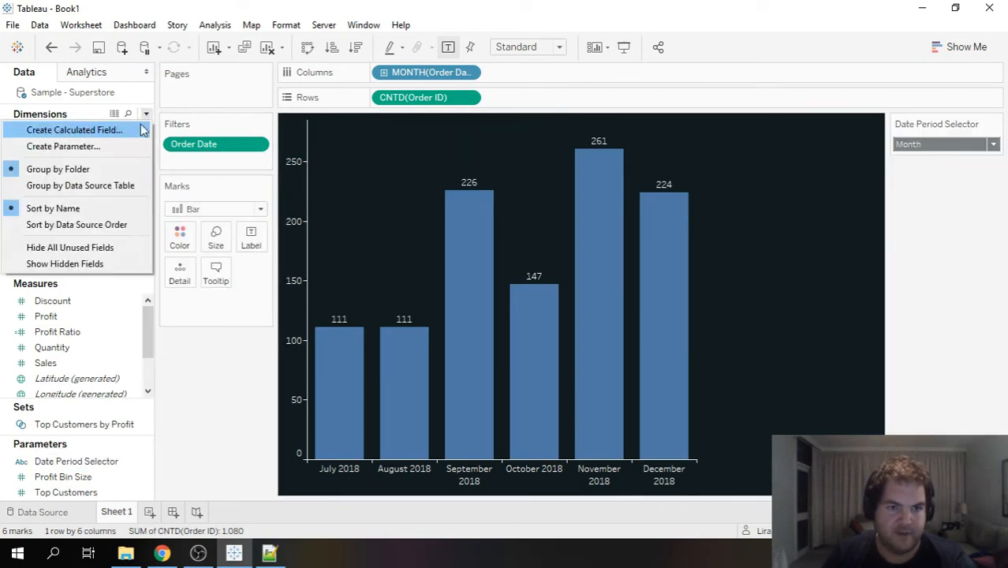
left_click(127, 131)
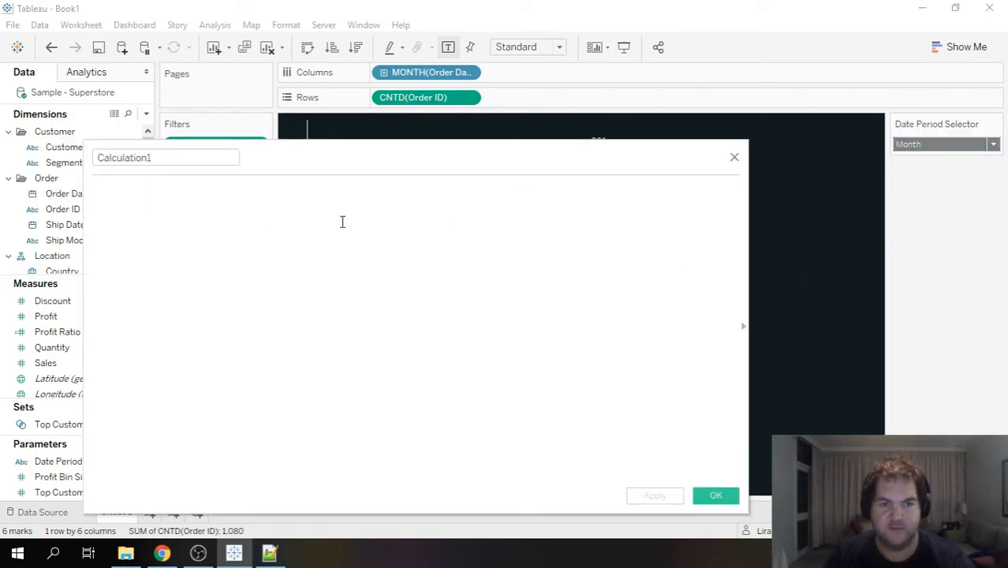
type("IF ")
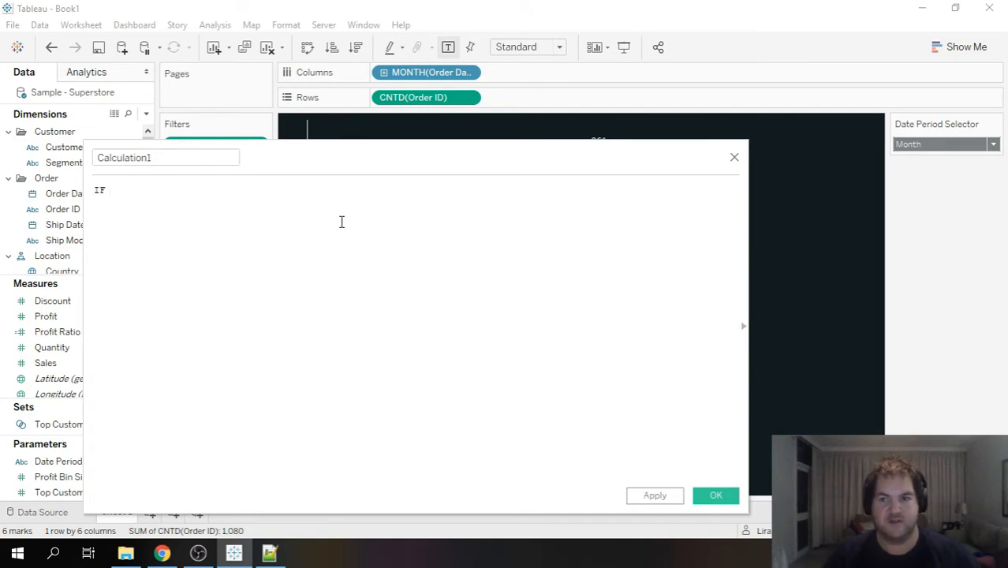
type("date")
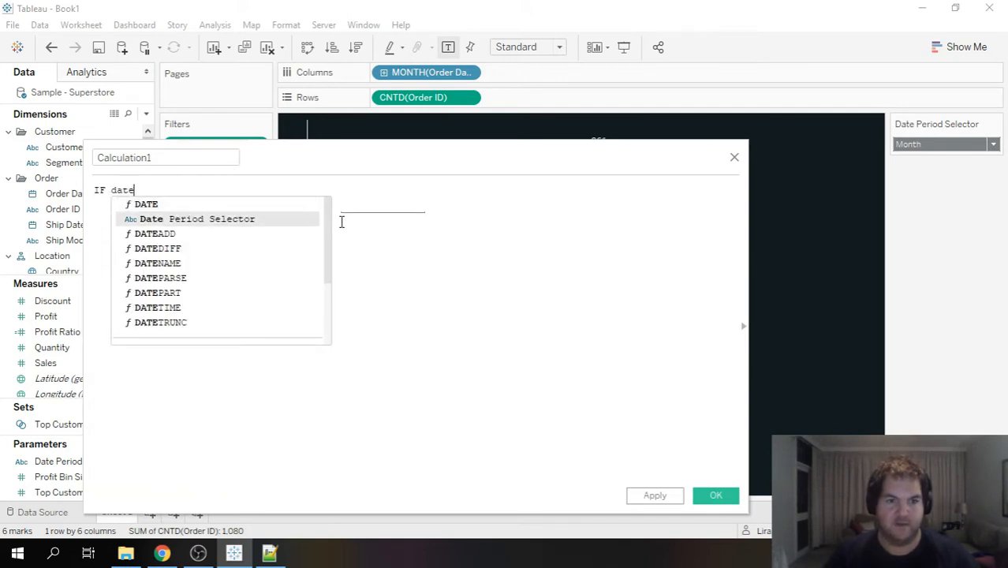
key("Return")
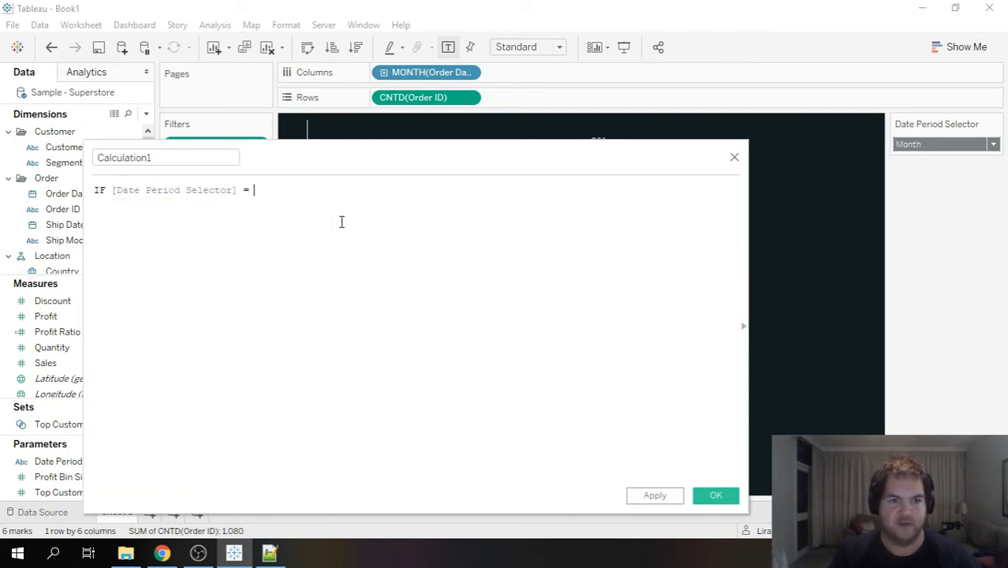
type("= \"Day\" ")
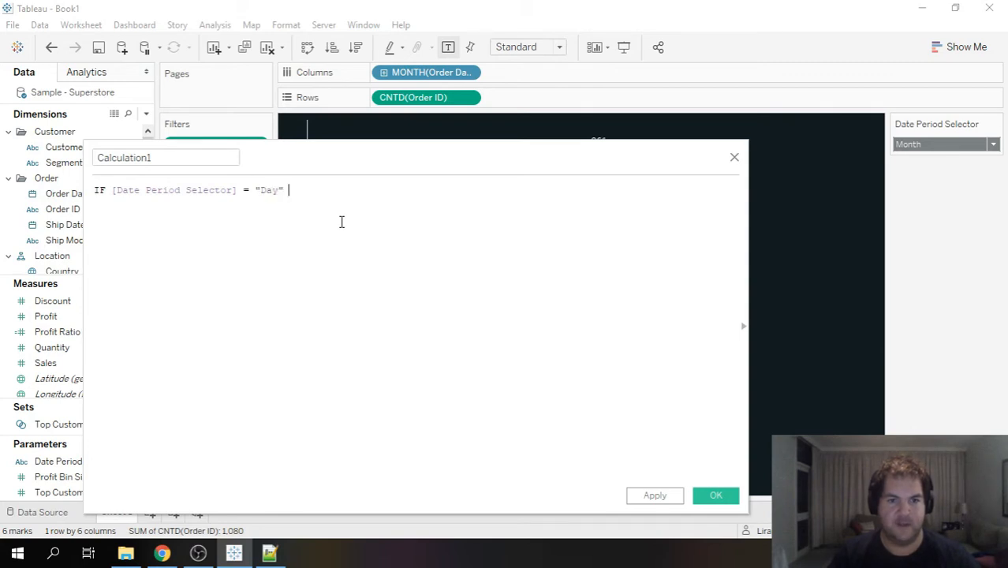
type("then datetru")
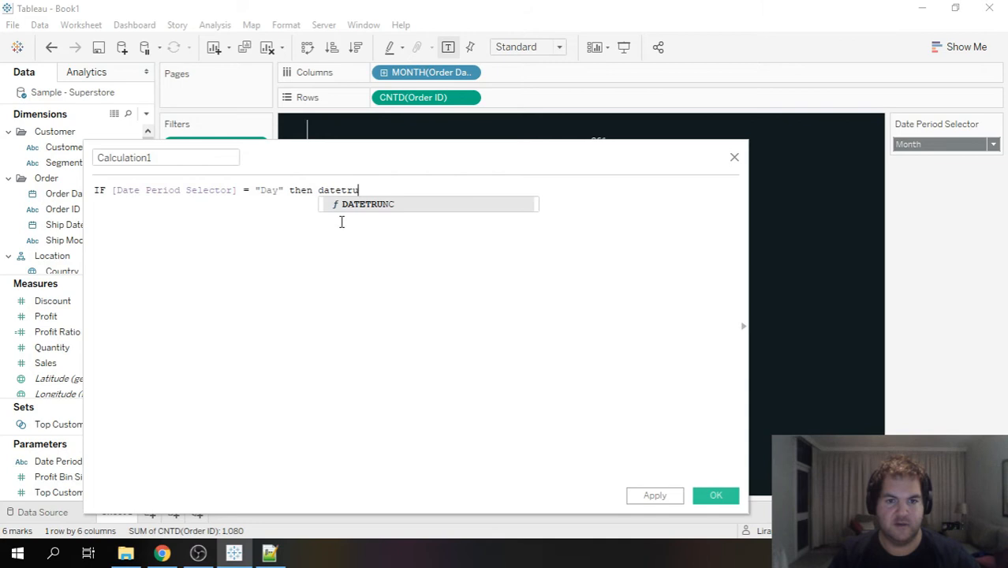
key("Return")
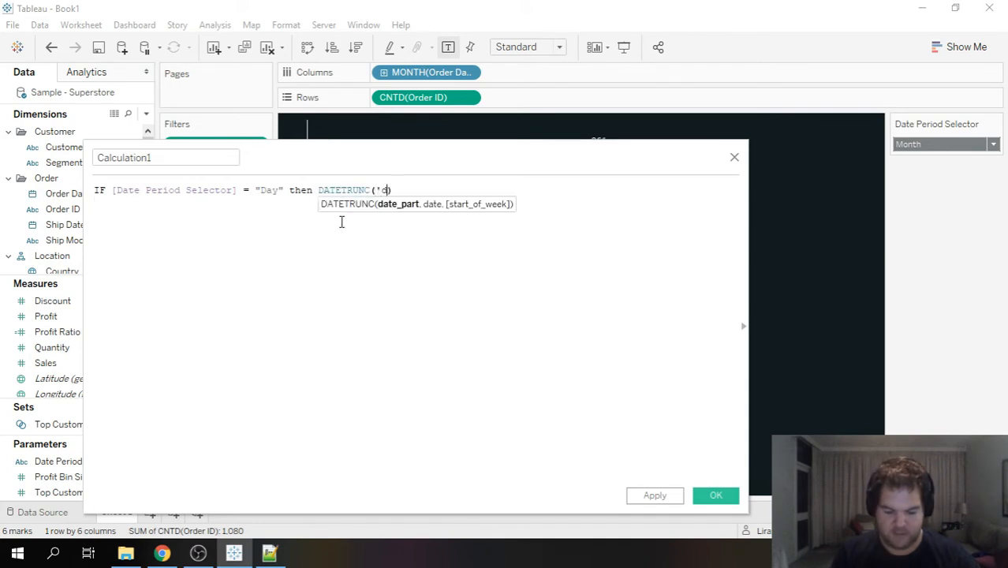
type("'day',ord")
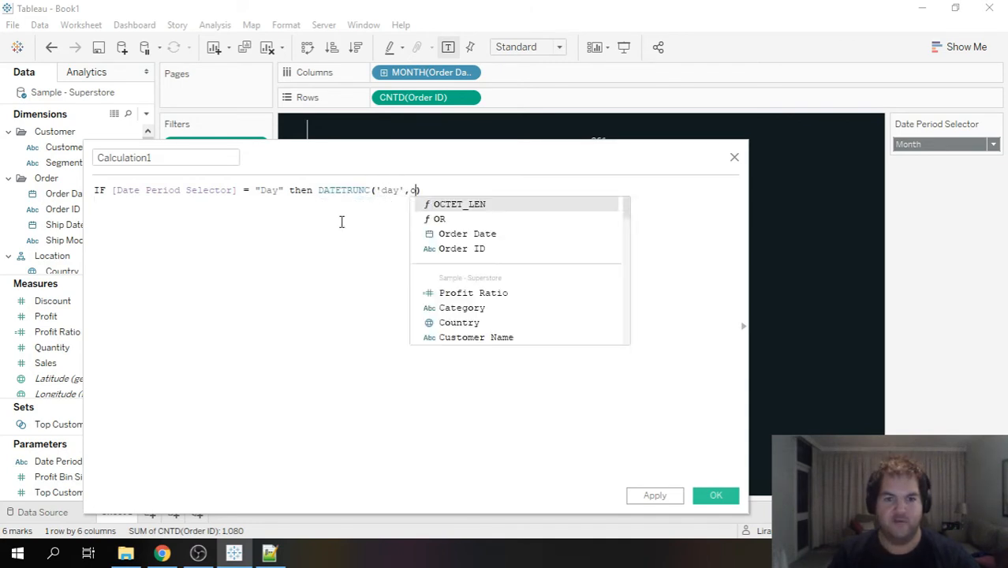
key("Return")
key("Right")
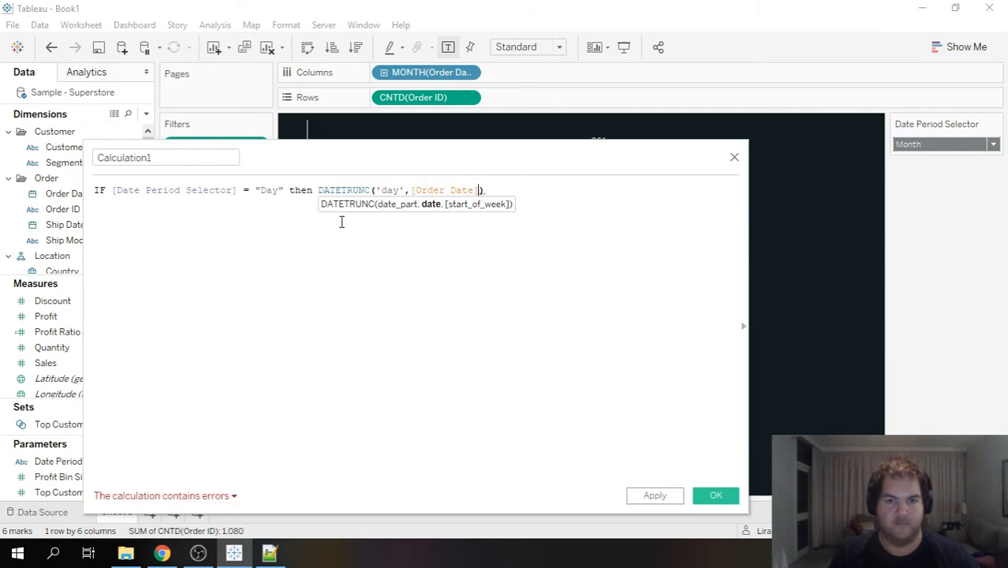
Add an ELSEIF line to the formula with a copy of the Day condition and its DATETRUNC result
key("Return")
type("els")
key("Down")
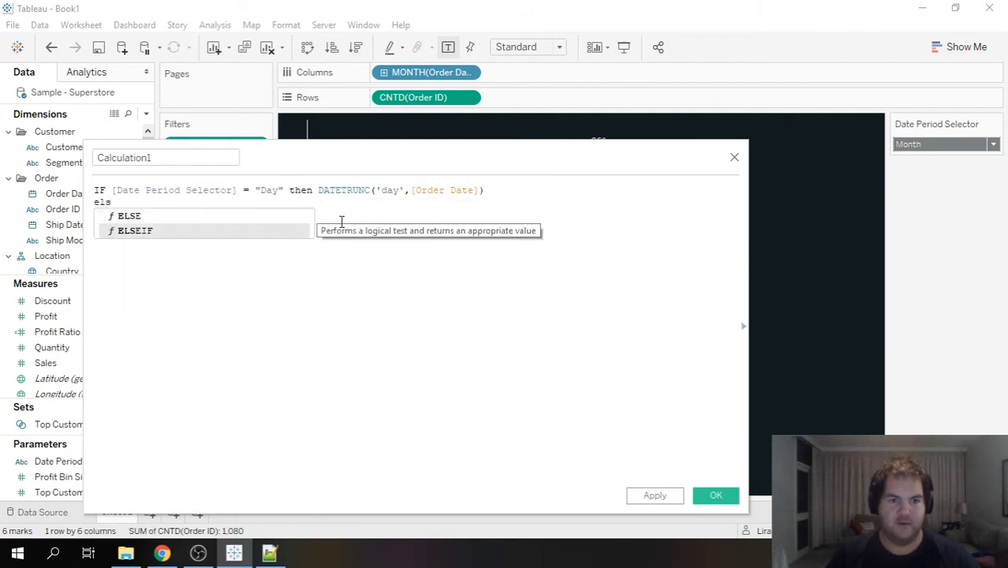
key("Return")
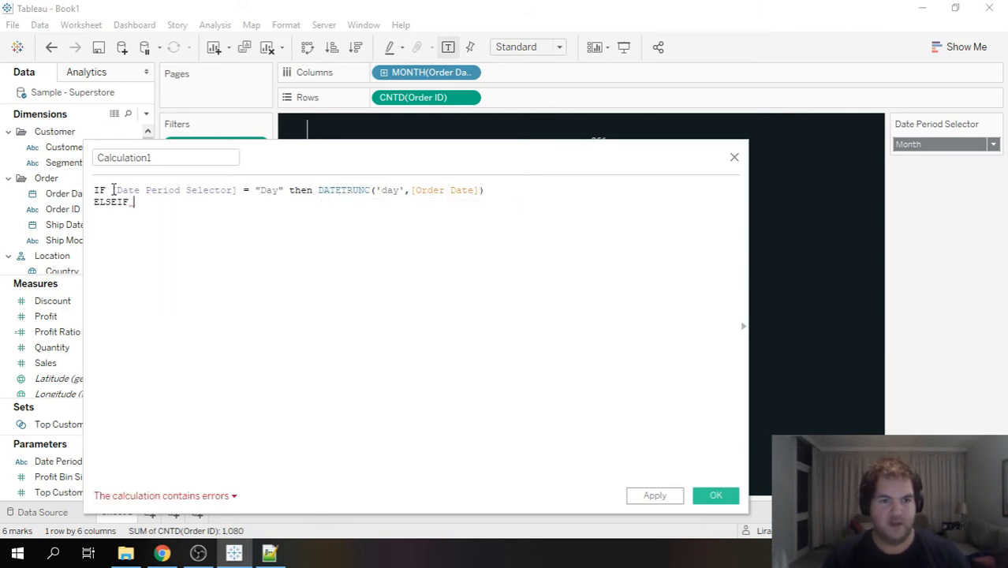
left_click_drag(112, 190, 633, 193)
key("ctrl+c")
left_click(387, 203)
key("ctrl+v")
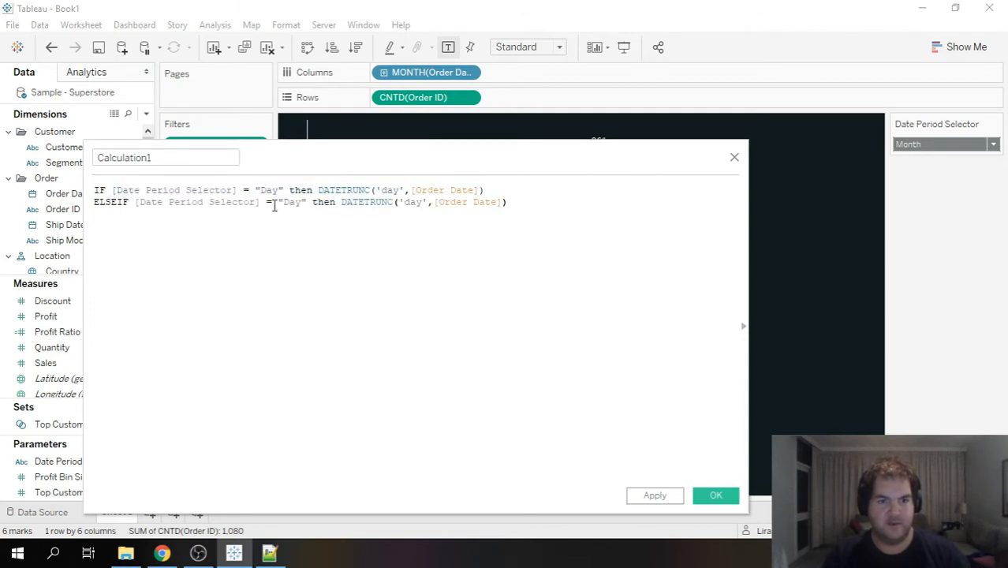
Change the ELSEIF branch to test for "Week" and truncate Order Date to 'week'
double_click(296, 204)
key("BackSpace")
type("Week")
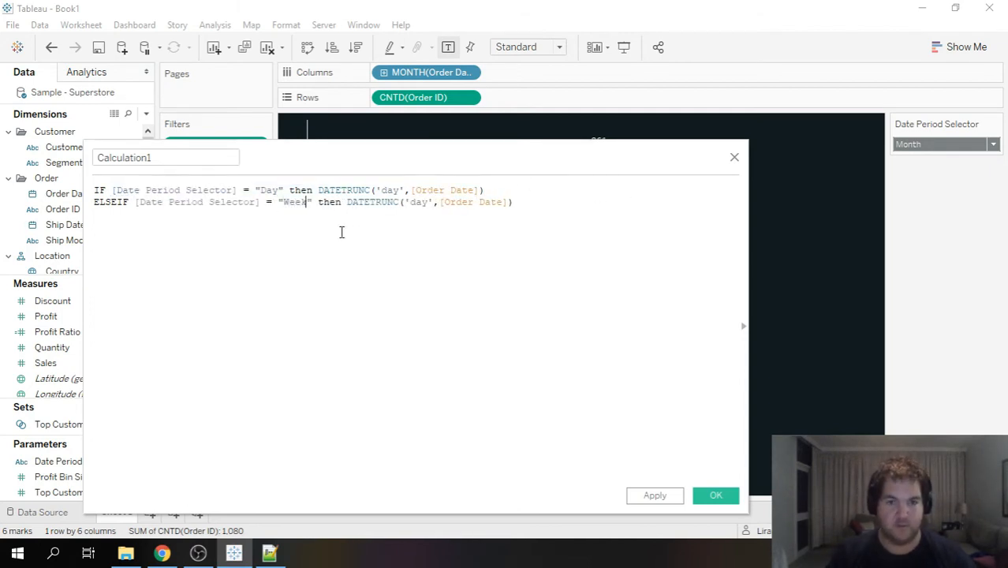
double_click(420, 202)
type("wee")
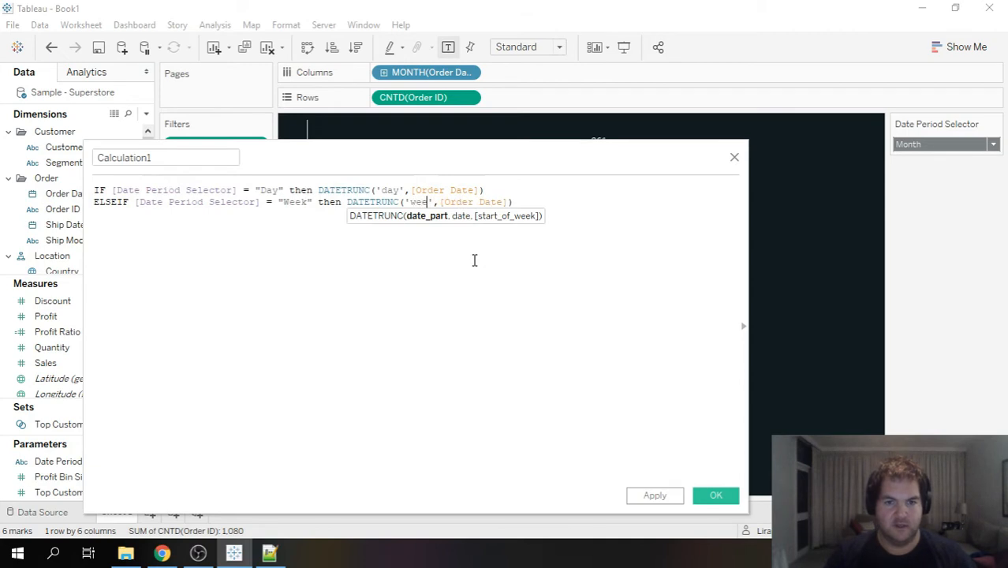
type("k")
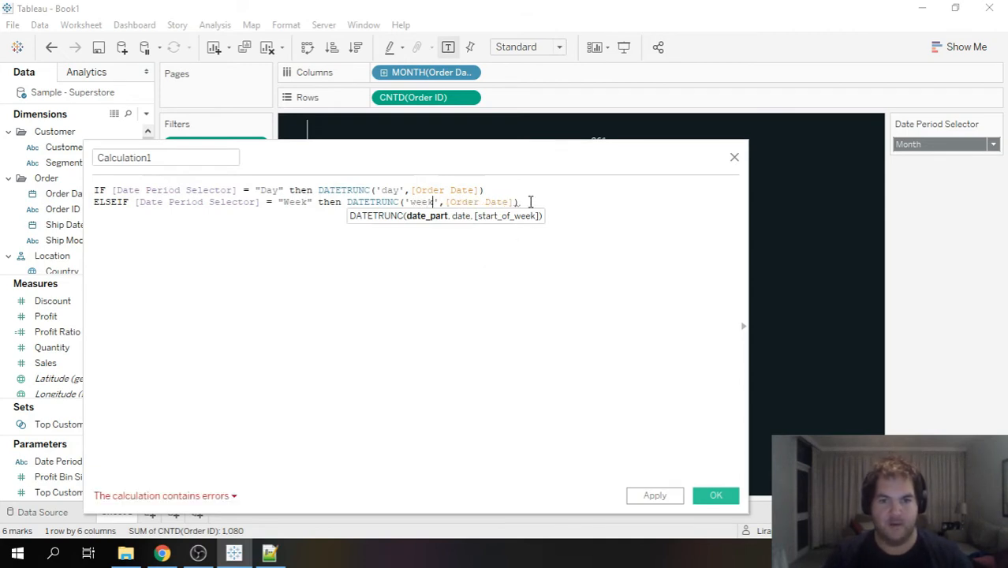
Duplicate the Week ELSEIF line three times below itself in the formula
left_click_drag(530, 203, 103, 202)
key("ctrl+c")
left_click(531, 202)
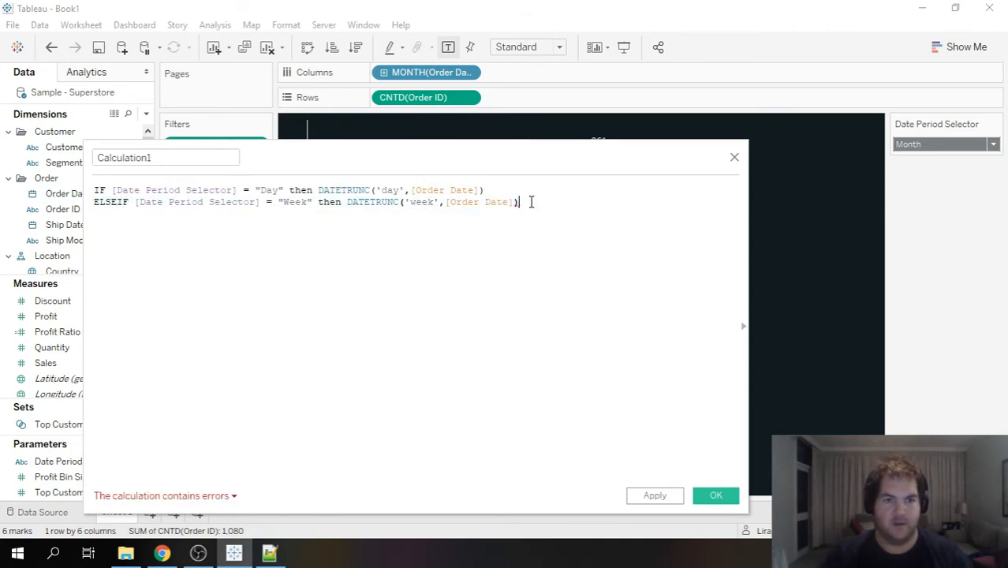
key("Return")
key("ctrl+v")
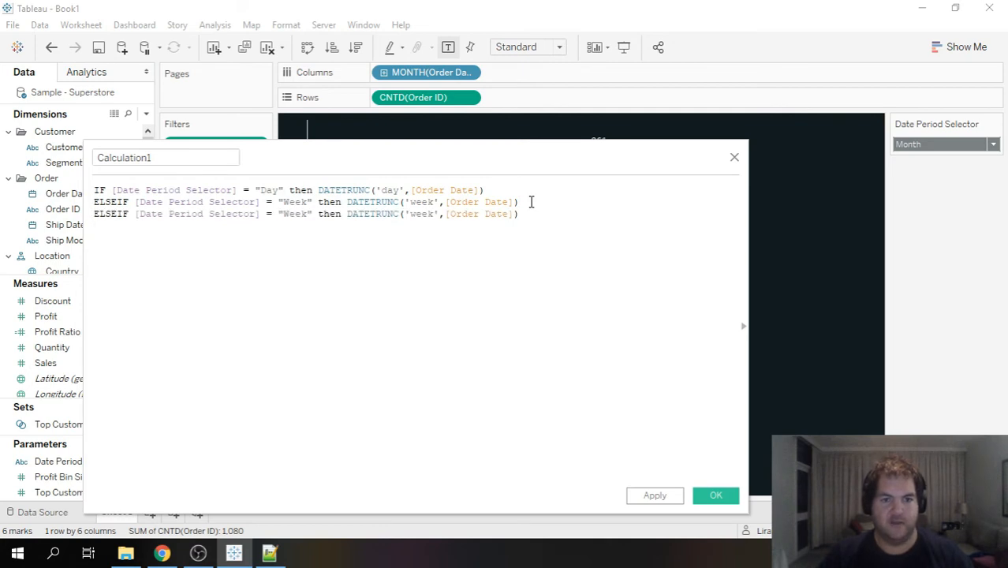
key("ctrl+v")
key("Return")
key("ctrl+v")
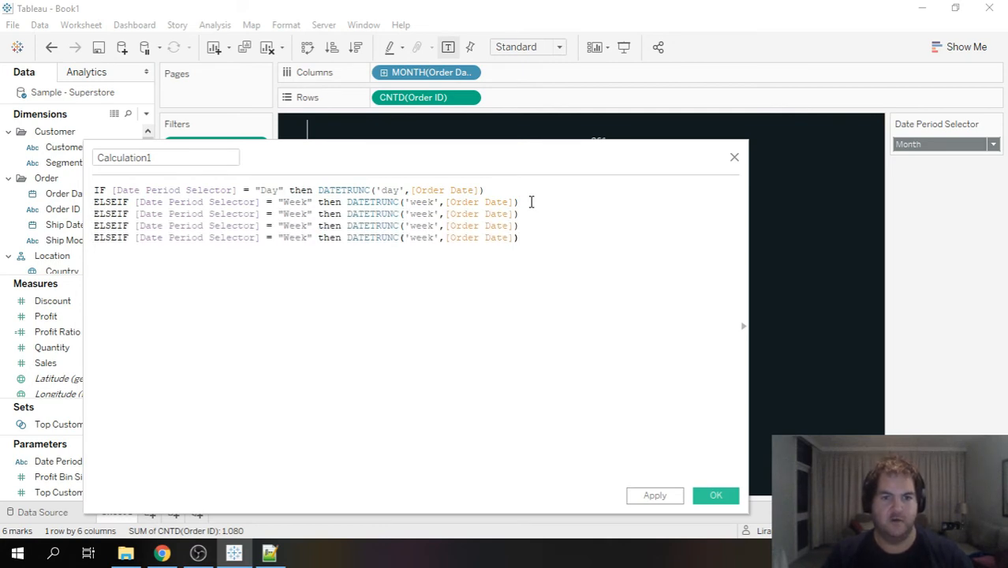
Change the first duplicated Week branch to test for "Month" and truncate Order Date to 'month'
double_click(302, 213)
type("Month")
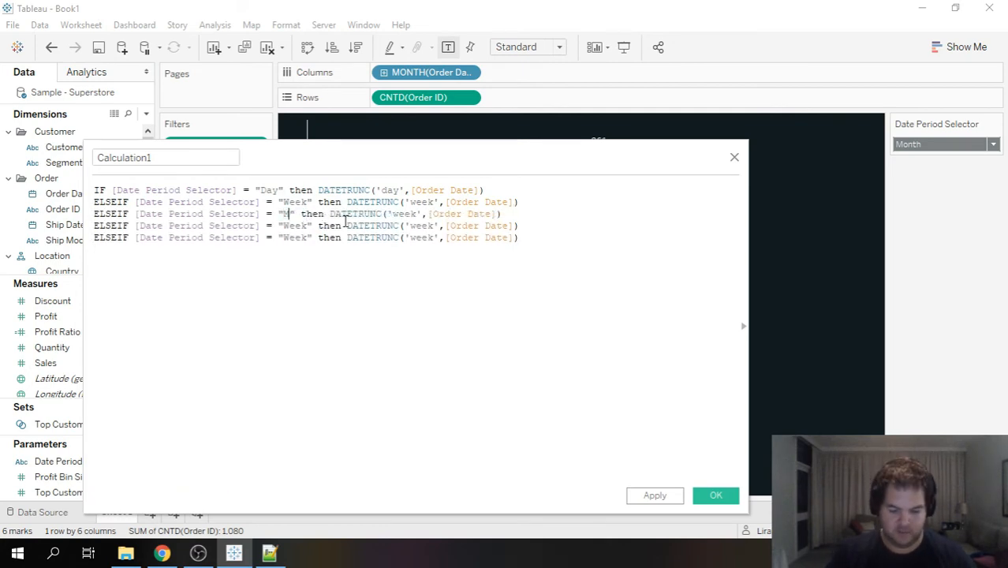
double_click(428, 213)
type("month")
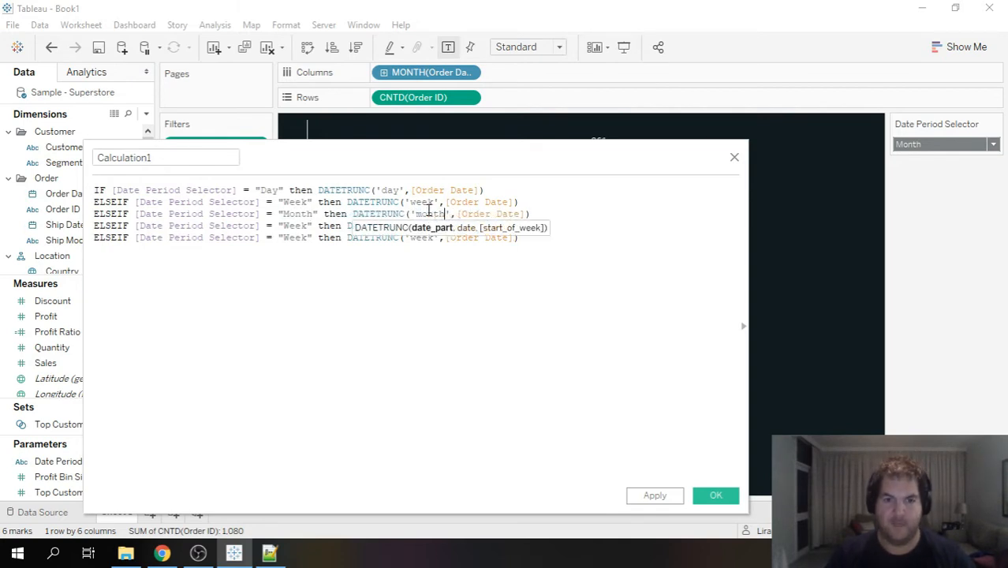
Change the second duplicated Week branch to test for "Quarter" and truncate Order Date to 'quarter'
double_click(287, 225)
type("Quart")
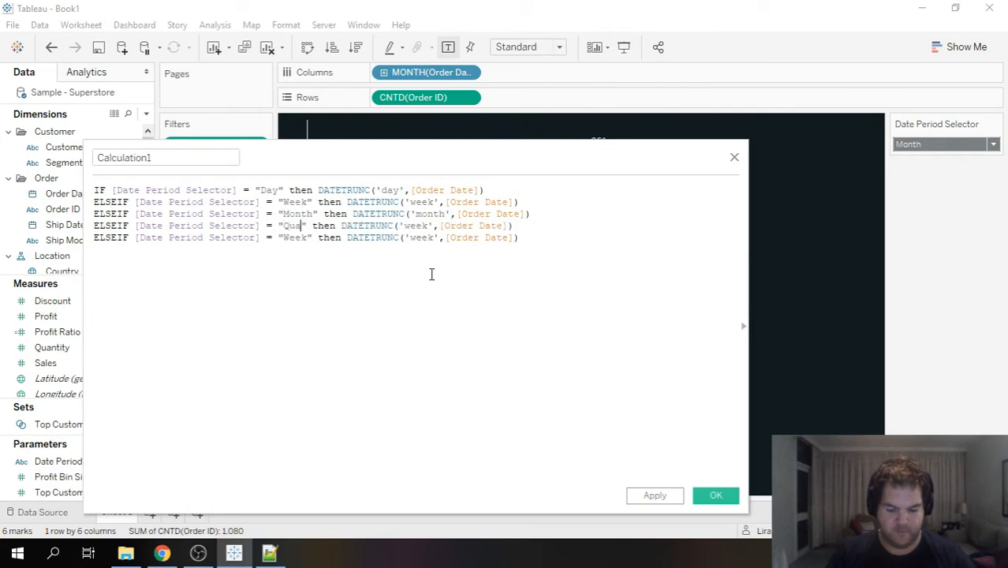
type("er")
double_click(446, 224)
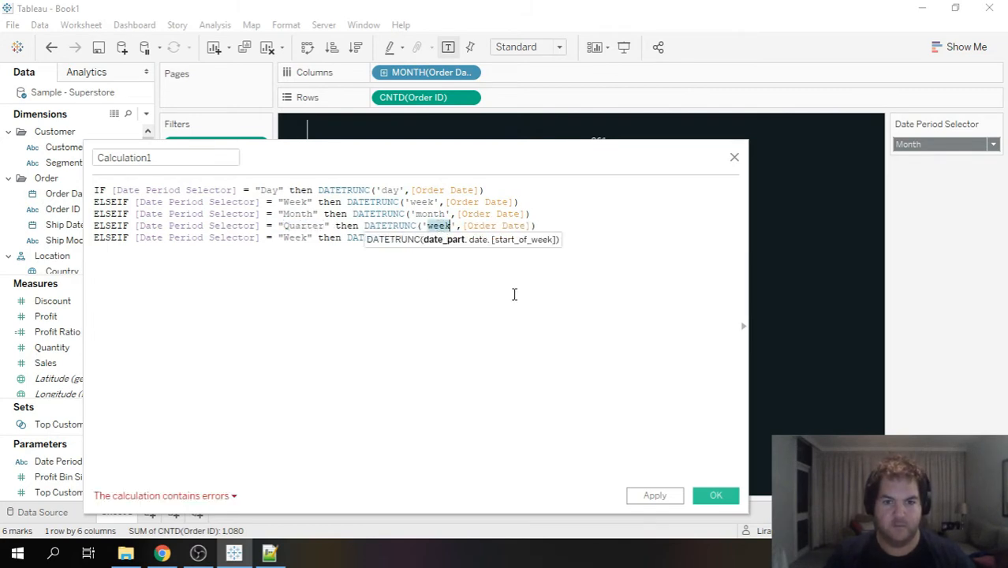
type("Qu")
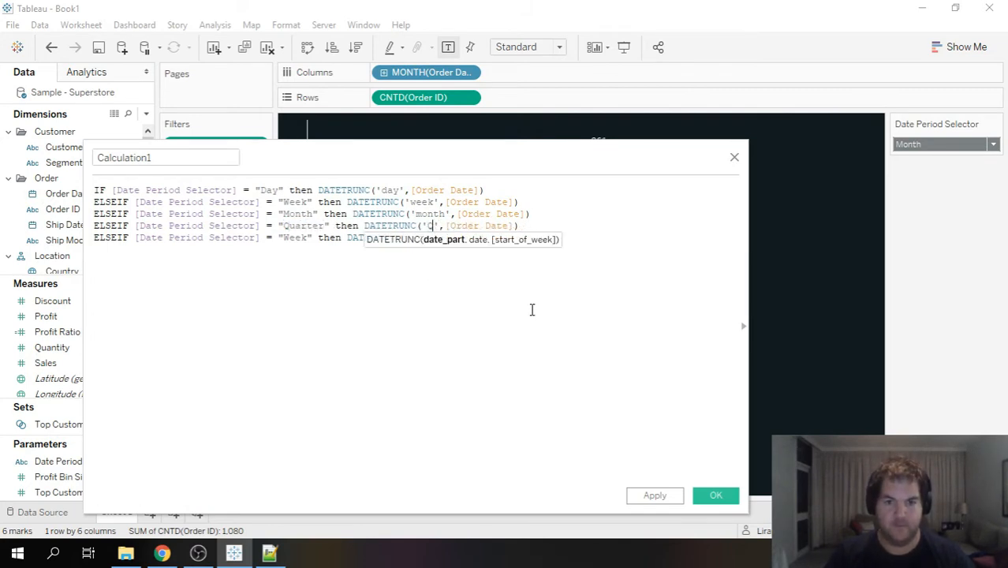
key("BackSpace")
type("quarter")
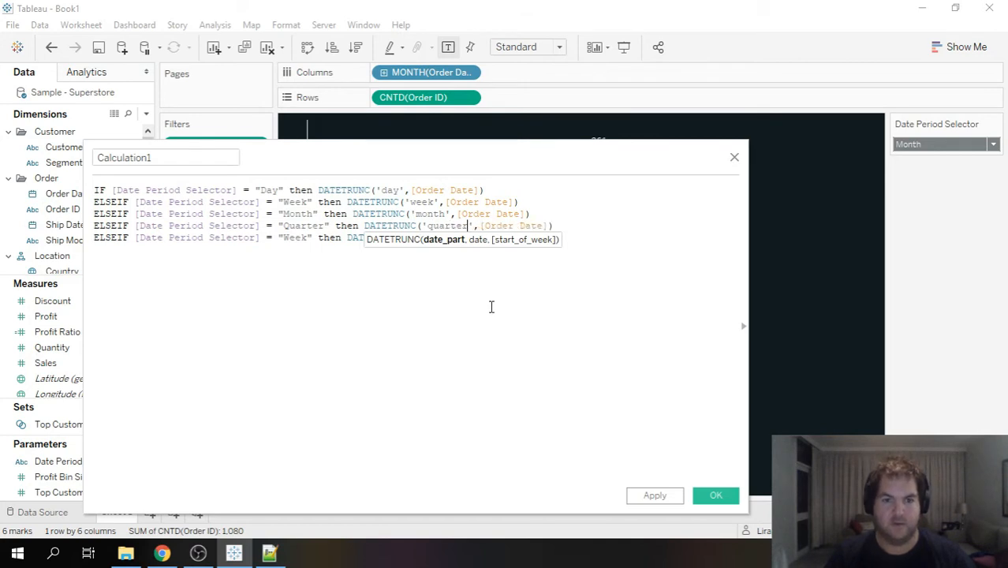
Change the last branch to test for "Year" and truncate to 'year', and close the formula with END
left_click_drag(284, 238, 305, 238)
type("Year")
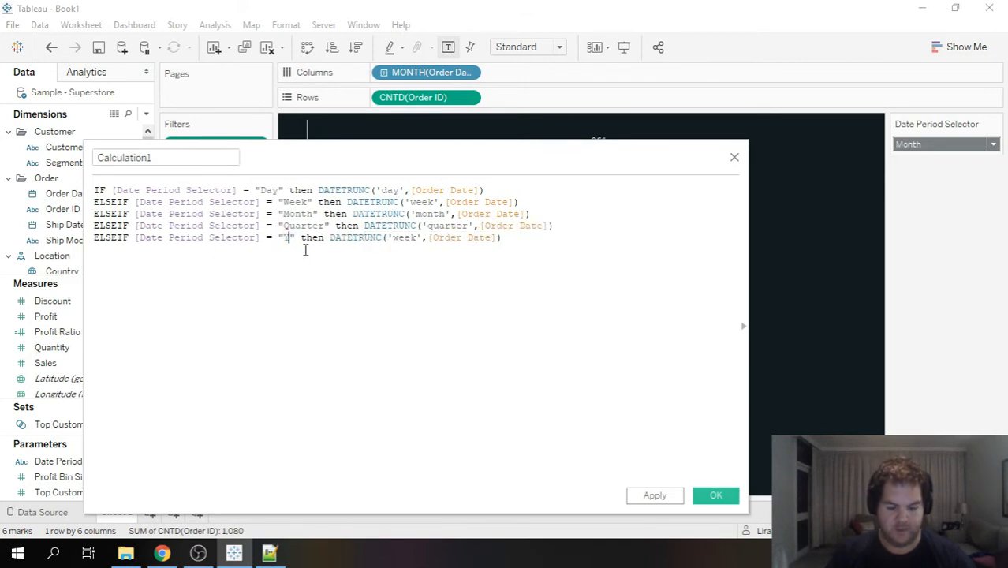
double_click(422, 236)
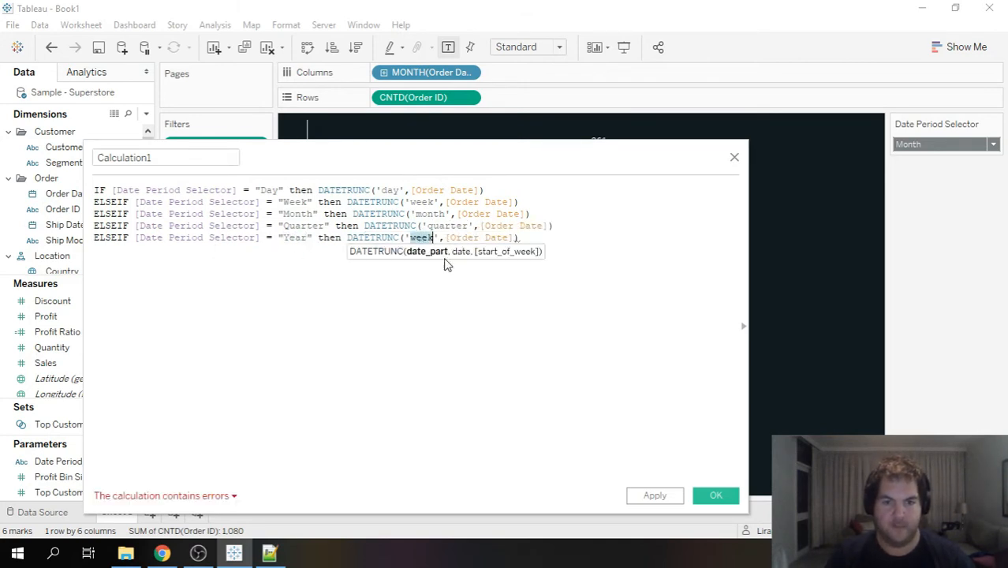
type("year")
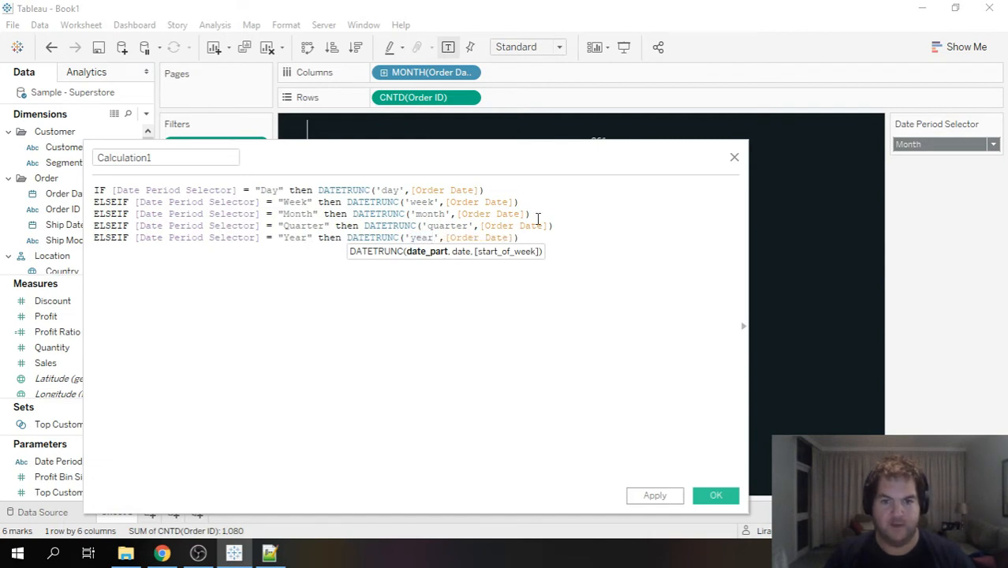
left_click(550, 232)
key("Return")
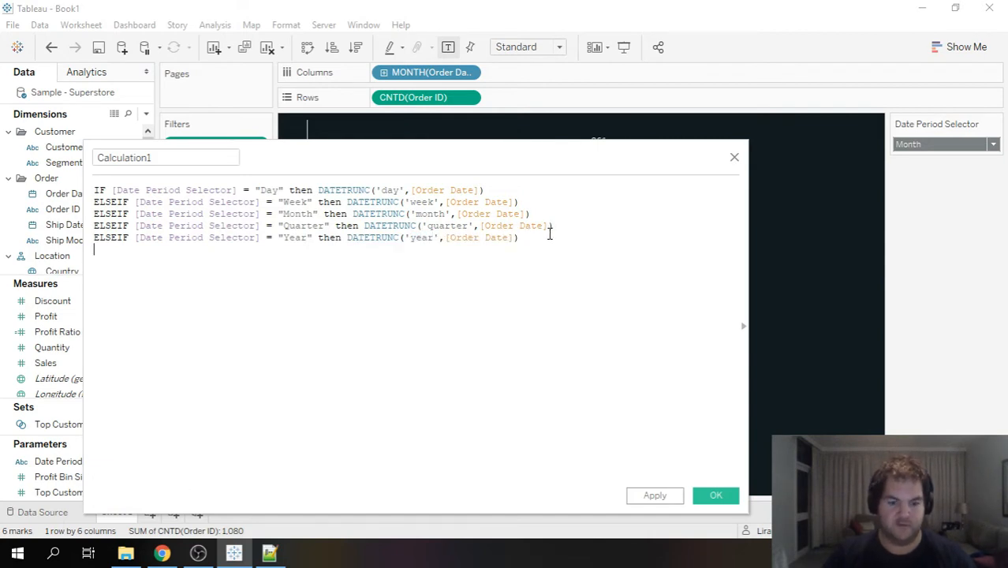
type("END")
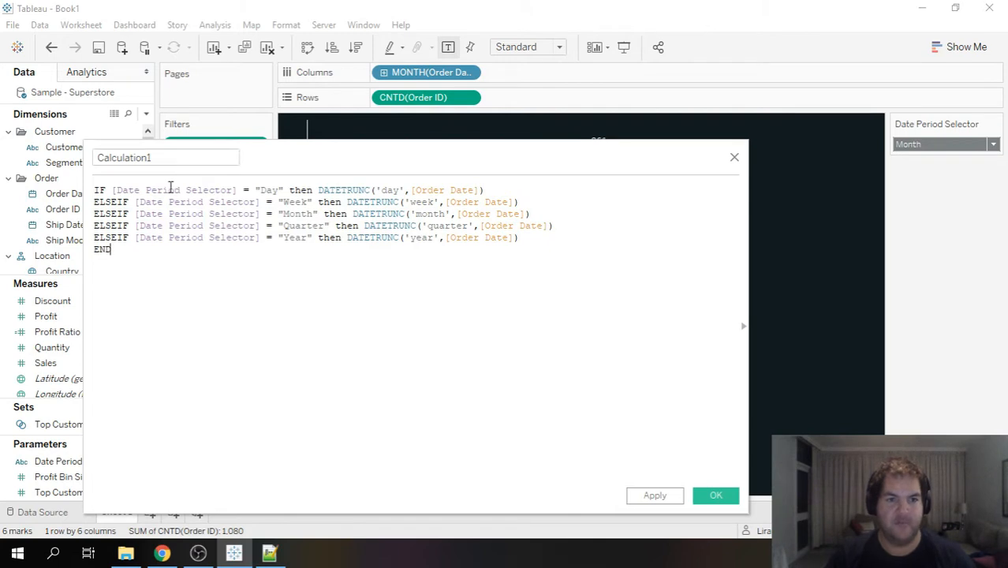
Name the calculated field Date Period Selector Calc and save it
double_click(176, 157)
type("Date Period Selector Calc")
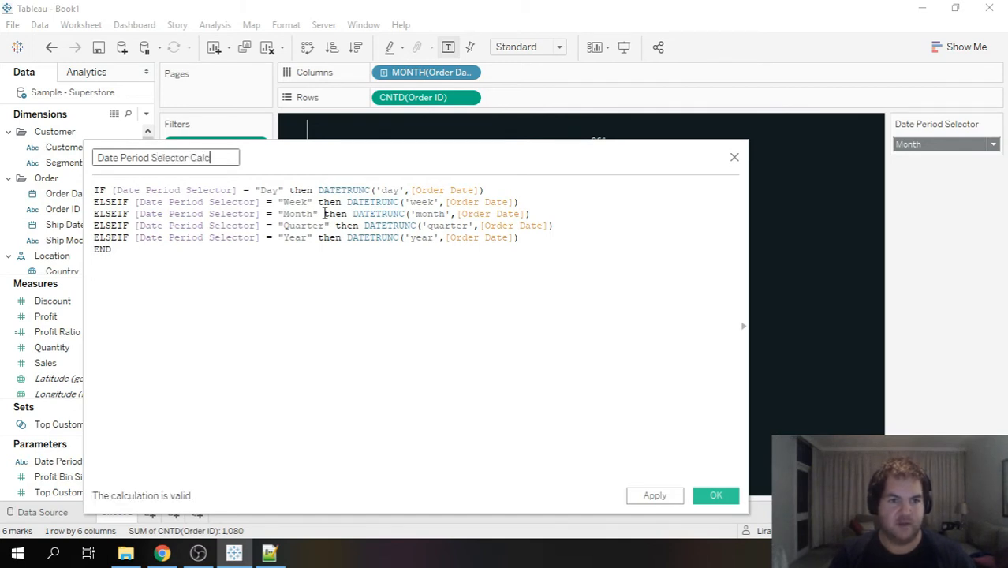
left_click(713, 500)
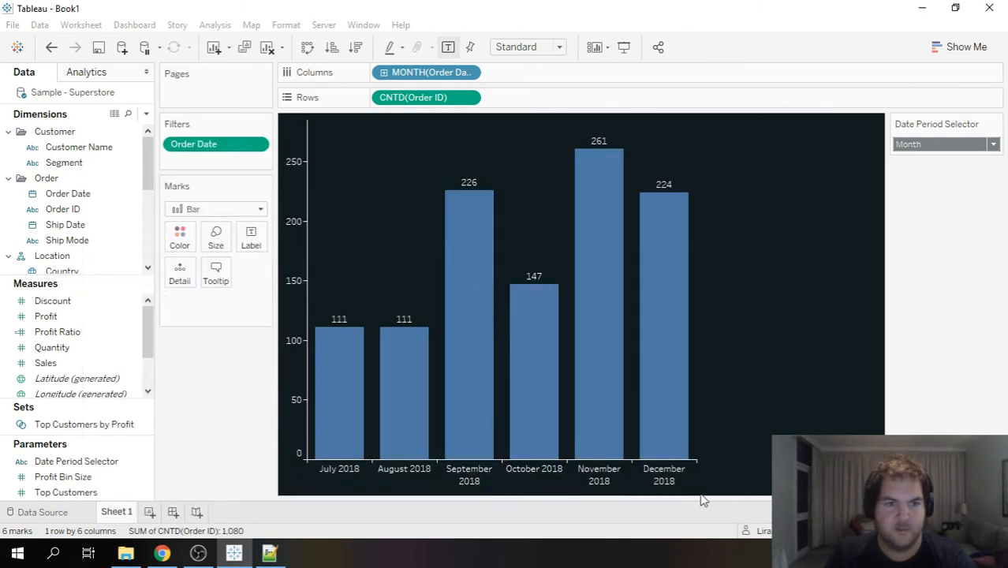
Replace the Order Date month on Columns with Date Period Selector Calc, stripping the year DATEPART so only the field itself remains
left_click_drag(93, 260, 439, 74)
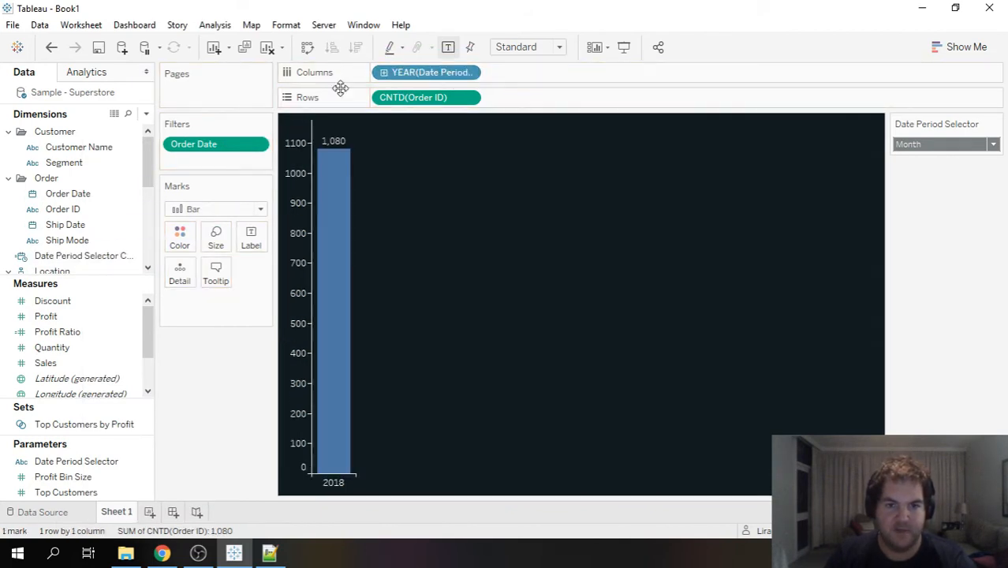
double_click(427, 75)
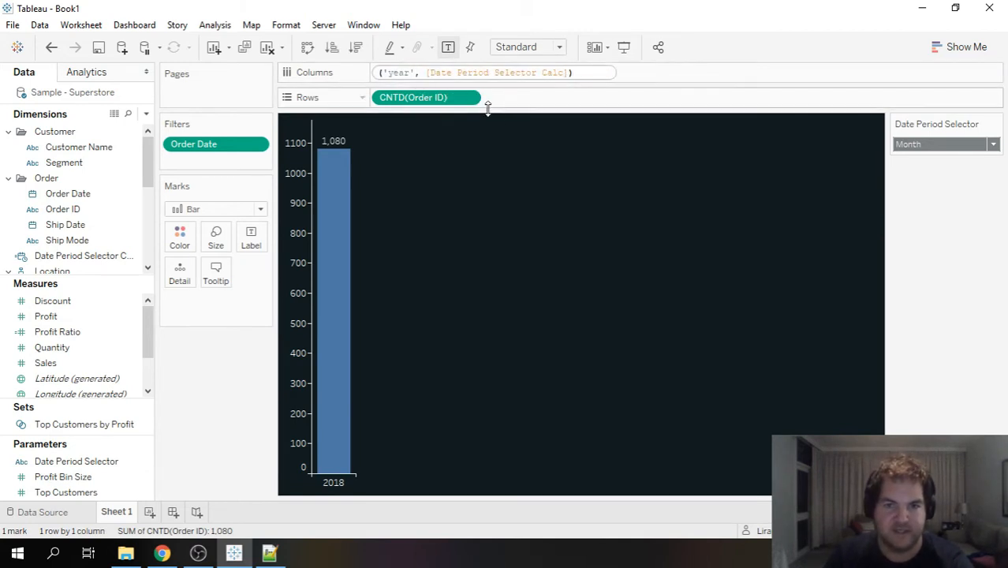
key("BackSpace")
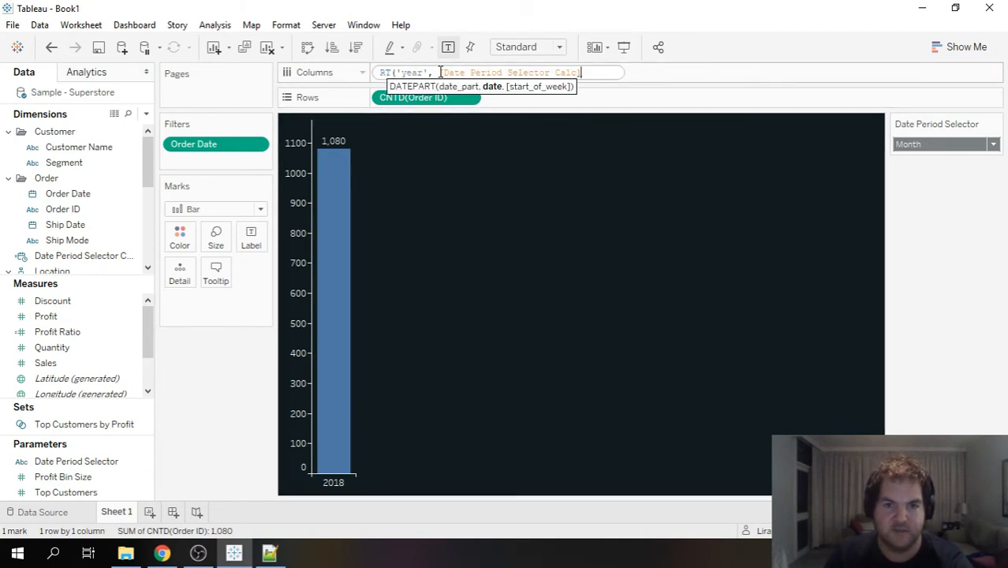
left_click_drag(440, 72, 322, 69)
key("BackSpace")
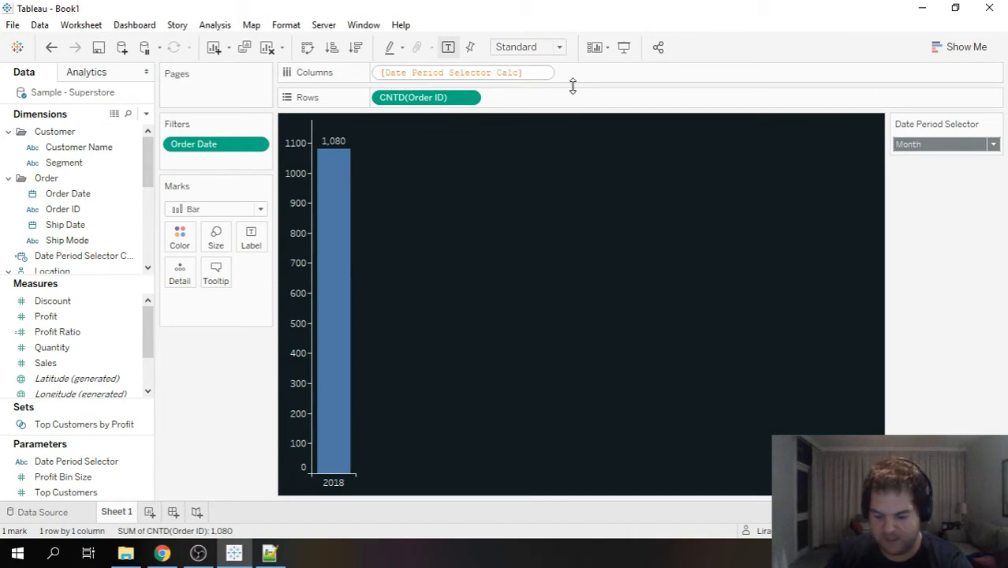
key("Return")
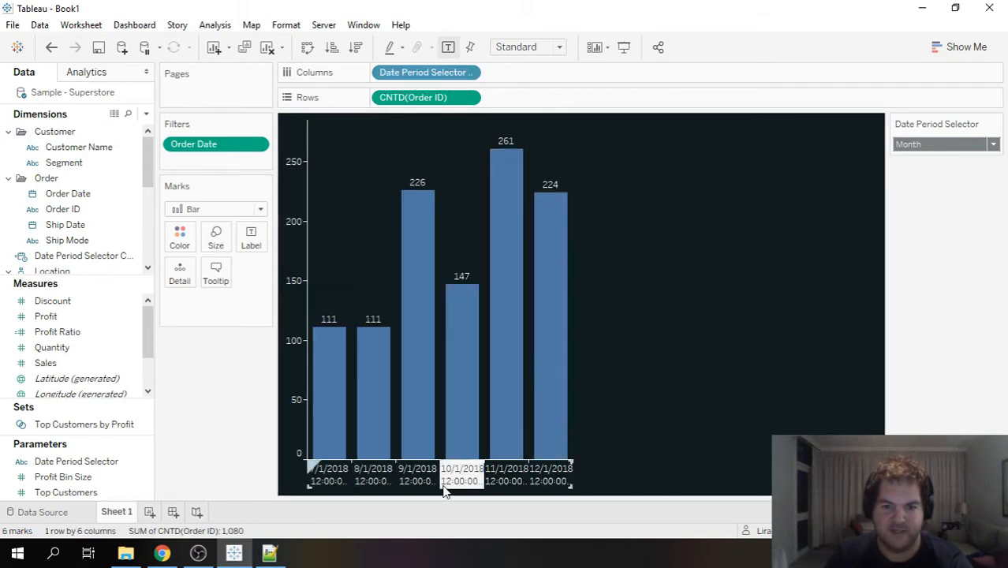
Give the Date Period Selector Calc header dates the custom format dd-mmm-yy
left_click(468, 71)
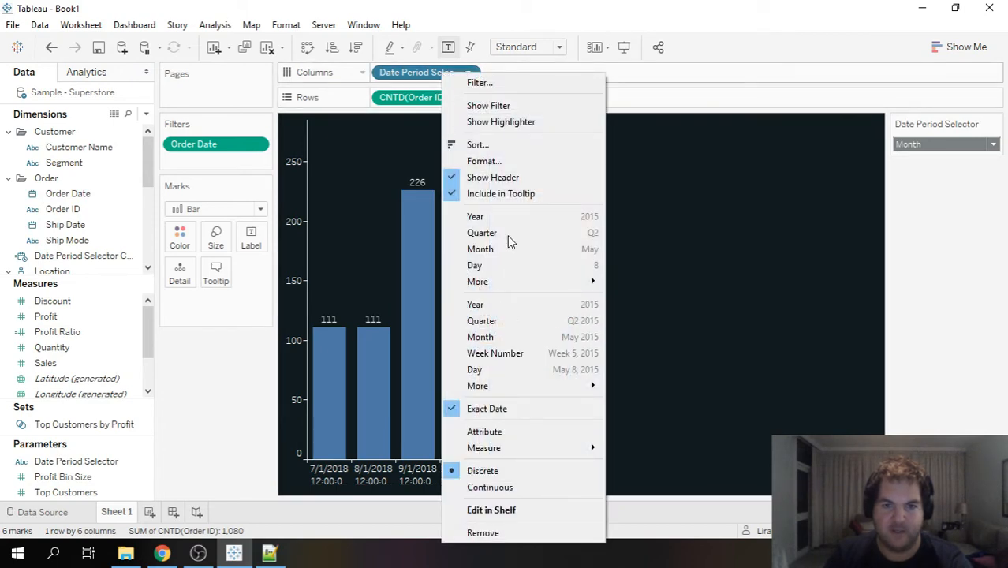
left_click(511, 161)
left_click(112, 208)
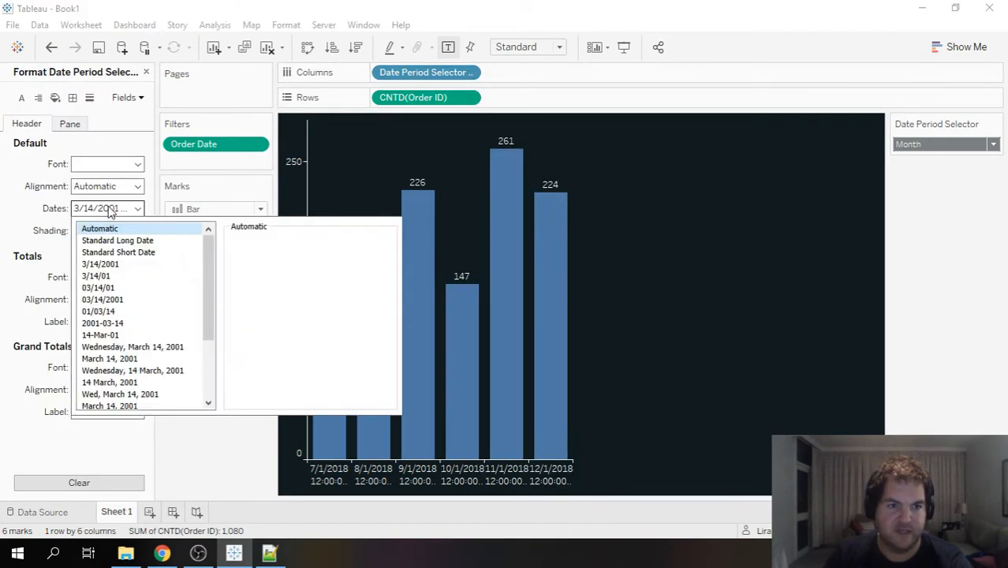
scroll(111, 339, "down", 3)
left_click(112, 394)
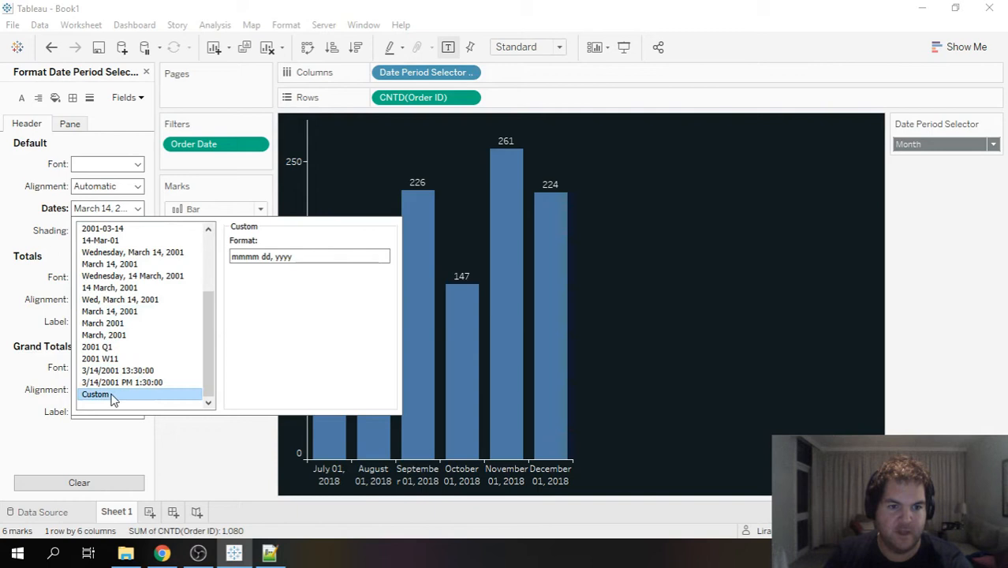
double_click(317, 257)
key("ctrl+a")
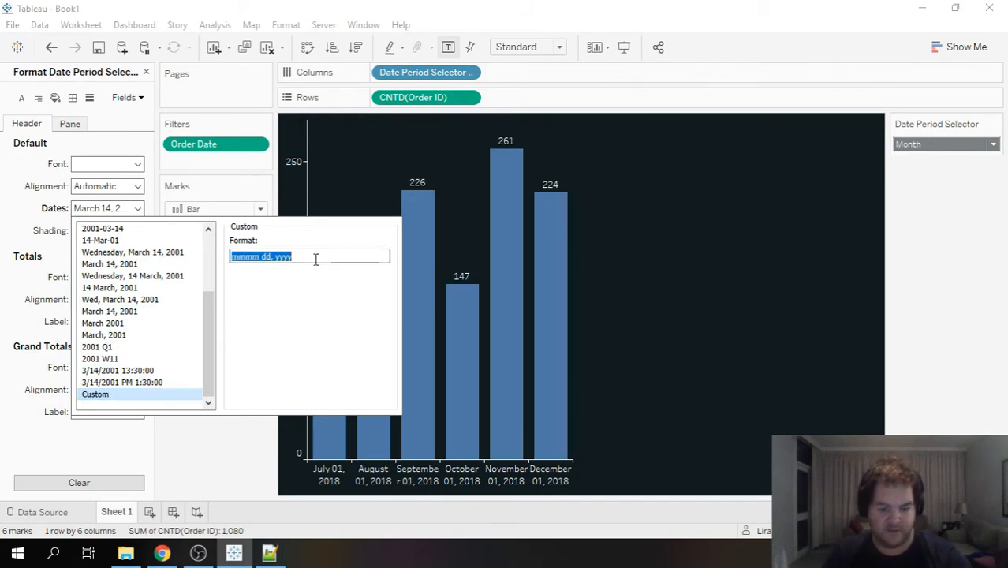
type("dd")
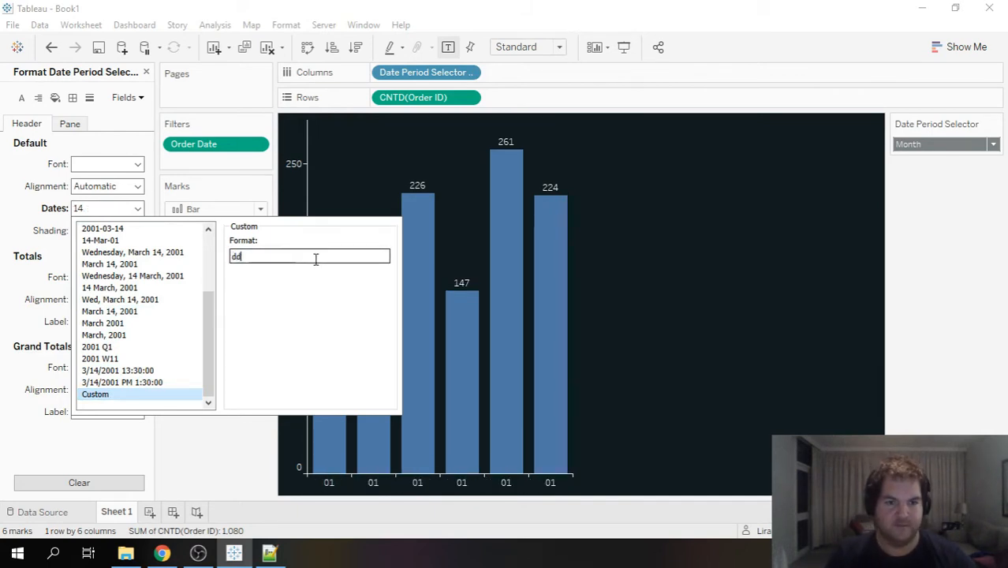
type("-mmm-")
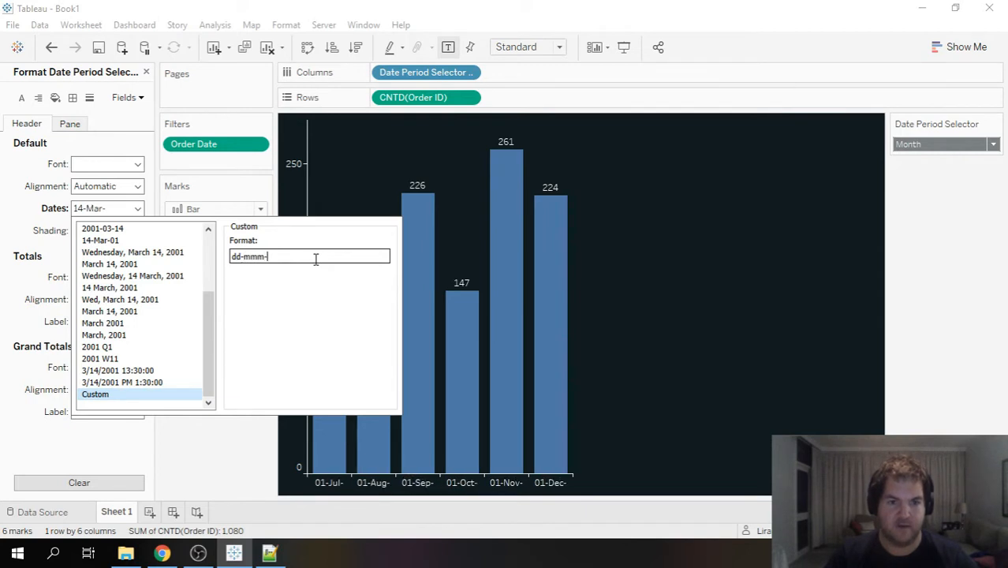
type("yy")
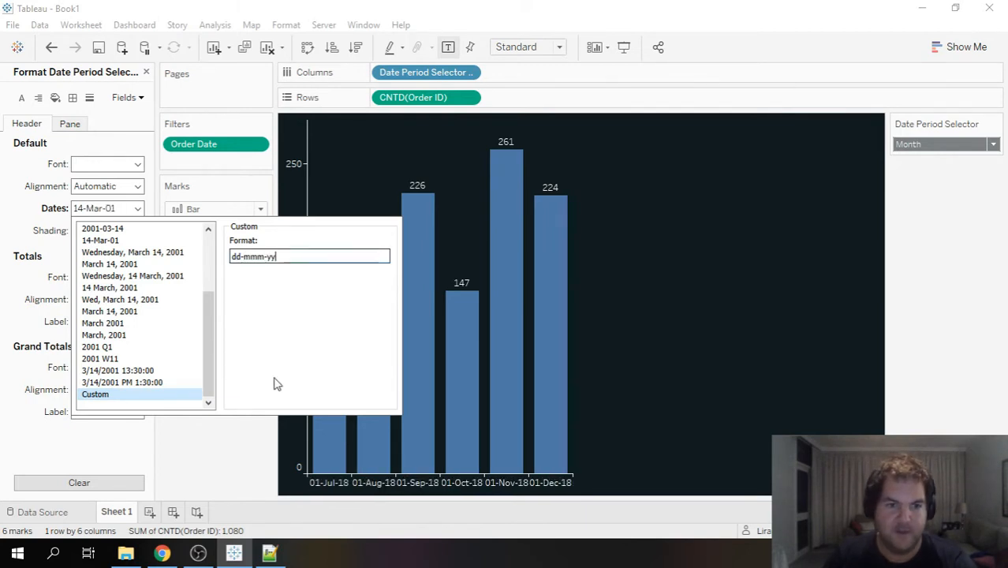
left_click(173, 457)
Set the font size of the date header labels to 8
left_click(114, 168)
left_click(96, 207)
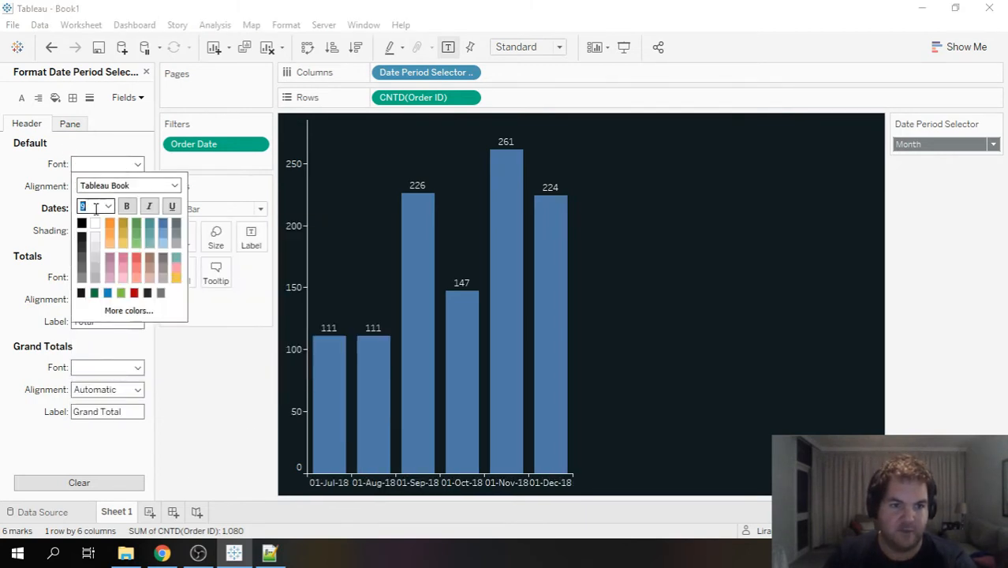
key("Return")
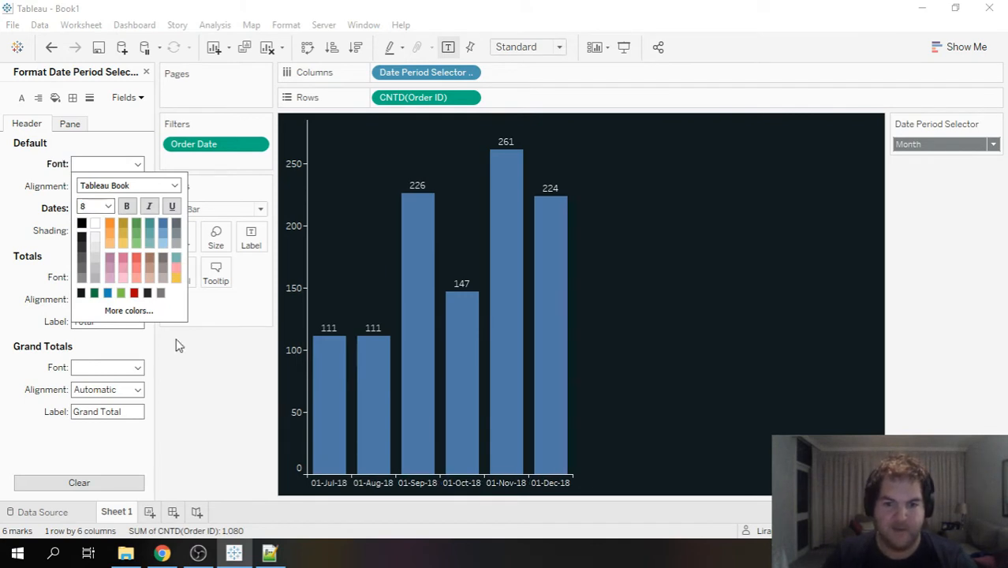
left_click(245, 425)
Set the font size of the distinct Order ID count axis to 8 and close the formatting options
left_click(295, 265)
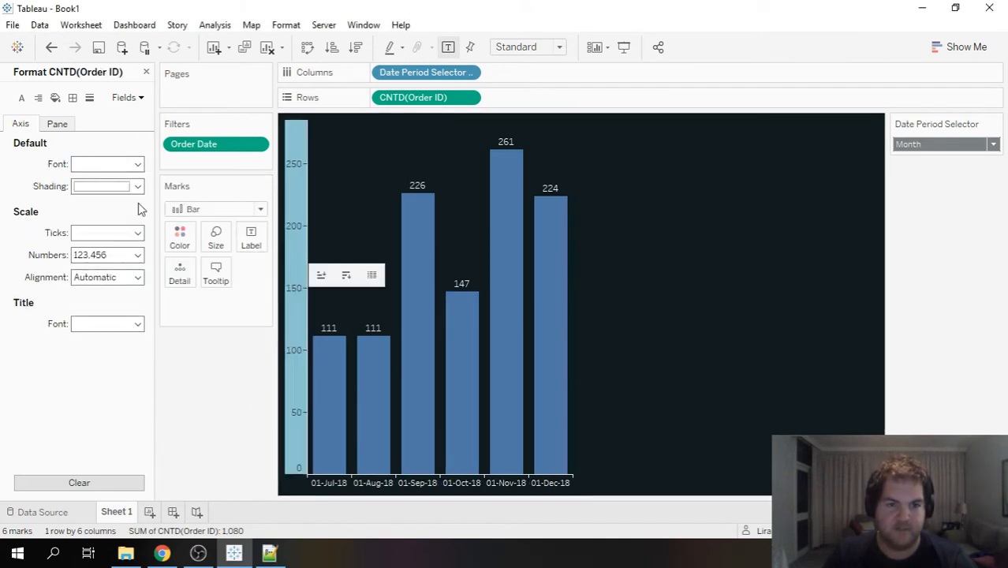
left_click(83, 164)
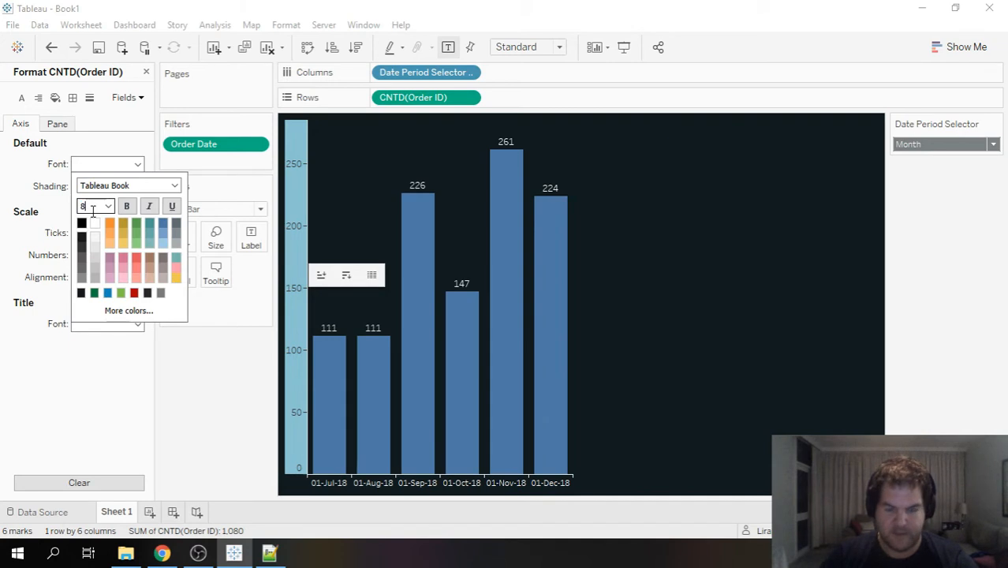
key("Return")
left_click(778, 324)
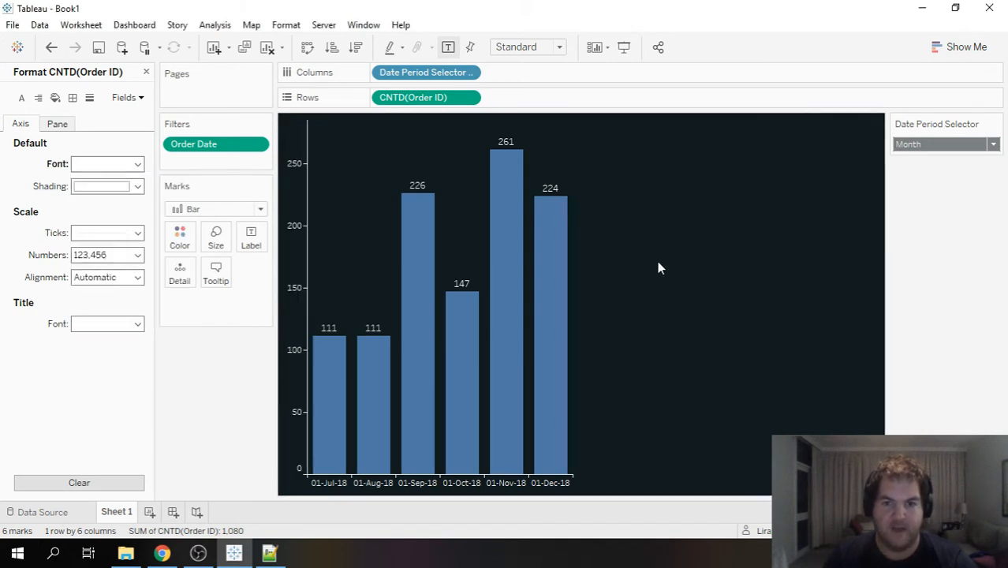
left_click(146, 72)
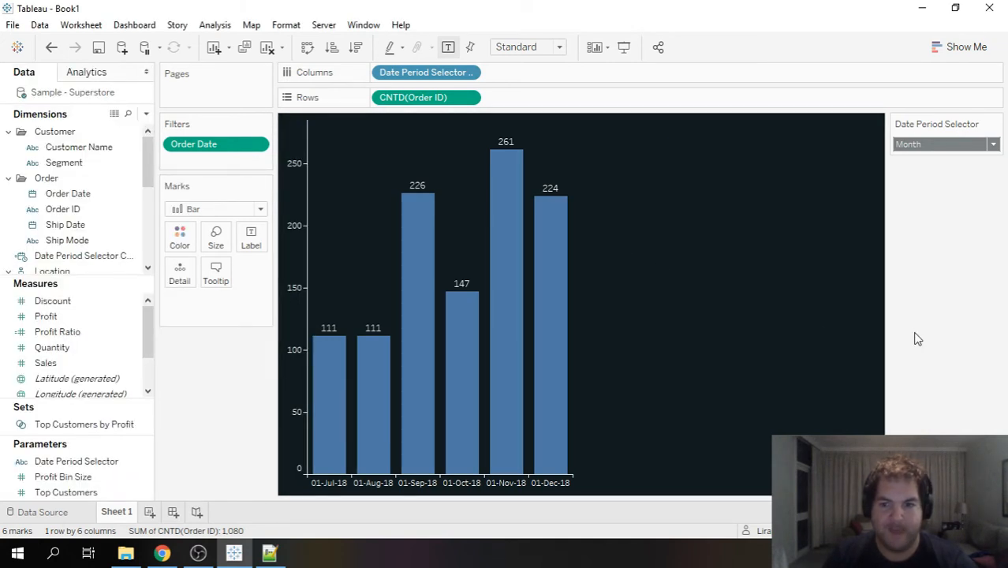
Test the Date Period Selector by displaying the chart by Week and by Day
mouse_move(886, 333)
left_mouse_down()
mouse_move(877, 334)
mouse_move(890, 333)
left_mouse_up()
left_click(947, 145)
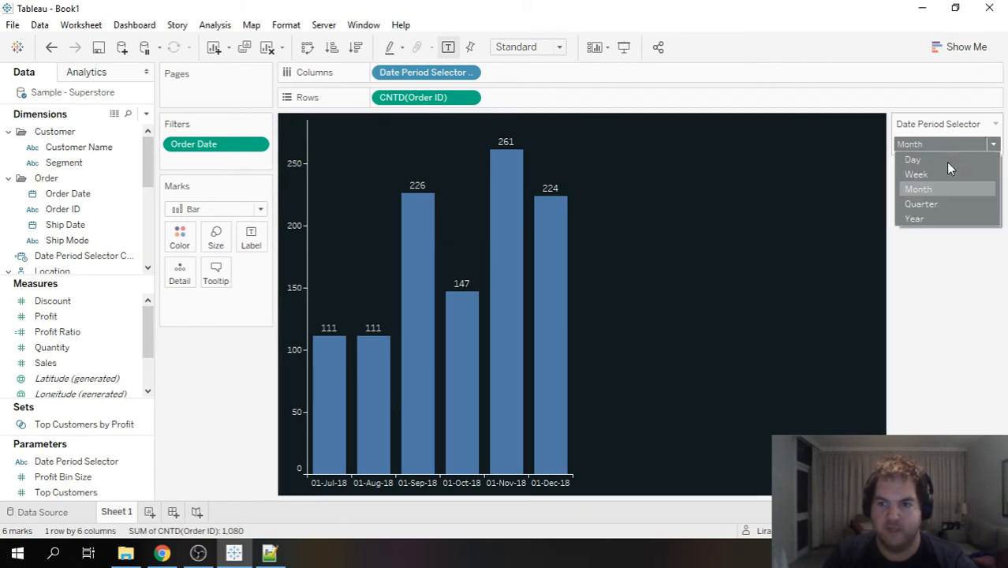
left_click(945, 175)
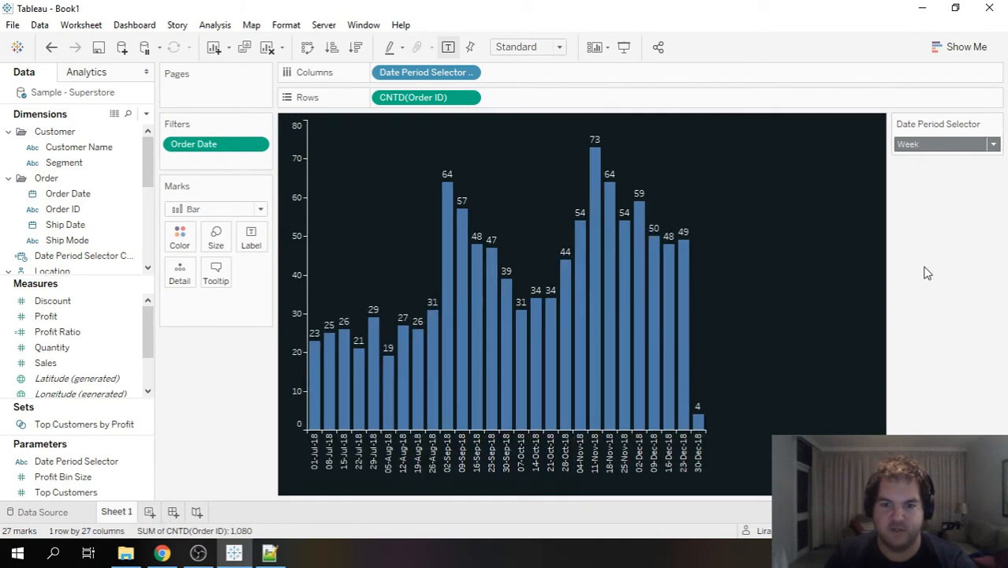
left_click(948, 145)
left_click(946, 156)
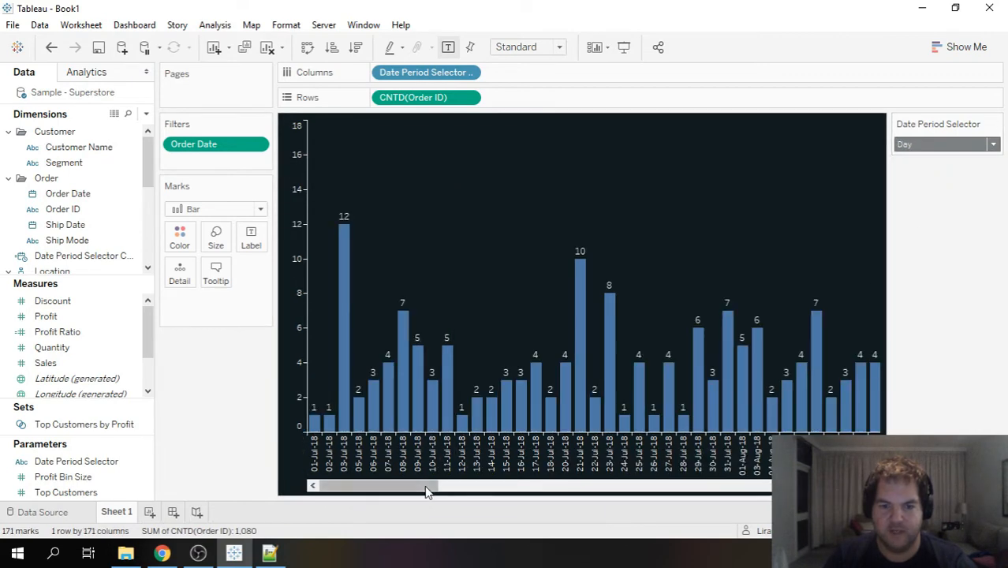
left_click_drag(425, 485, 340, 469)
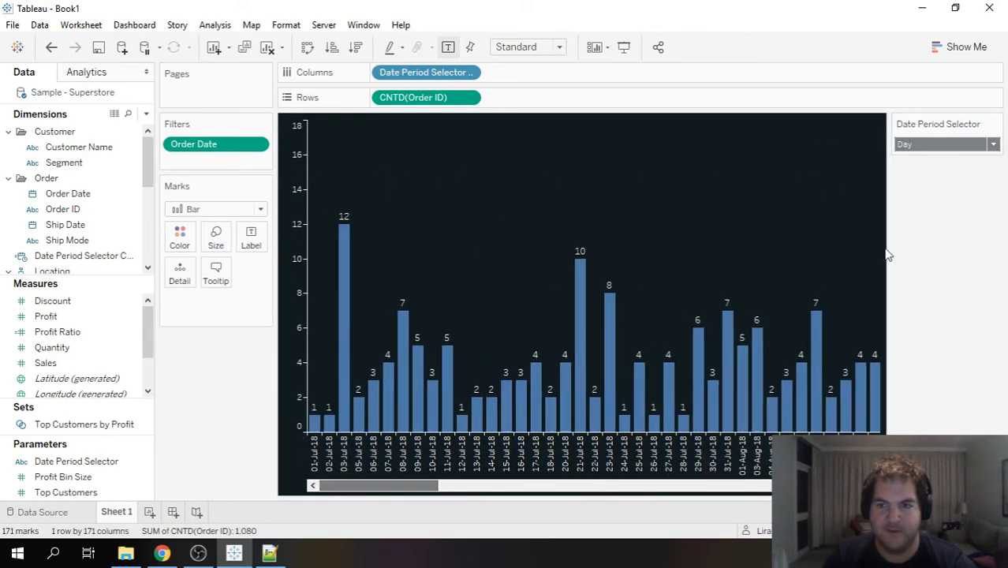
Test the Date Period Selector with Quarter and return it to Month
left_click(972, 145)
left_click(937, 205)
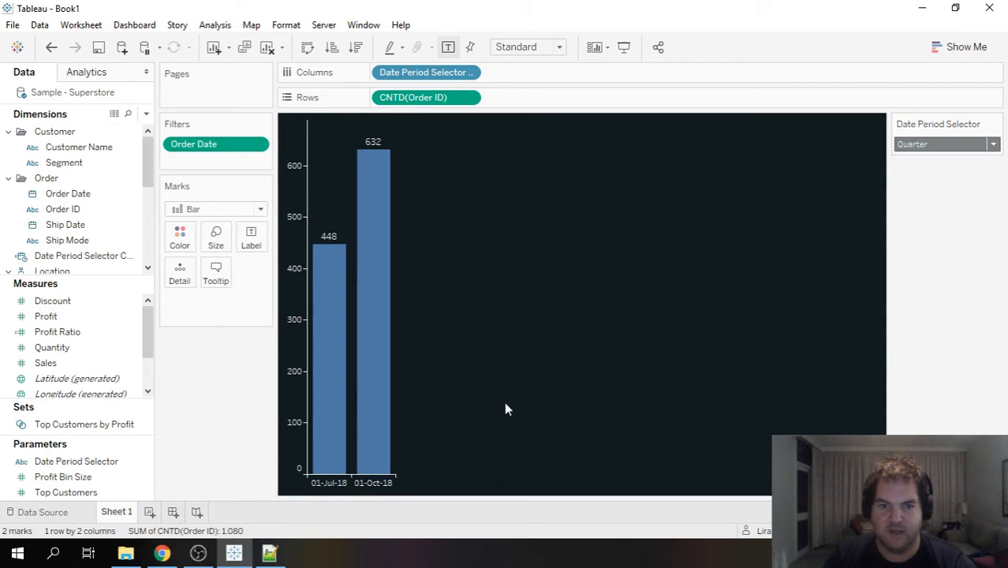
left_click(983, 144)
left_click(924, 191)
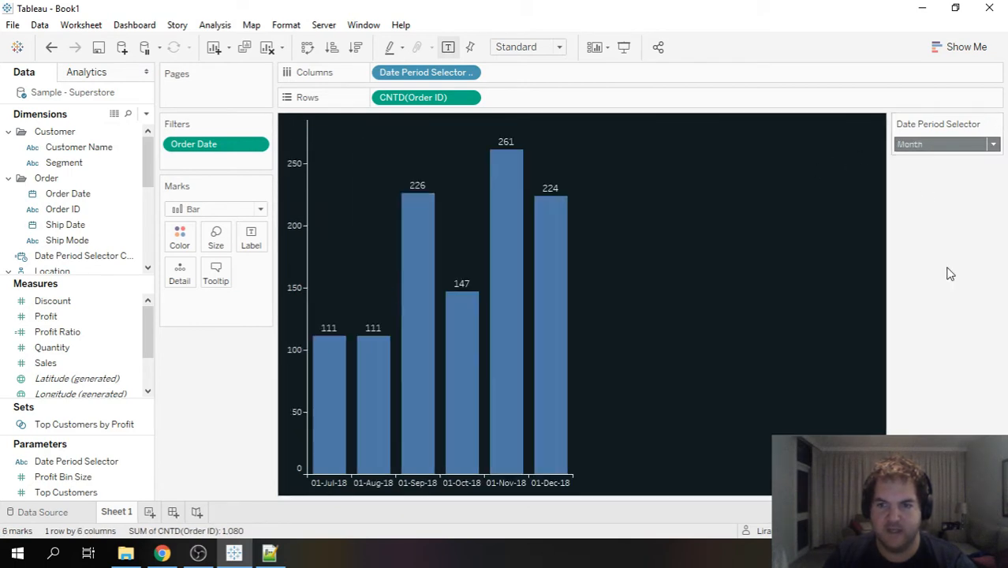
Compare the weekly and monthly charts by switching the Date Period Selector to Week and back to Month
left_click(959, 142)
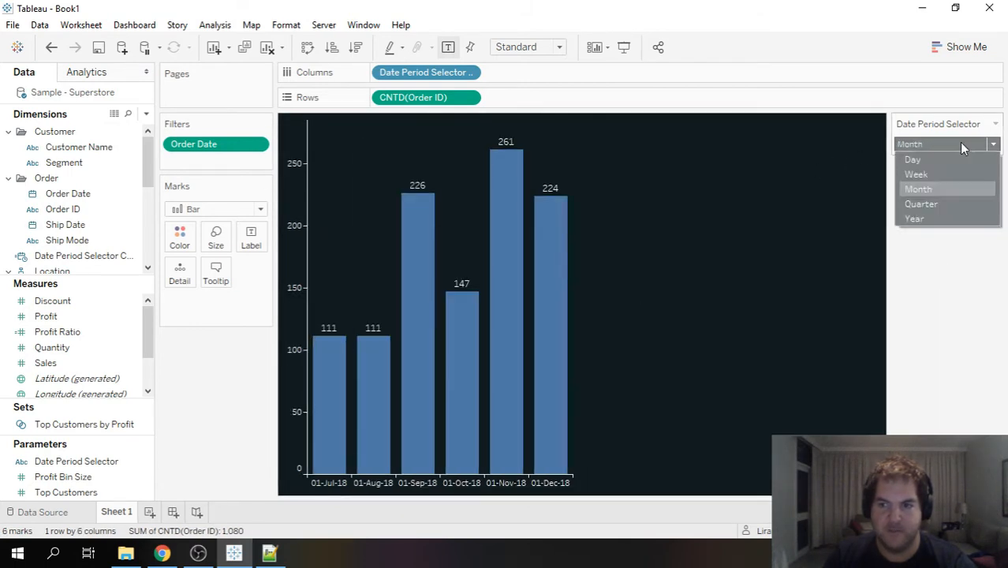
left_click(939, 176)
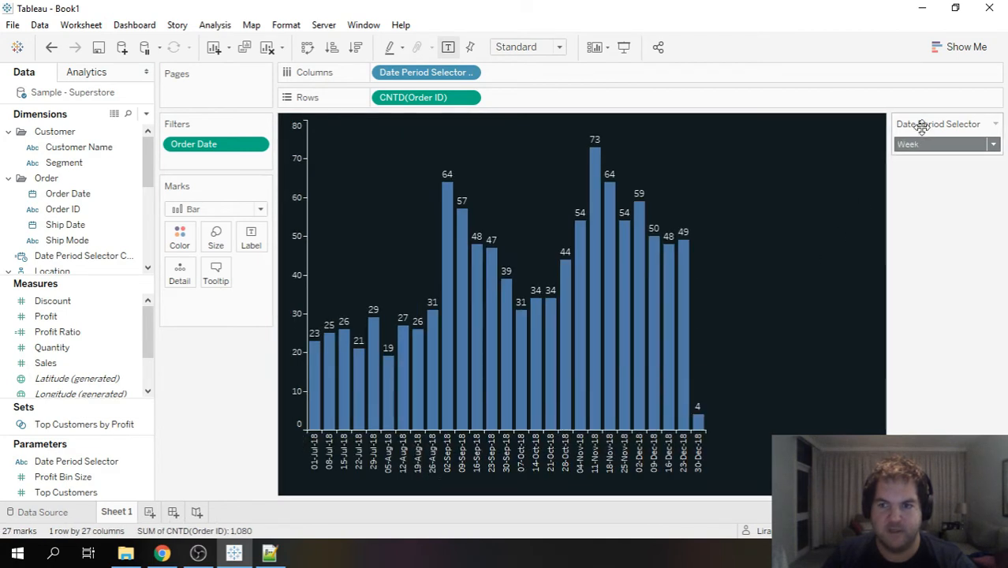
left_click(957, 143)
left_click(944, 190)
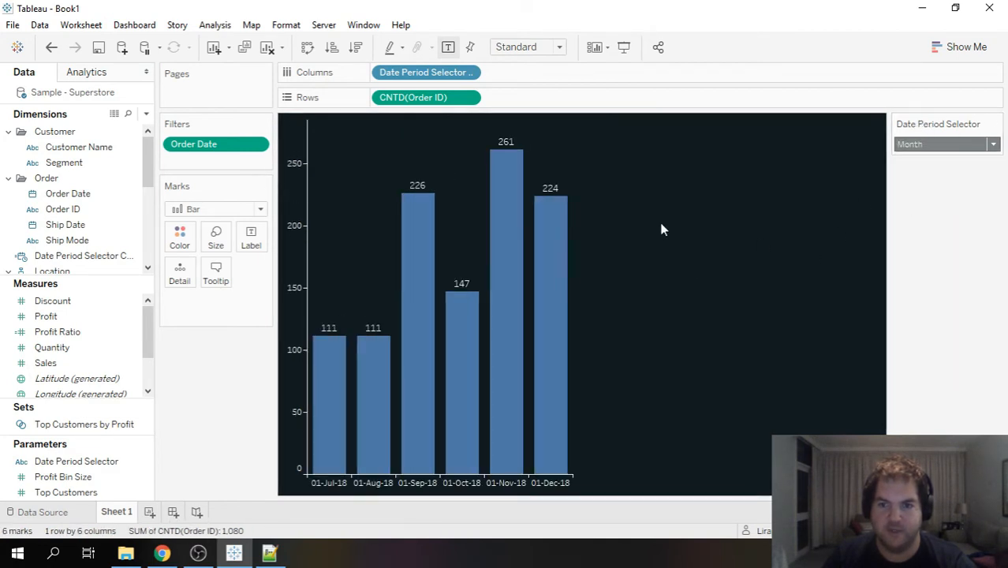
Compare the Week and Day levels with the Date Period Selector and leave it set to Week
left_click(968, 142)
left_click(932, 182)
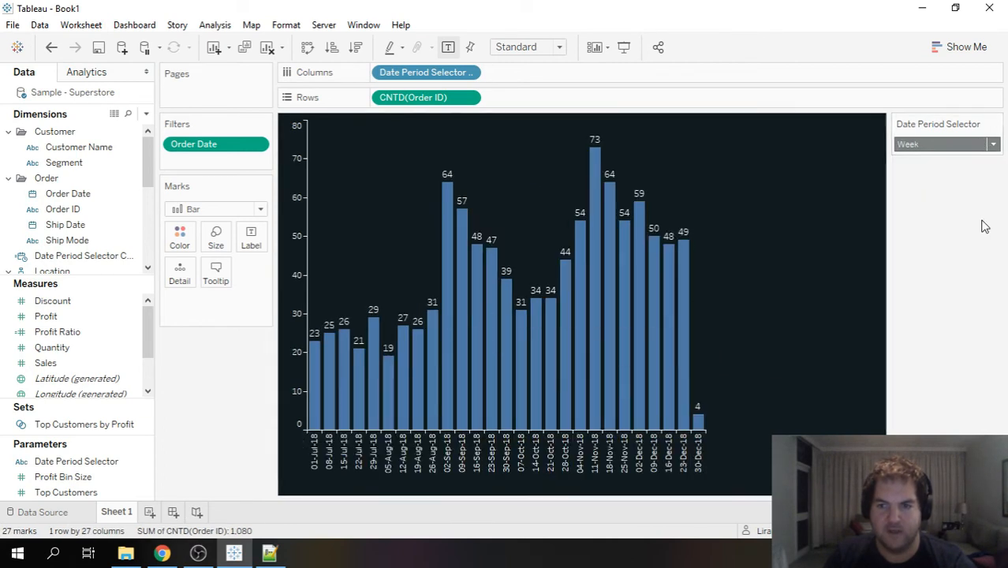
left_click(976, 144)
left_click(940, 157)
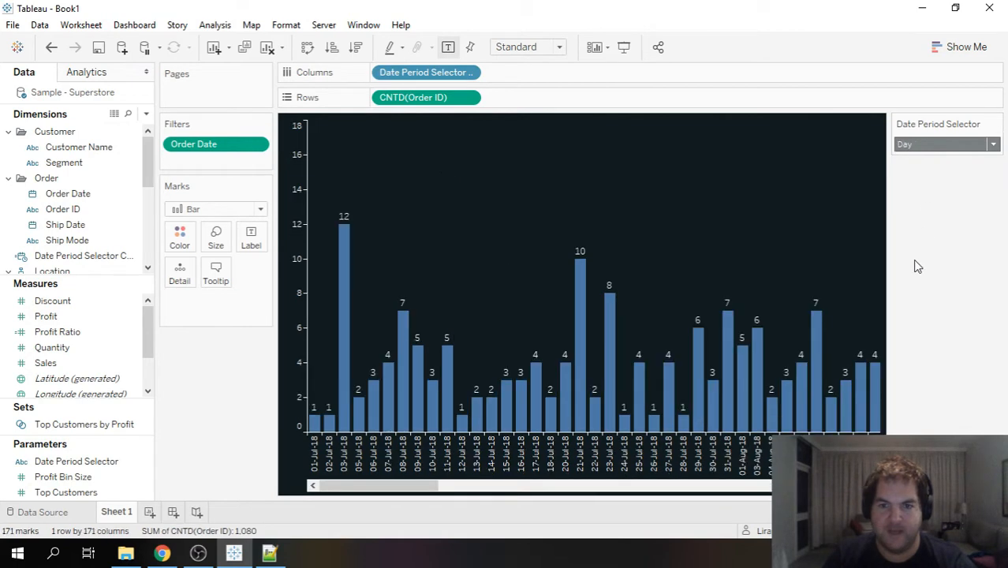
left_click(986, 144)
left_click(938, 172)
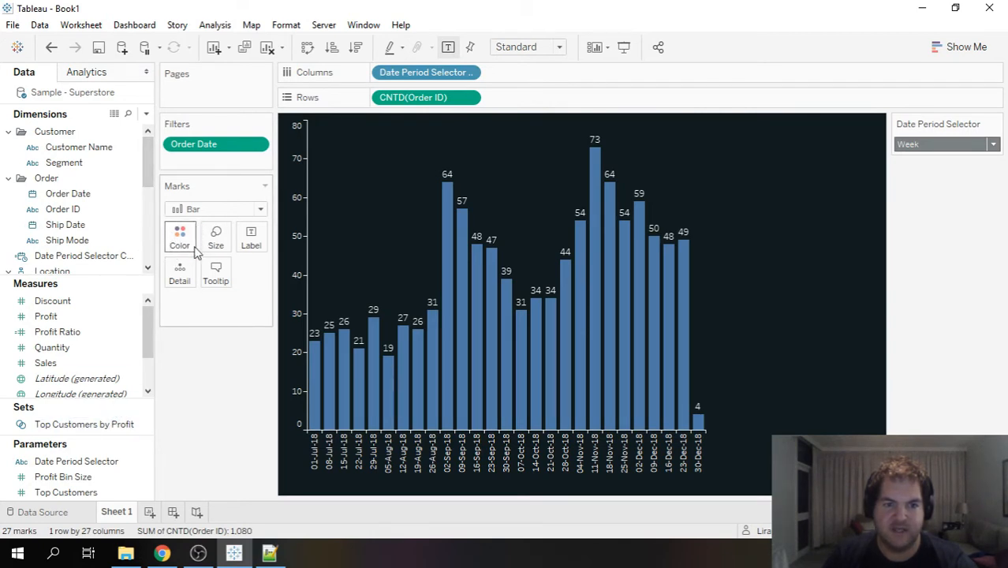
Enlarge the Dimensions list and collapse its Location, Product and Order groups
left_click(146, 115)
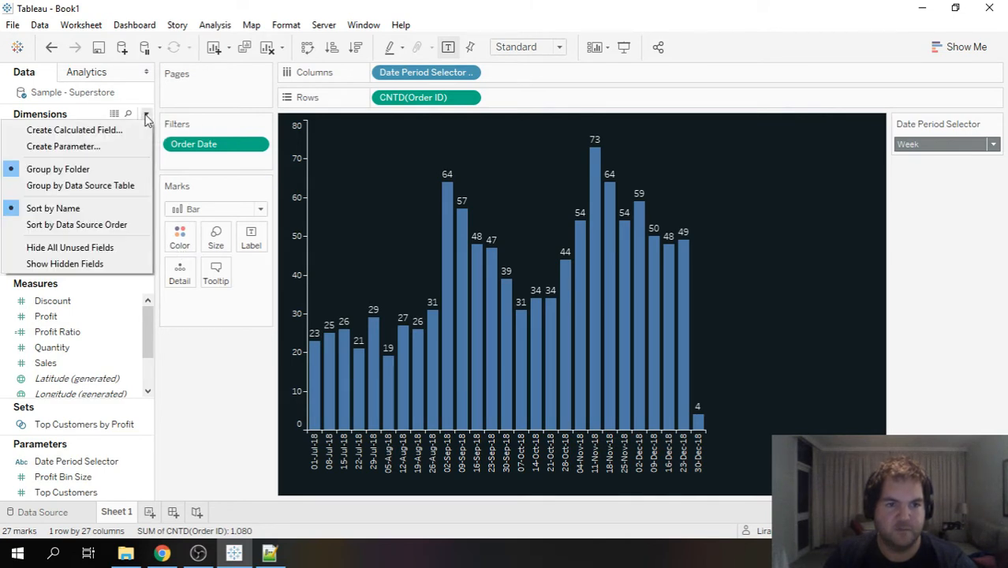
left_click(226, 415)
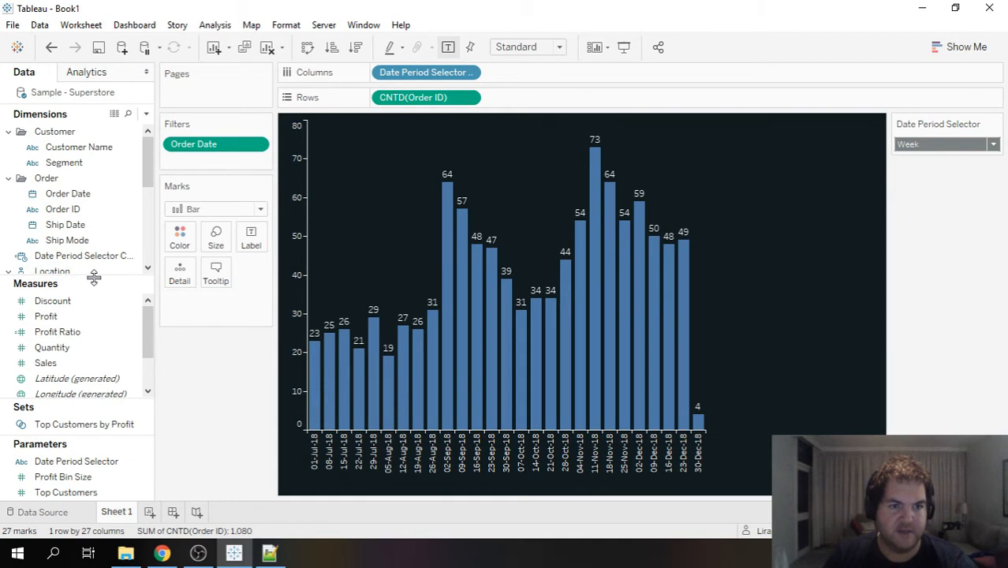
left_click_drag(93, 273, 101, 356)
left_click(8, 272)
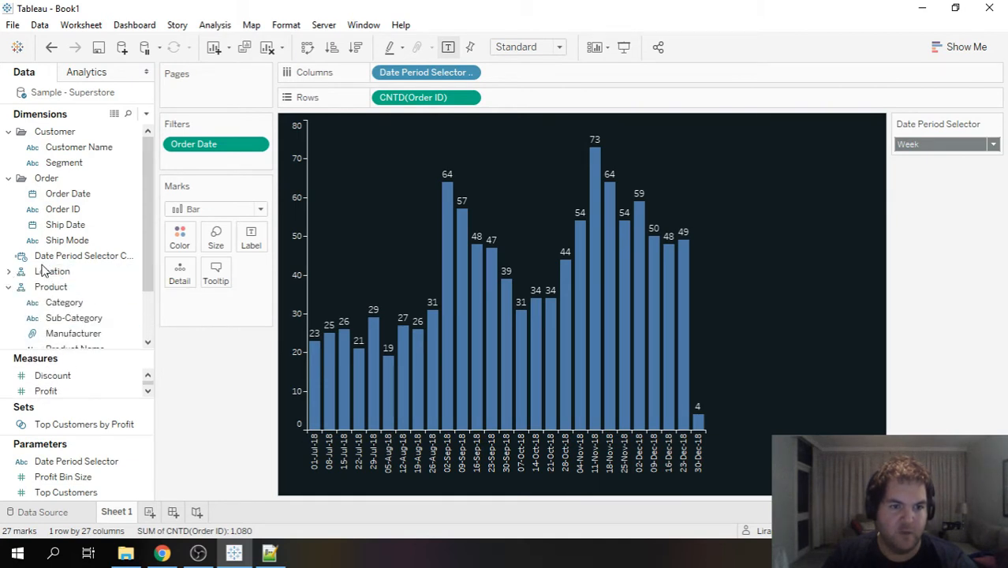
left_click(9, 287)
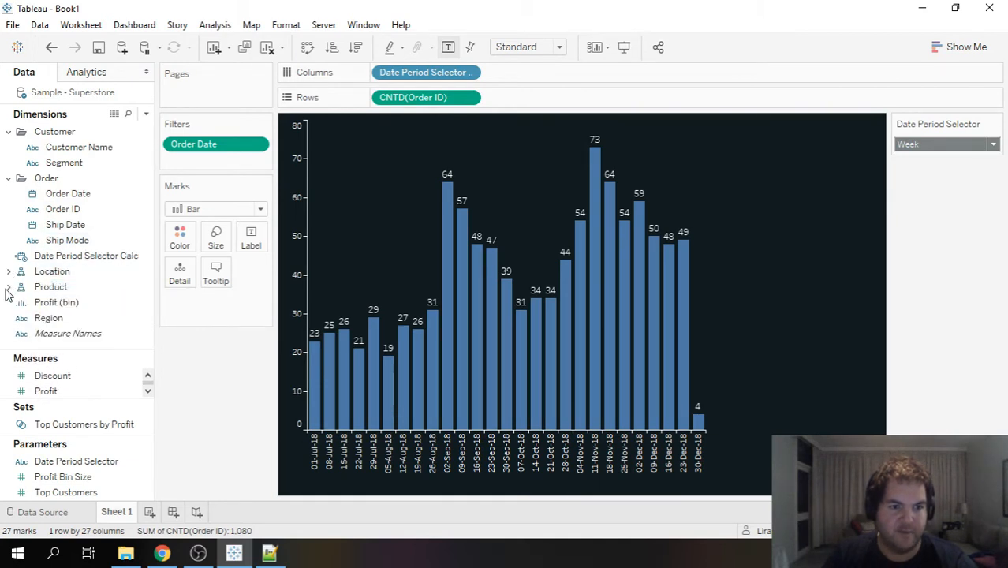
left_click(9, 178)
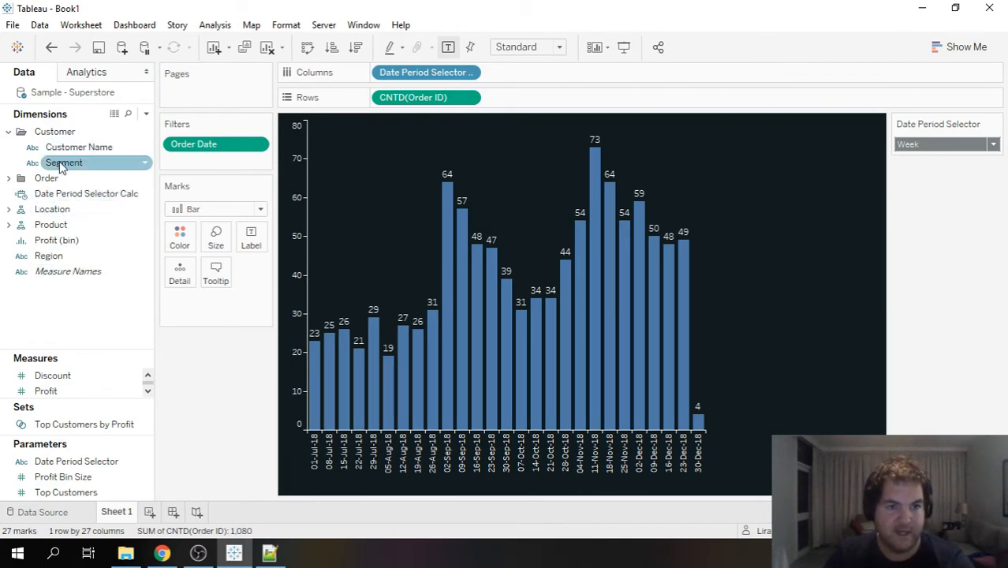
Try adding Segment as a filter on the chart and cancel it
left_click_drag(64, 165, 193, 162)
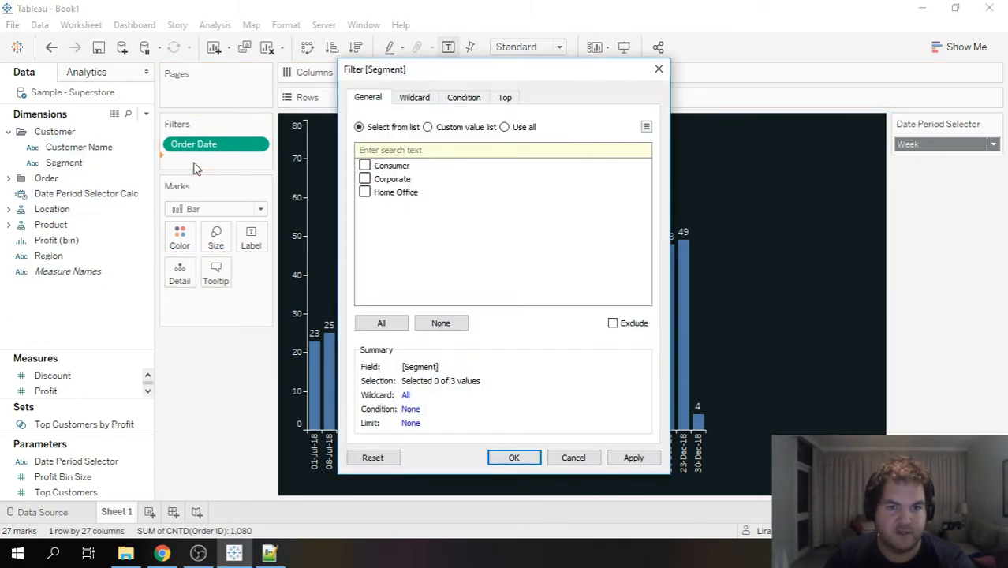
left_click(573, 457)
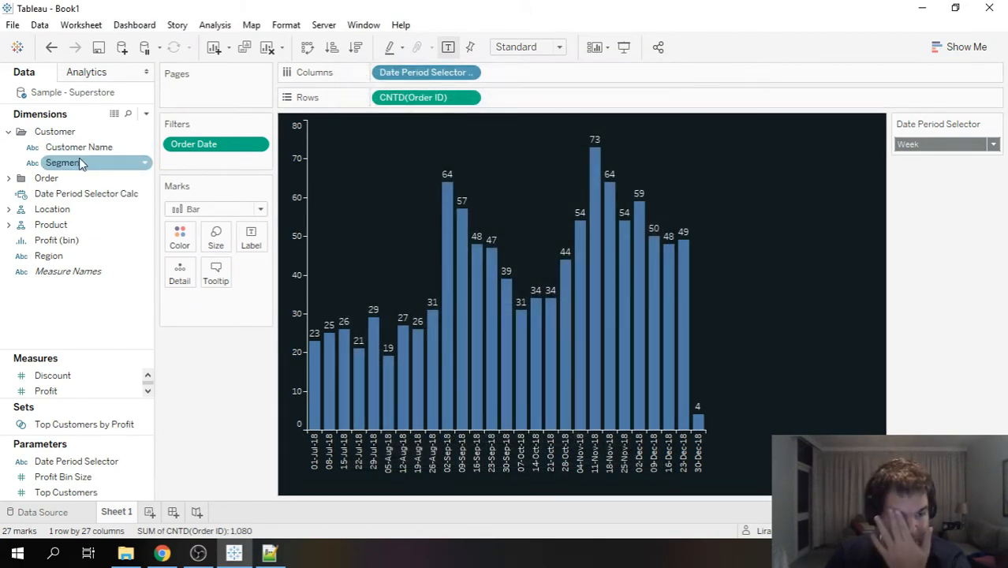
Start a new parameter named Segmentation with the Integer data type and a list of allowable values
left_click(146, 114)
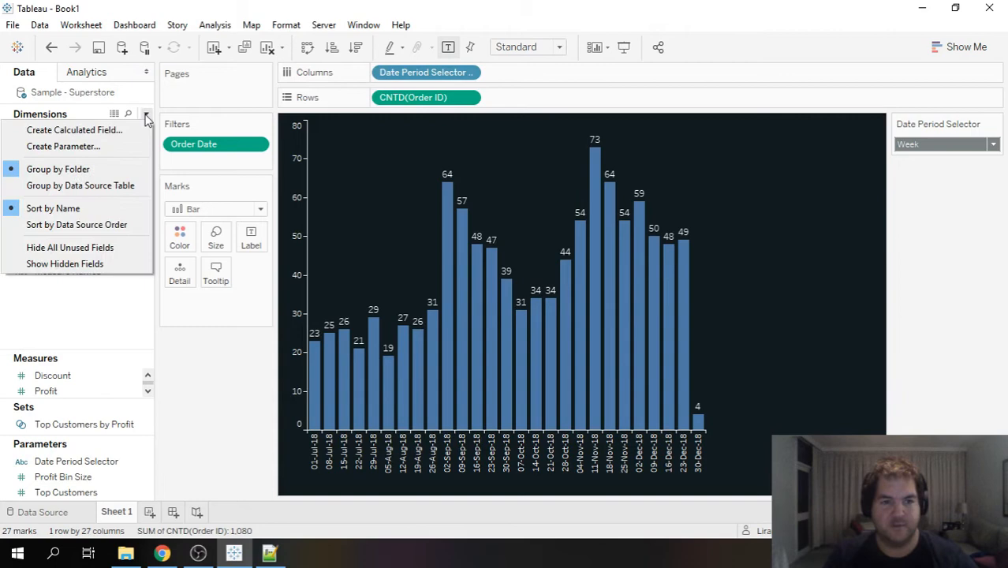
left_click(92, 152)
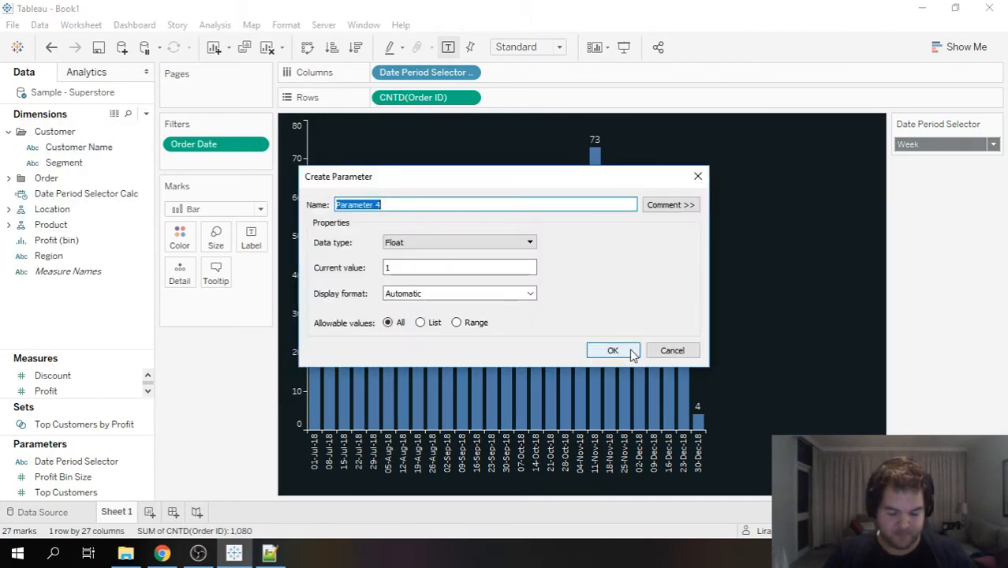
type("Segmentation")
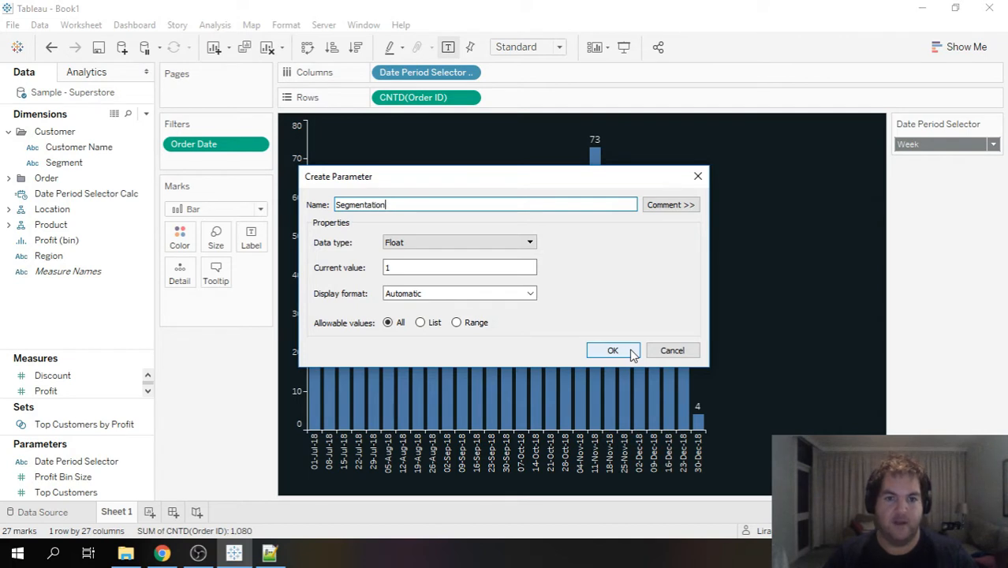
left_click(507, 244)
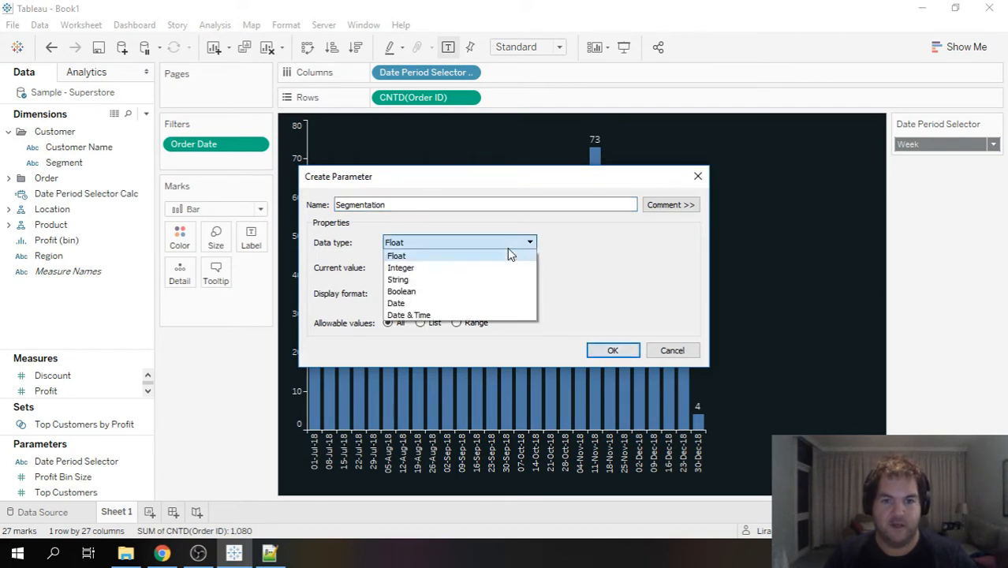
left_click(454, 268)
left_click(420, 322)
Try to add Customer Name to the integer parameter's list of values
left_click(398, 381)
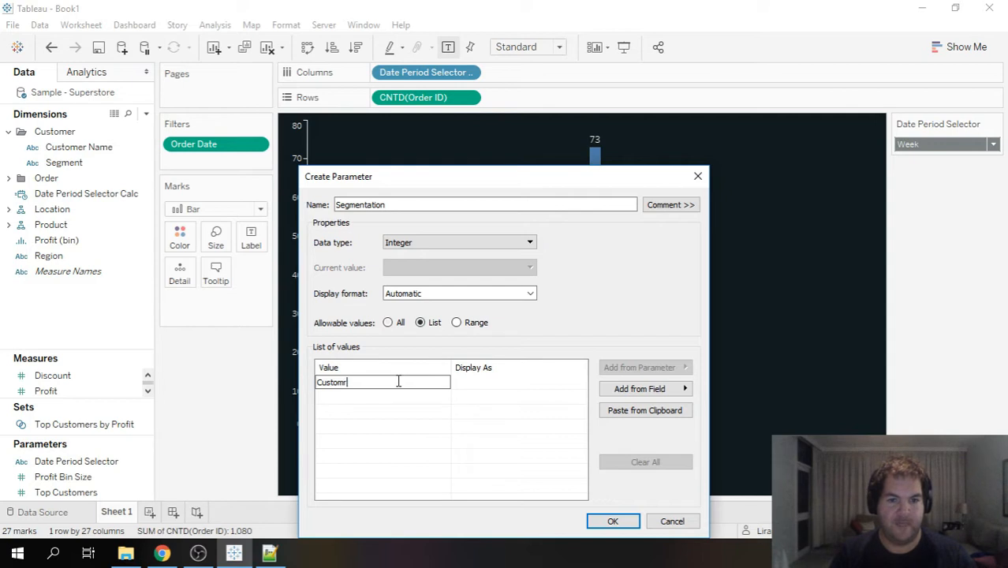
type("Customer Name")
key("Return")
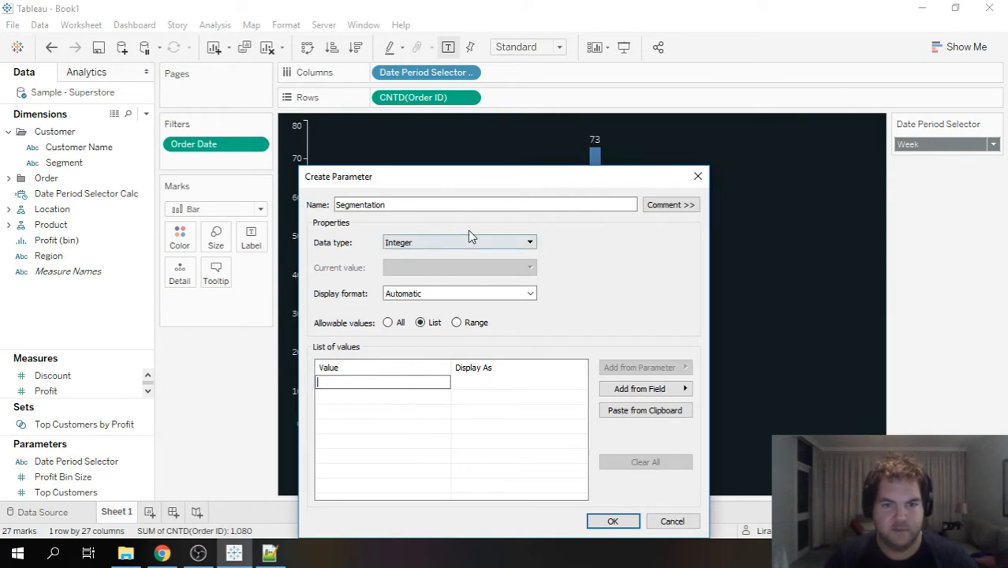
Change the Segmentation parameter's data type to String and list the values None, Customer Name and Segment in that order
left_click(465, 242)
left_click(444, 280)
left_click(378, 382)
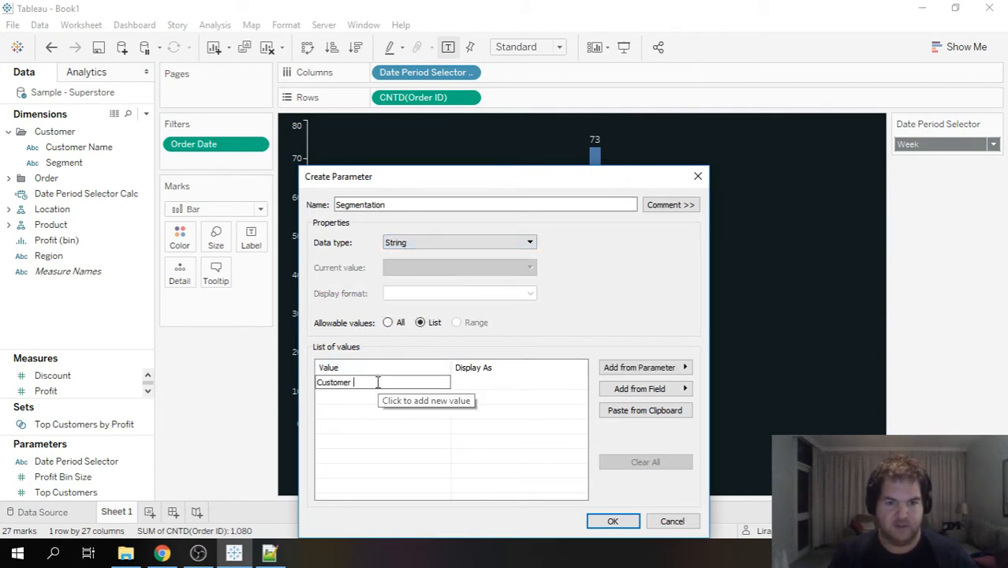
type("Customer Name")
key("Return")
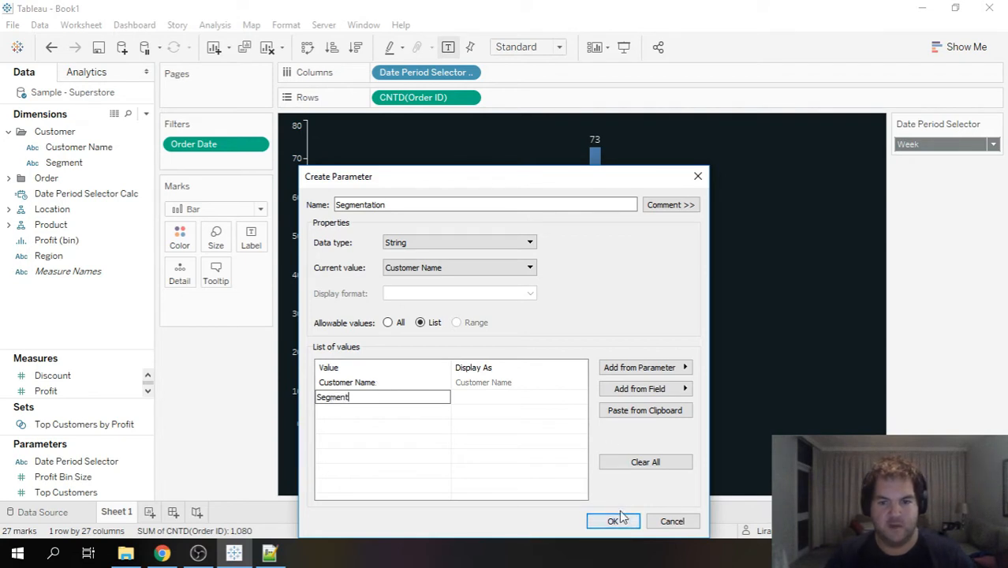
key("Return")
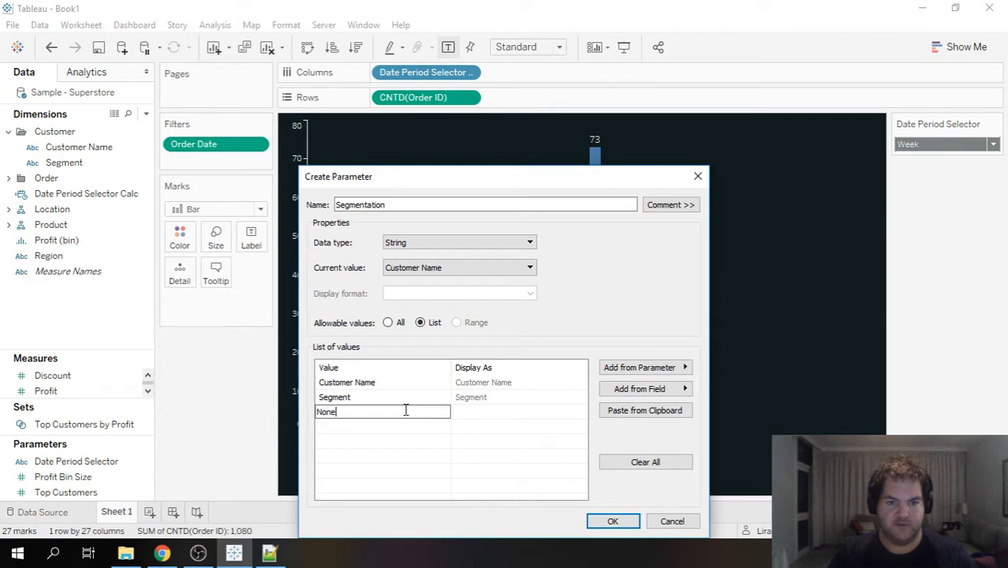
left_click(380, 449)
left_click_drag(370, 412, 369, 383)
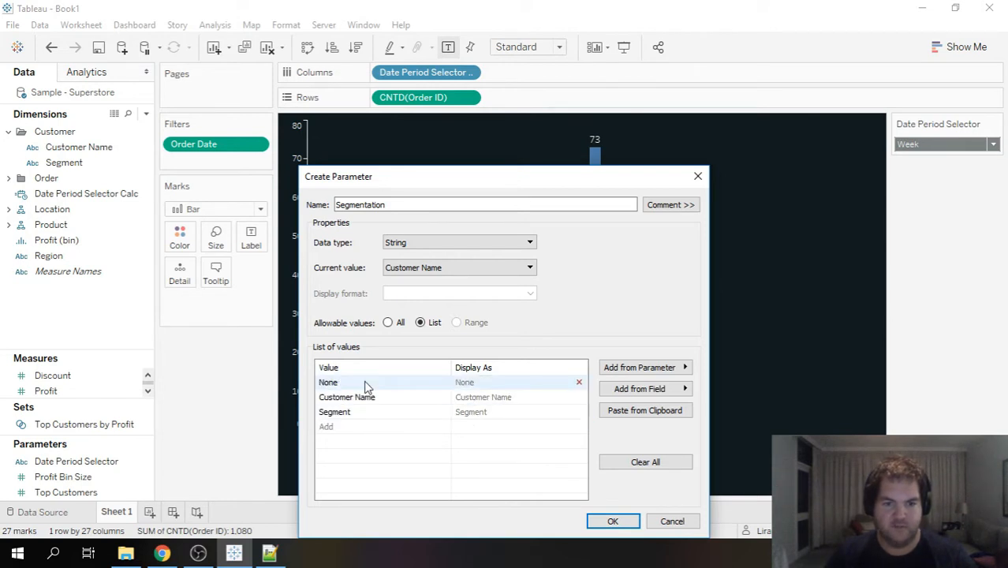
Save the Segmentation parameter with None as its current value and show its control beside the chart
left_click(450, 273)
left_click(448, 273)
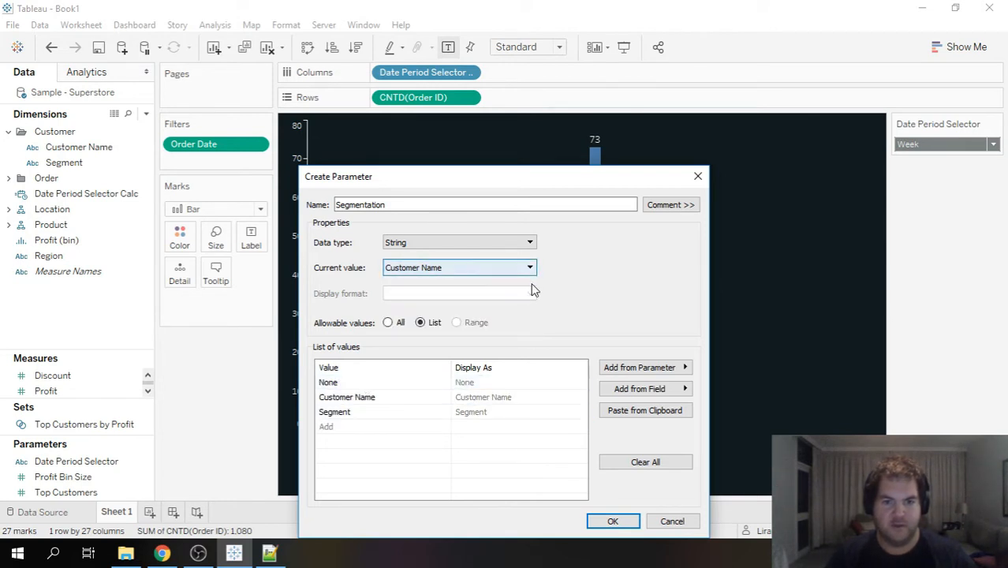
left_click(529, 267)
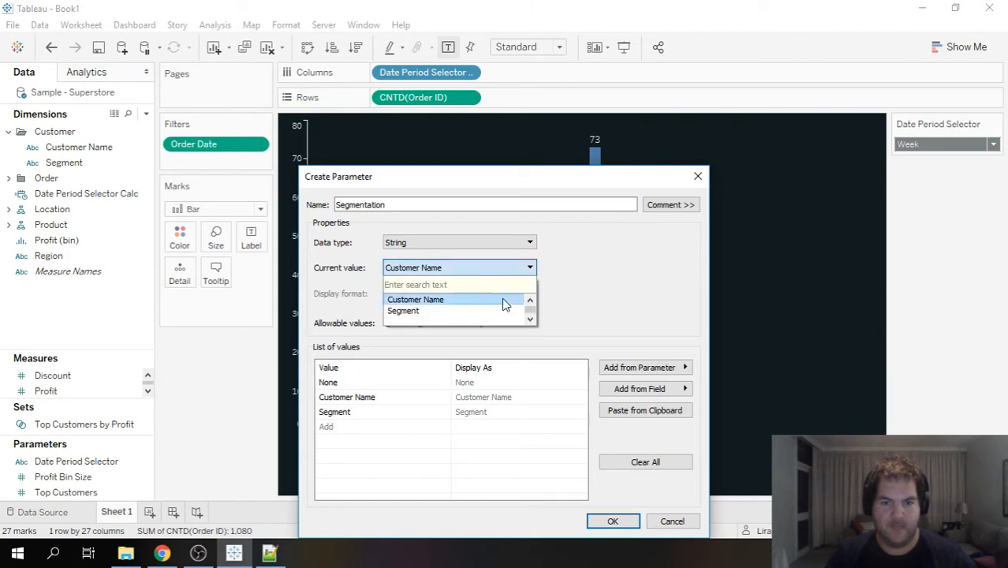
left_click(528, 301)
left_click(465, 300)
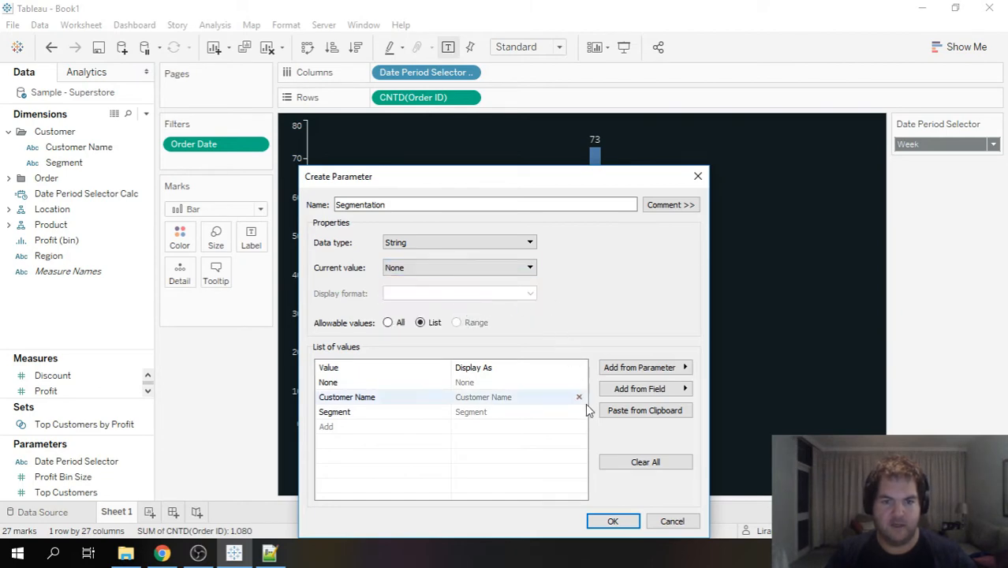
left_click(612, 520)
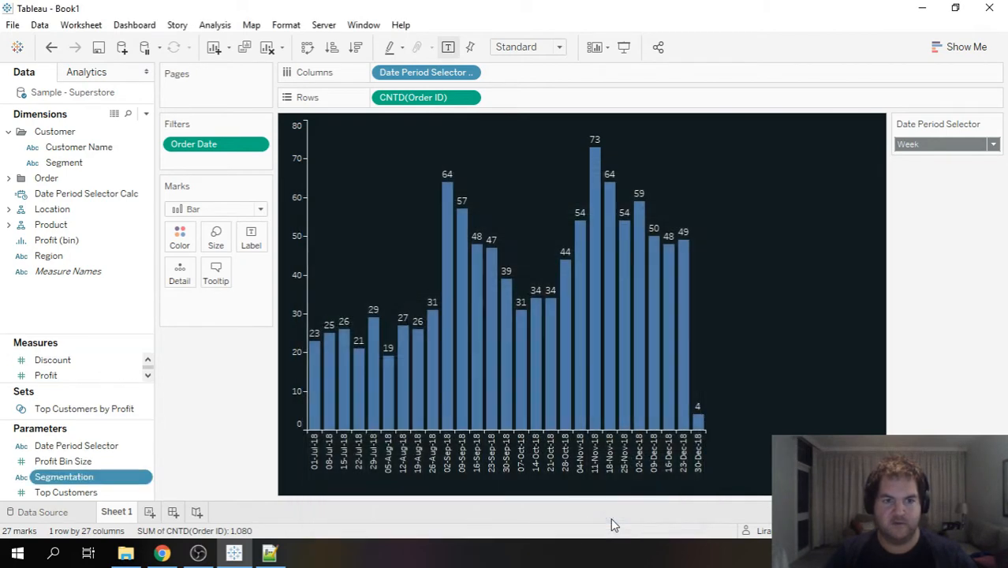
left_click(145, 477)
left_click(269, 231)
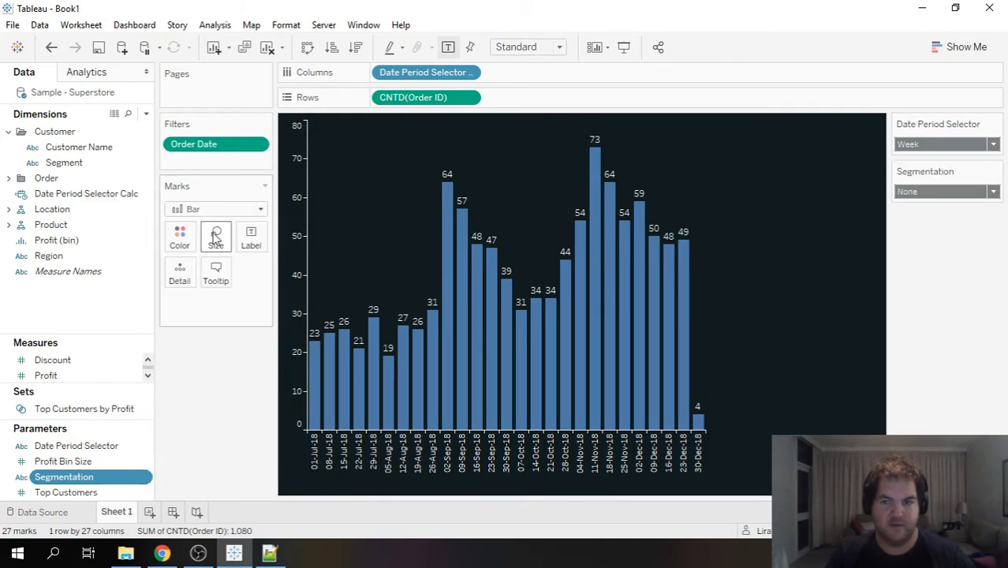
Start a calculated field with the line IF [Segmentation] = "None" then ""
left_click(146, 113)
left_click(134, 130)
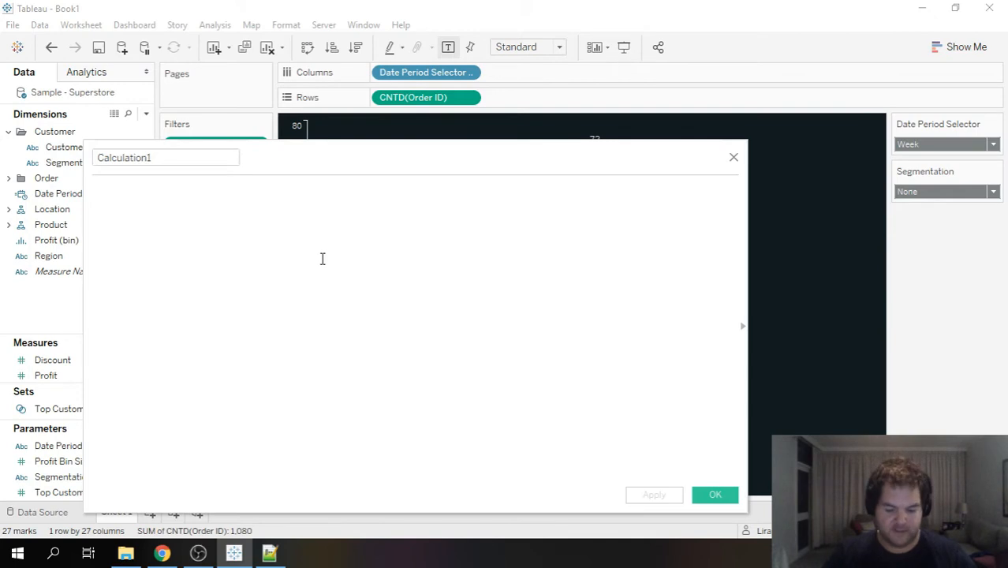
type("IF seg")
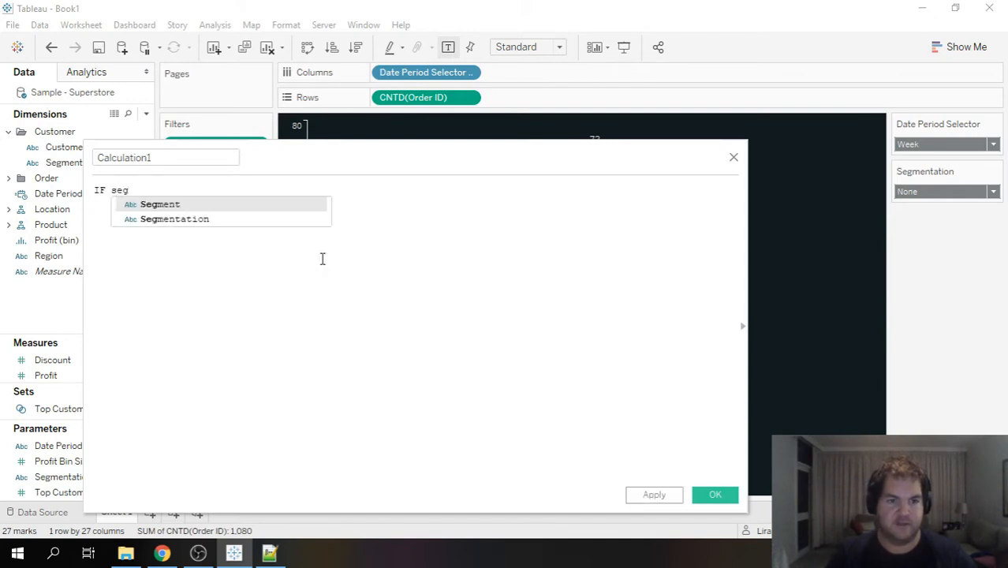
key("Down")
key("Return")
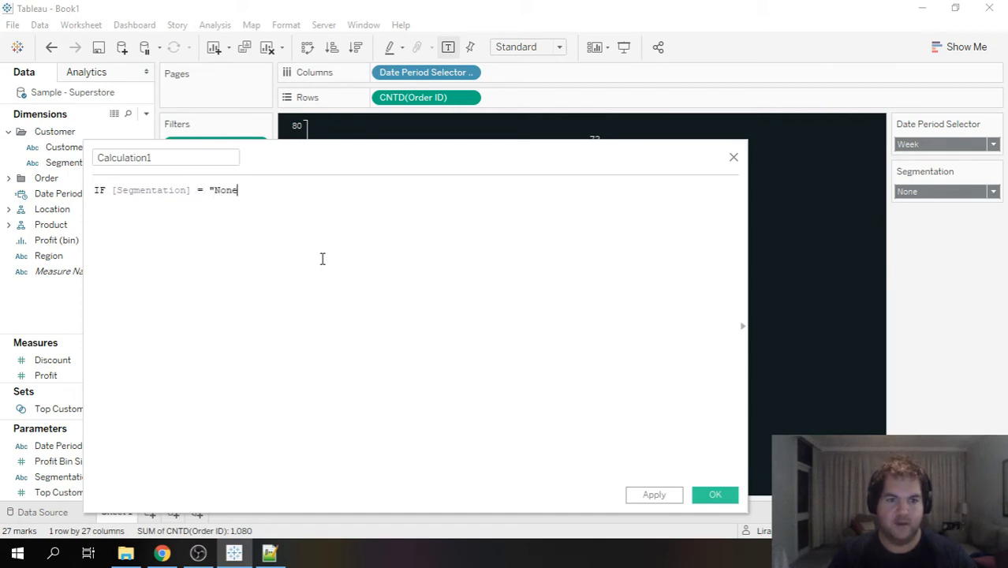
type("= \"None\" then \"\"")
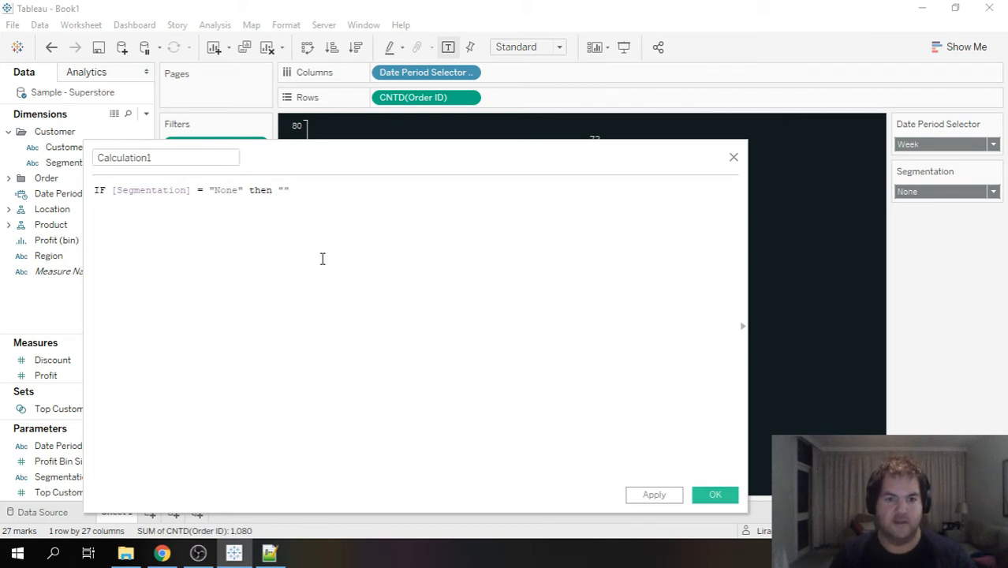
Add the line ELSEIF [Segmentation] = "Customer Name" then [Customer Name] to the calculation
key("Return")
type("ELSEIF")
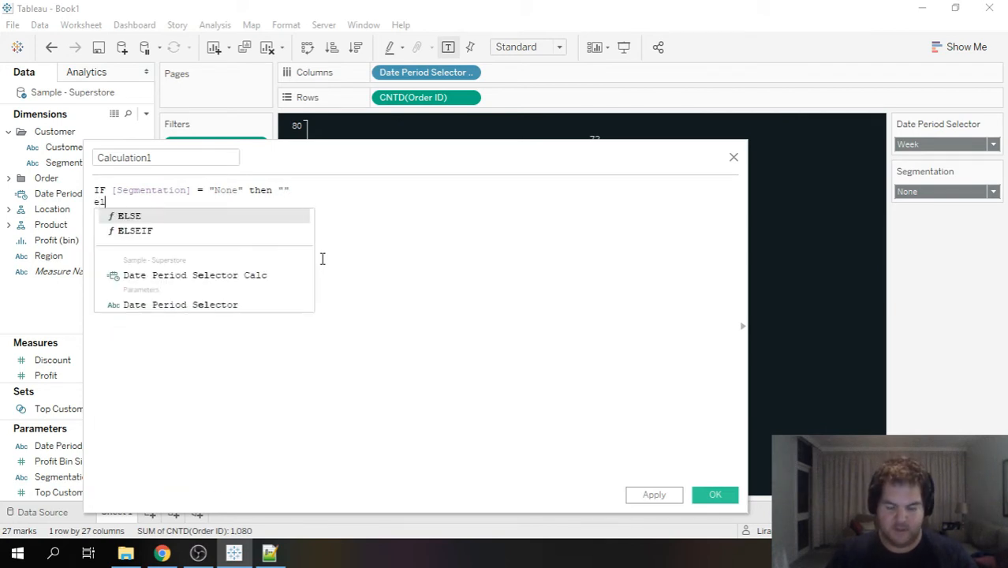
key("Down")
key("Return")
type("seg")
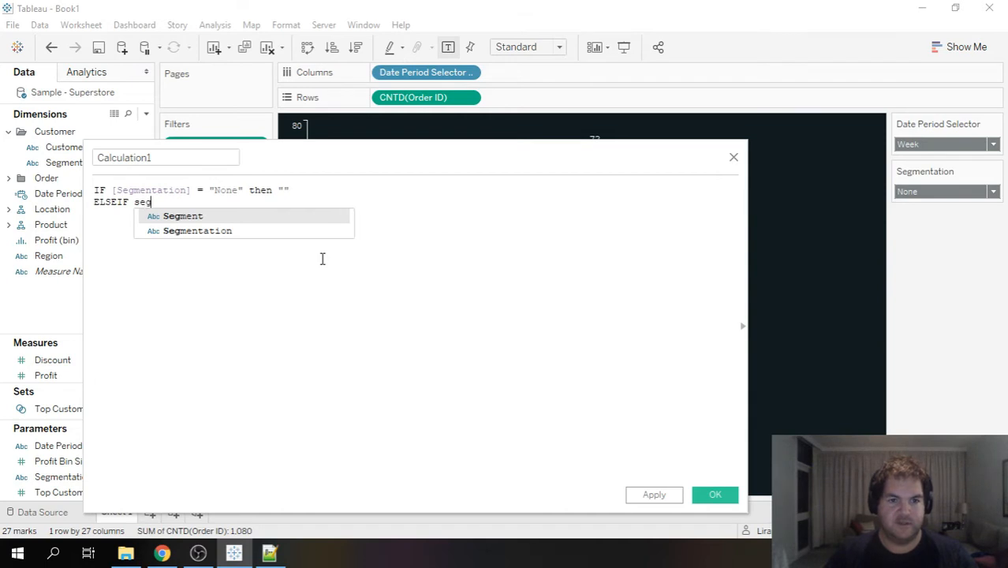
key("Down")
key("Return")
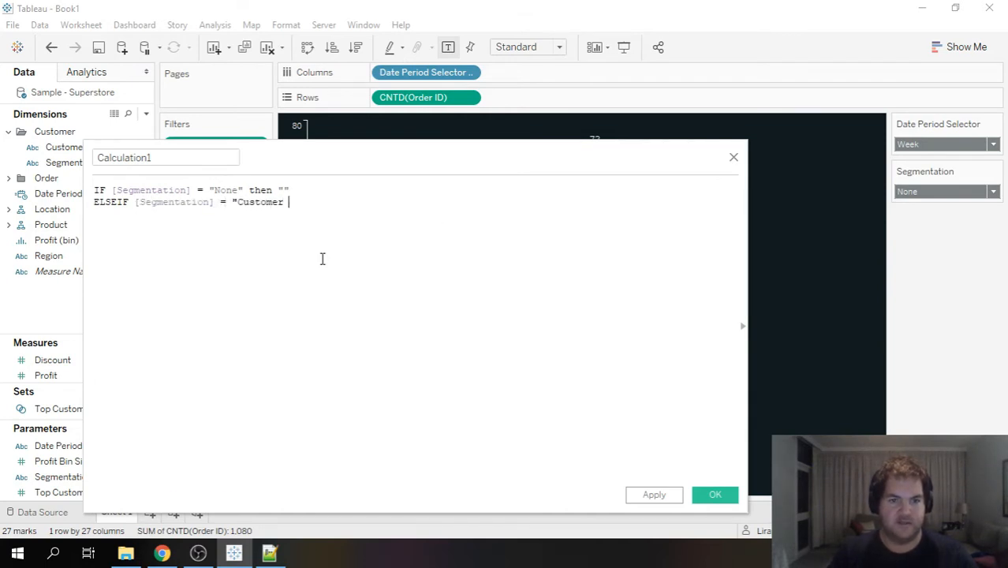
type("= \"Customer Name\" then")
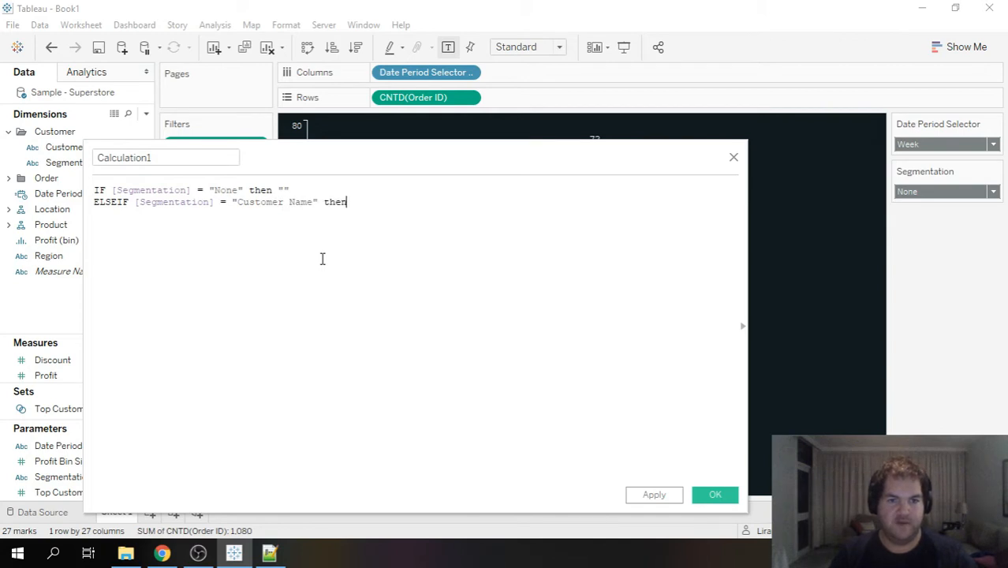
type(" cus")
key("Return")
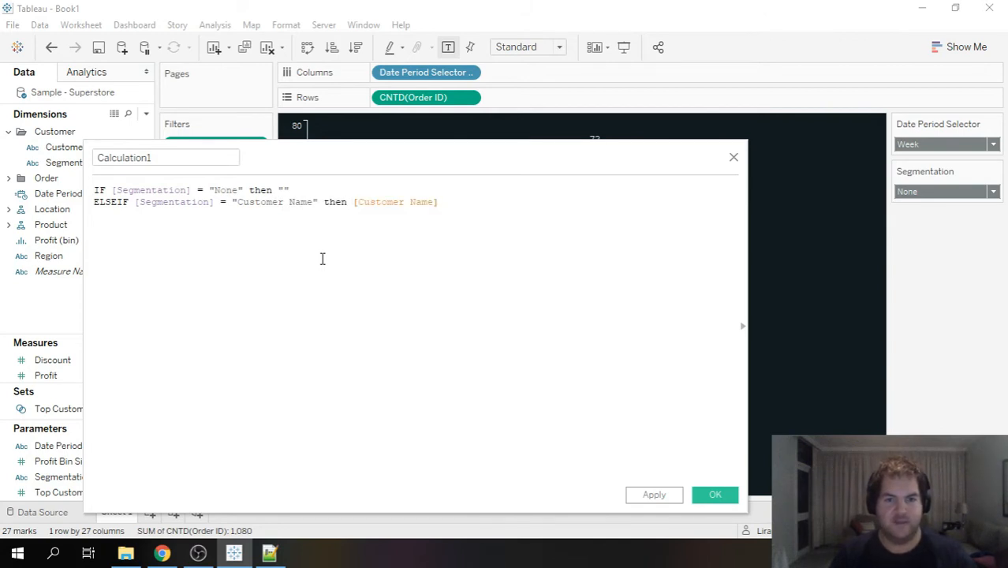
Finish the calculation with the lines ELSE [Segment] and END
key("Return")
type("else")
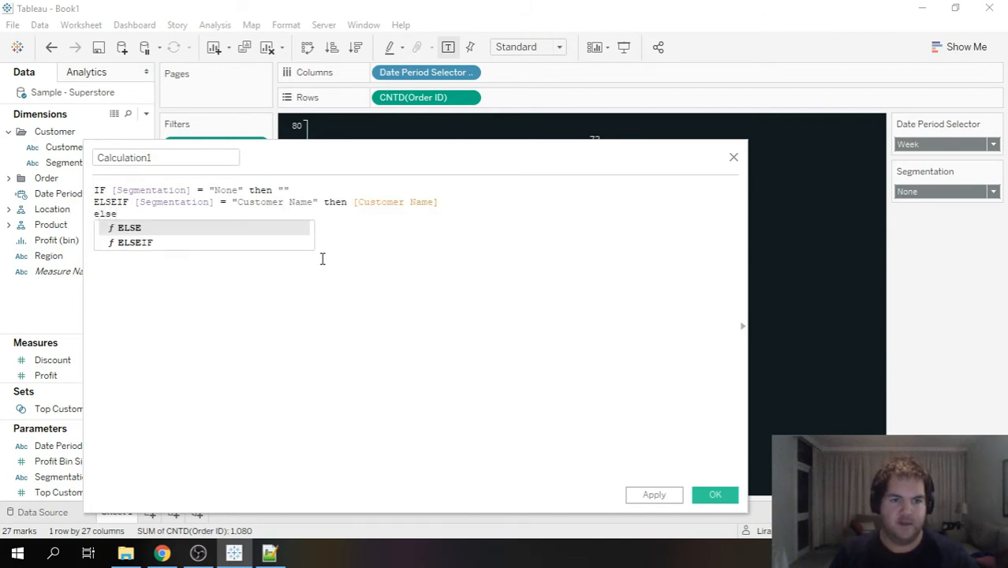
key("Return")
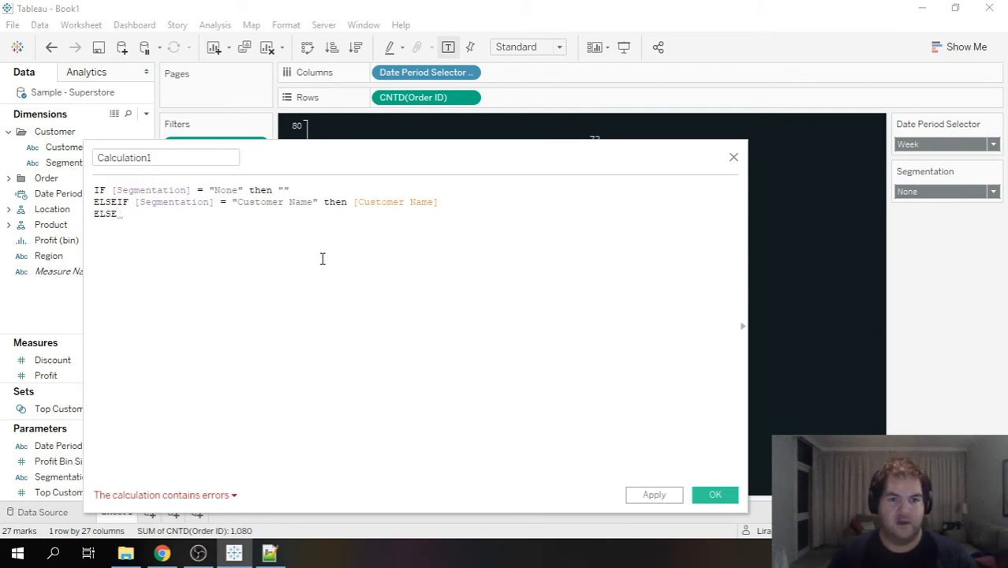
type("\"")
key("BackSpace")
key("BackSpace")
type("if")
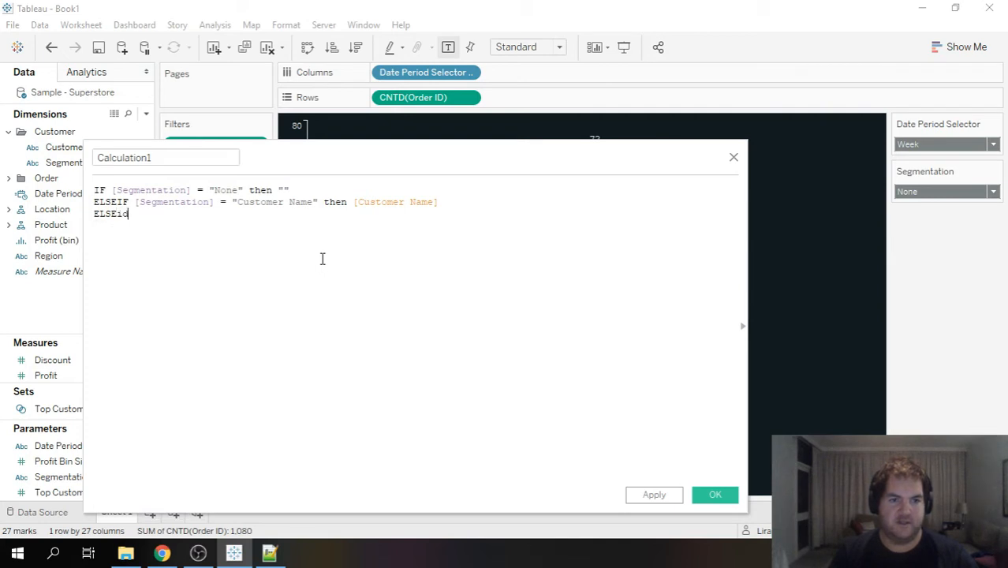
key("Return")
key("BackSpace")
key("BackSpace")
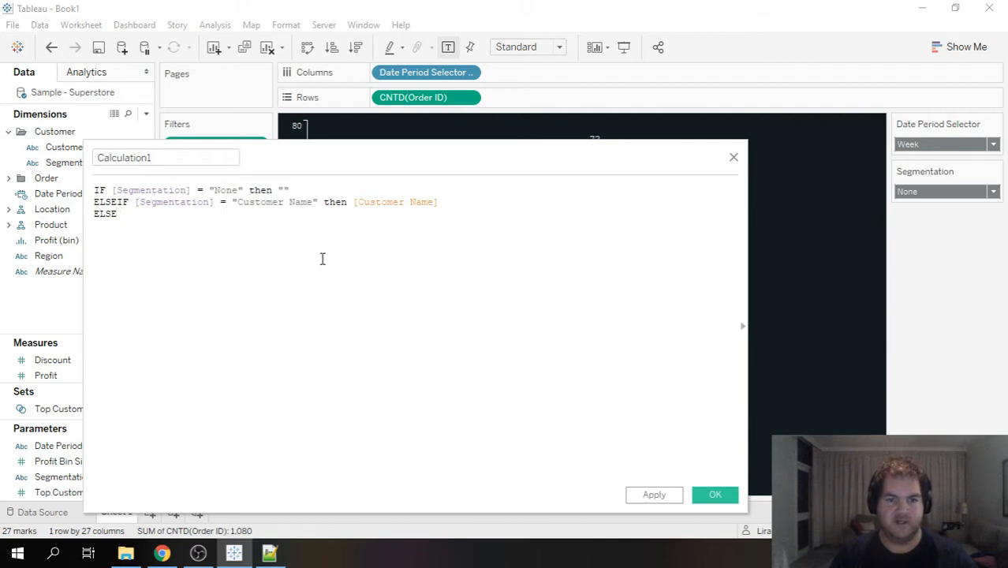
type("seg")
key("Return")
key("Return")
type("end")
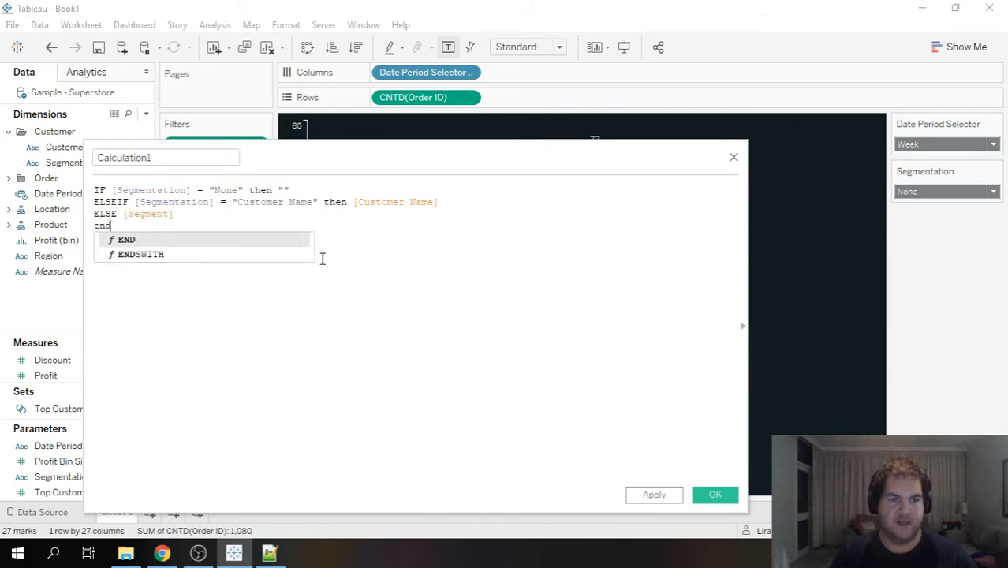
key("Return")
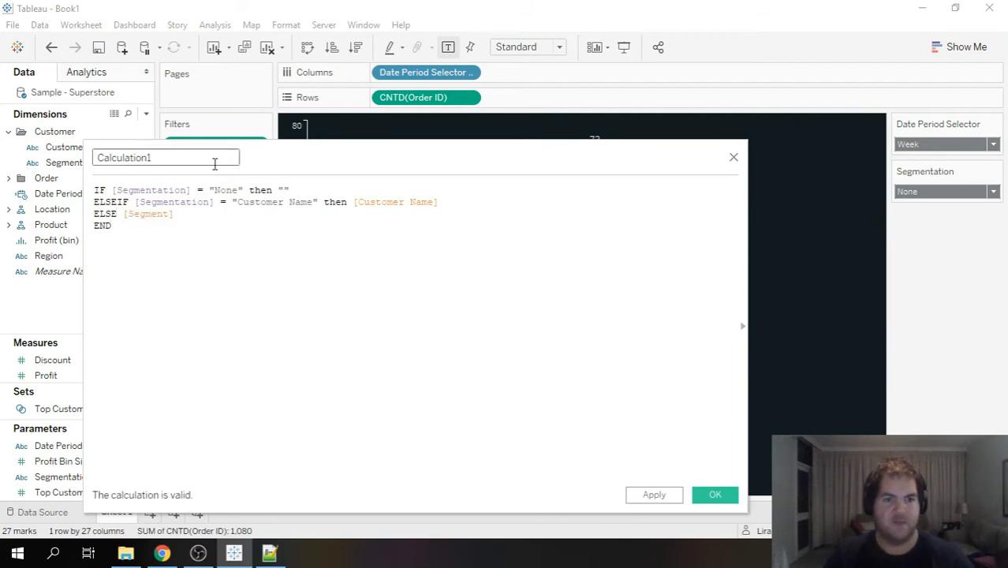
Save the calculated field as Segmentation Calc and color the bars by it
left_click(187, 156)
type("Segmentation Calc")
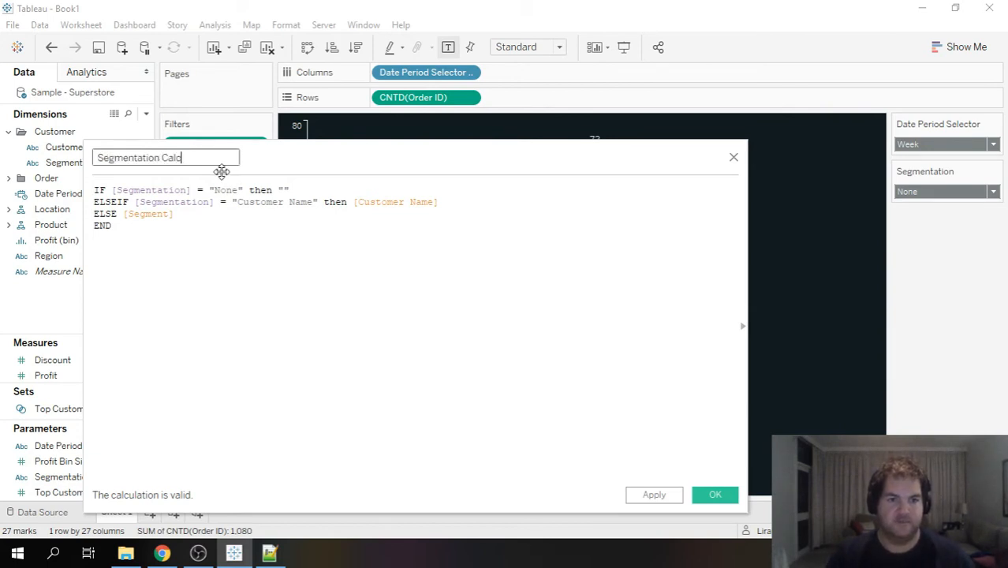
left_click(714, 495)
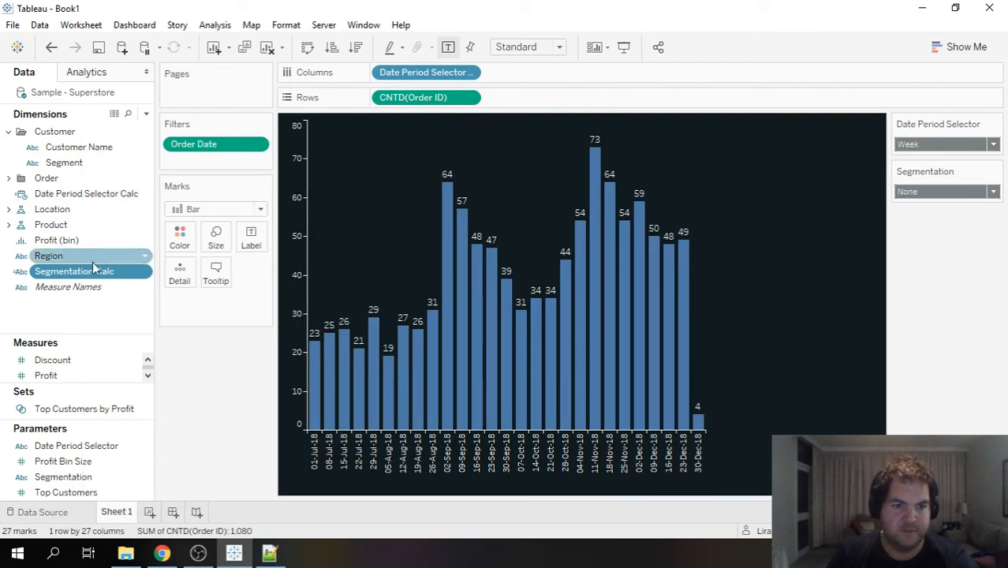
left_click_drag(92, 267, 180, 239)
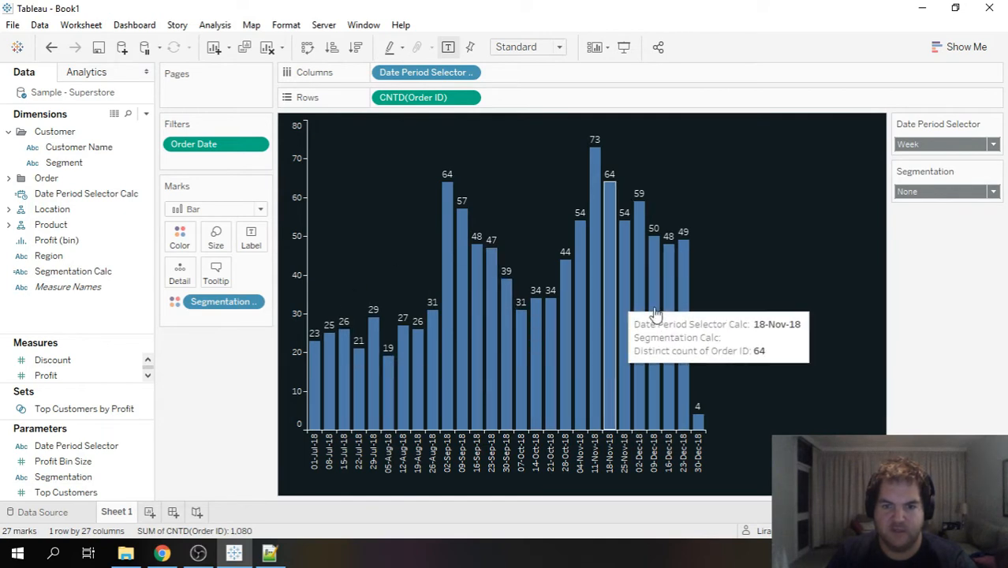
Test the Segmentation parameter by switching the chart to Customer Name, then Segment, and back to None
left_click(949, 191)
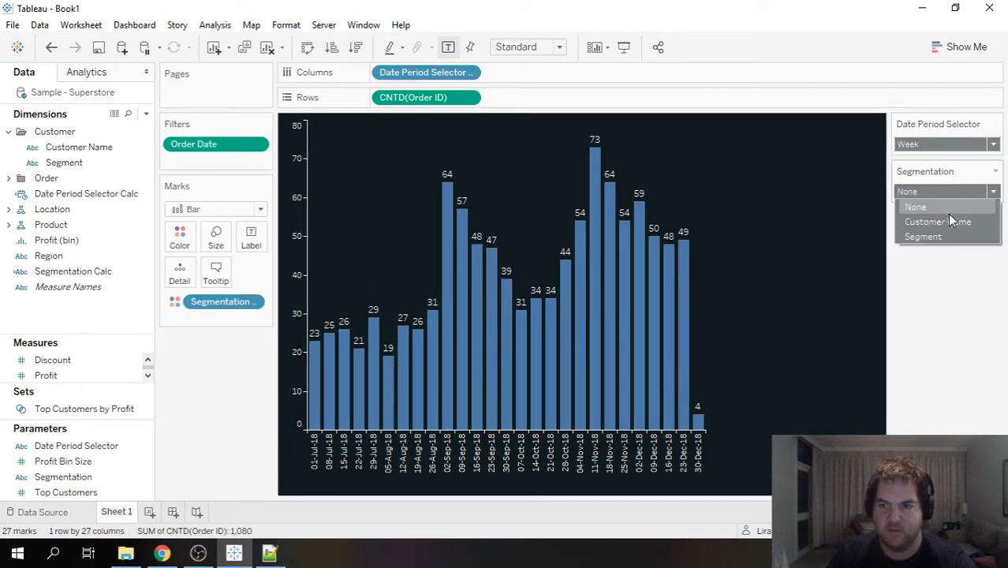
left_click(947, 214)
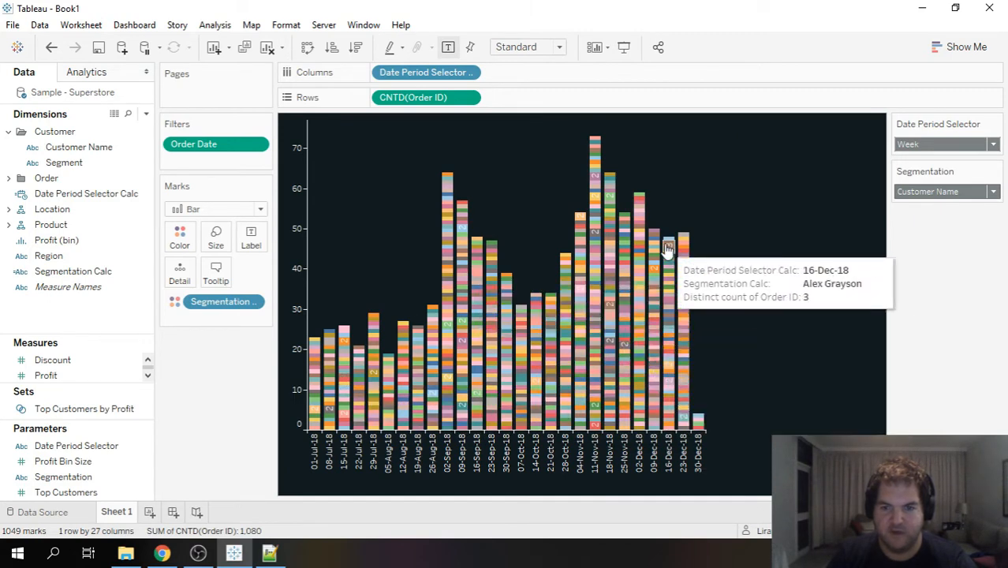
left_click(968, 191)
left_click(939, 237)
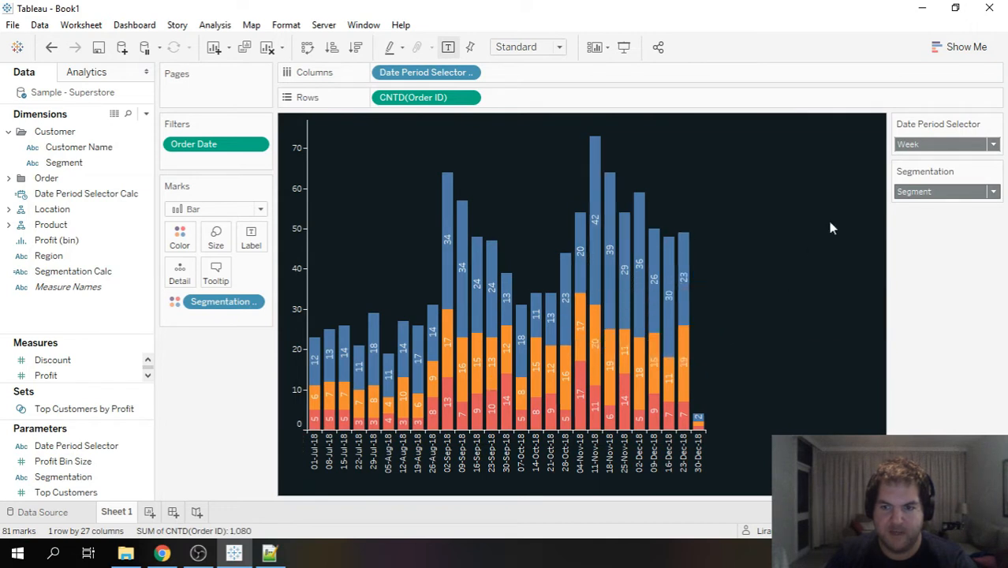
left_click(930, 191)
left_click(928, 209)
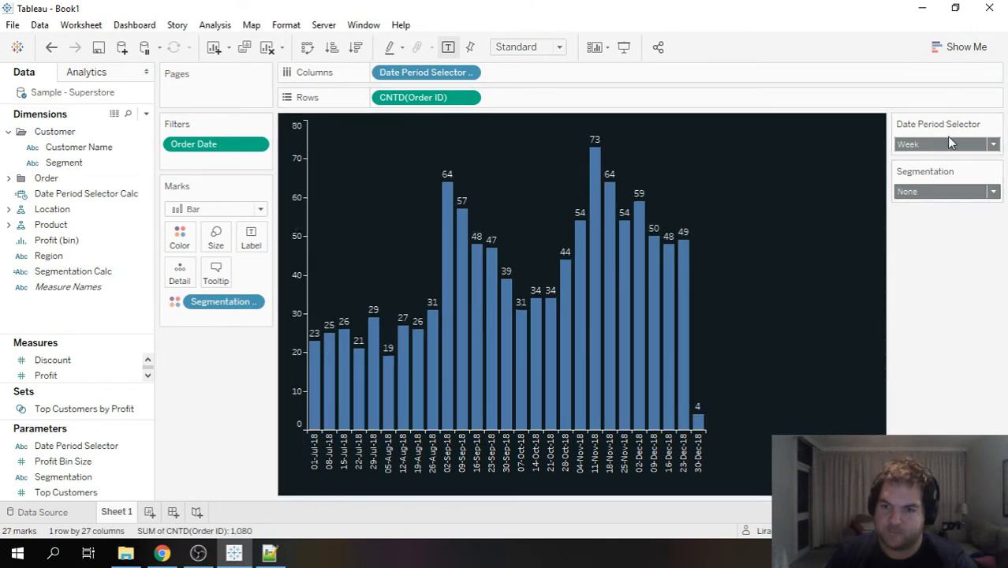
Cycle the Segmentation parameter through Customer Name and Segment once more to compare the bar colors, ending on None
left_click(960, 192)
left_click(929, 263)
left_click(950, 190)
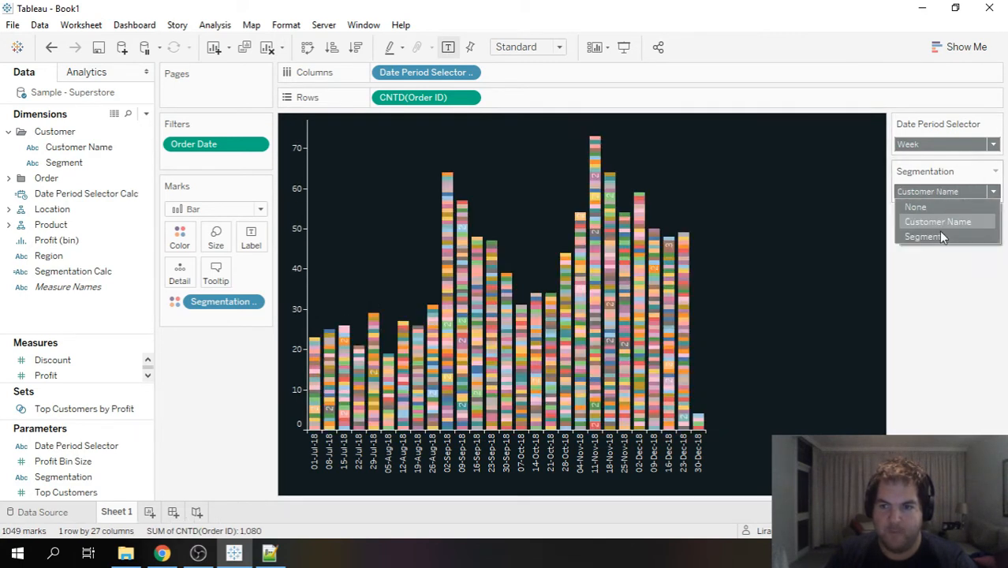
left_click(938, 233)
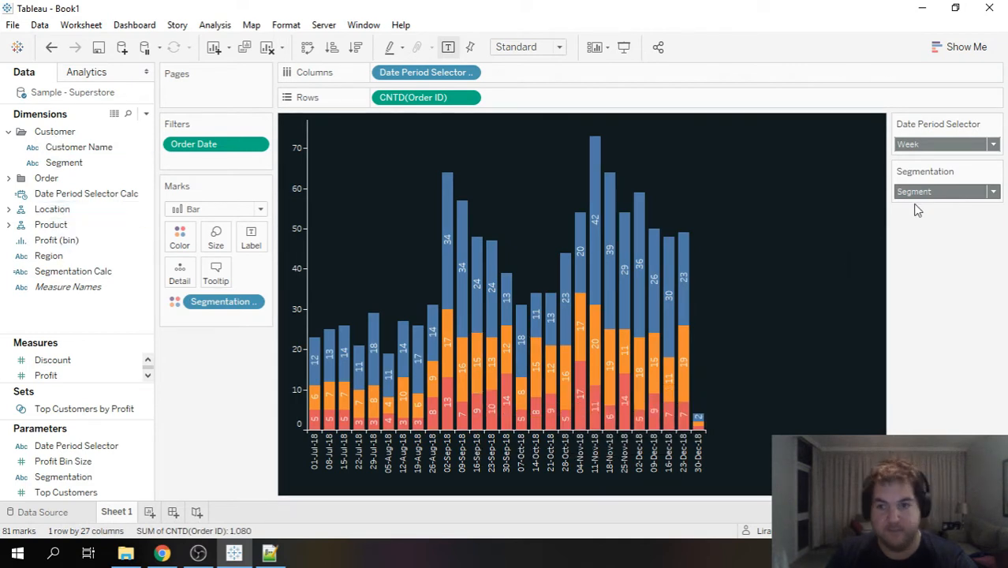
left_click(977, 194)
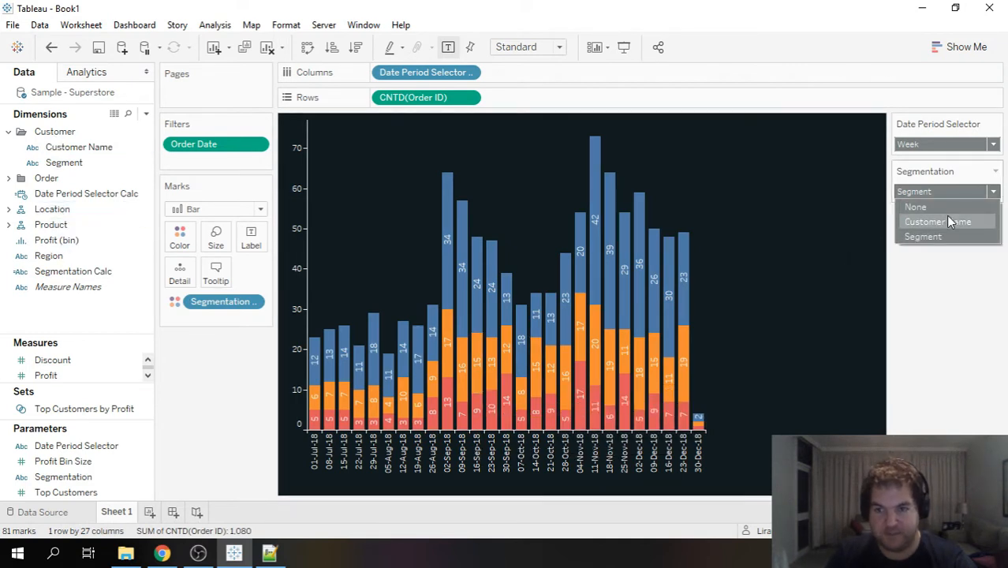
left_click(934, 237)
left_click(933, 192)
left_click(928, 211)
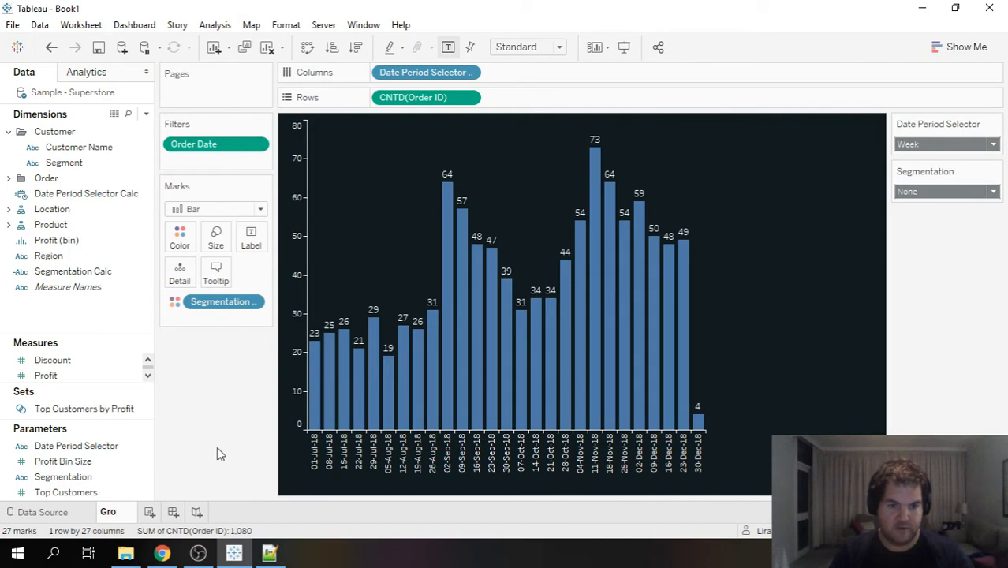
Rename the worksheet as Growth - Orders (Bar)
type("h - Orders")
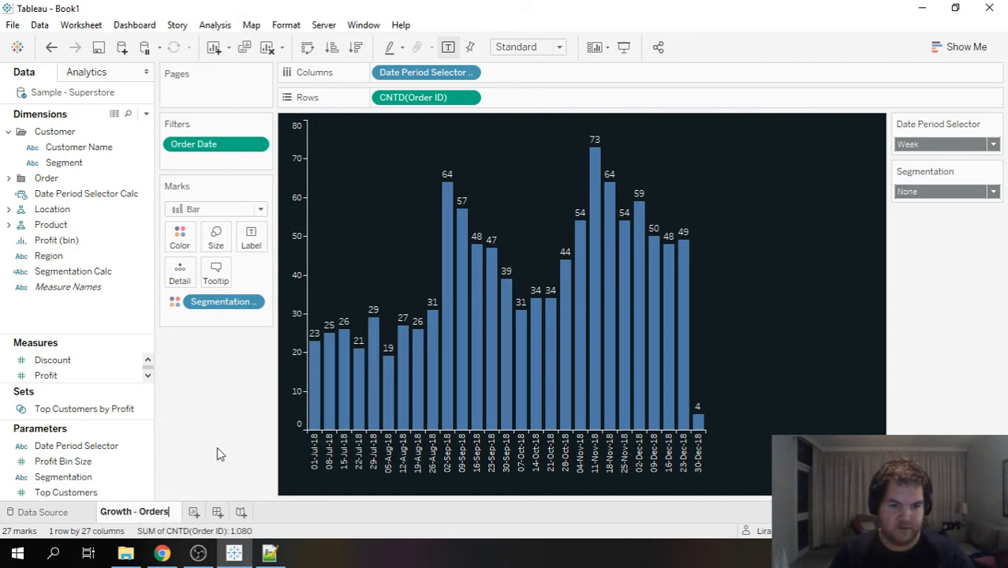
type(" (Bar)")
key("Return")
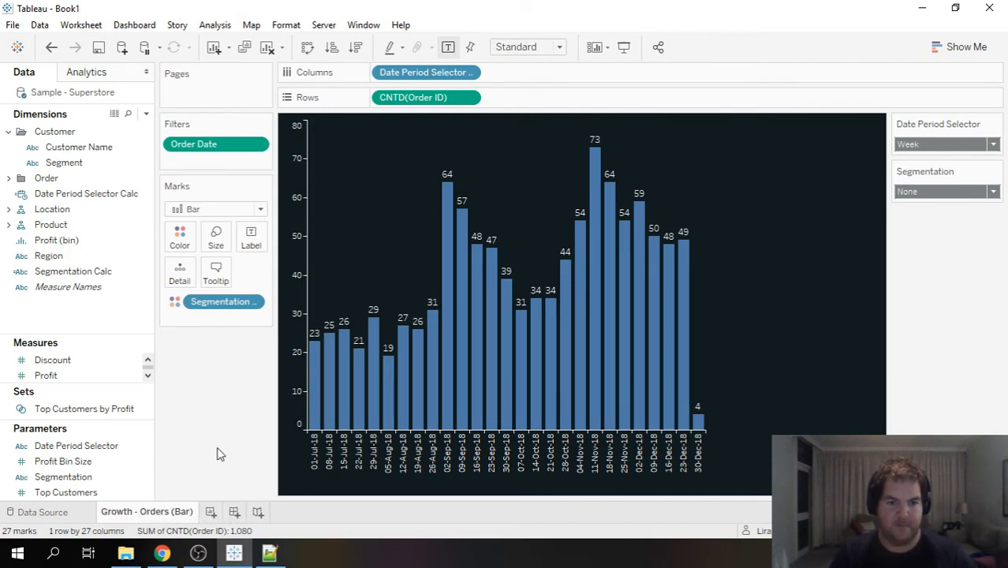
Create a new dashboard and set its default shading to the near-black custom color matching the chart background
left_click(234, 512)
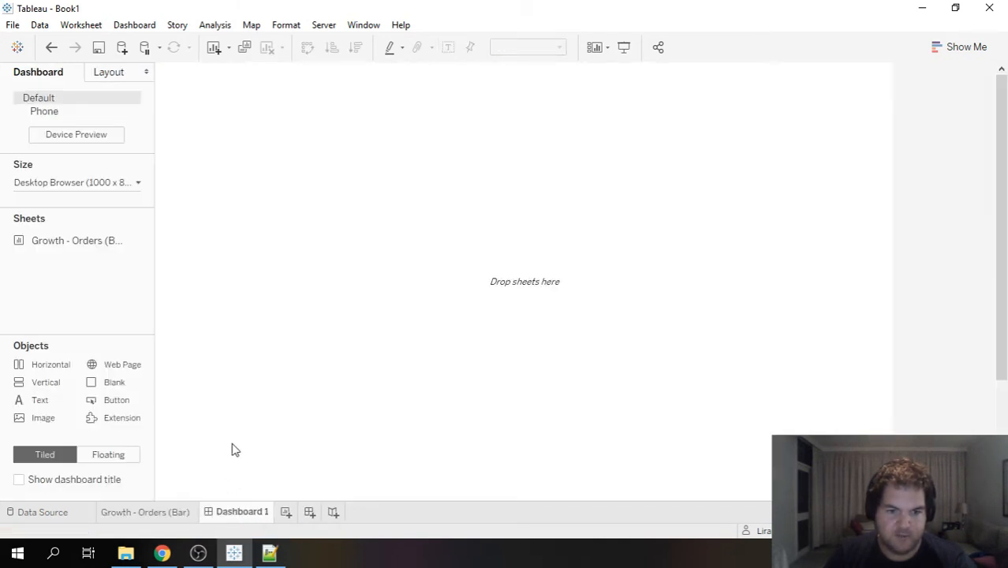
left_click(288, 25)
left_click(284, 42)
left_click(103, 117)
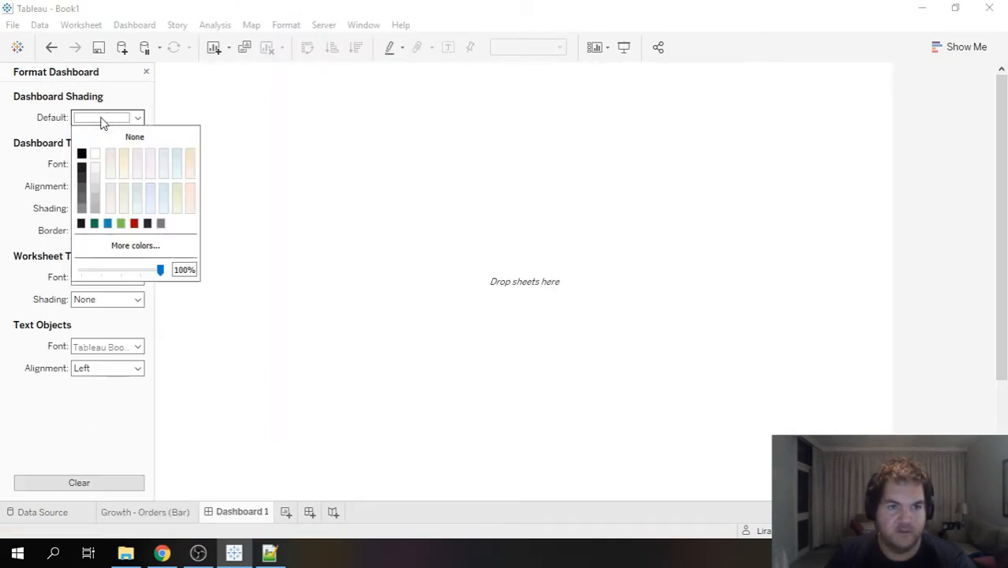
left_click(80, 223)
left_click(101, 435)
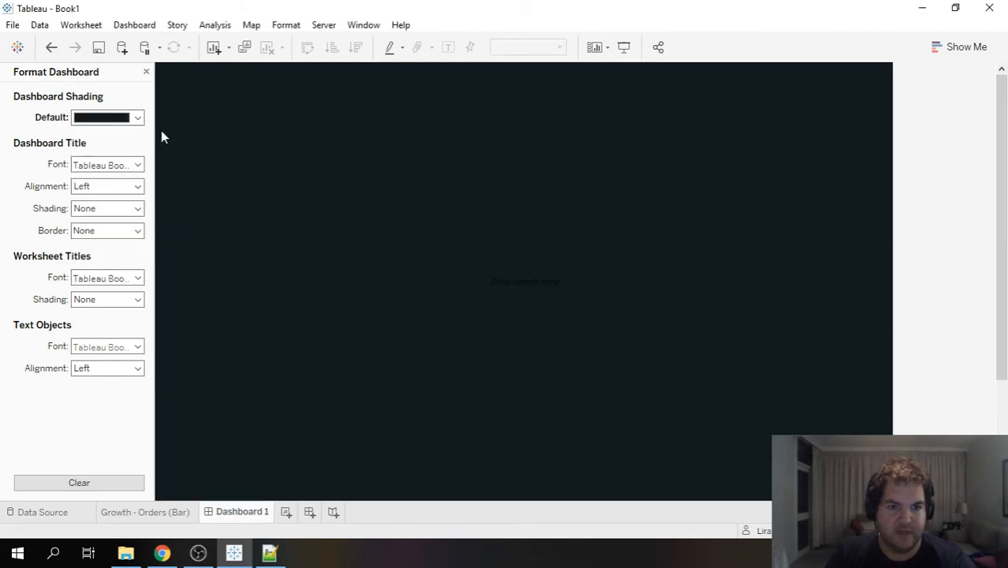
left_click(145, 73)
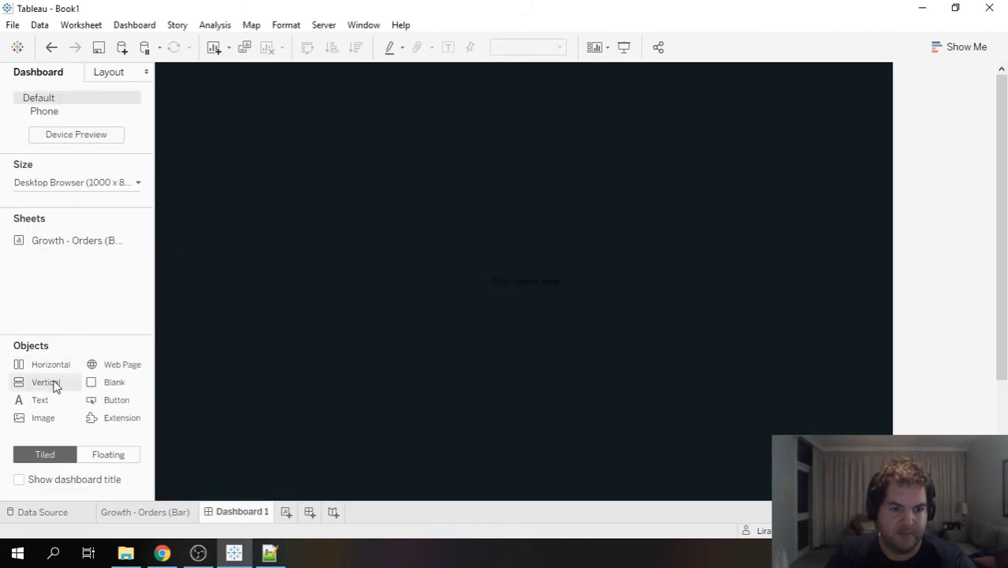
Add a vertical container to the dashboard and place a text object in it with Order Growth in white
left_click_drag(54, 386, 432, 190)
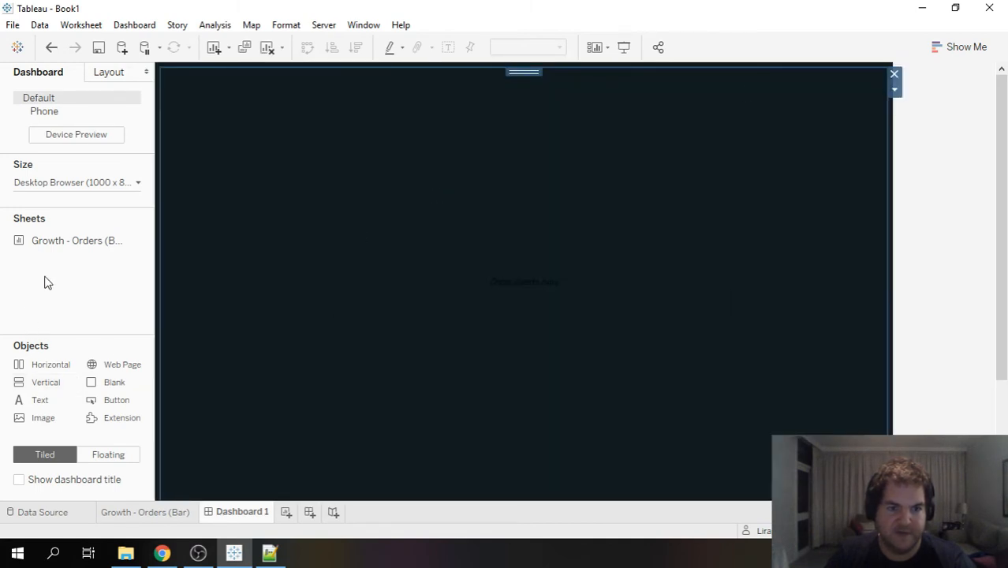
left_click_drag(43, 402, 419, 192)
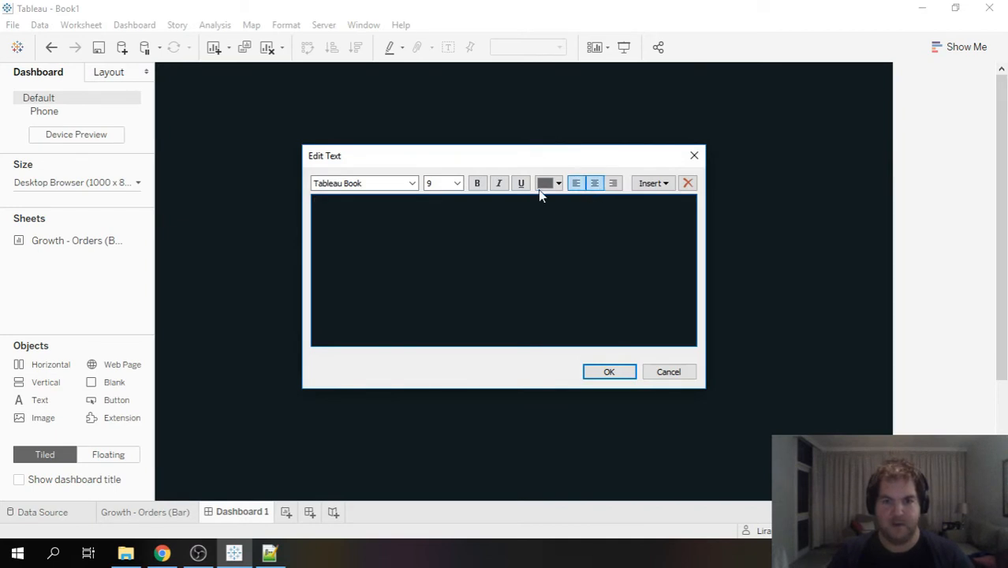
left_click(558, 183)
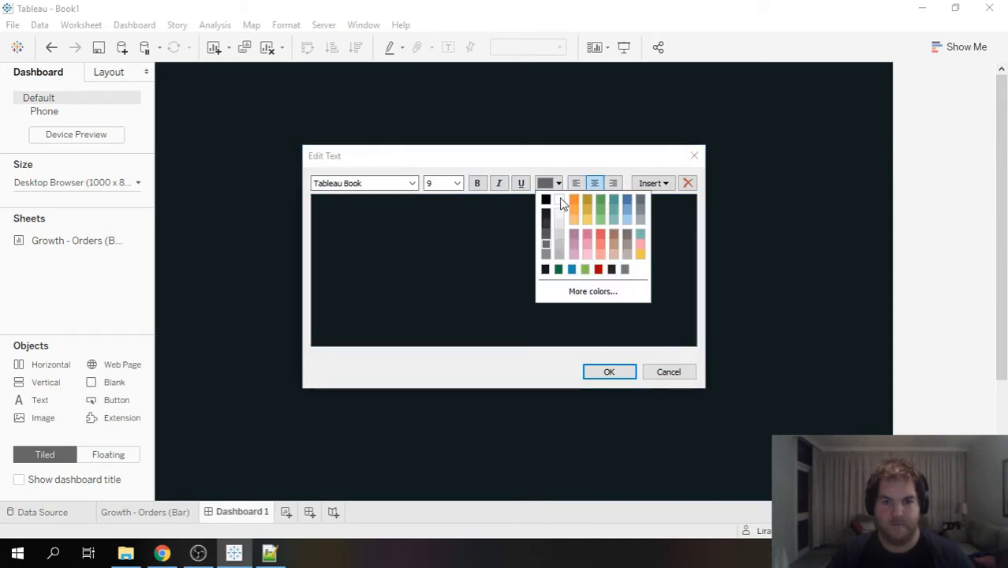
left_click(560, 202)
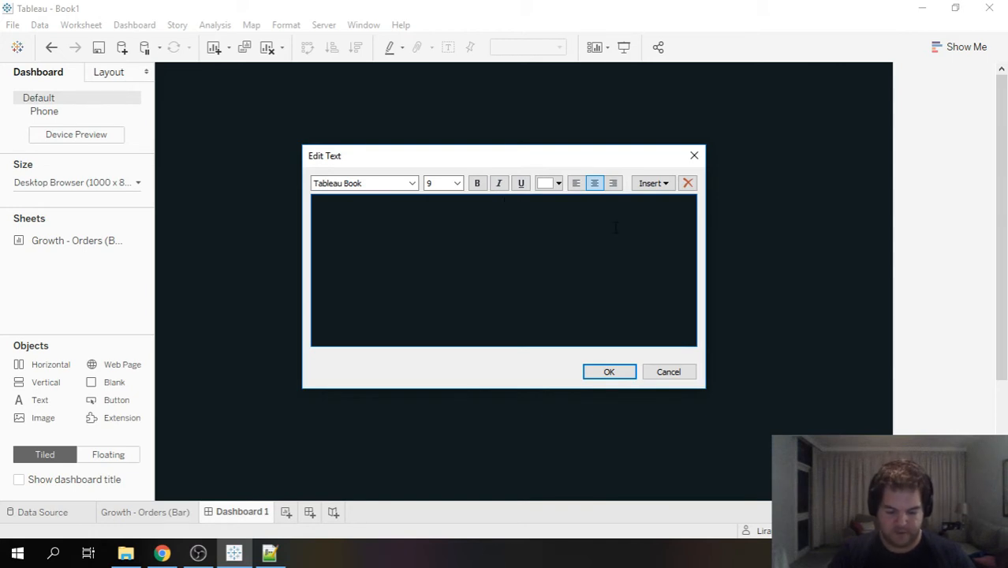
type("Order Growth")
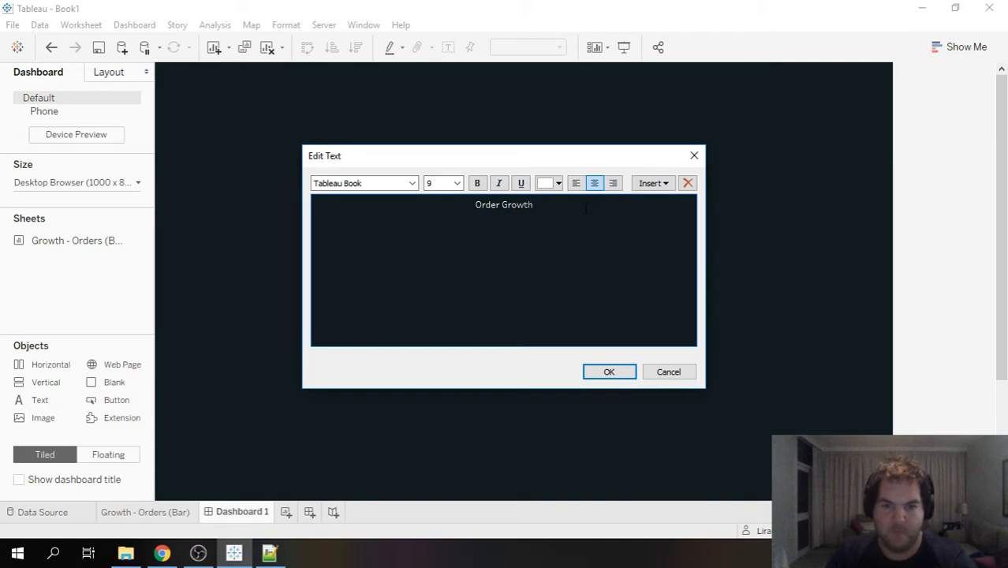
Format the Order Growth text as bold at size 16, keeping it centered, and apply it to the dashboard
key("ctrl+a")
left_click(456, 183)
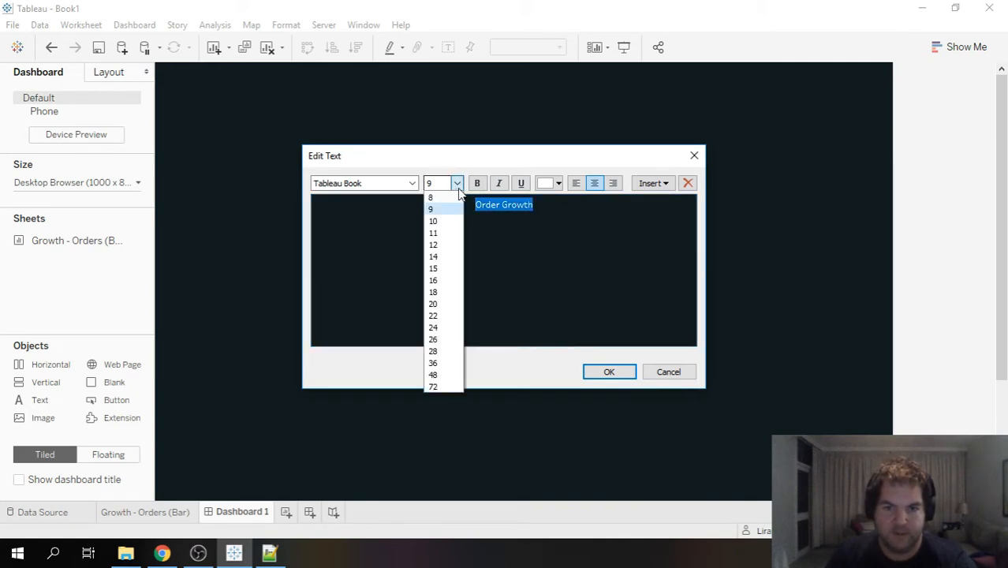
left_click(439, 278)
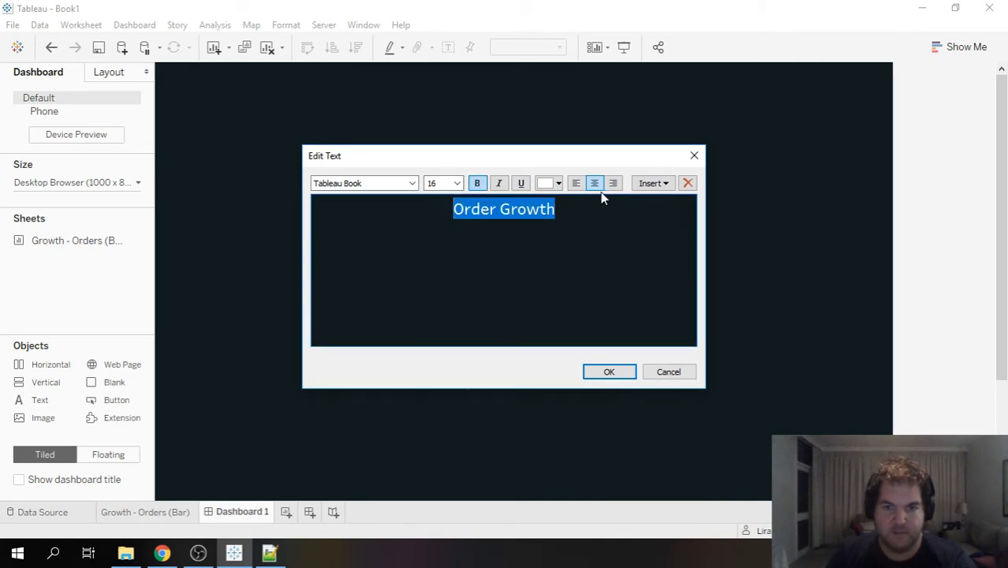
left_click(600, 371)
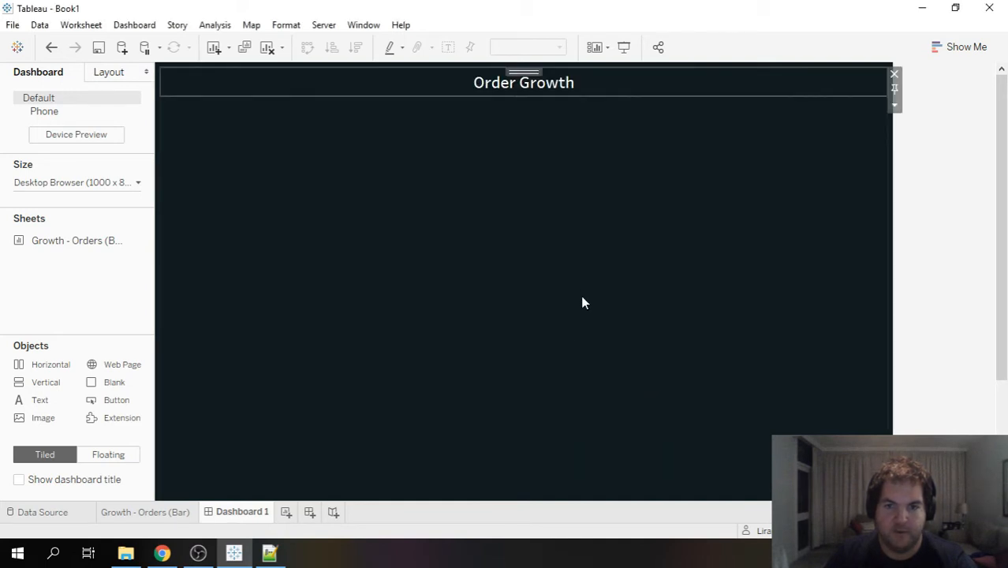
Set the height of the Order Growth text object to 60 pixels
right_click(767, 88)
left_click(832, 164)
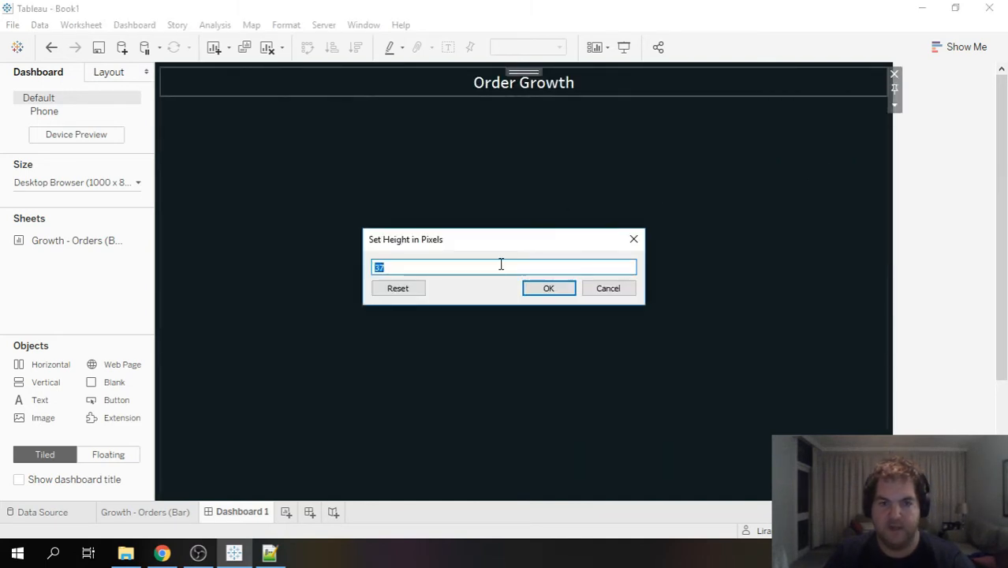
type("60")
key("Return")
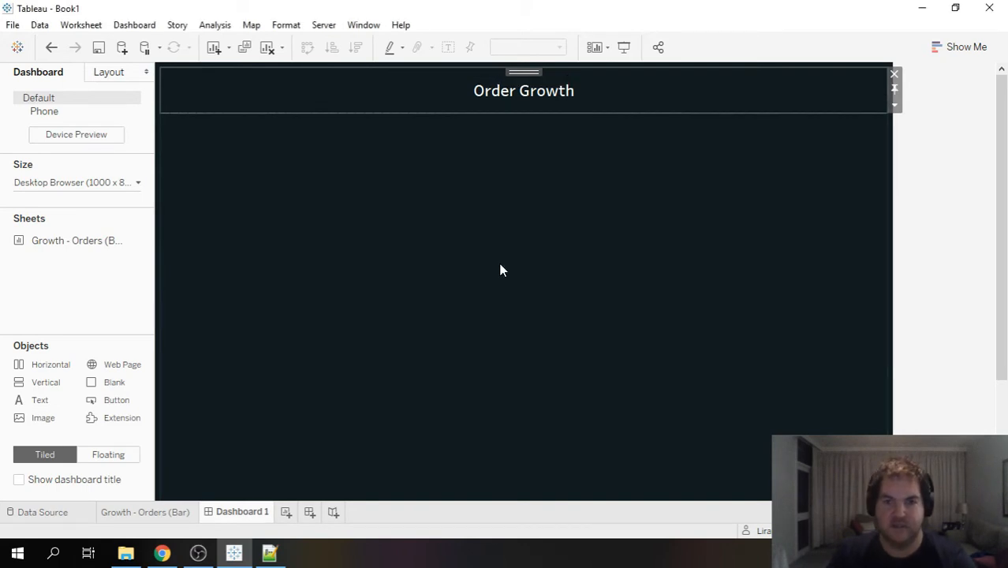
Place the Growth - Orders (Bar) sheet below the Order Growth text and hide the sheet's title
left_click(965, 180)
left_click_drag(74, 240, 478, 244)
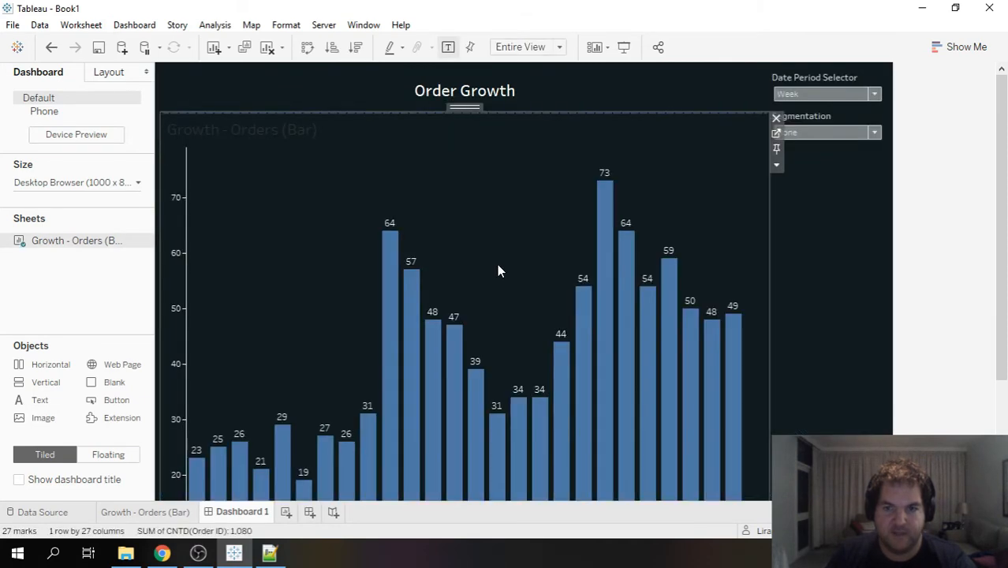
right_click(288, 132)
left_click(325, 174)
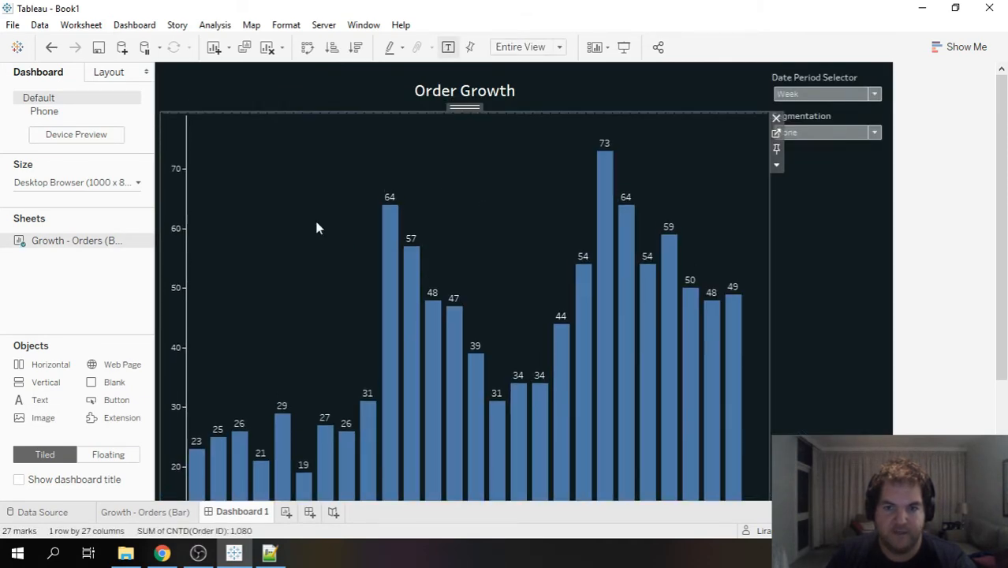
Add a blank object underneath the bar chart on the dashboard
scroll(989, 153, "down", 3)
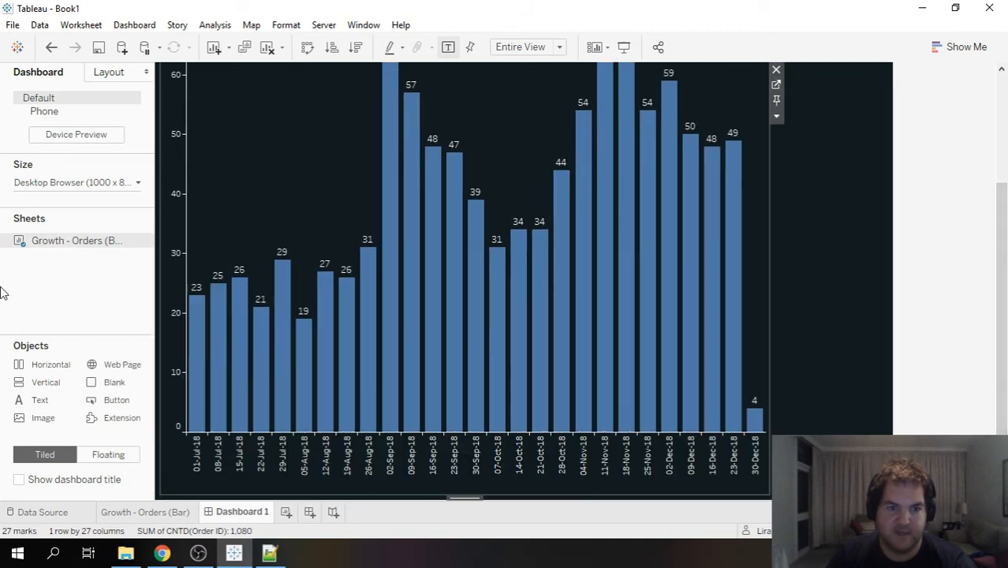
left_click_drag(111, 383, 458, 440)
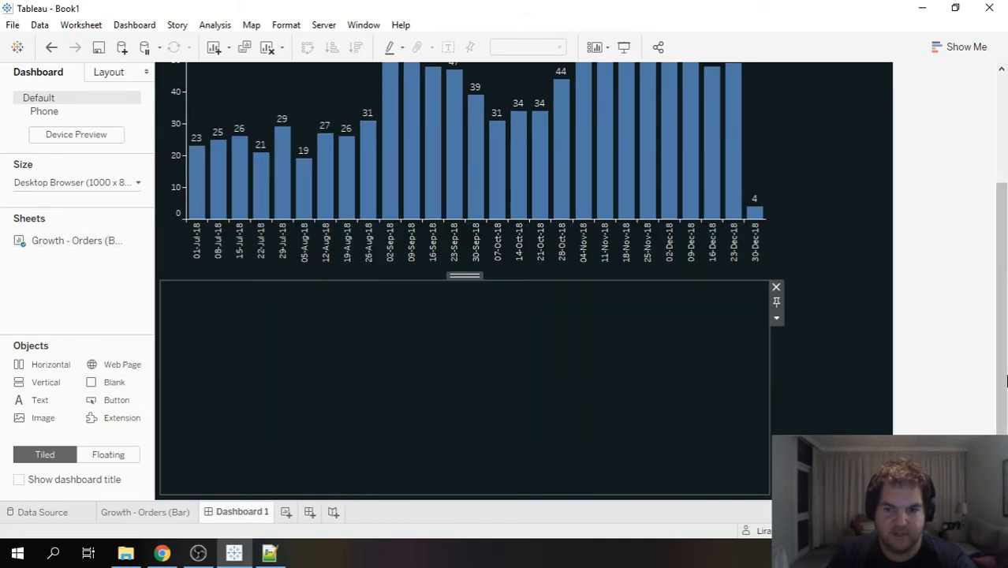
scroll(986, 331, "up", 3)
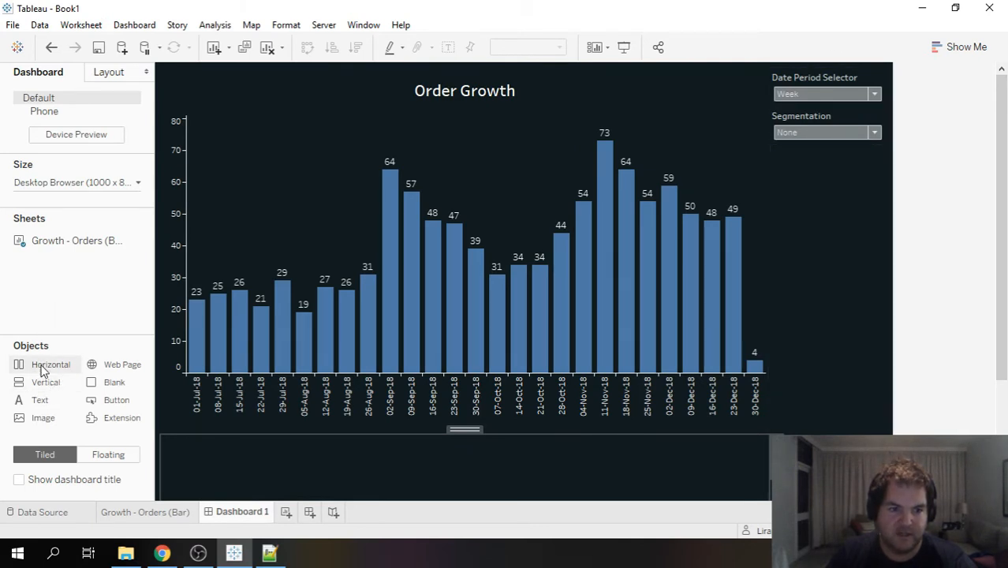
Add a horizontal container between the Order Growth title and the chart, and put a text object reading Selectors: in it
left_click_drag(35, 364, 392, 154)
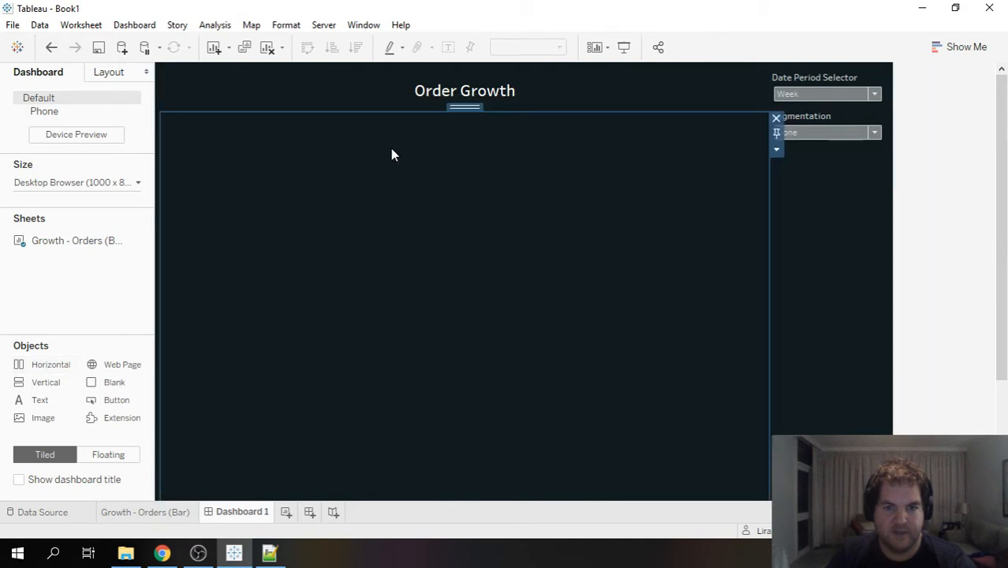
left_click_drag(36, 401, 358, 285)
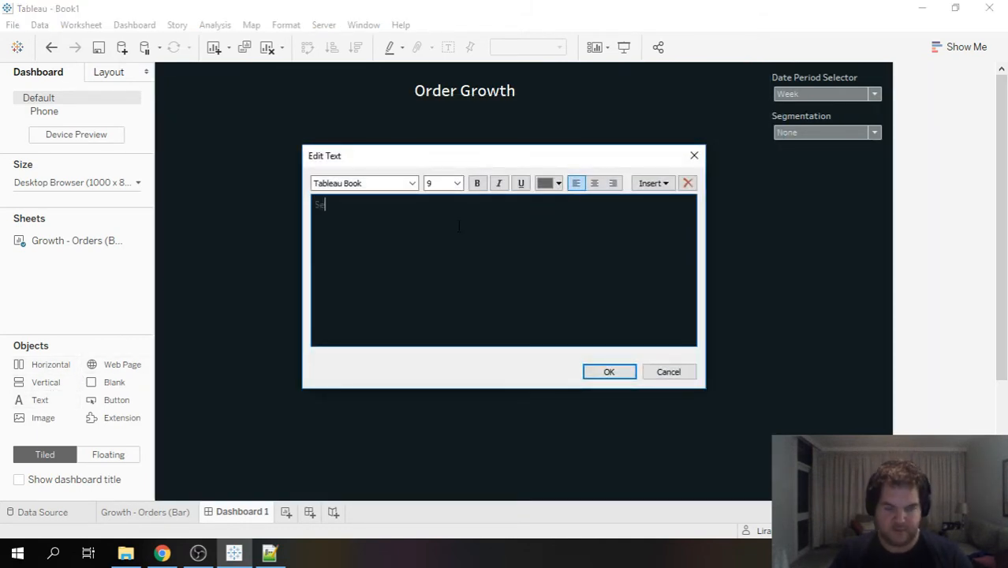
type("Selectors:")
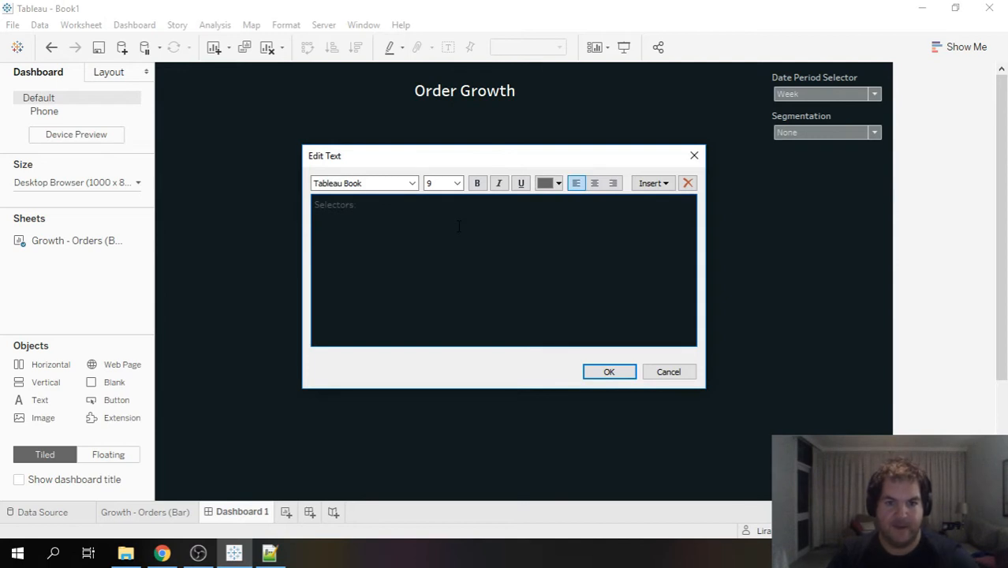
Format the Selectors: text in white at size 8 and apply it to the dashboard
key("ctrl+a")
left_click(559, 185)
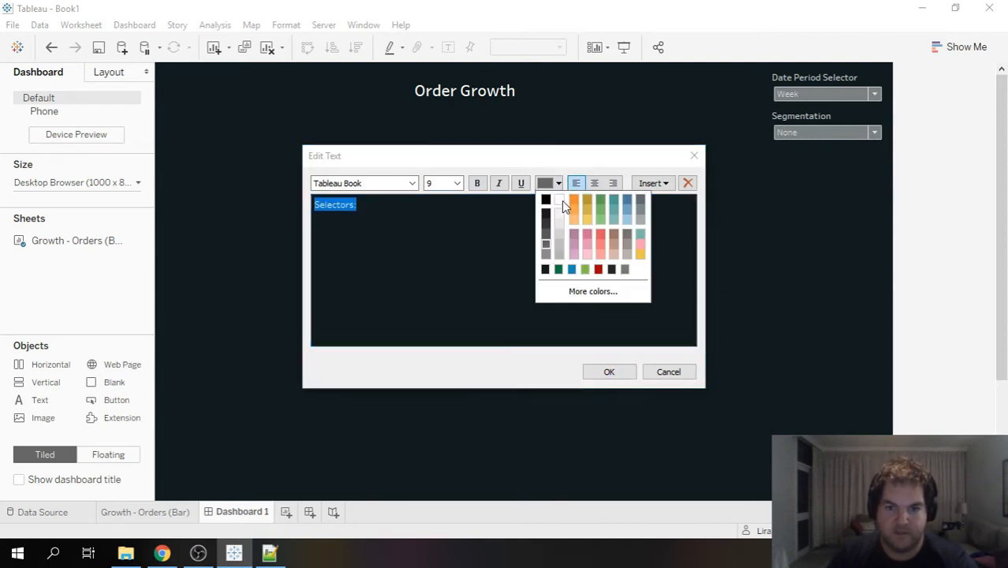
left_click(562, 200)
left_click(460, 184)
left_click(457, 187)
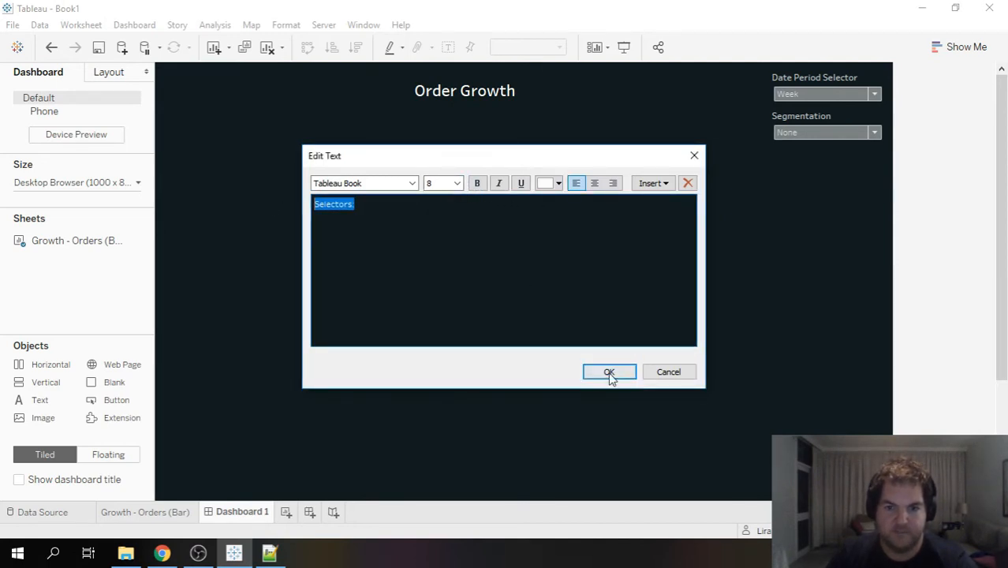
left_click(608, 374)
Move the Date Period Selector into the horizontal container beside the Selectors: text and narrow that text object to fit its label
left_click(832, 74)
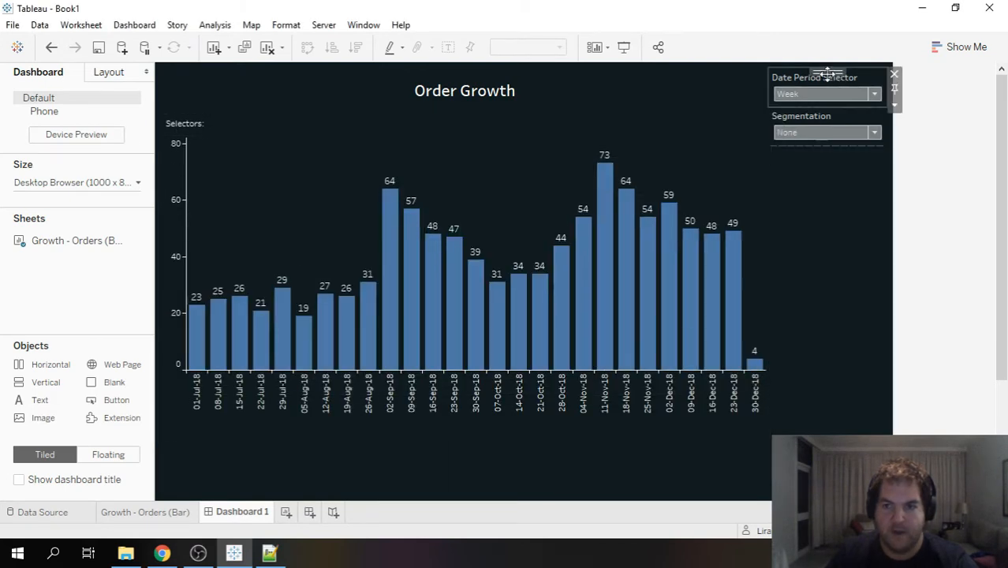
left_click_drag(829, 71, 750, 128)
left_click(377, 135)
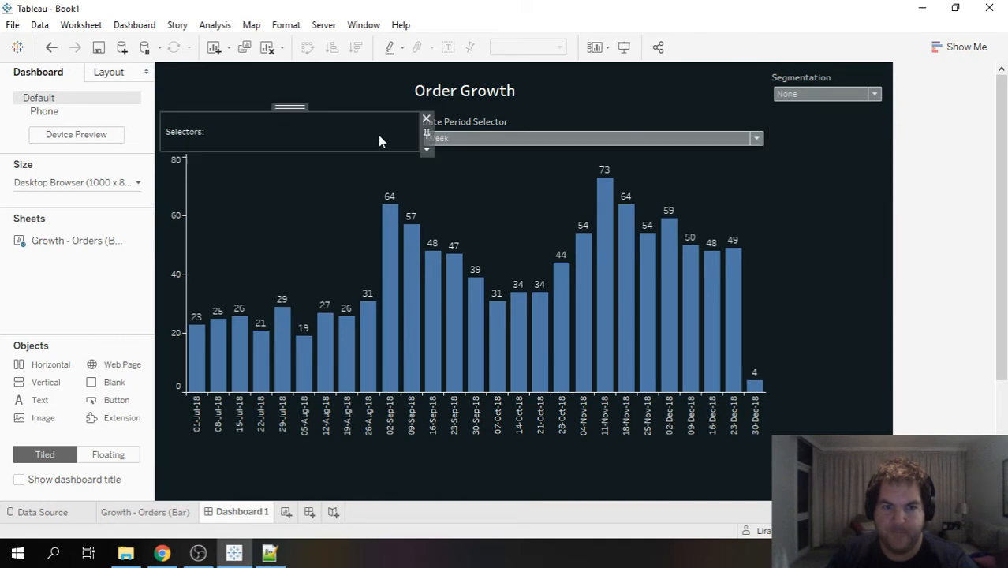
left_click_drag(416, 135, 313, 138)
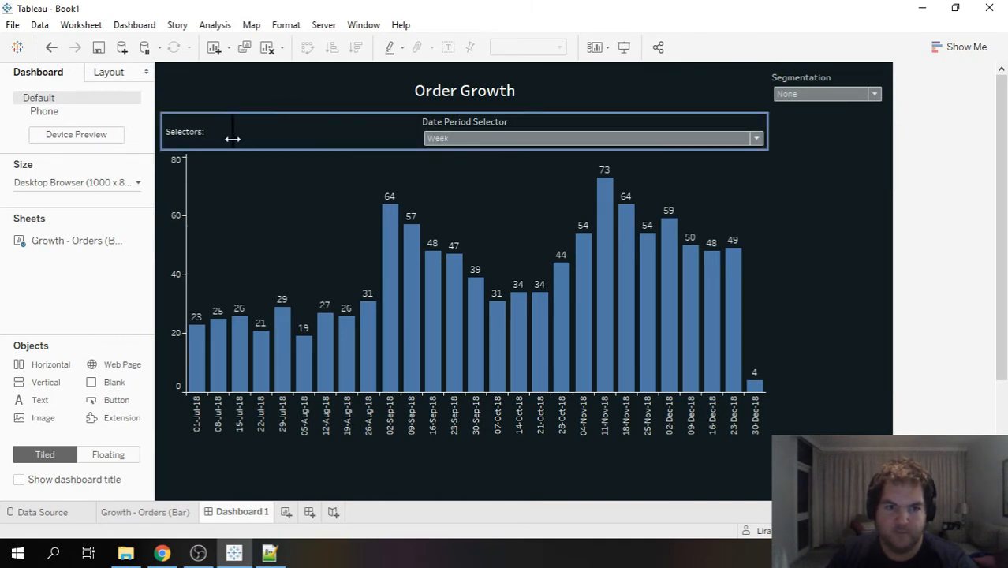
left_click_drag(233, 138, 235, 138)
left_click(377, 146)
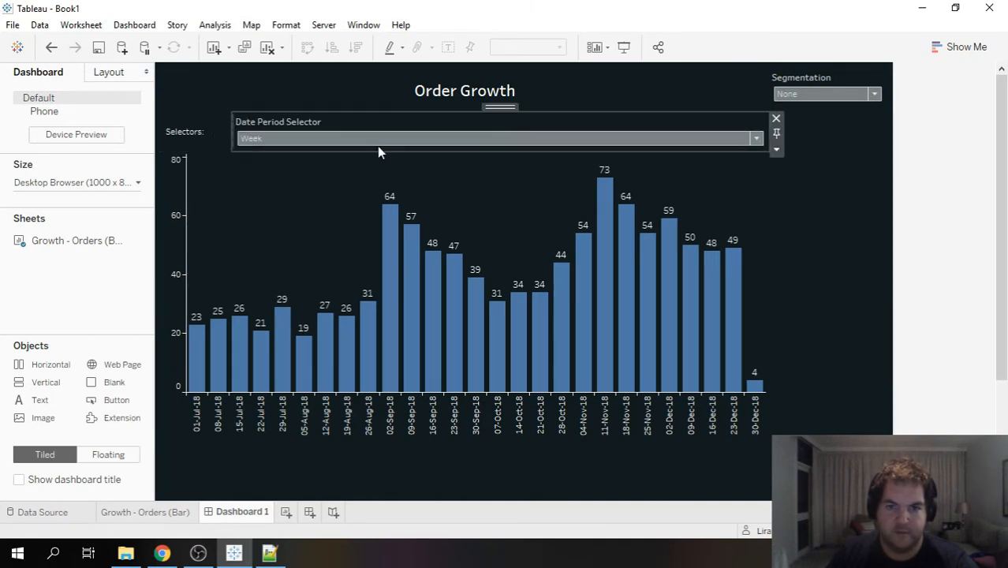
Add a blank object after the Date Period Selector in the selector row and narrow the selector to just its title's width
left_click_drag(124, 382, 605, 141)
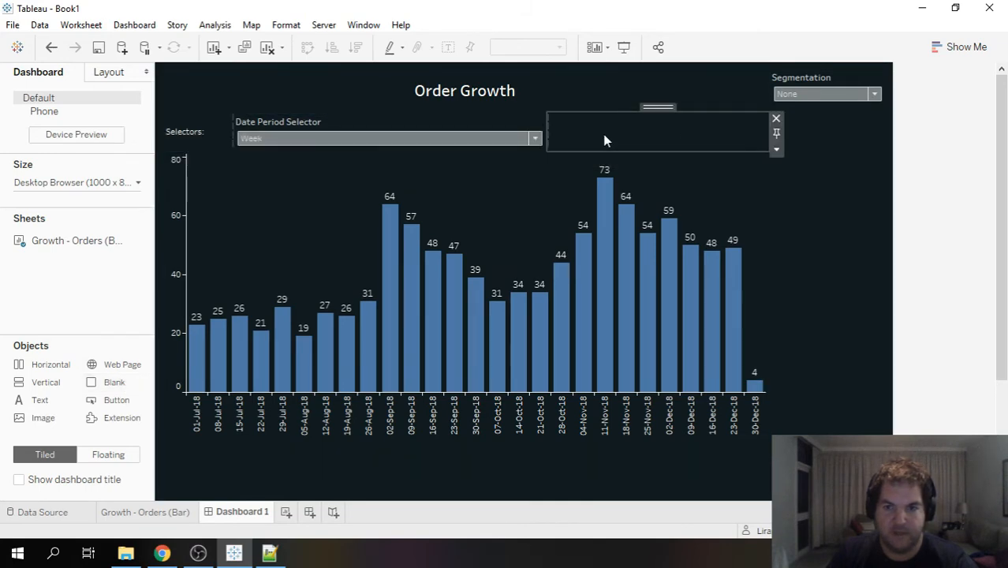
left_click_drag(543, 136, 328, 141)
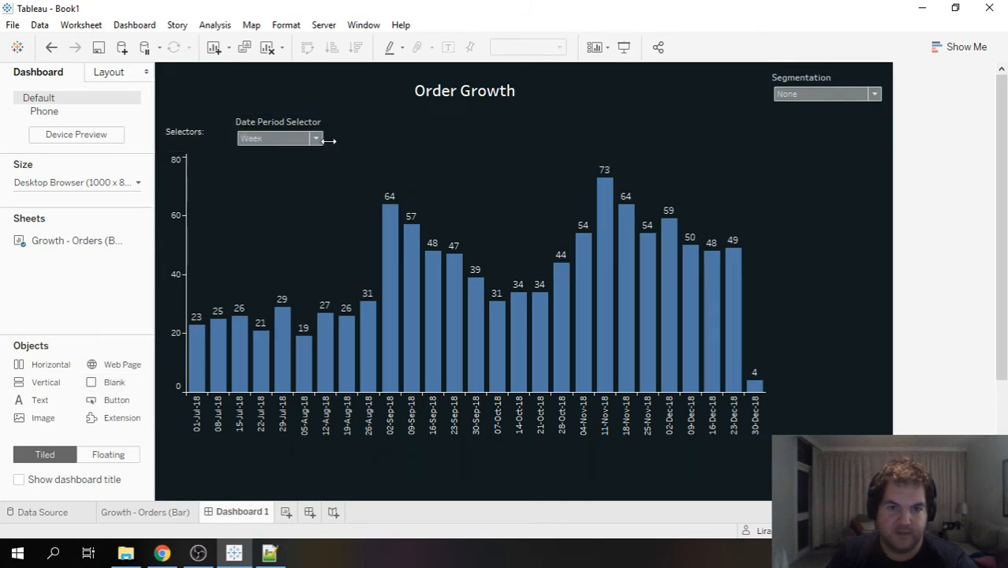
double_click(288, 122)
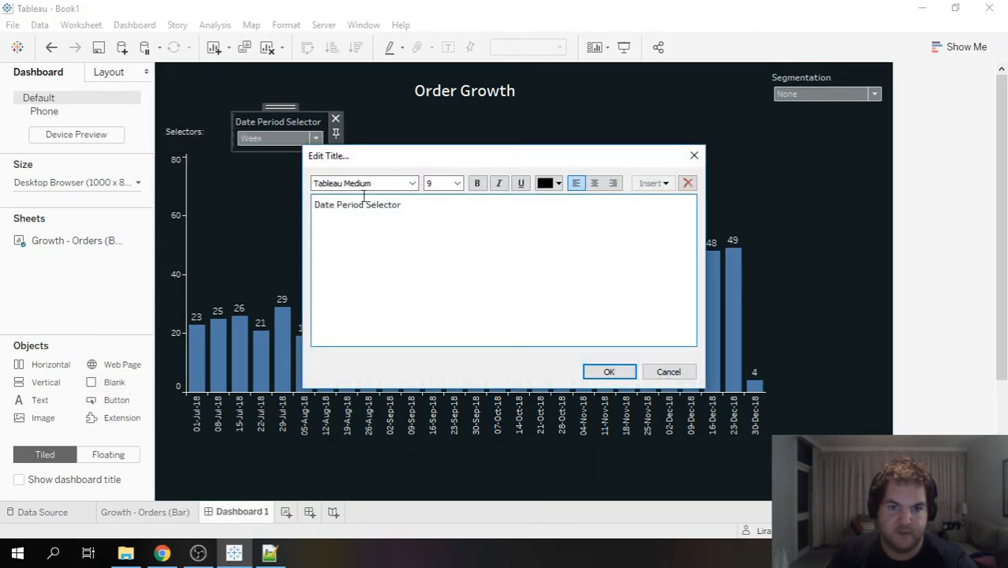
left_click(668, 372)
Move the Segmentation selector into the selector row after the blank object and add another blank object after it
left_click(828, 77)
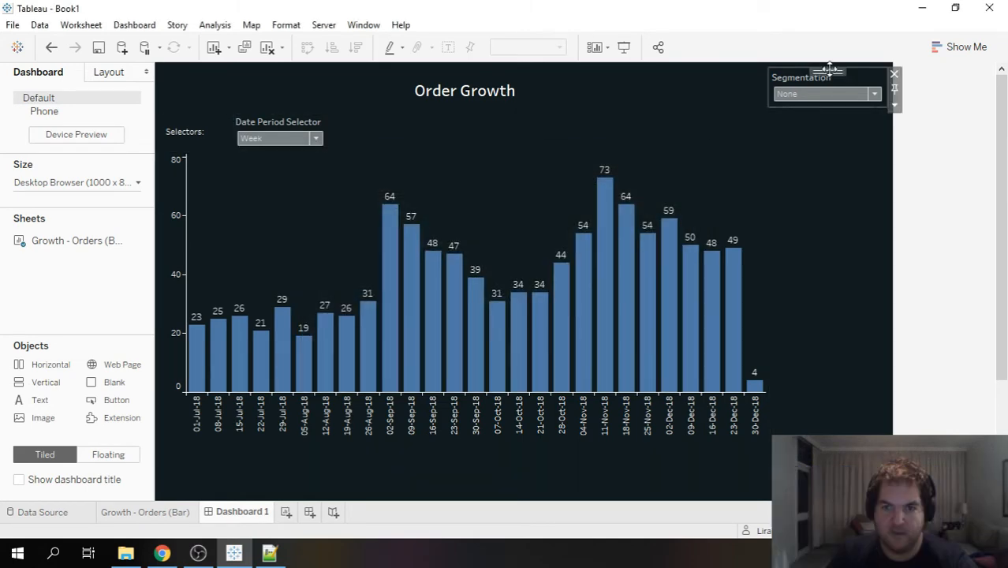
left_click_drag(828, 70, 681, 134)
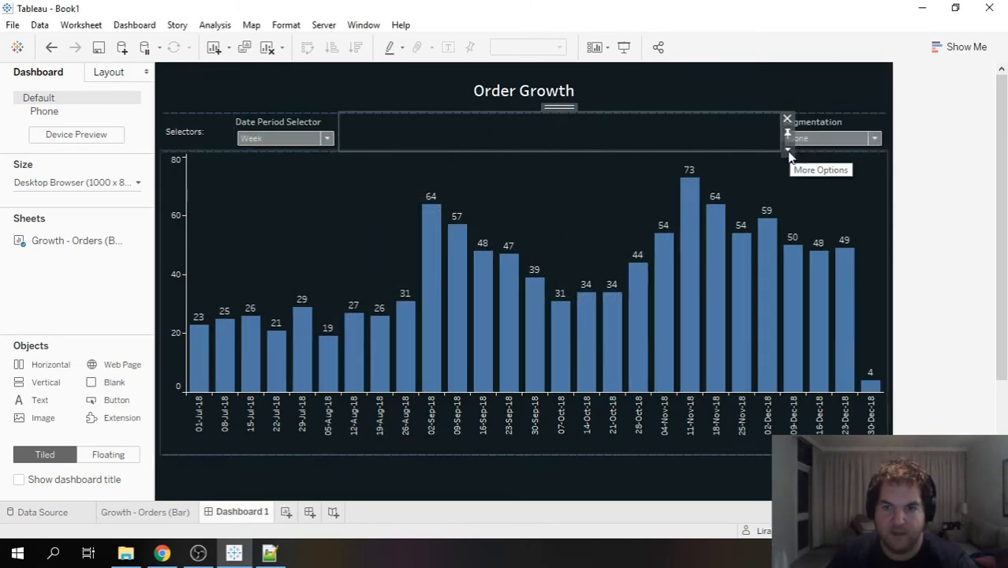
left_click_drag(780, 135, 374, 135)
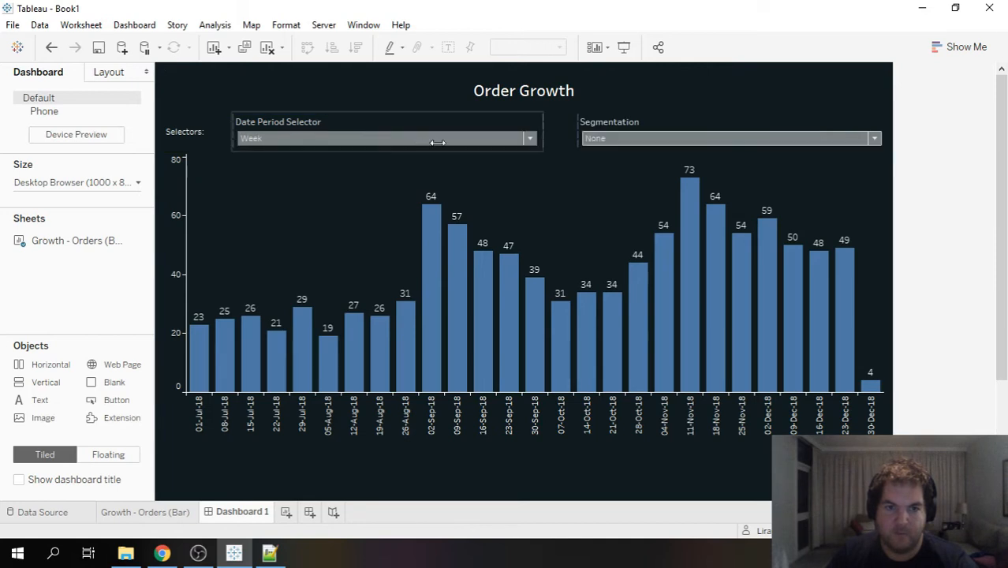
left_click_drag(115, 383, 810, 136)
Narrow the Date Period Selector and the gap after it so the Segmentation selector sits closer to it
left_click(401, 129)
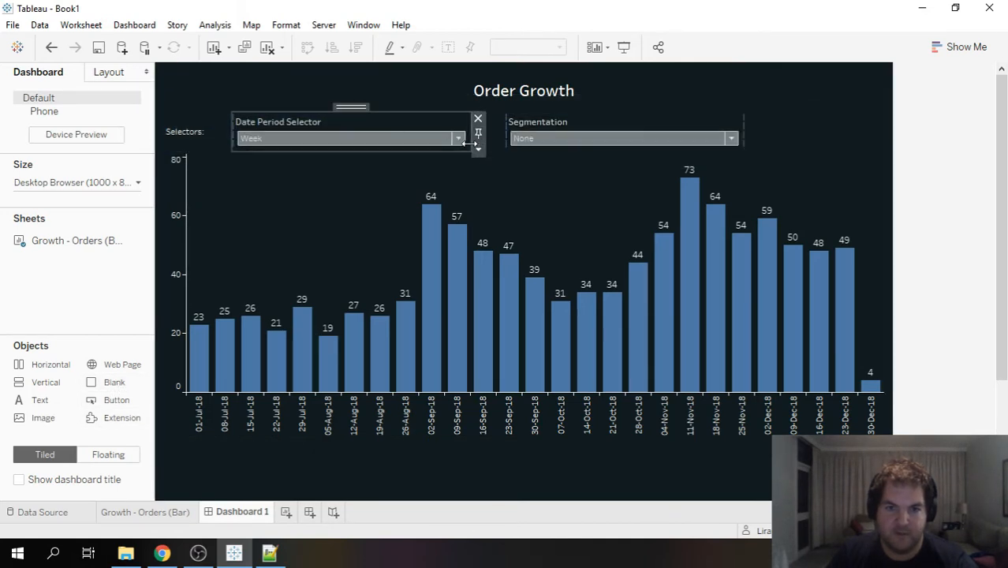
left_click_drag(469, 142, 395, 141)
left_click_drag(327, 143, 326, 141)
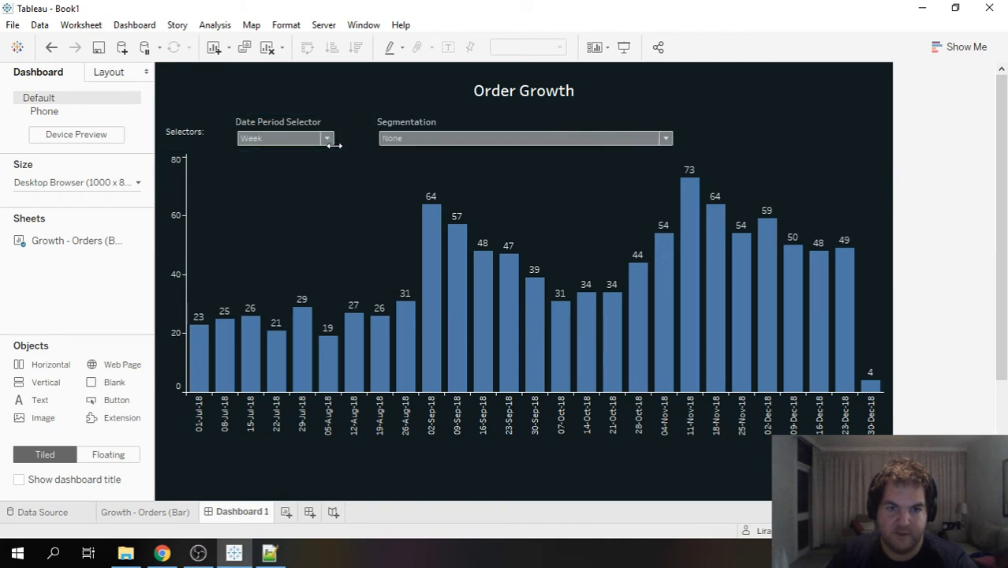
Format the Date Period Selector's title in white at size 8
double_click(301, 124)
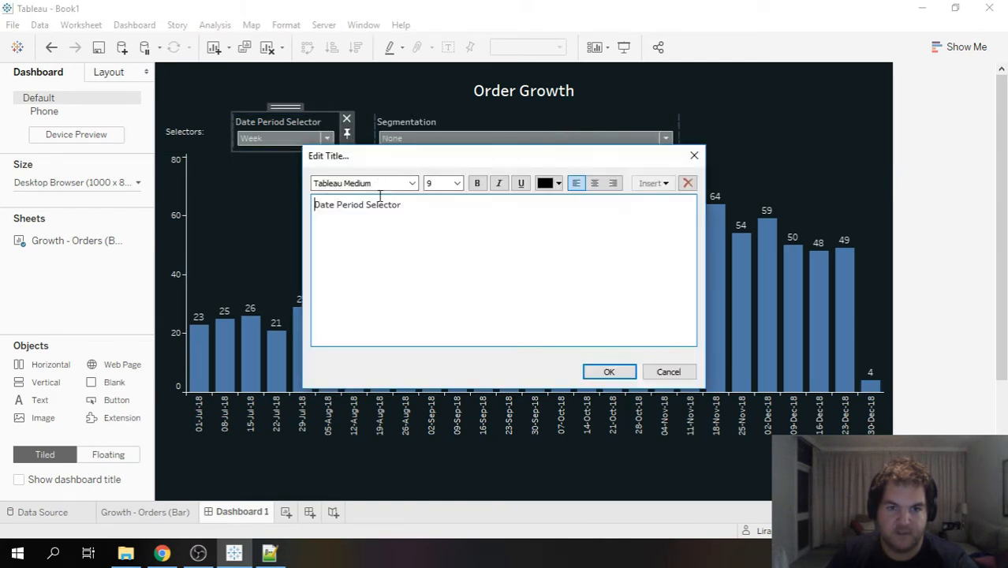
left_click_drag(367, 206, 447, 197)
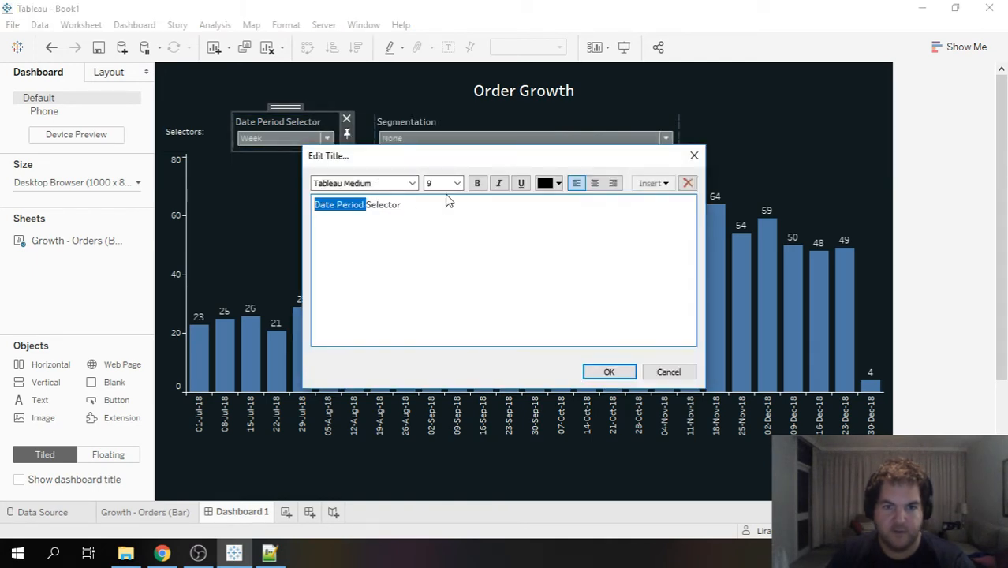
left_click(439, 208)
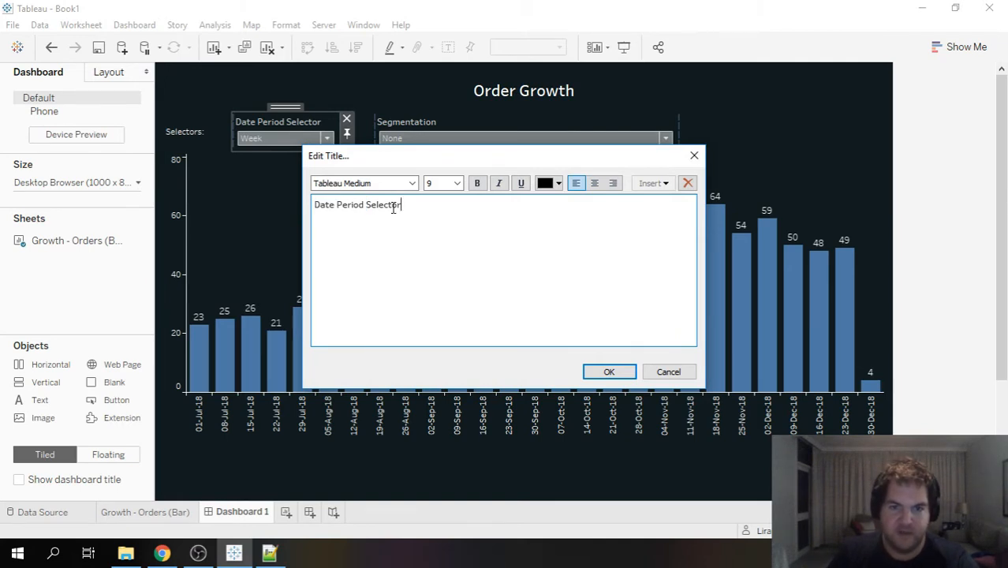
left_click_drag(434, 206, 315, 206)
left_click(557, 186)
left_click(560, 203)
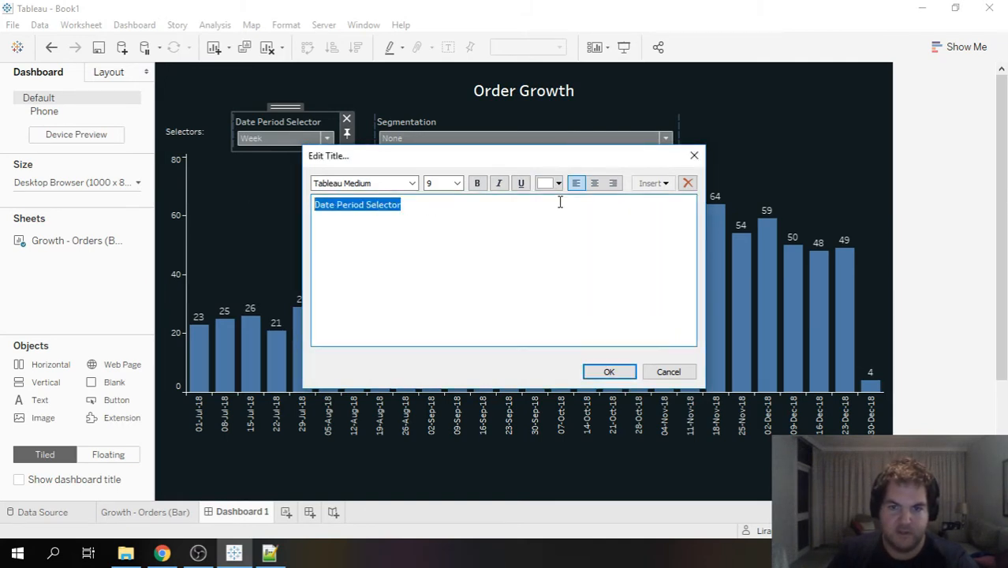
left_click(457, 186)
left_click(448, 199)
left_click(588, 371)
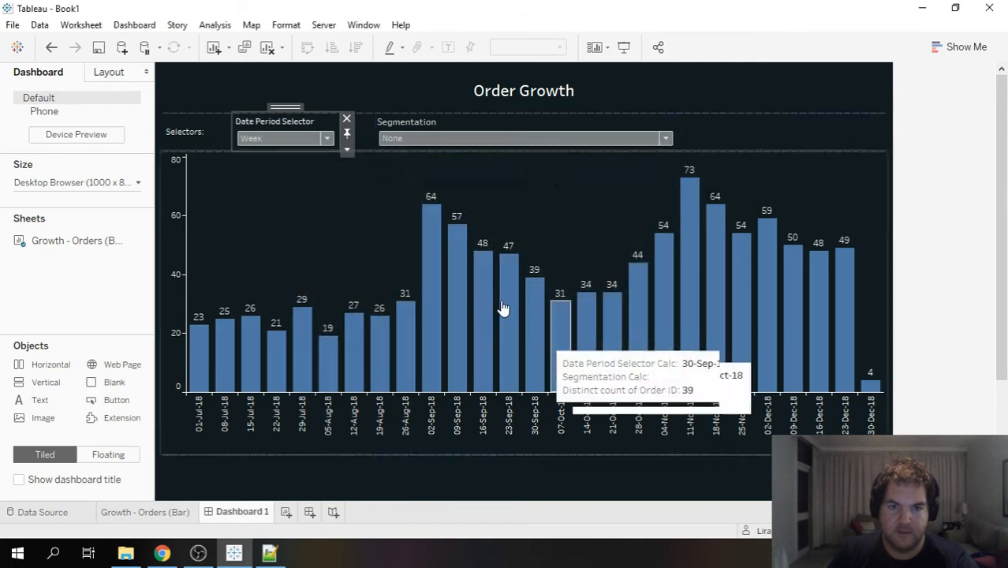
Tighten the spacing between the two selectors and narrow the Segmentation selector to about the Date Period Selector's width
mouse_move(339, 138)
left_mouse_down()
mouse_move(323, 139)
mouse_move(337, 133)
left_mouse_up()
left_click(353, 138)
left_click(351, 139)
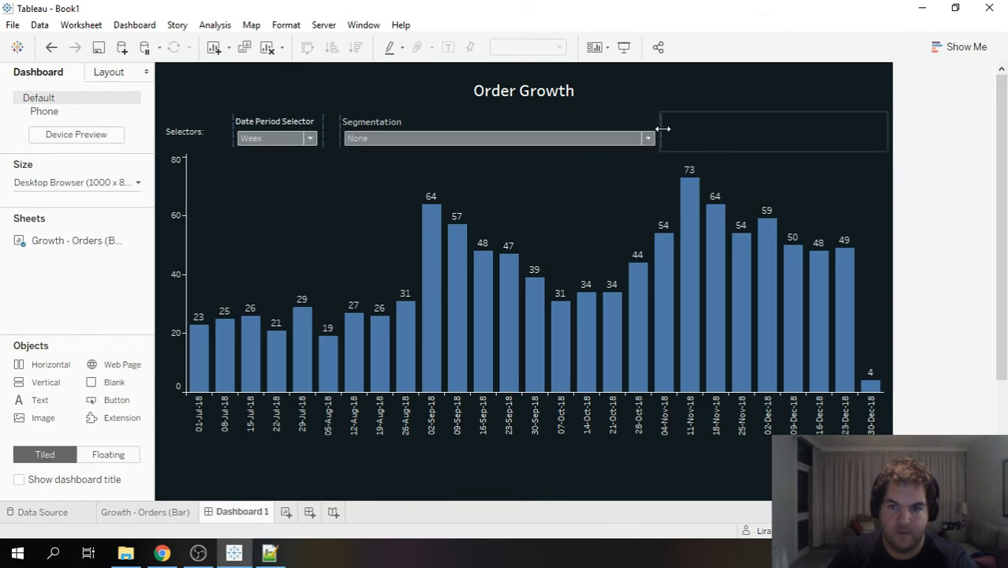
left_click_drag(663, 130, 441, 134)
left_click(515, 126)
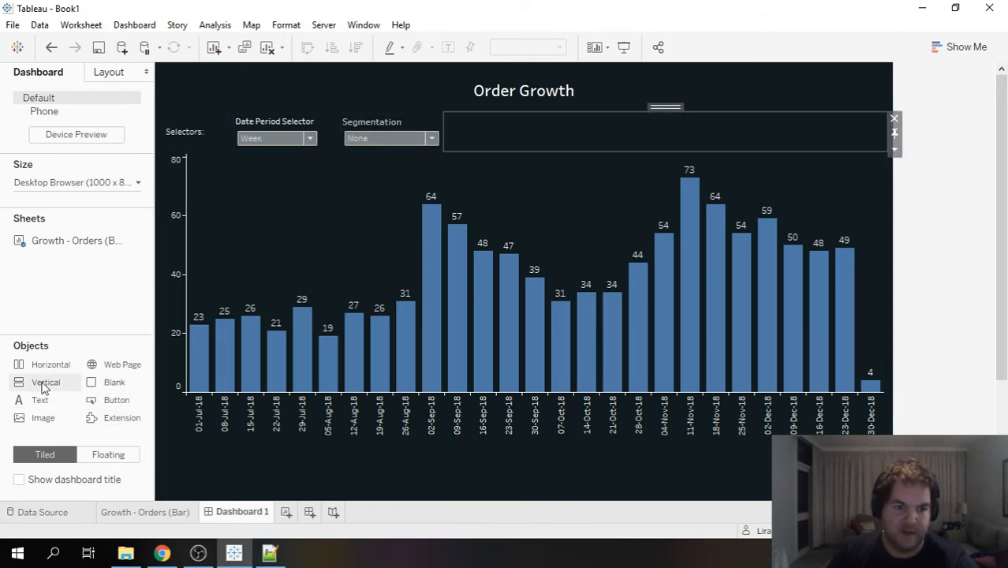
Add a horizontal container between the selector row and the chart, and put a text object reading Filters: in it
left_click_drag(38, 364, 267, 166)
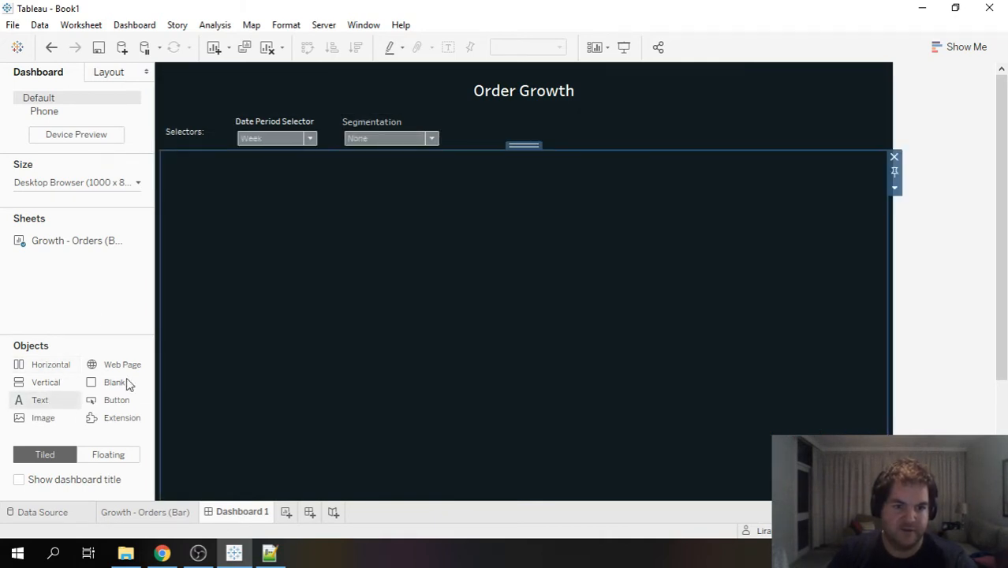
left_click_drag(129, 383, 474, 295)
type("Fi")
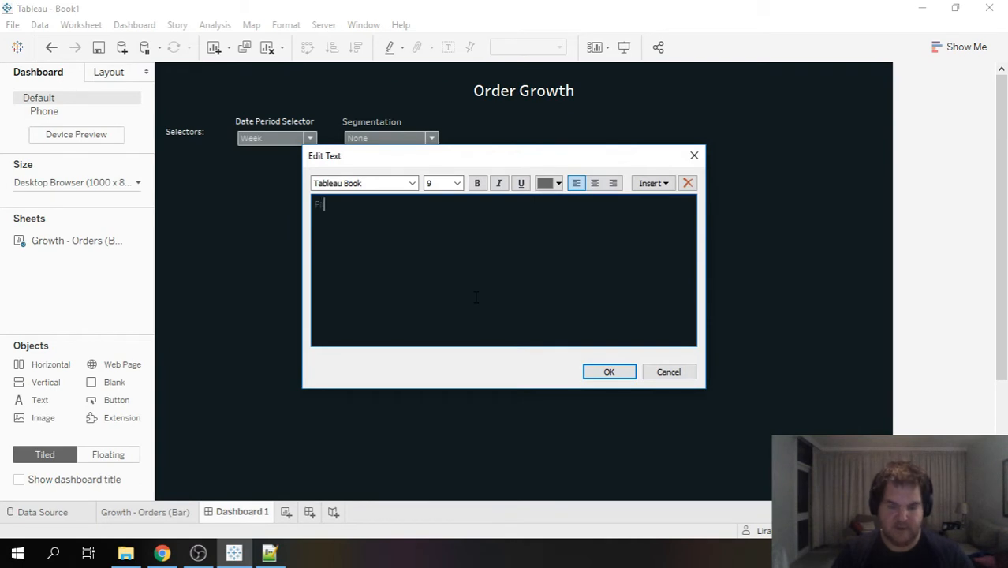
type("lters:")
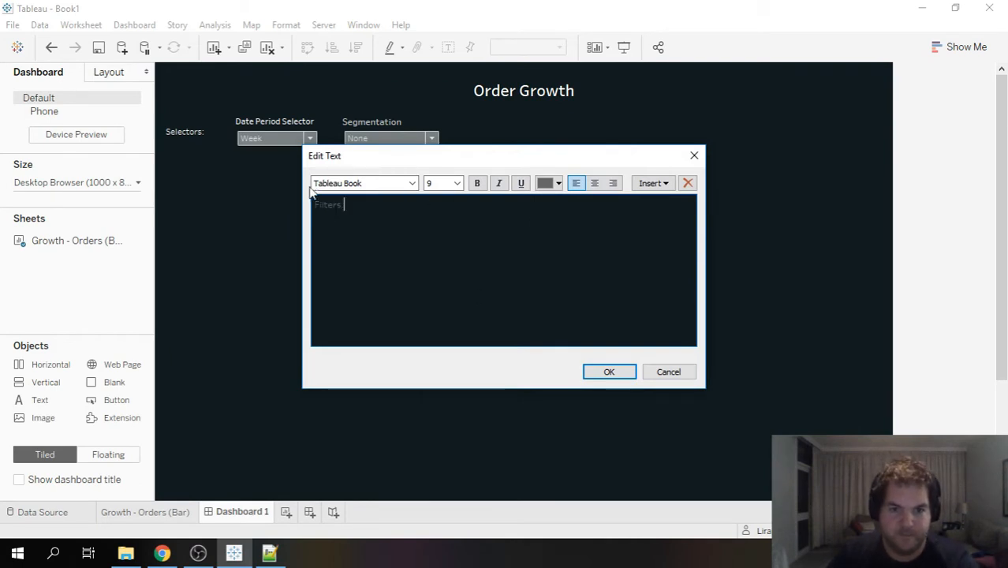
Format the Filters: text in white at size 8 and apply it to the dashboard
left_click(552, 189)
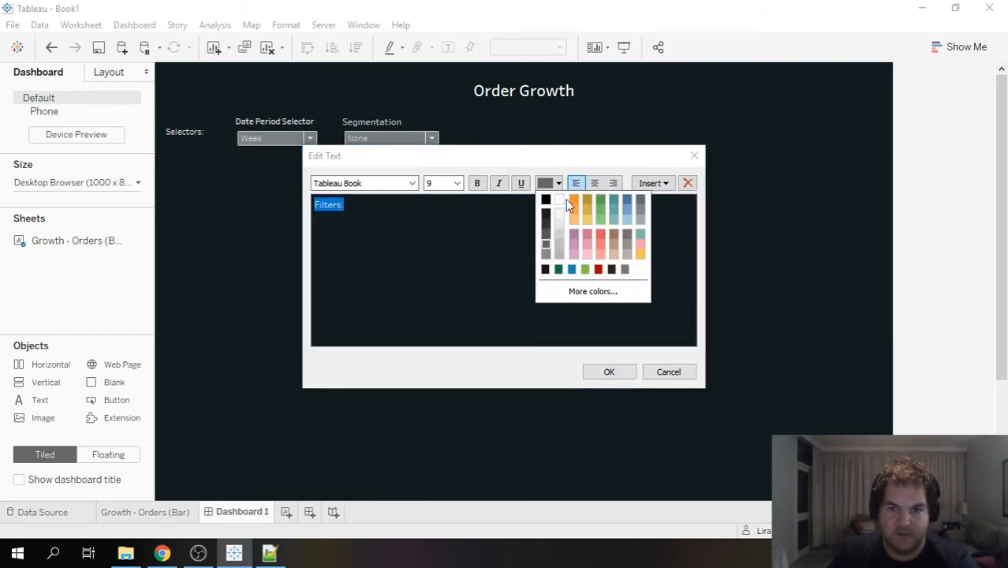
left_click(560, 200)
left_click(457, 183)
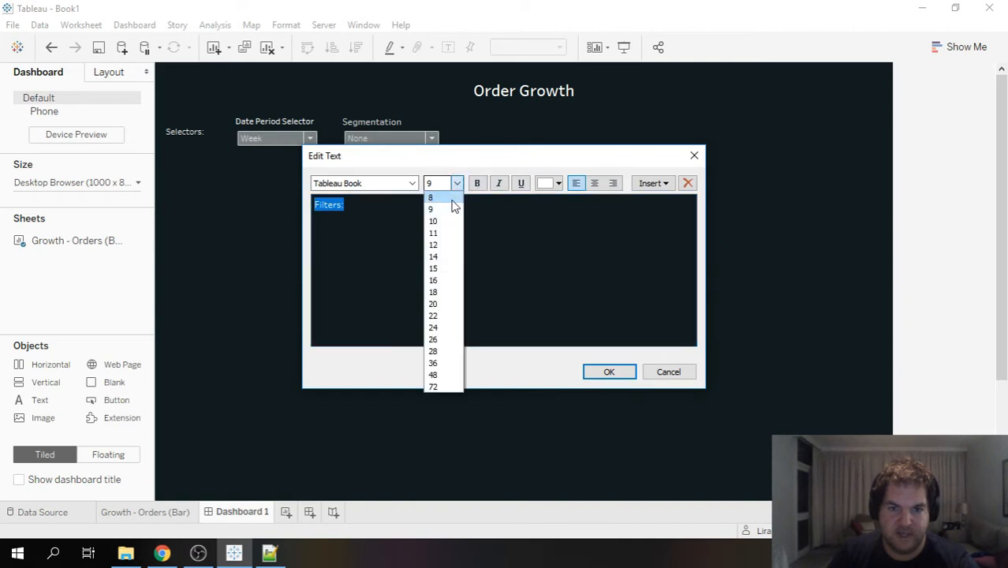
left_click(453, 198)
left_click(609, 373)
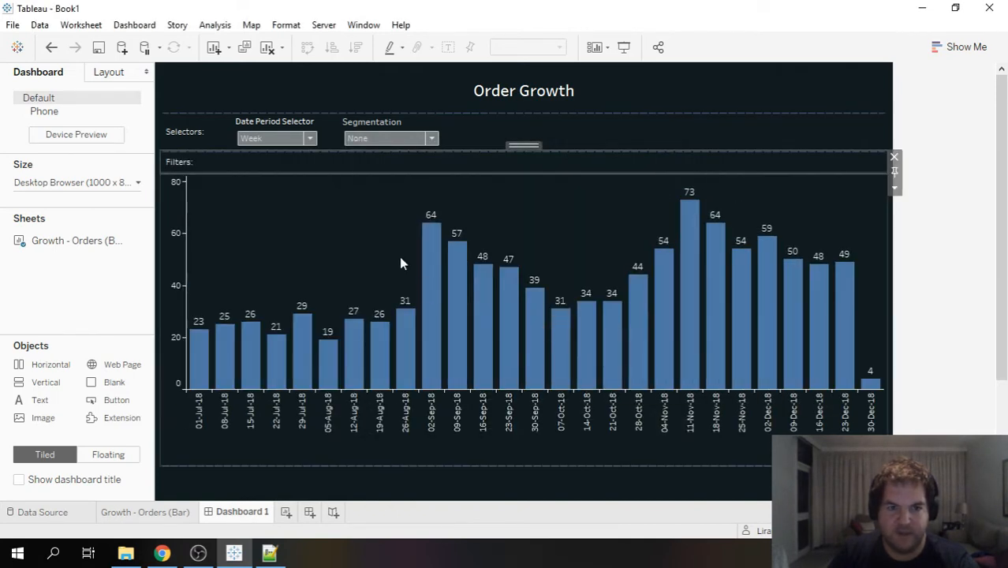
Open the additional options of the Growth - Orders (Bar) chart on the dashboard
left_click(887, 214)
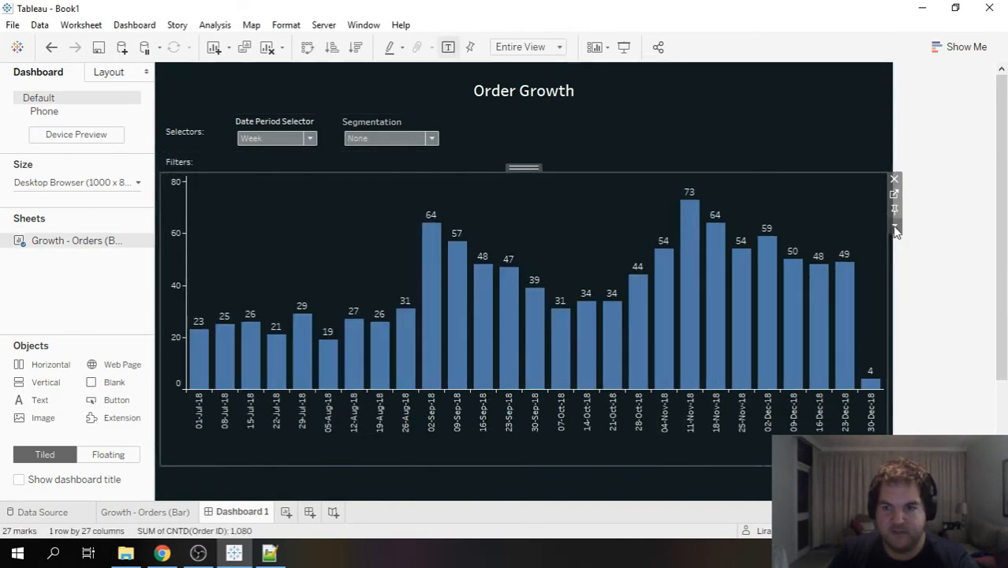
left_click(894, 226)
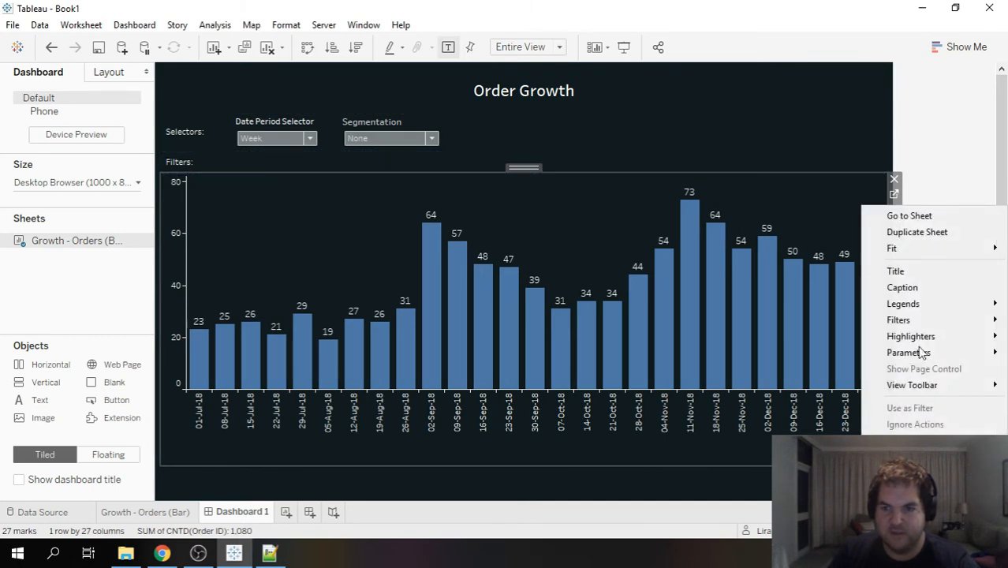
Show the chart's Order Date filter on the dashboard and place it beside the Filters label, narrowing the label to match the Selectors label
mouse_move(932, 322)
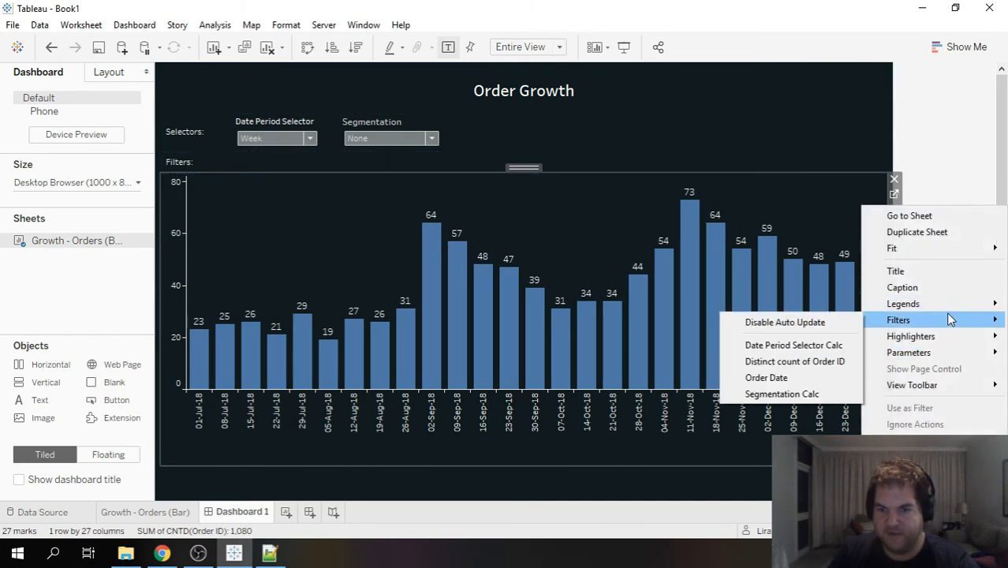
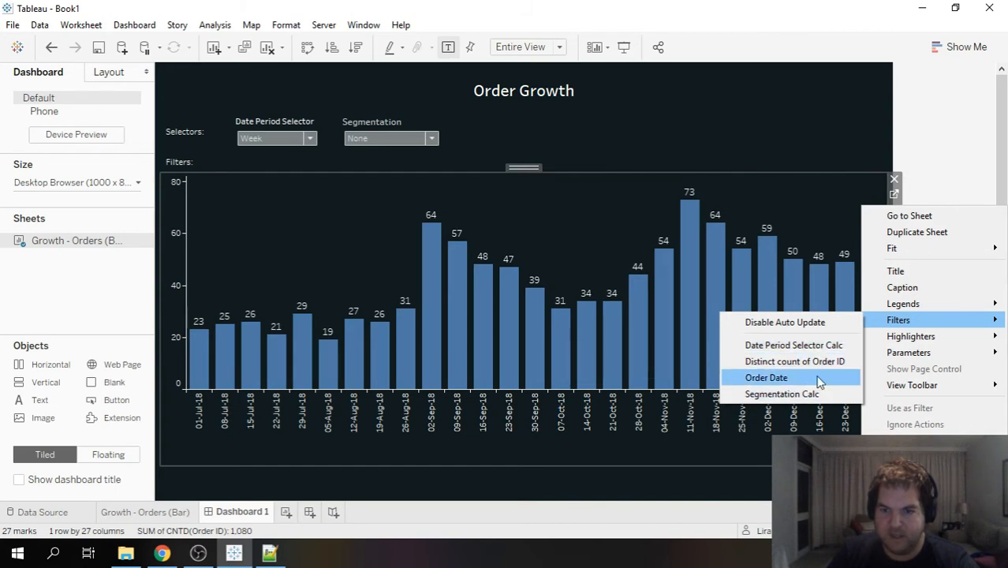
left_click(792, 378)
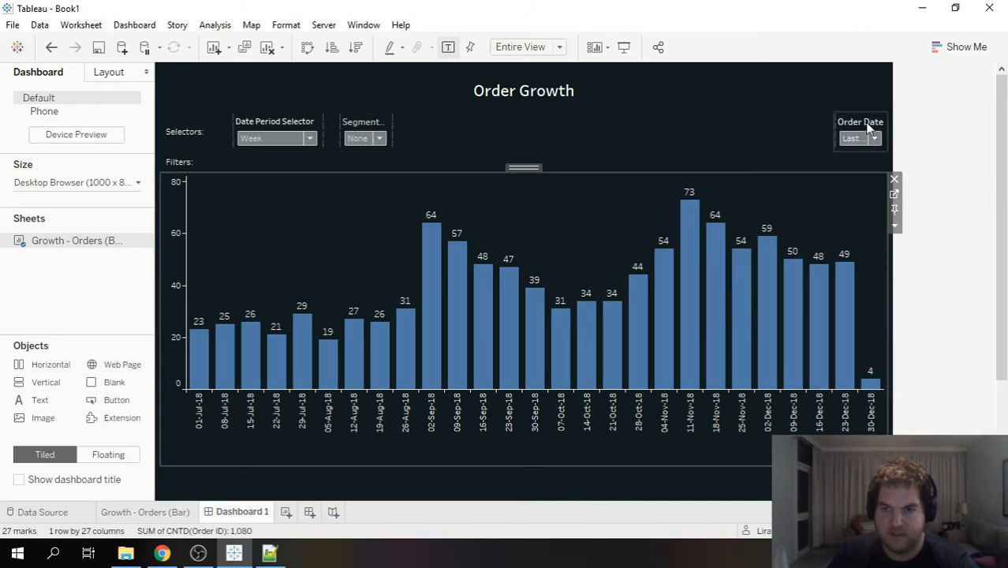
left_click_drag(861, 106, 753, 166)
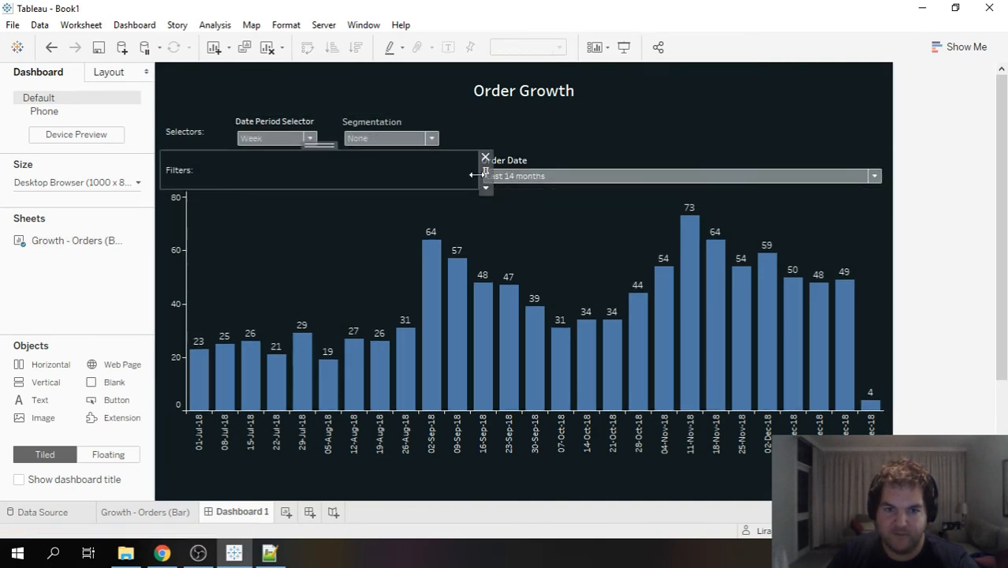
left_click_drag(228, 184, 228, 184)
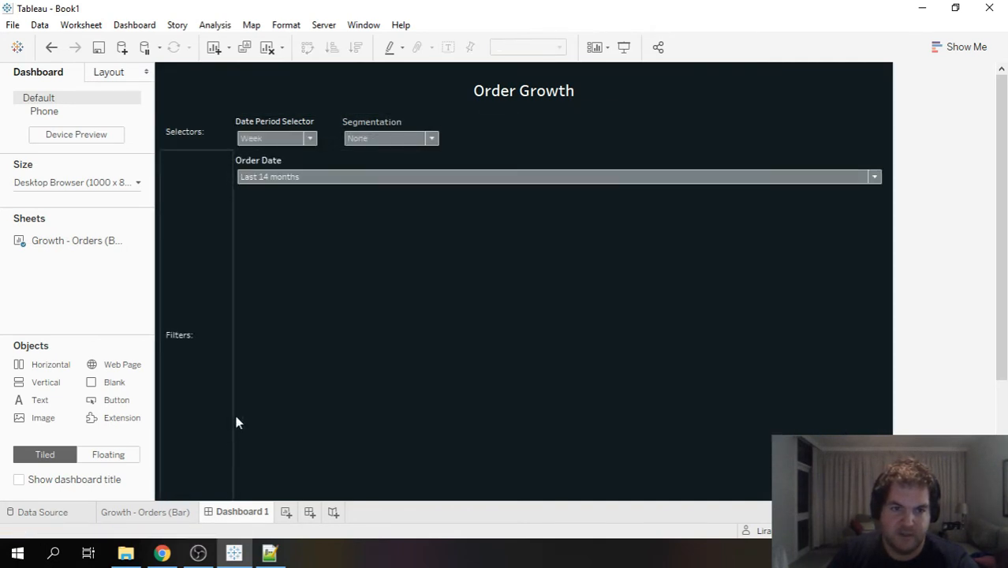
Shrink the height of the Filters row so it closely fits the Order Date filter above the chart
scroll(416, 388, "down", 5)
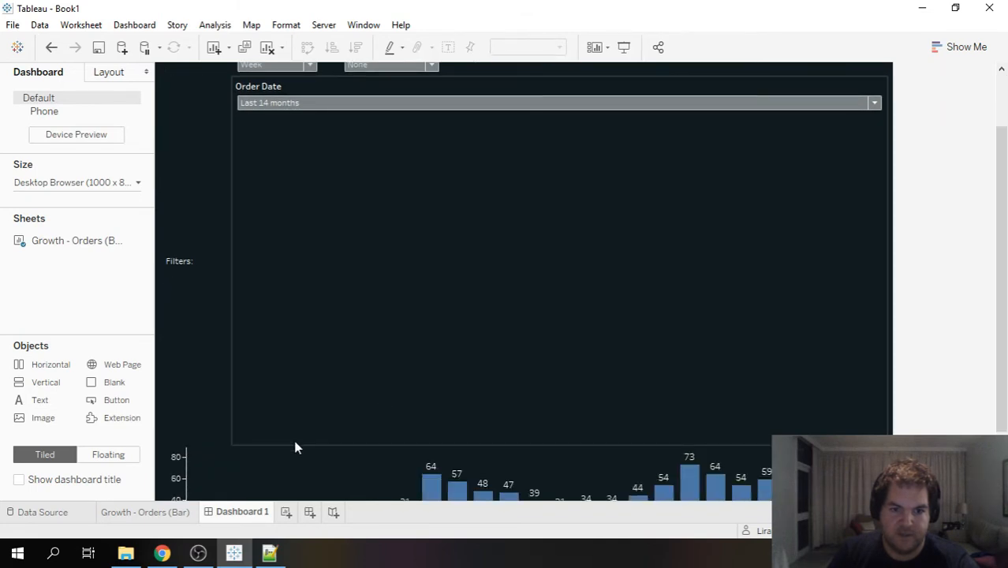
left_click_drag(265, 443, 305, 124)
scroll(353, 193, "up", 2)
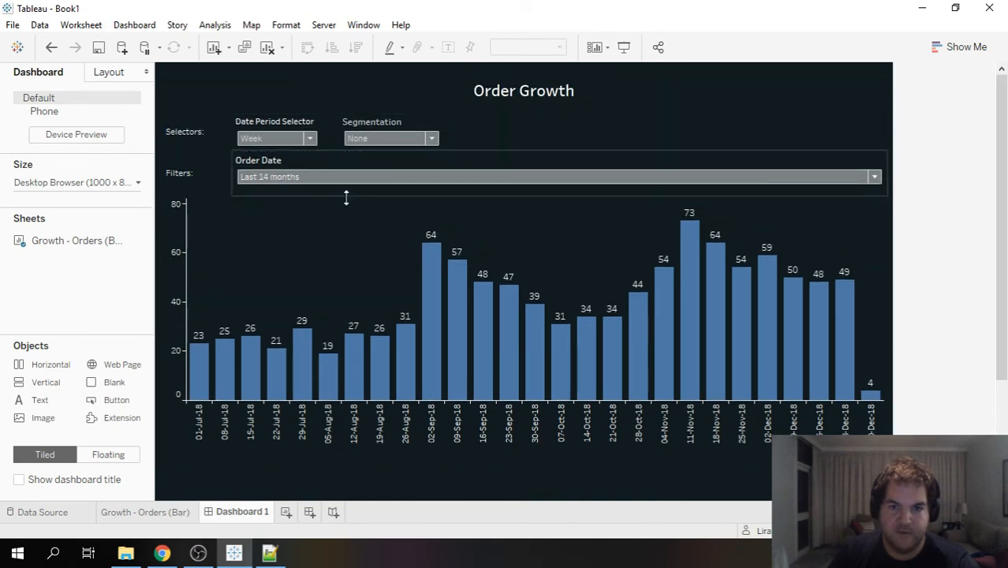
Go to the chart's source sheet and add a Segment filter using all values, undoing the accidental week filter
left_click(358, 280)
left_click(894, 250)
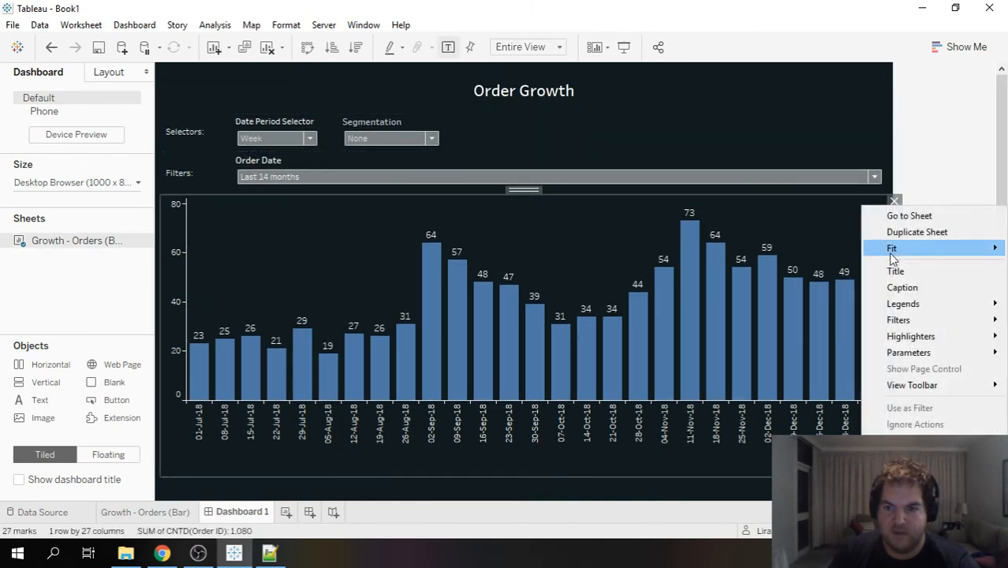
left_click(913, 214)
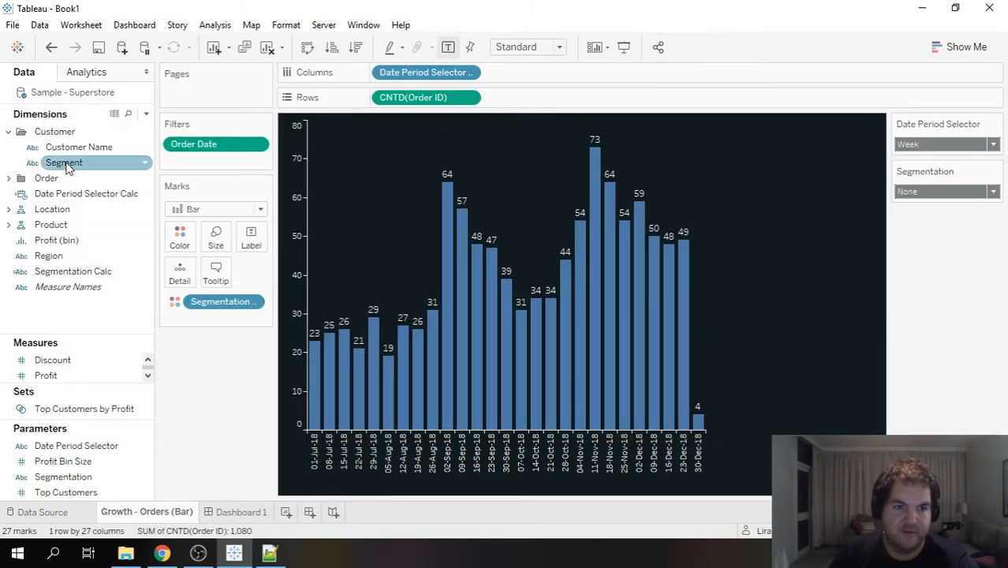
left_click_drag(59, 164, 215, 164)
left_click(504, 126)
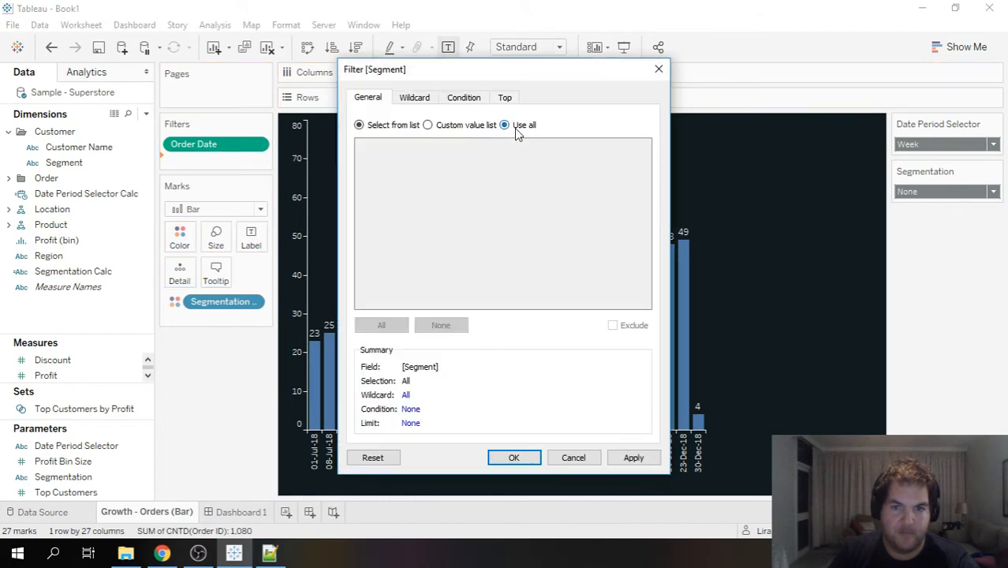
left_click(514, 457)
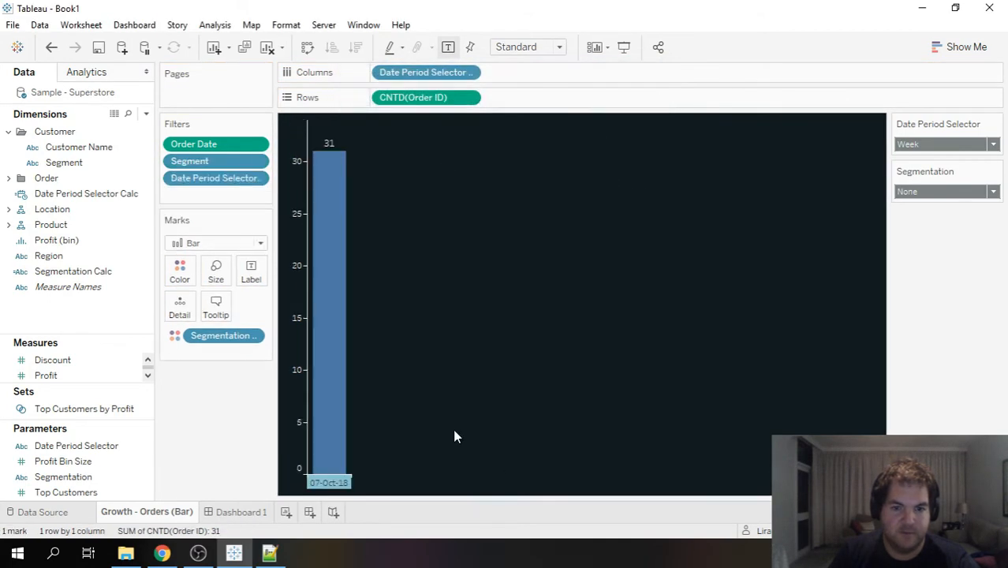
left_click(52, 47)
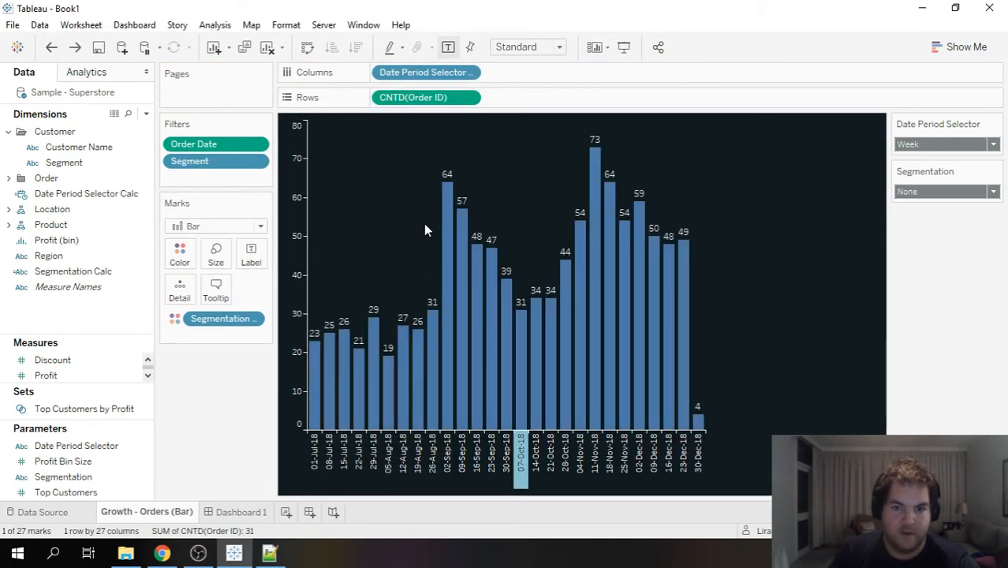
Add a Customer Name filter using all values to the orders bar chart and clear any accidental selection
left_click_drag(79, 147, 215, 177)
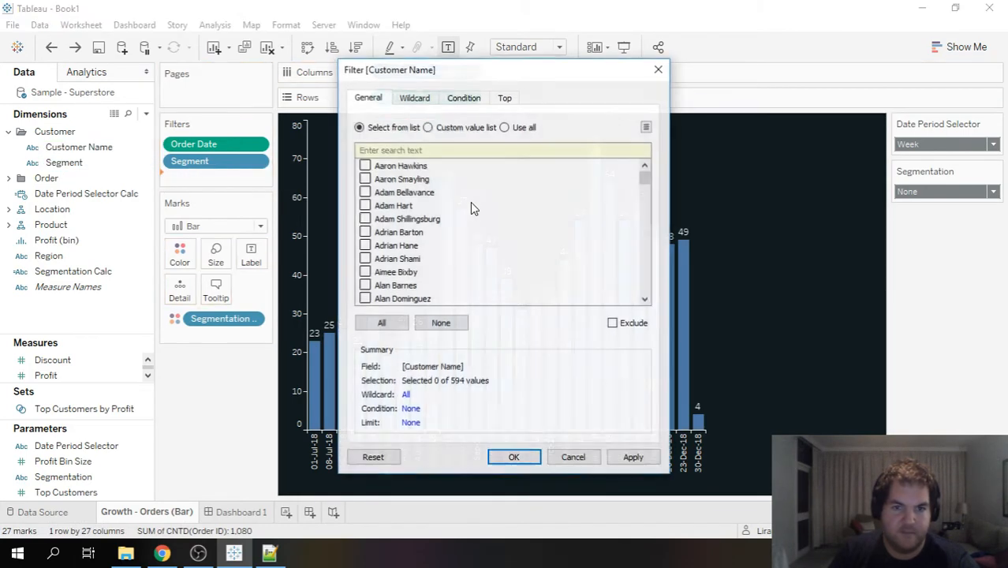
left_click(523, 129)
left_click(514, 457)
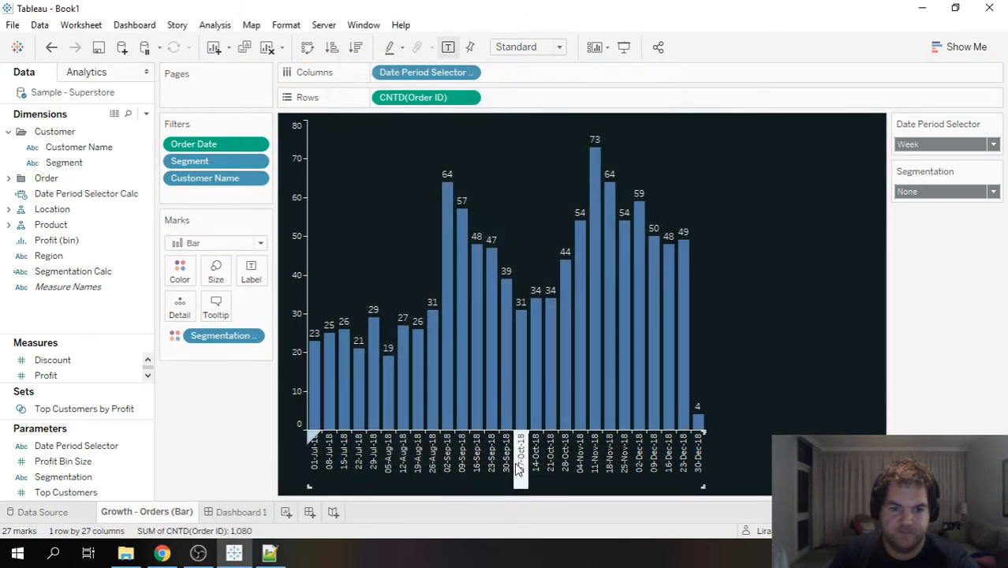
left_click(517, 464)
left_click(488, 464)
left_click(51, 47)
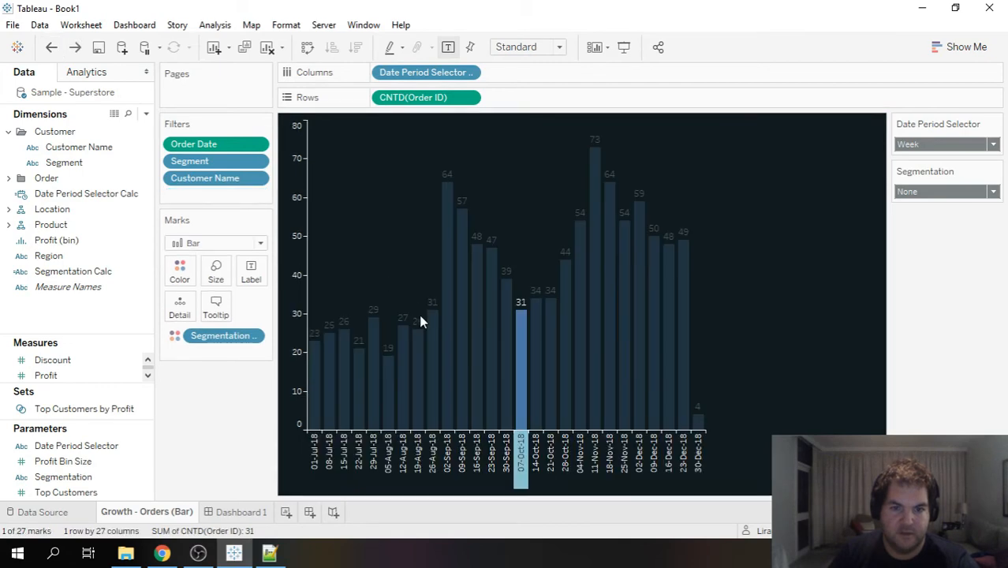
left_click(524, 232)
Return to the dashboard and rename it as Order Growth
left_click(241, 512)
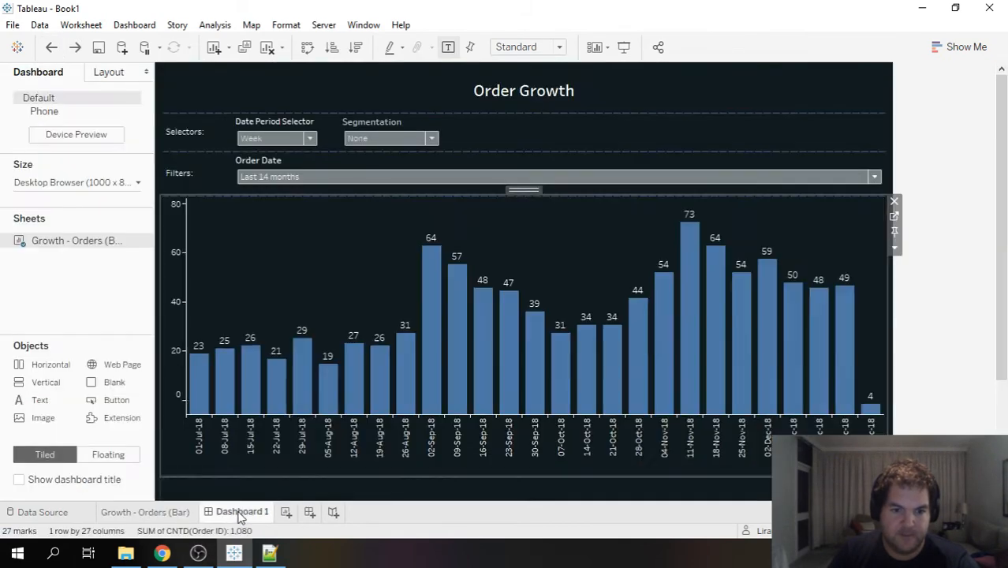
double_click(242, 511)
type("Gr")
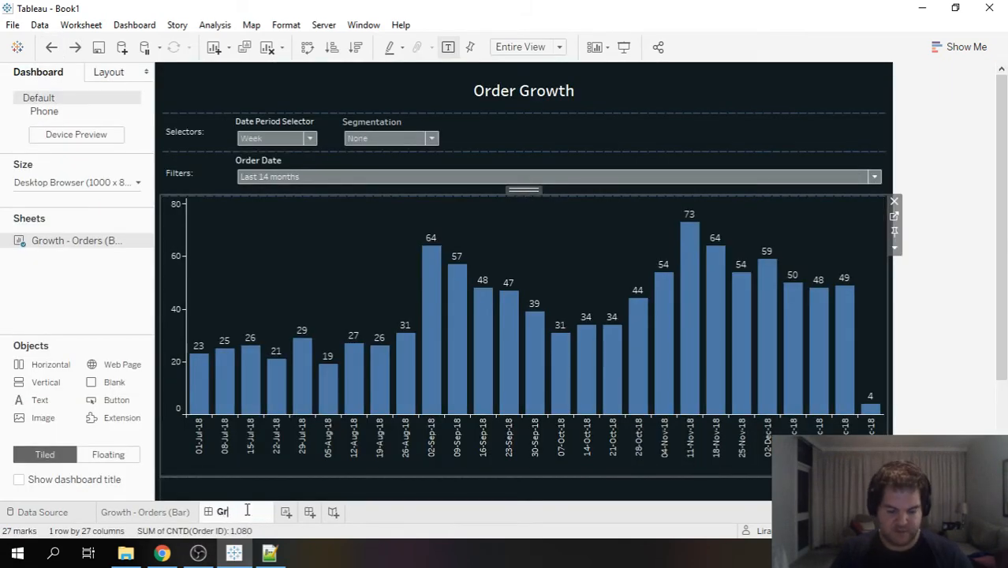
type("owth Ord")
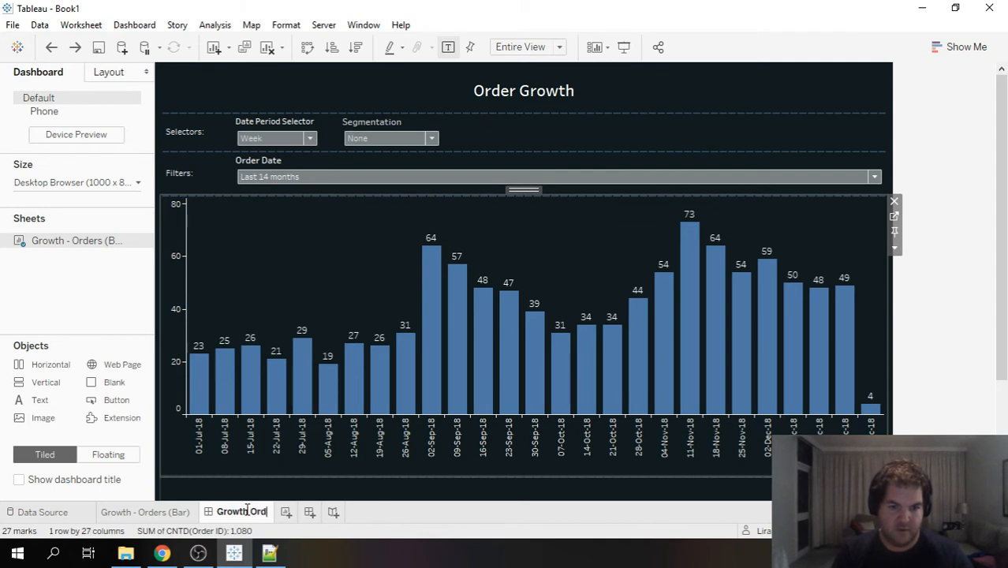
type("ers")
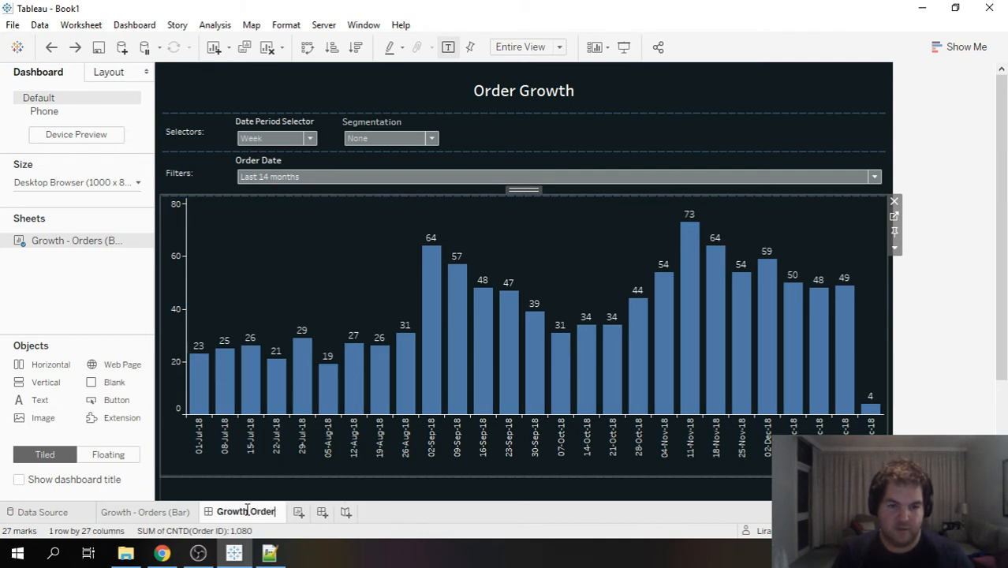
key("BackSpace")
key("BackSpace")
key("BackSpace")
key("BackSpace")
key("BackSpace")
key("BackSpace")
key("BackSpace")
key("BackSpace")
key("BackSpace")
key("BackSpace")
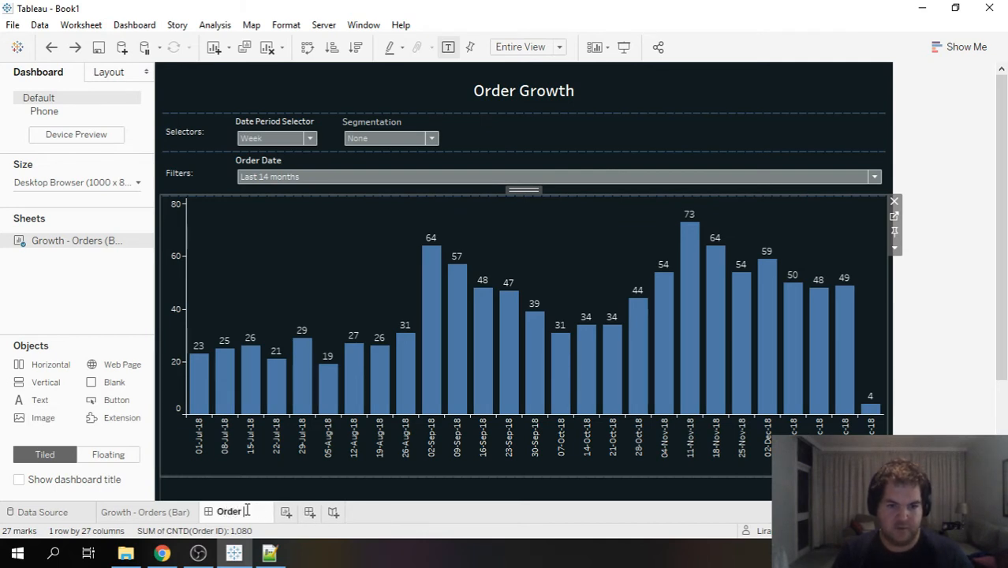
type("th")
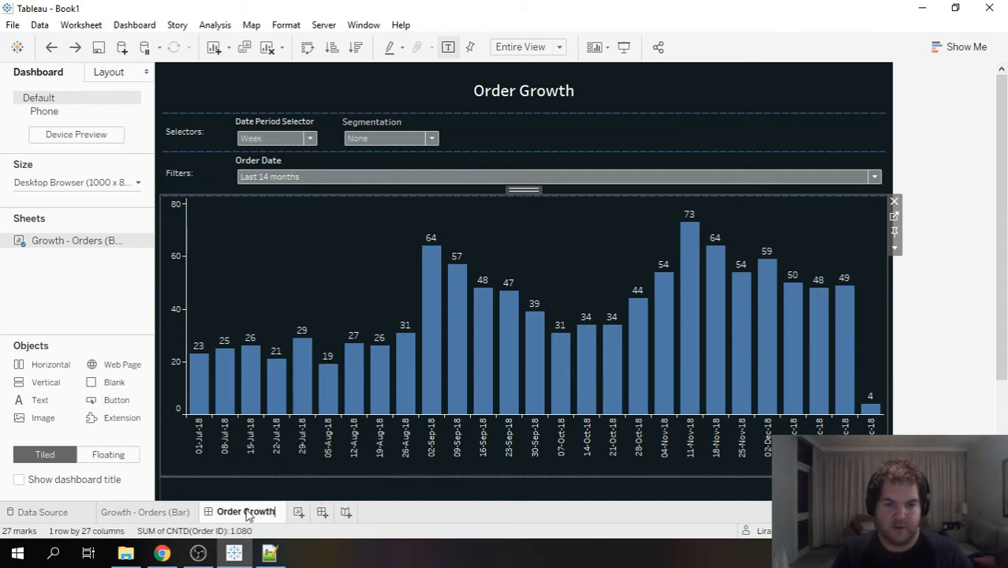
key("Return")
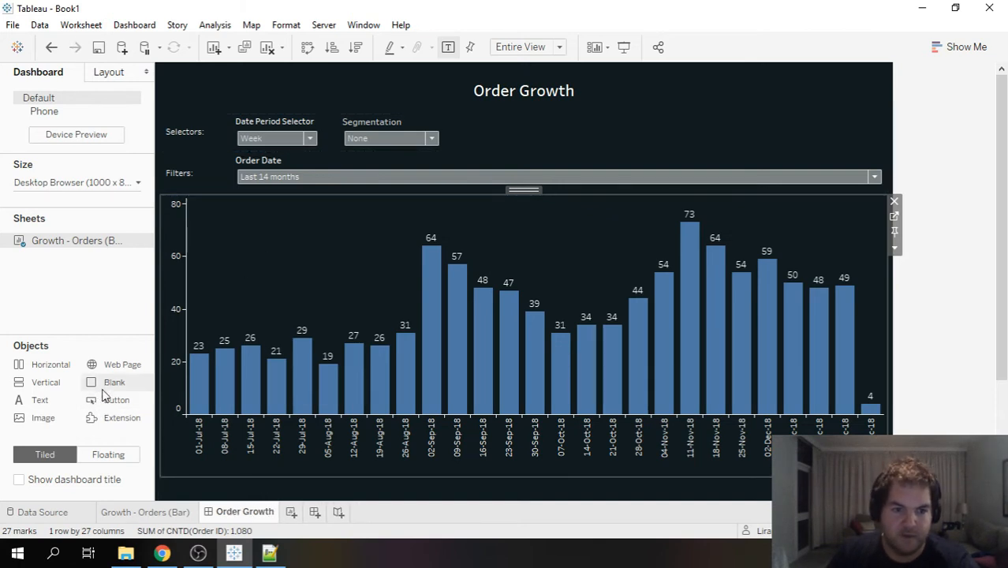
Add a Blank object after the Order Date filter and narrow the filter to the width of the Date Period Selector
left_click_drag(105, 385, 697, 169)
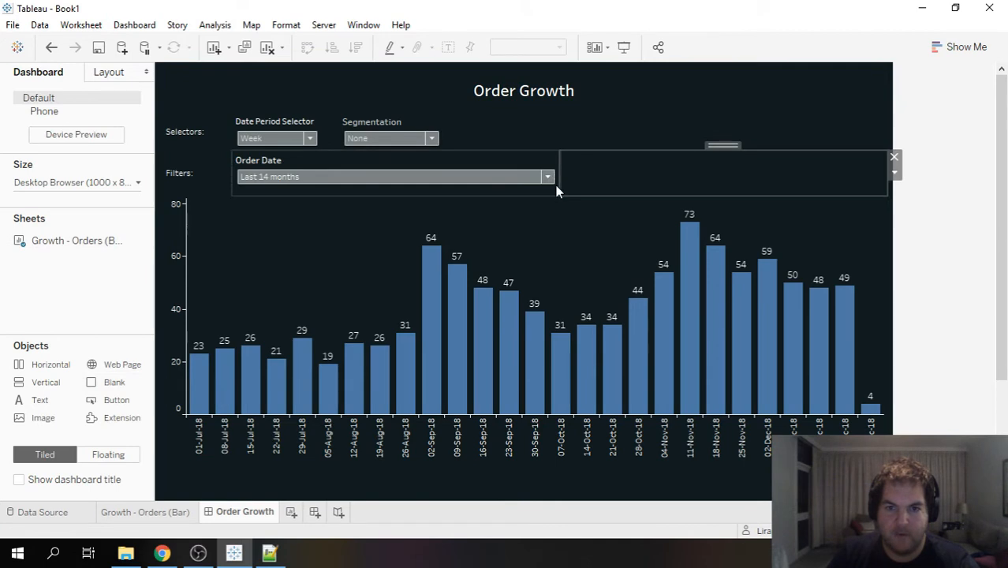
left_click_drag(562, 185, 319, 182)
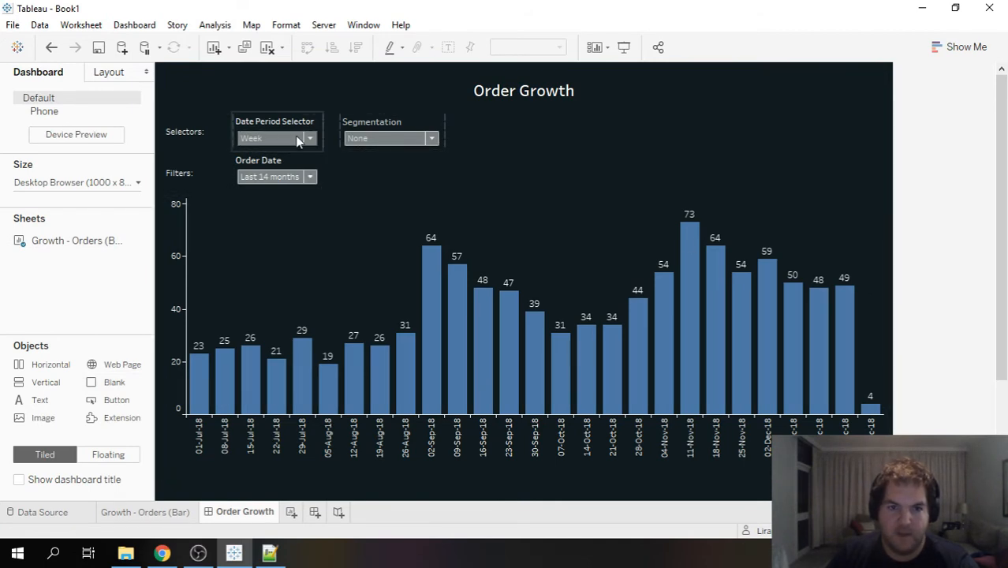
left_click_drag(1005, 262, 997, 229)
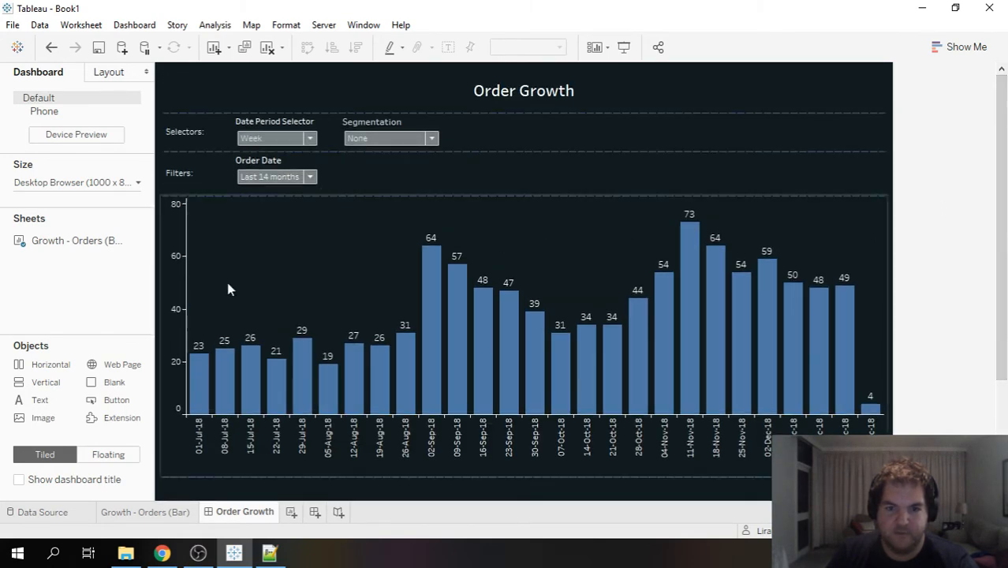
Set the fit of the order chart on the dashboard to Standard
left_click(766, 226)
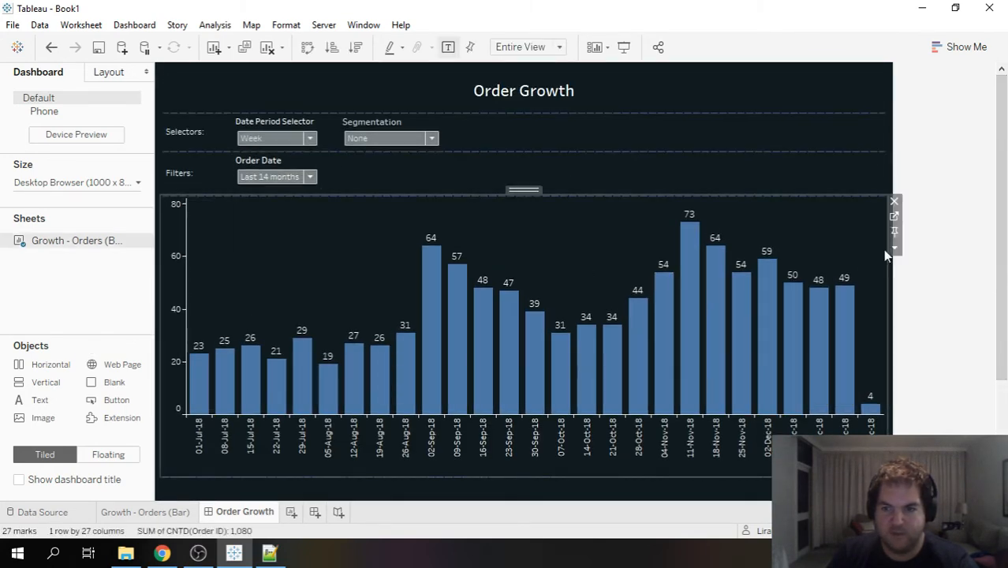
left_click(882, 249)
mouse_move(914, 247)
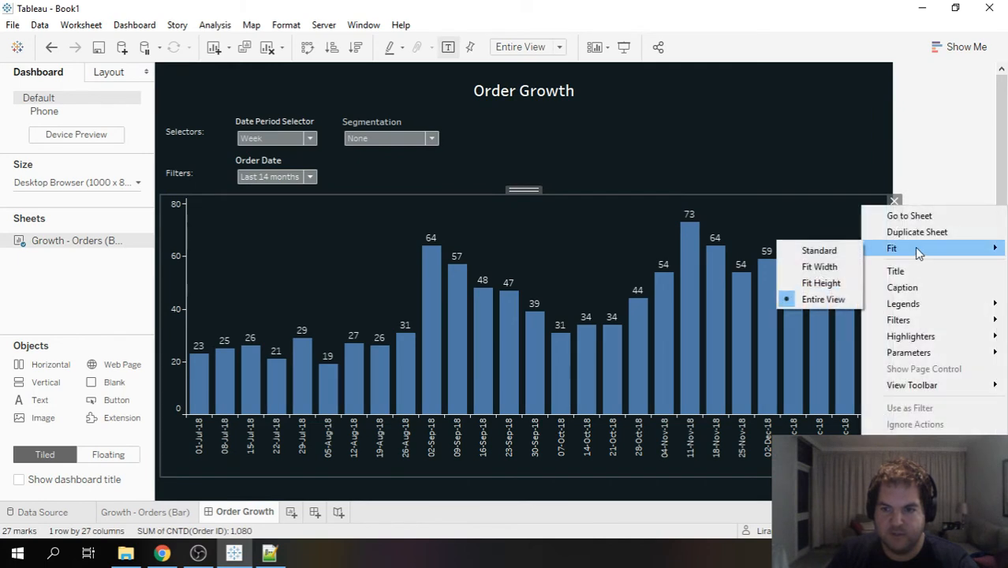
left_click(820, 250)
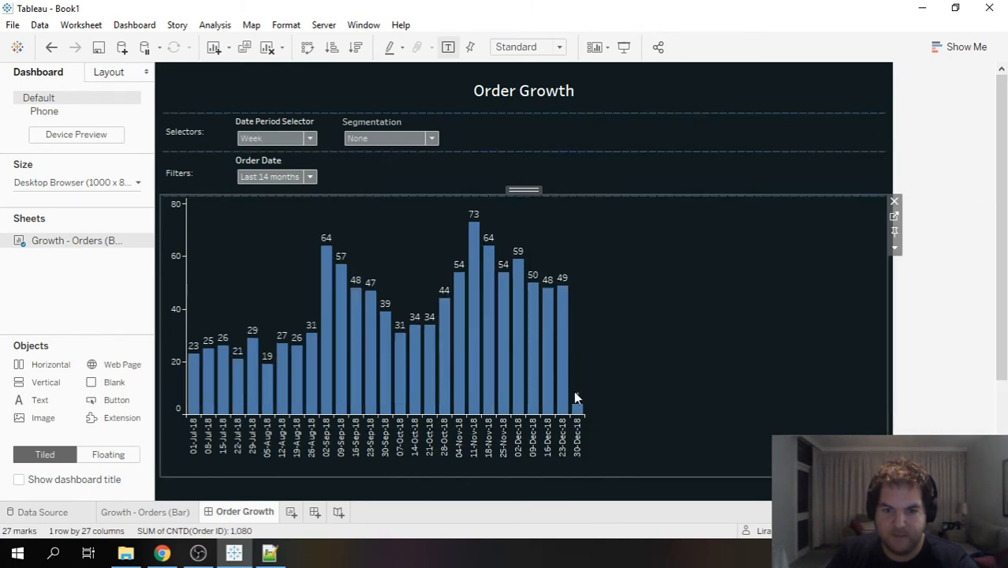
Try enlarging the order chart's plot area within its dashboard zone, and undo the resize
left_click_drag(585, 439, 621, 435)
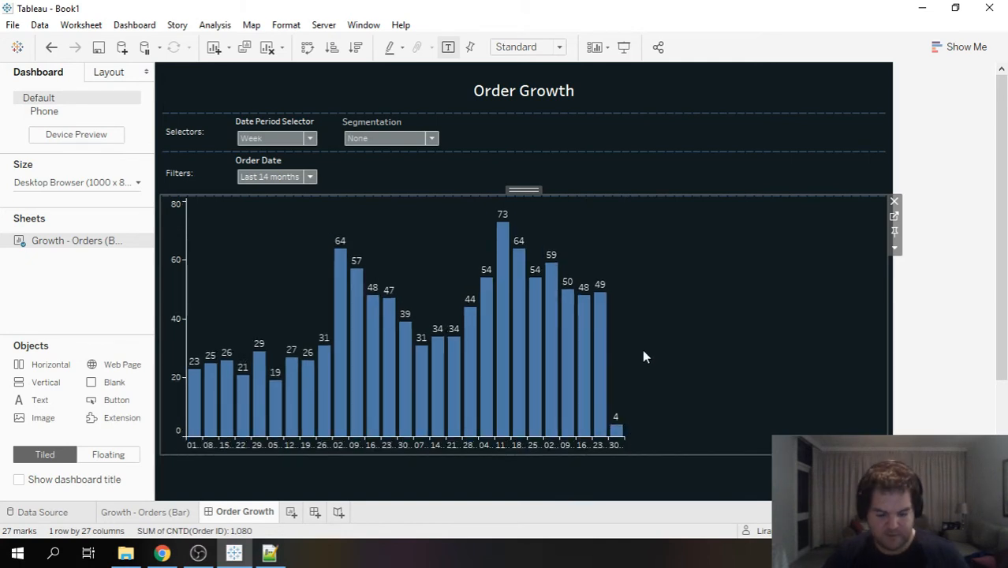
key("ctrl+z")
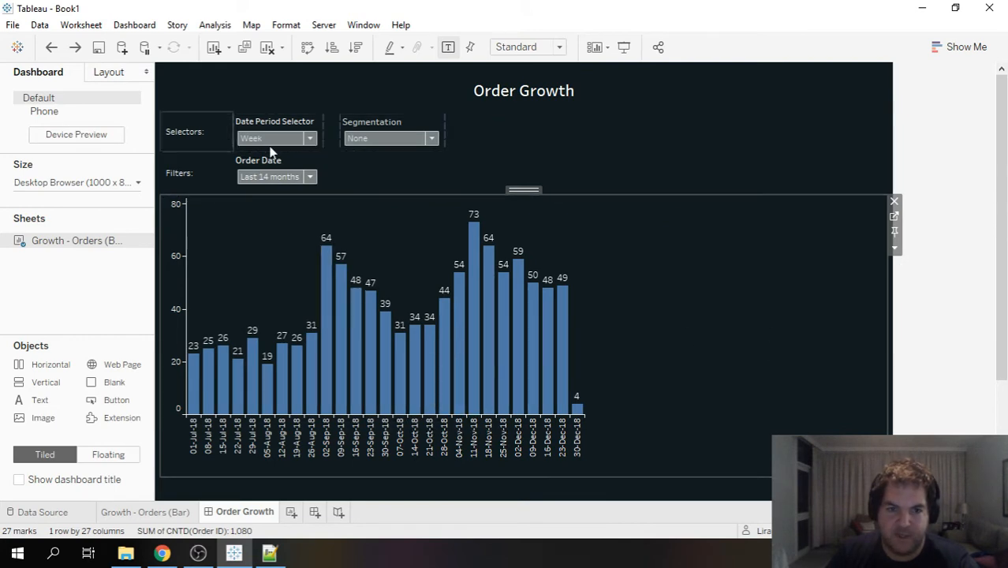
left_click(894, 247)
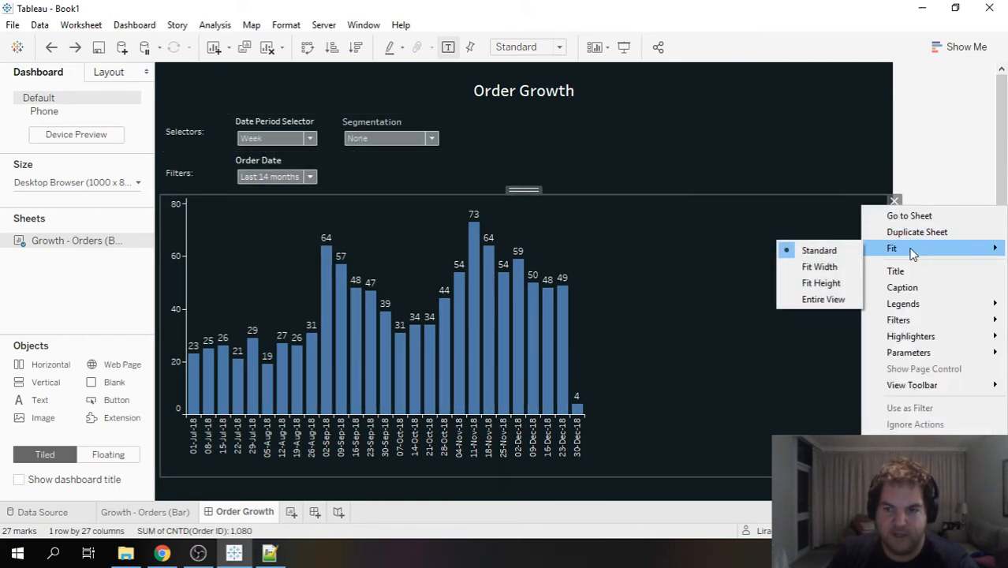
left_click(934, 142)
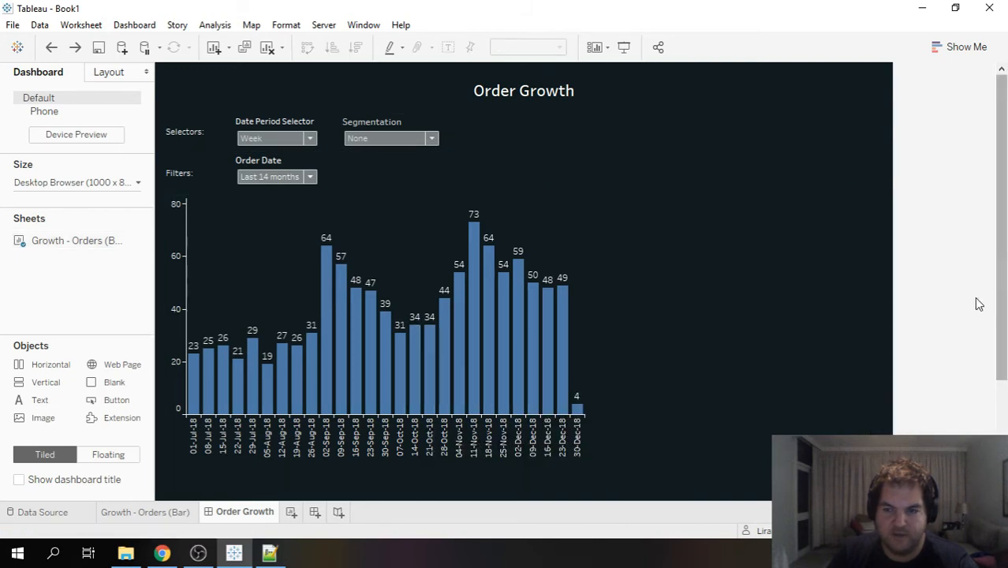
mouse_move(1001, 253)
left_mouse_down()
mouse_move(1003, 347)
mouse_move(1003, 262)
left_mouse_up()
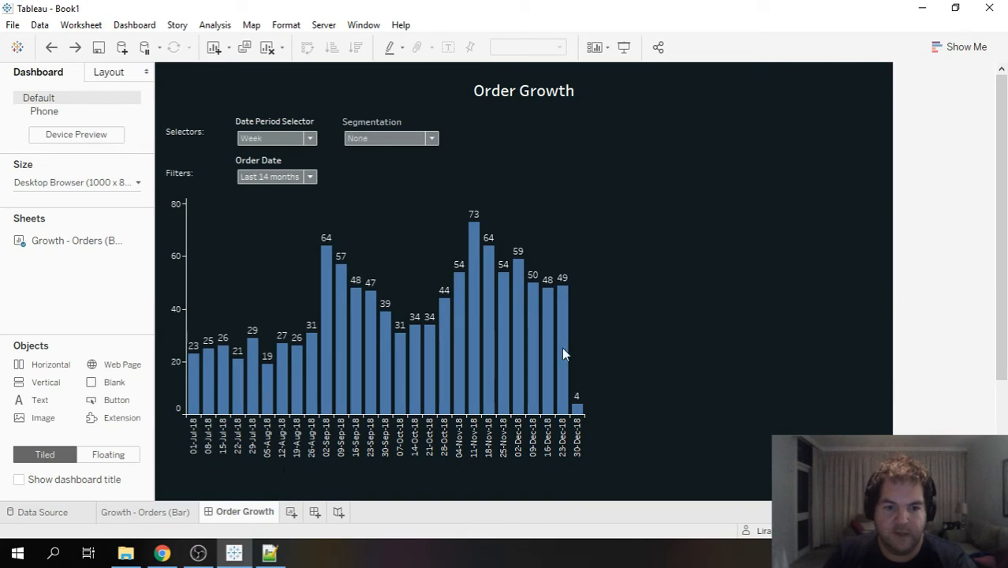
Try to save the workbook and dismiss the Tableau Public sign-in window
key("ctrl+s")
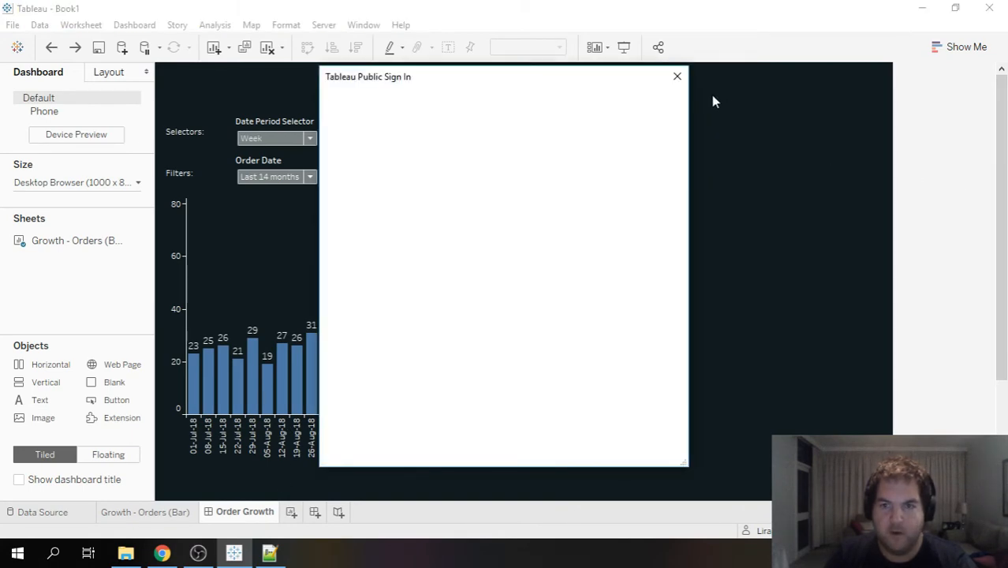
left_click(677, 77)
scroll(985, 181, "down", 3)
scroll(985, 181, "up", 2)
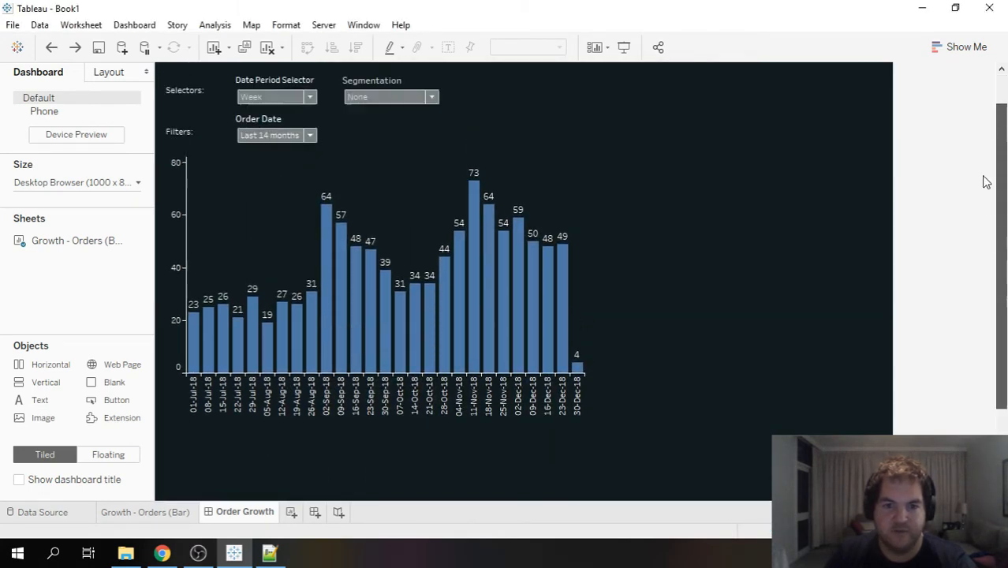
scroll(985, 181, "up", 1)
scroll(307, 359, "down", 1)
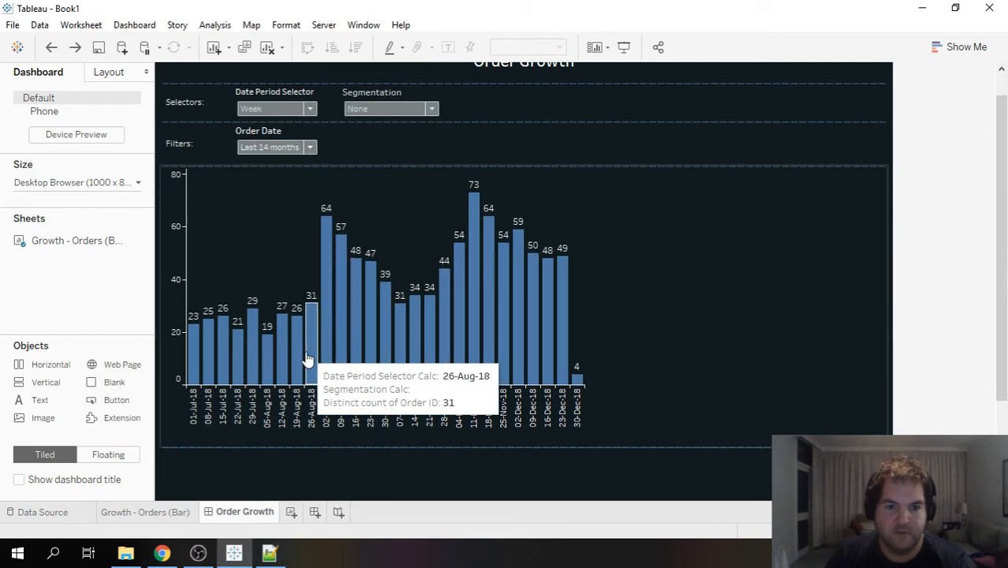
scroll(496, 456, "down", 3)
scroll(650, 372, "up", 2)
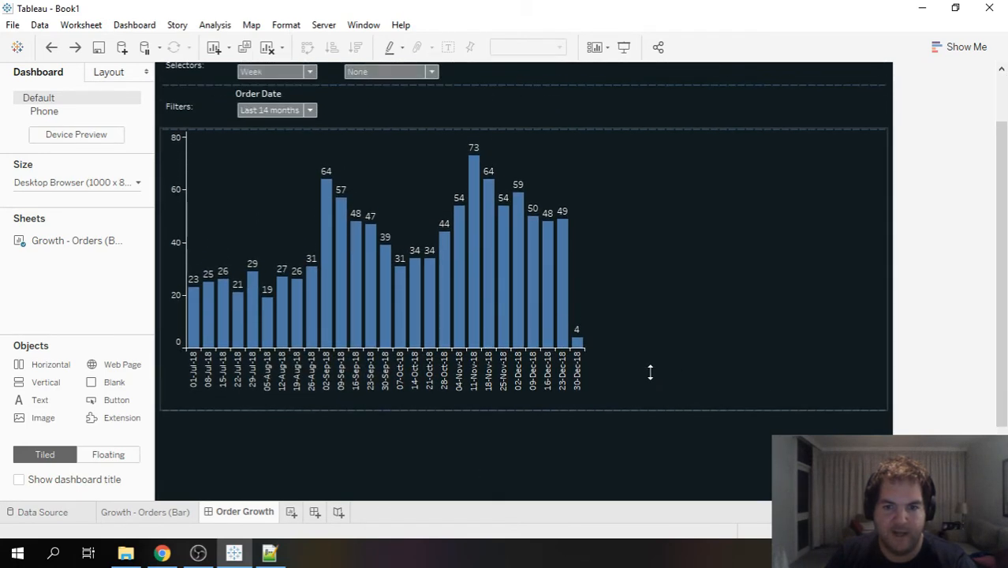
scroll(650, 372, "up", 2)
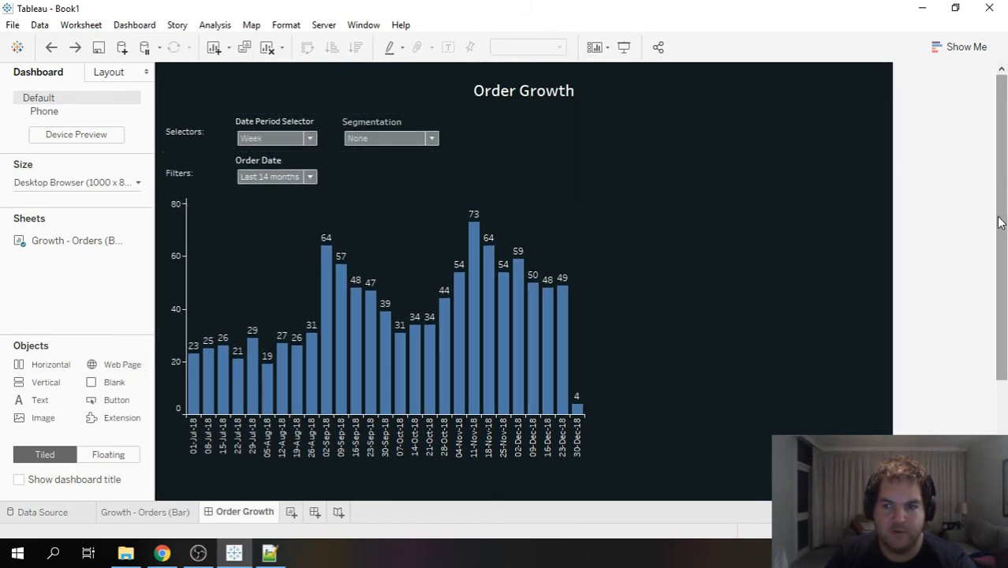
scroll(999, 222, "down", 3)
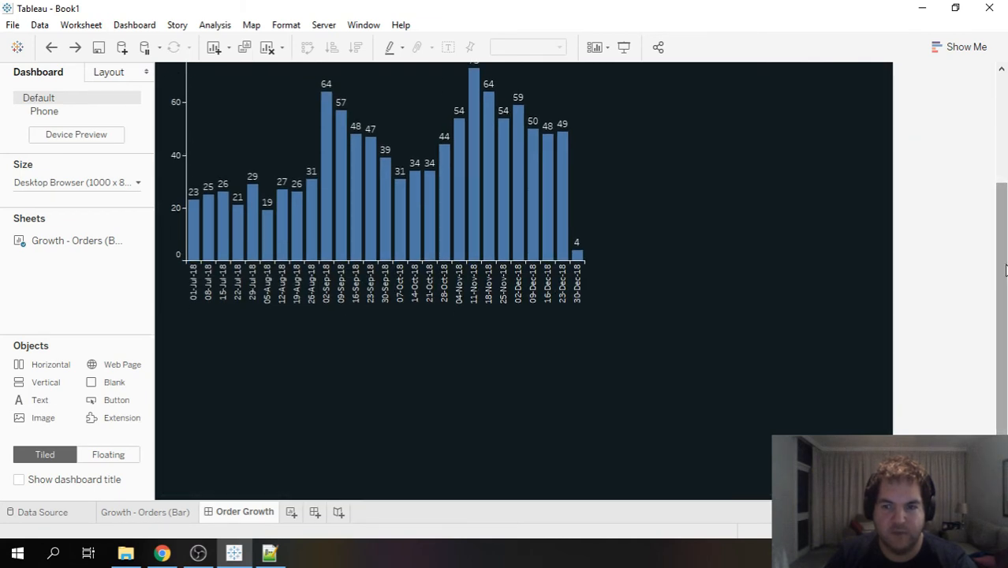
left_click_drag(1001, 282, 998, 69)
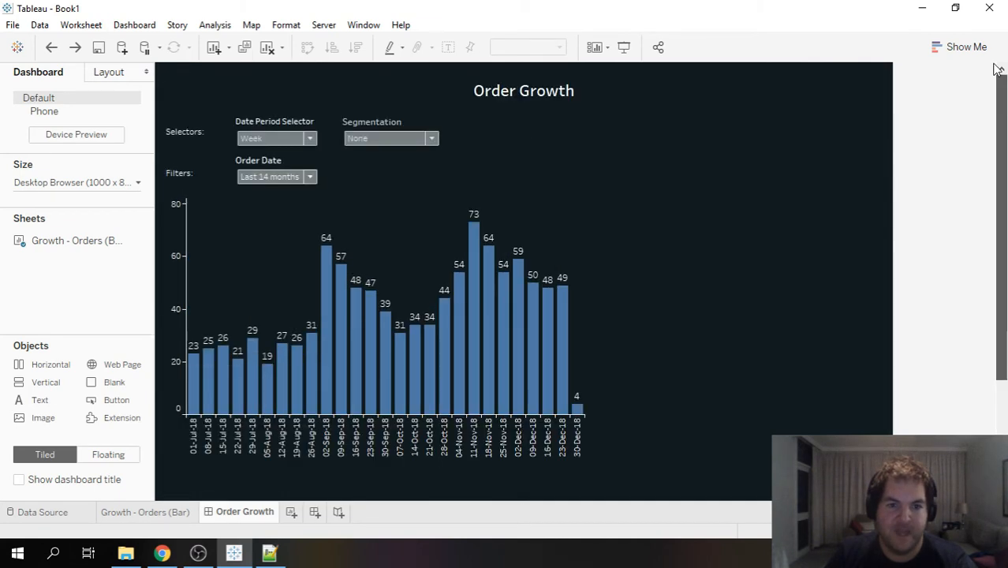
Set the dashboard's fixed height to 1200 px
left_click(94, 182)
left_click(109, 273)
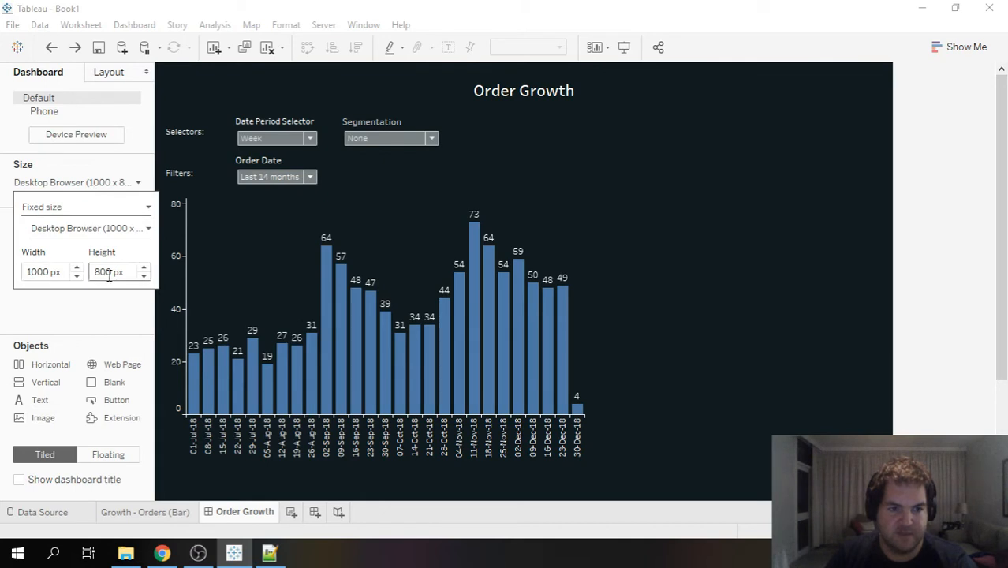
left_click_drag(112, 272, 83, 276)
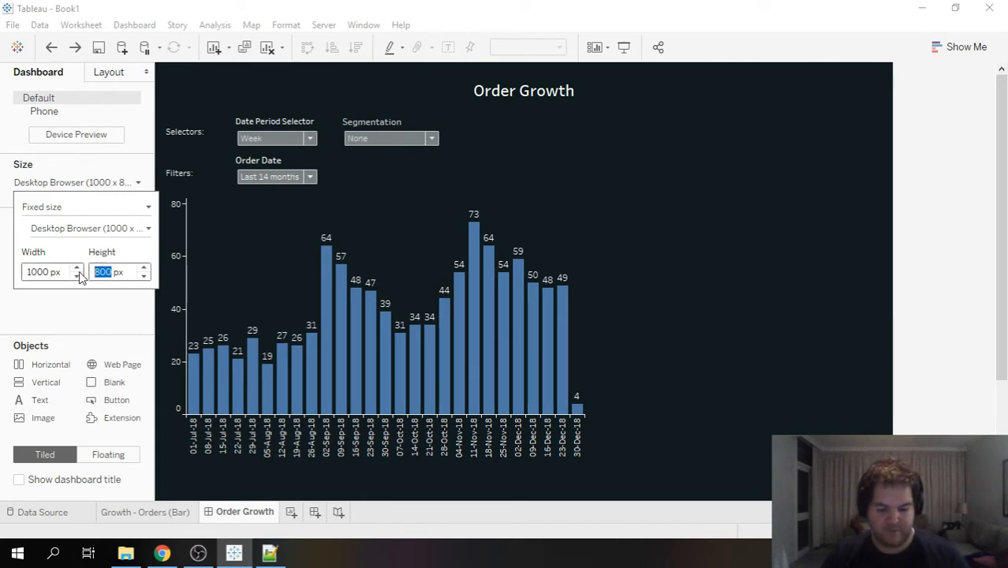
type("1200")
key("Return")
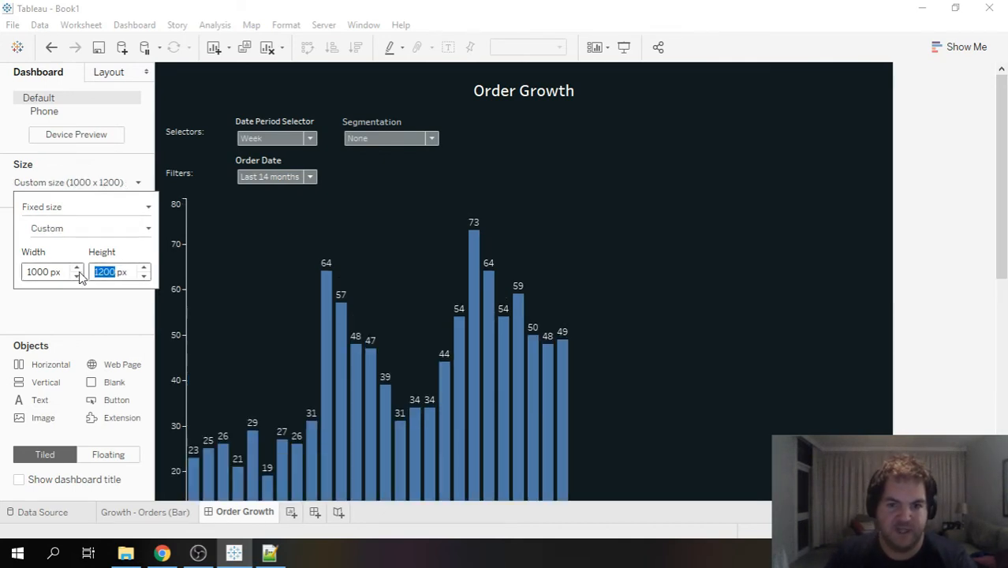
Shorten the order chart's zone on the dashboard by raising its lower edge, leaving more empty space beneath it
left_click_drag(1000, 192, 1005, 357)
left_click(406, 327)
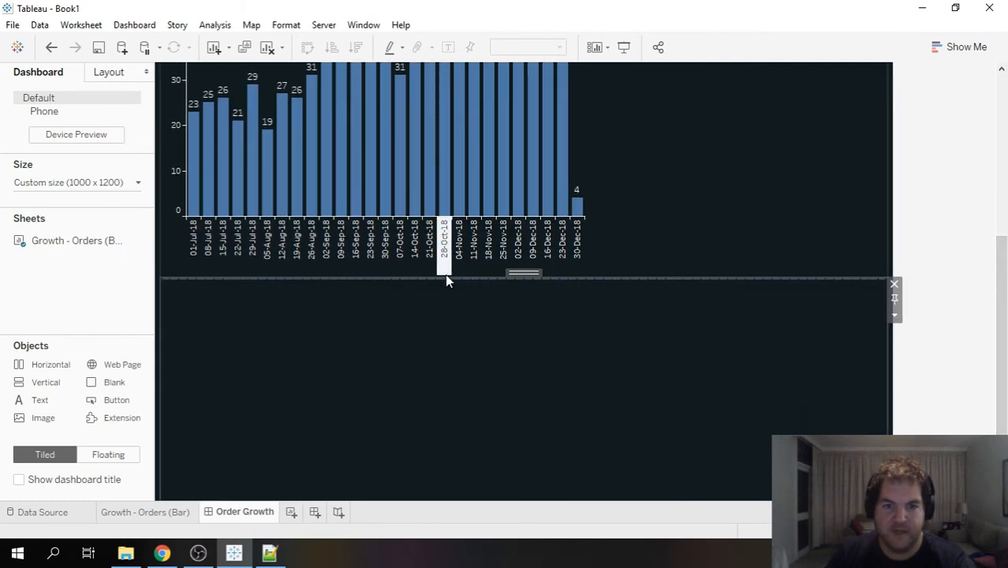
left_click_drag(459, 277, 458, 138)
scroll(719, 219, "up", 5)
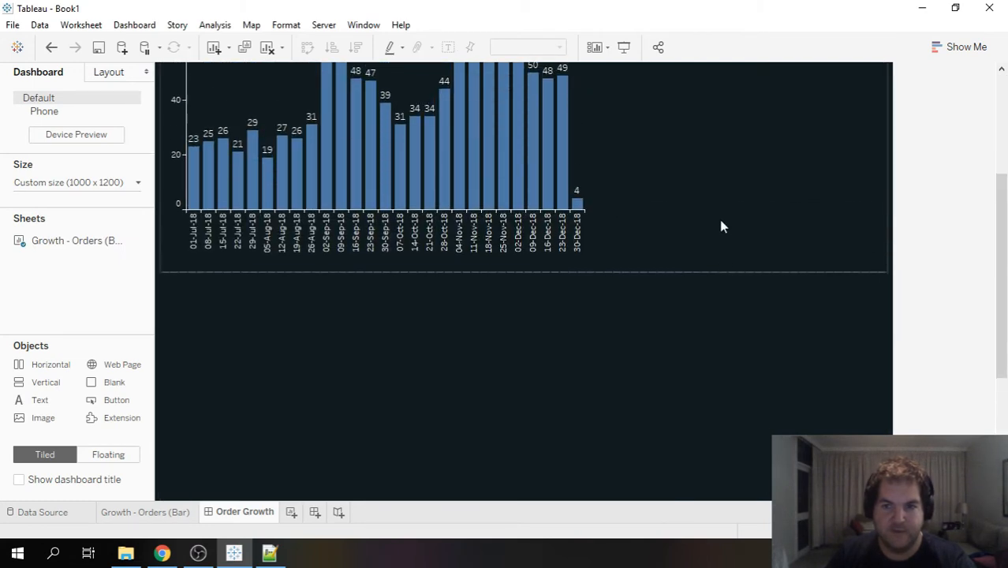
scroll(719, 226, "up", 2)
left_click(744, 276)
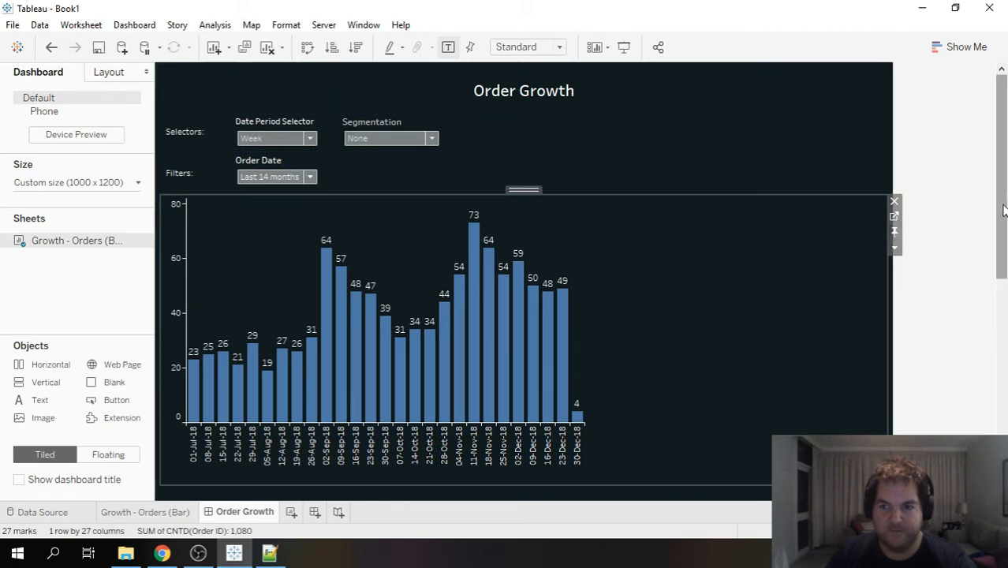
left_click_drag(1001, 220, 1004, 345)
scroll(596, 375, "up", 2)
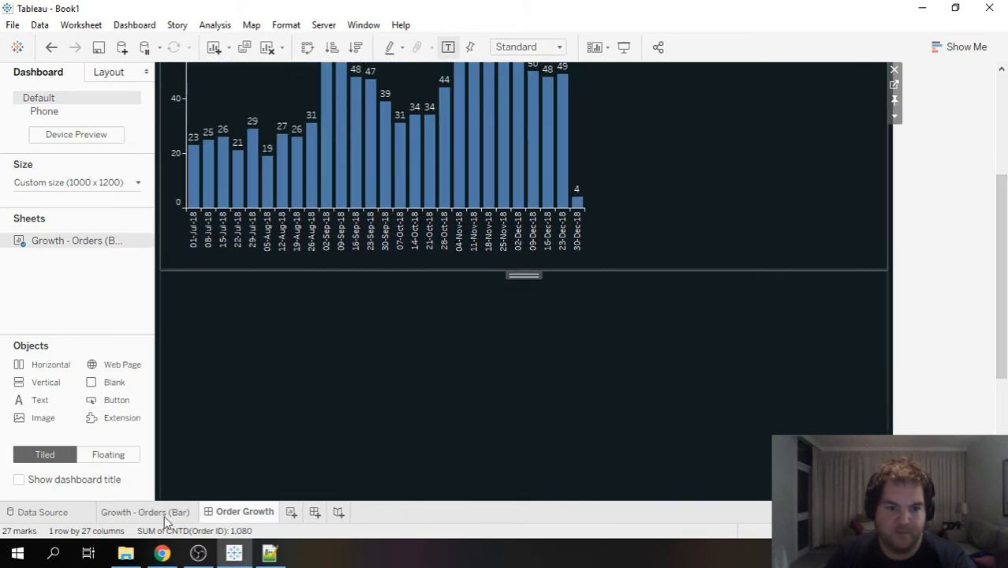
Add a new worksheet ahead of the Order Growth dashboard and colour both worksheet tabs blue
left_click(293, 513)
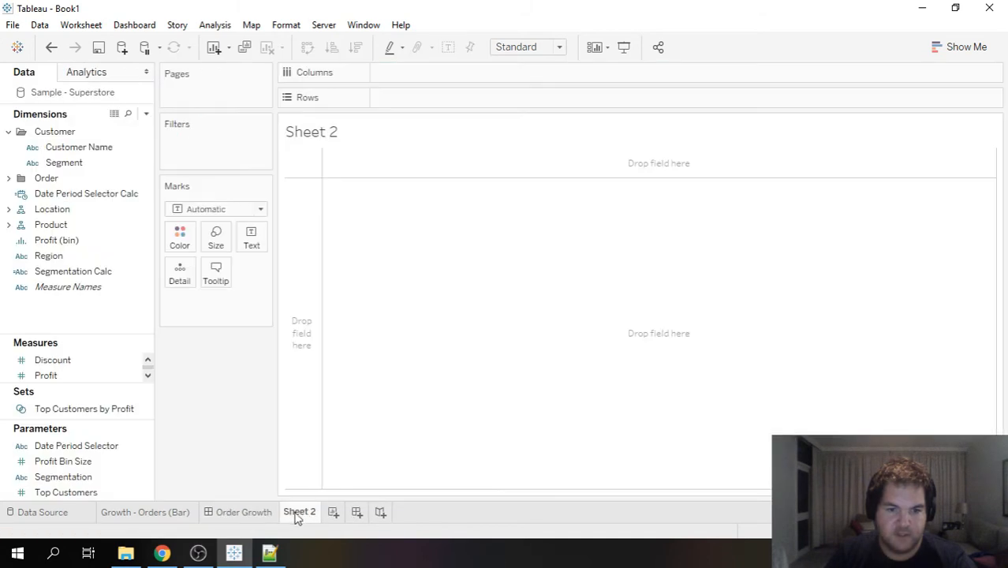
left_click_drag(296, 514, 217, 510)
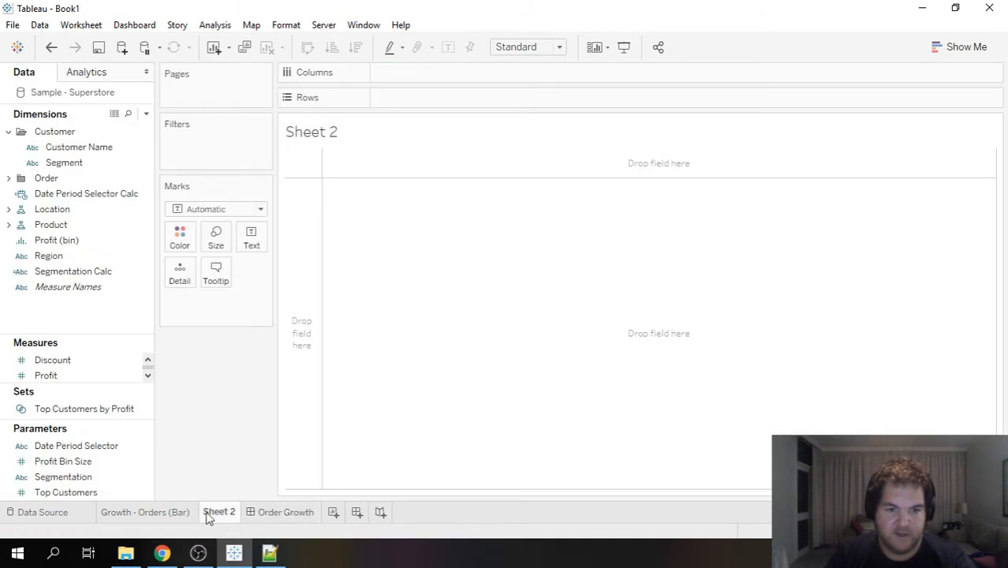
left_click(174, 514)
right_click(173, 513)
mouse_move(236, 497)
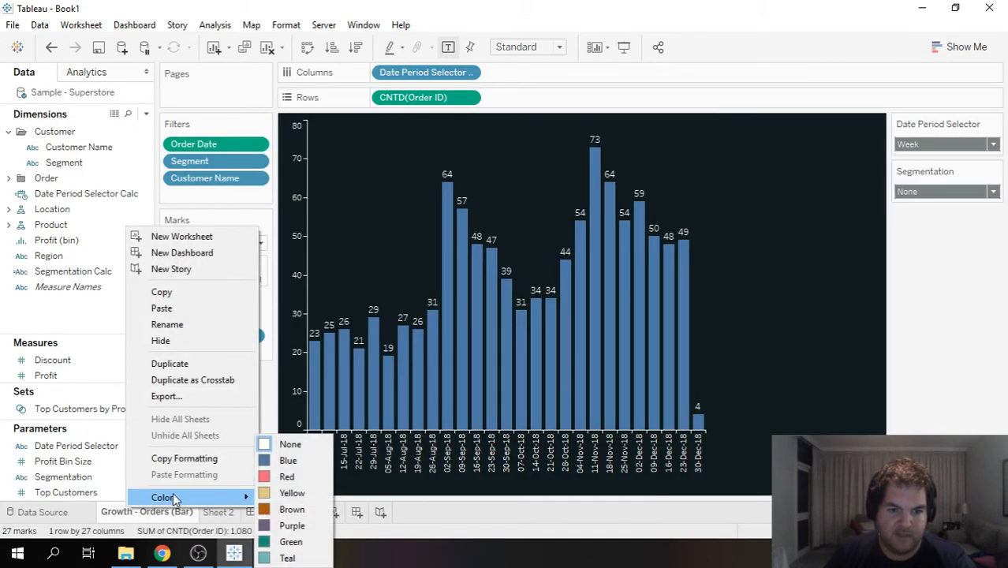
left_click(278, 463)
left_click(227, 513)
right_click(227, 512)
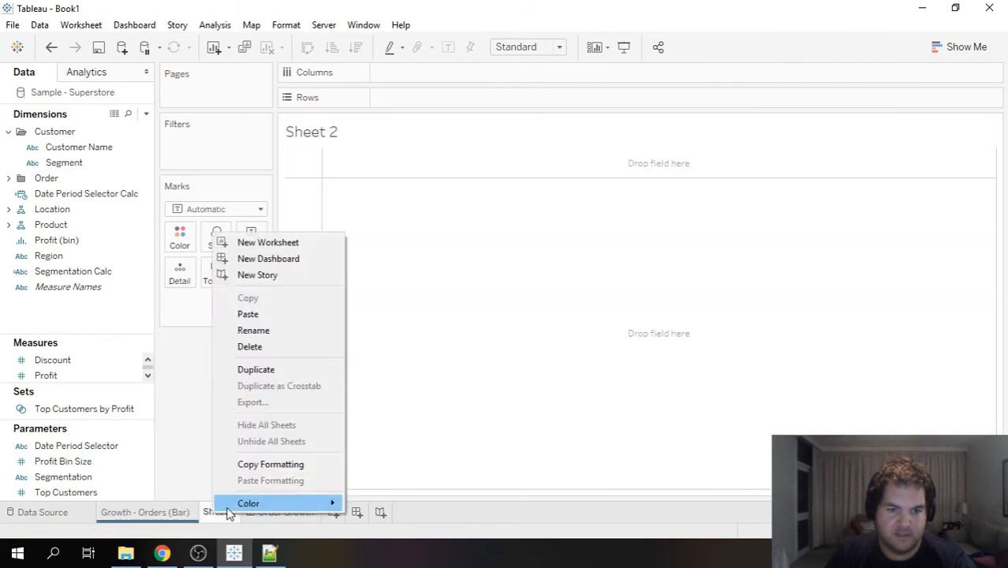
left_click(374, 460)
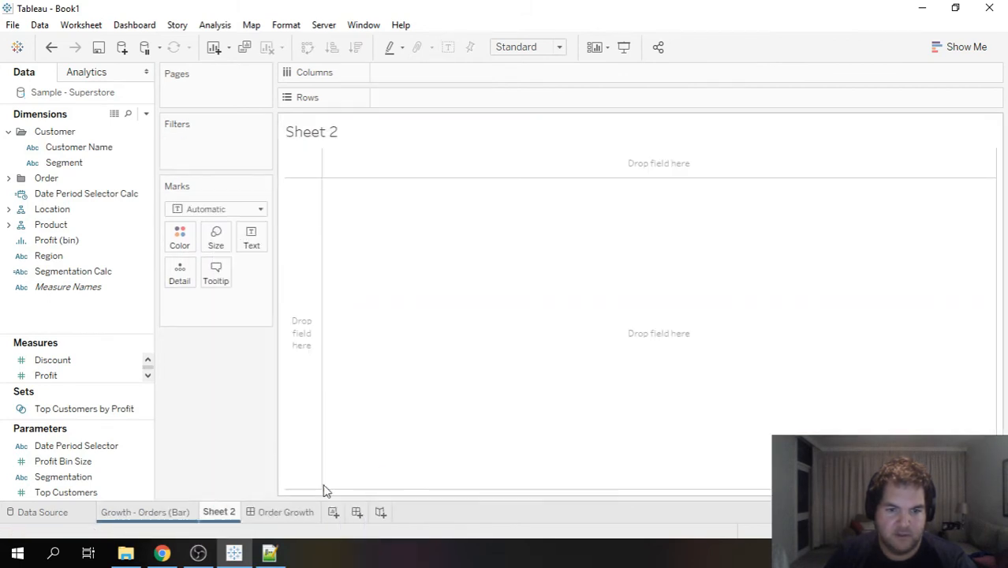
Colour the Order Growth dashboard's tab red
left_click(281, 512)
right_click(280, 512)
mouse_move(379, 500)
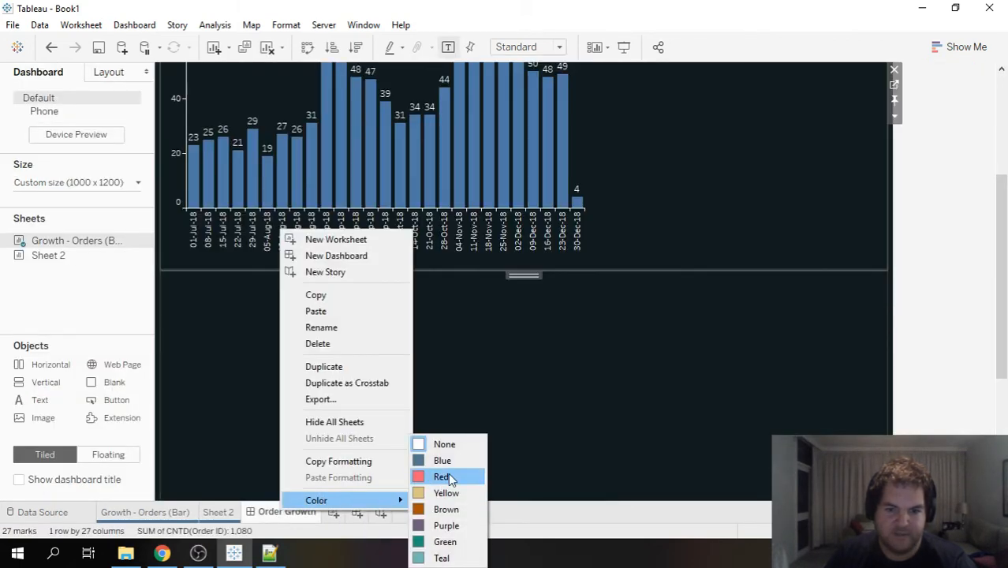
left_click(448, 475)
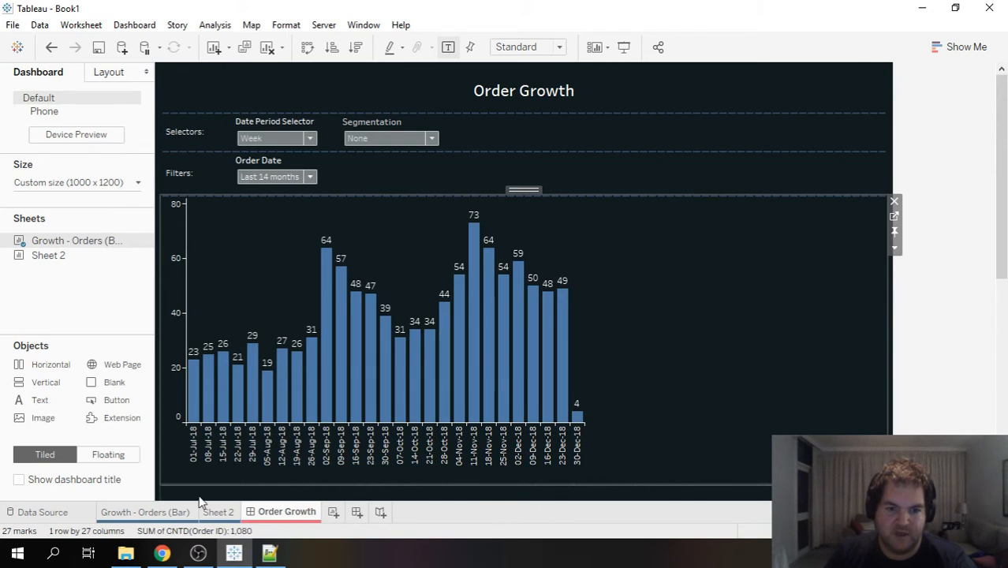
Rename the new worksheet as Growth - Orders (MW)
left_click(217, 513)
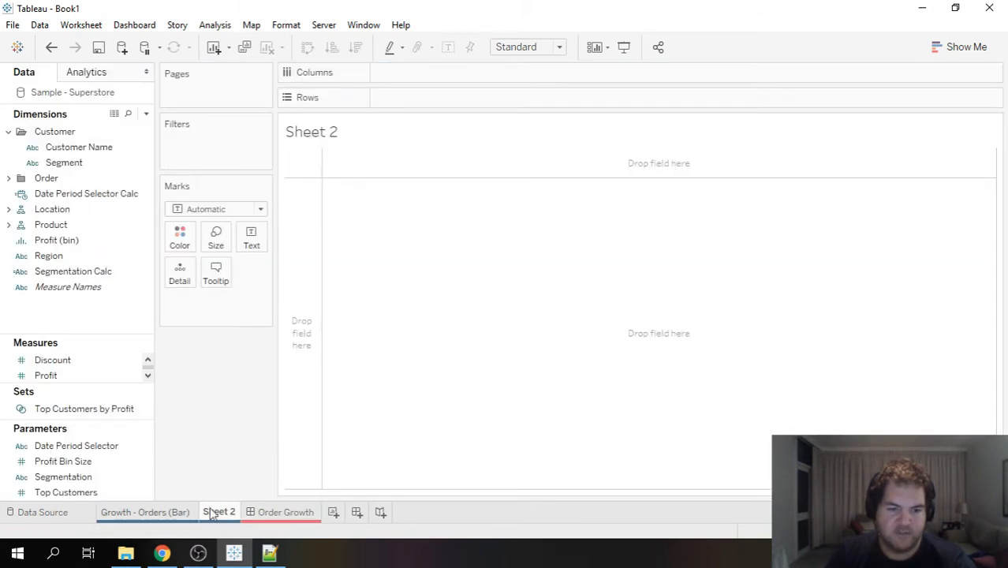
double_click(210, 513)
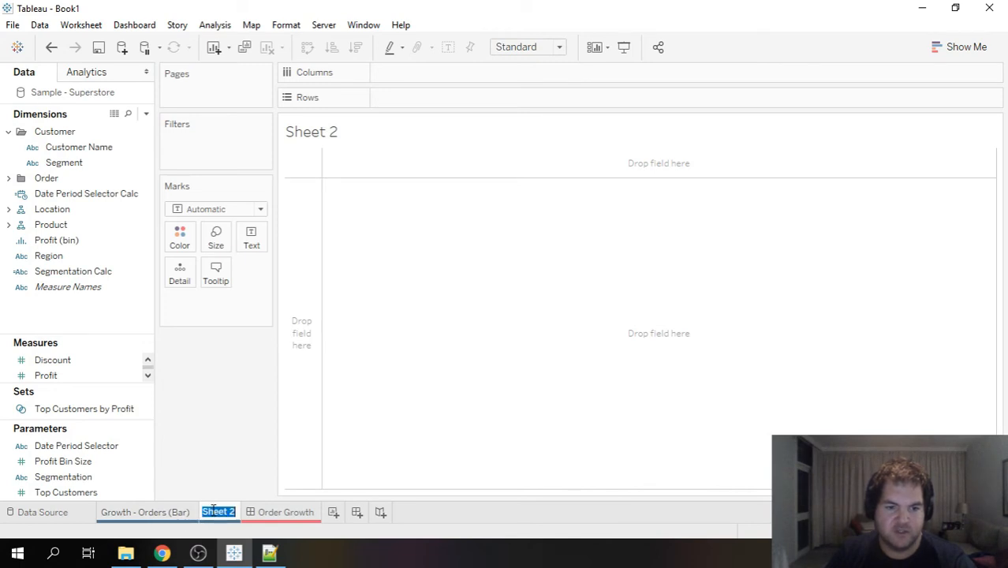
type("G")
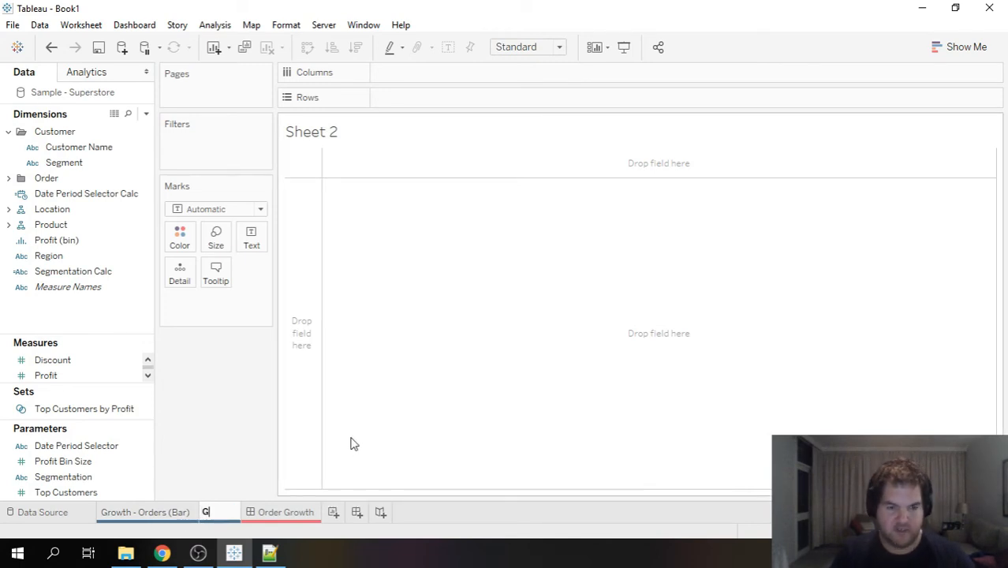
type("rowth - O")
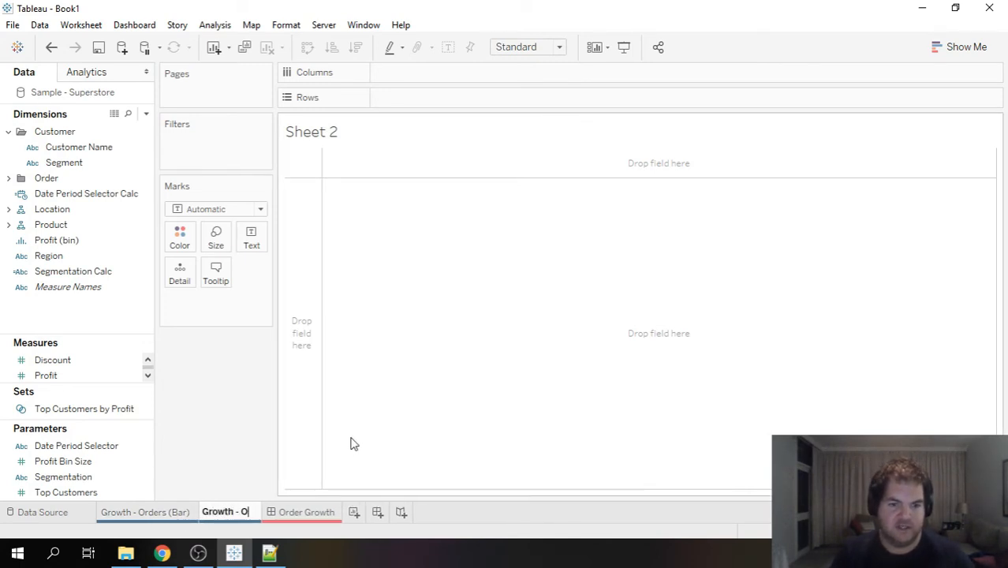
type("rders (MW)")
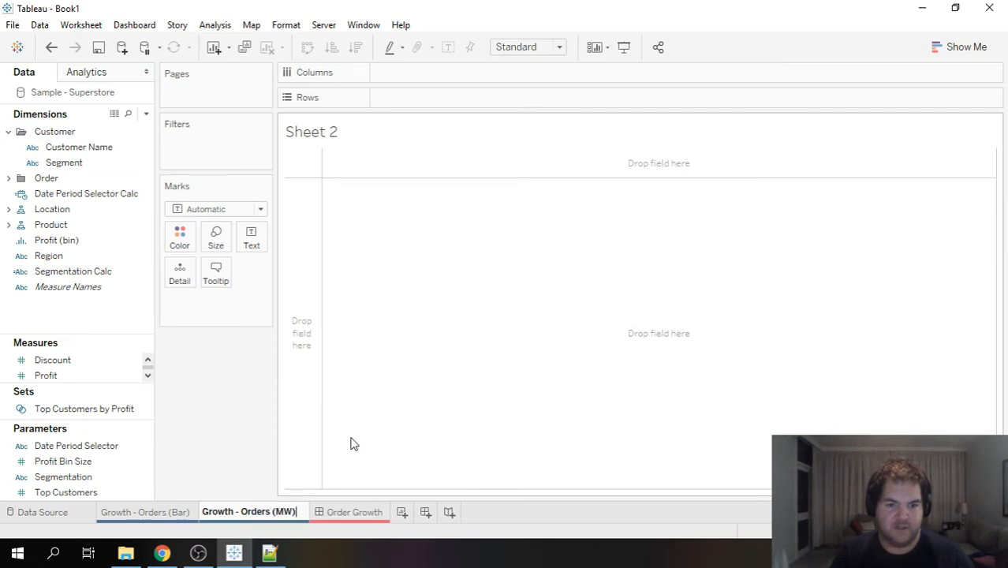
key("Return")
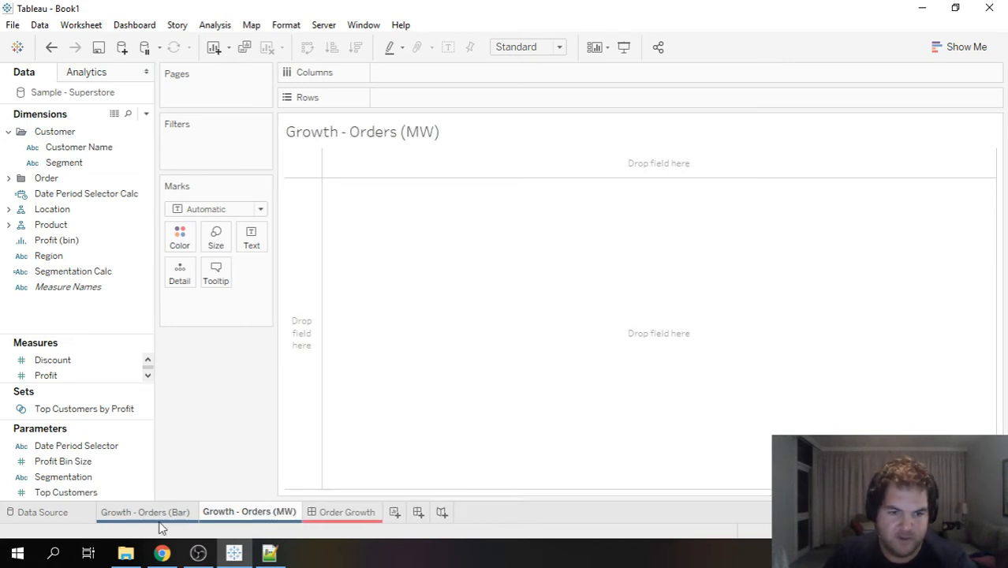
Copy the formatting of the Growth - Orders (Bar) sheet and paste it onto the Growth - Orders (MW) sheet
left_click(163, 514)
right_click(169, 510)
left_click(226, 472)
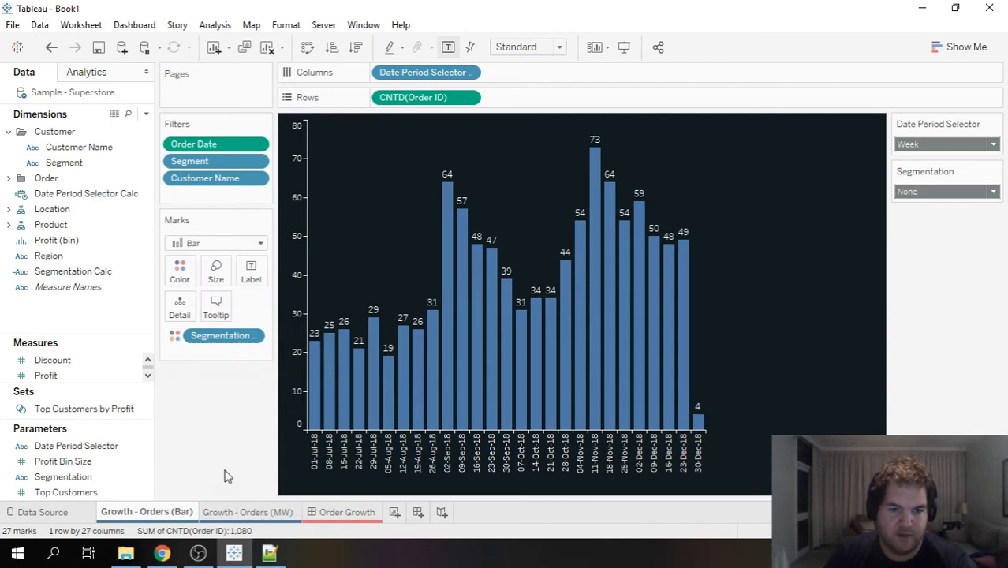
left_click(257, 517)
right_click(260, 513)
left_click(313, 477)
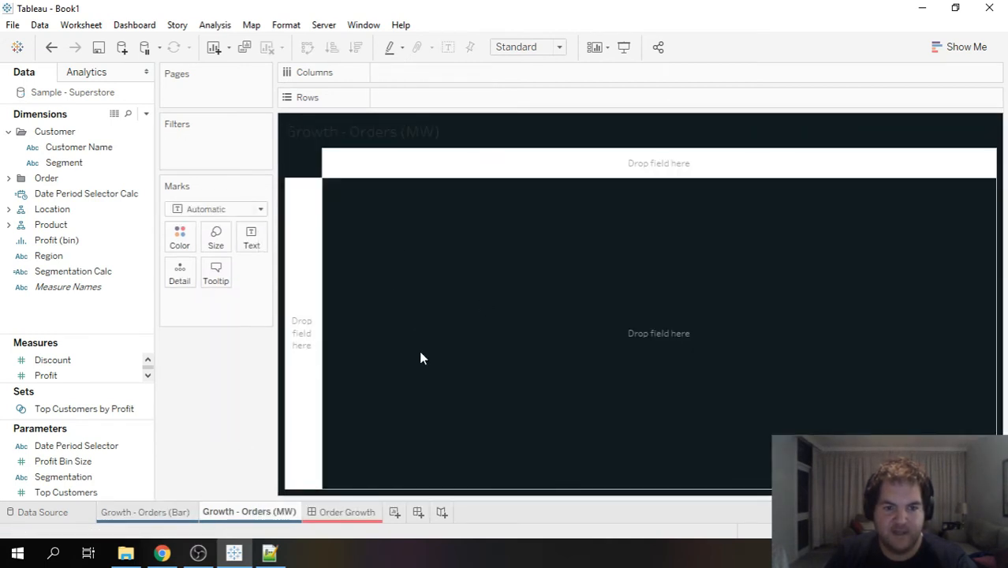
left_click(203, 555)
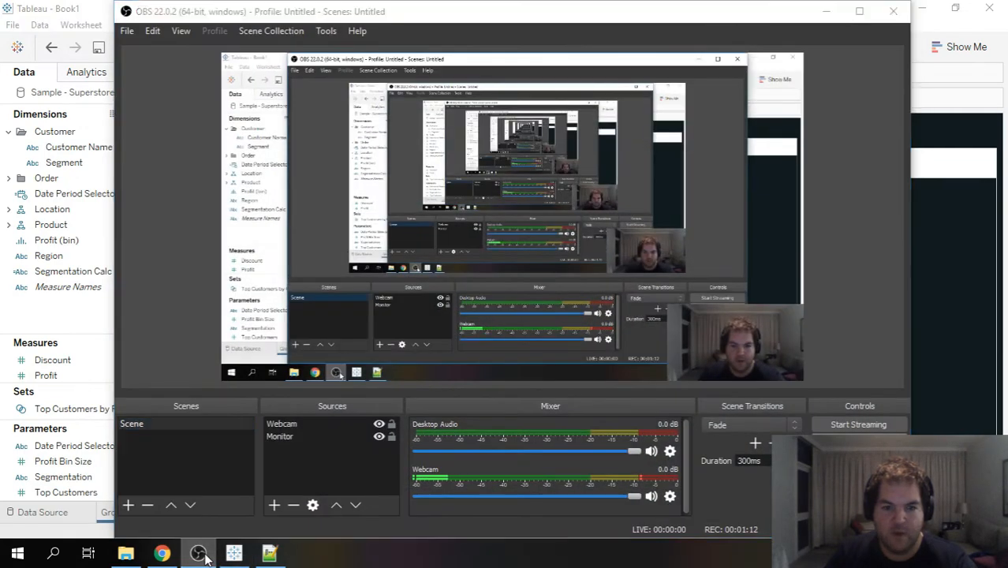
left_click(202, 555)
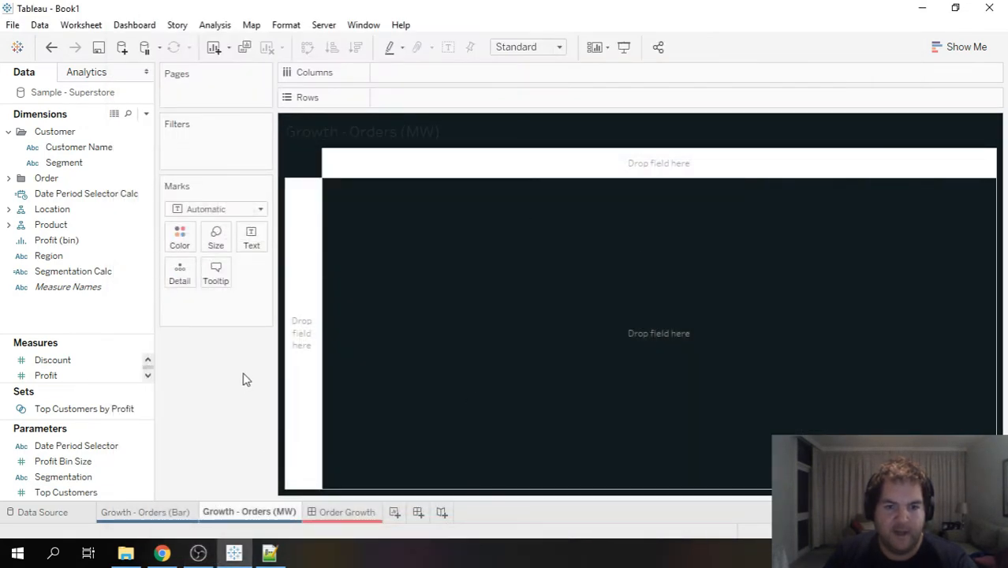
Hide the title of the Growth - Orders (MW) worksheet
right_click(383, 126)
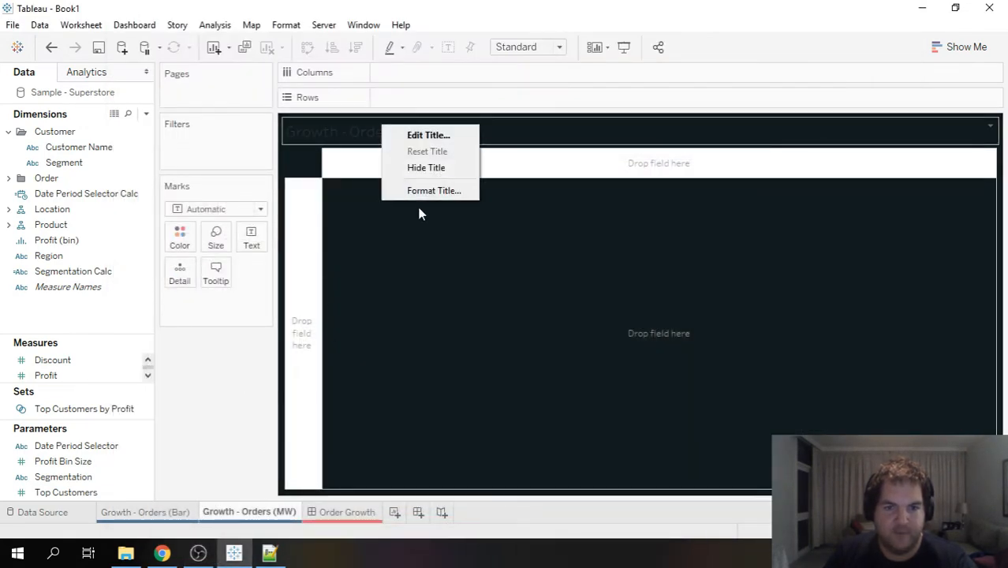
left_click(426, 166)
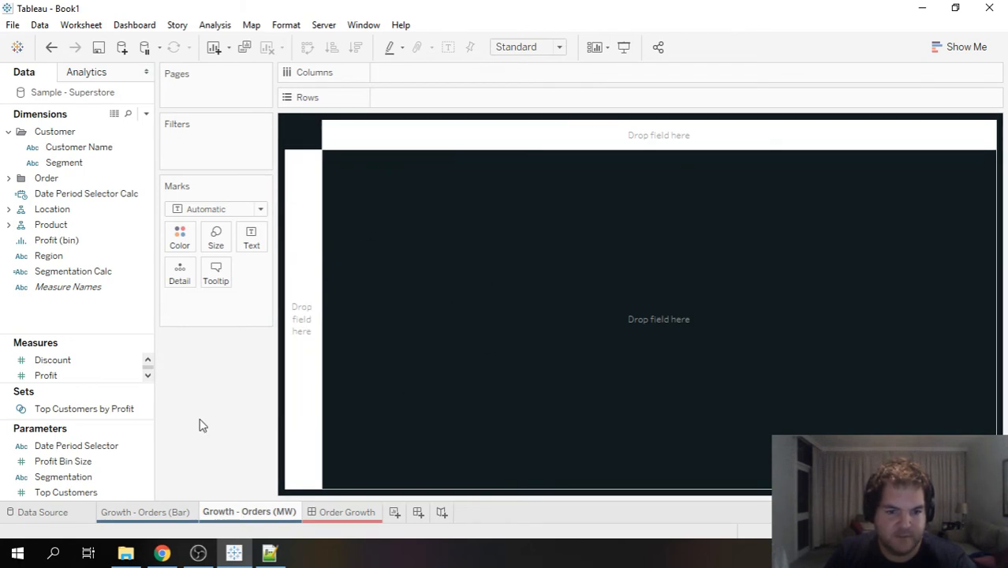
Switch to Notepad++ and examine the WINDOW_SUM formula that uses the Window Range parameter
left_click(268, 554)
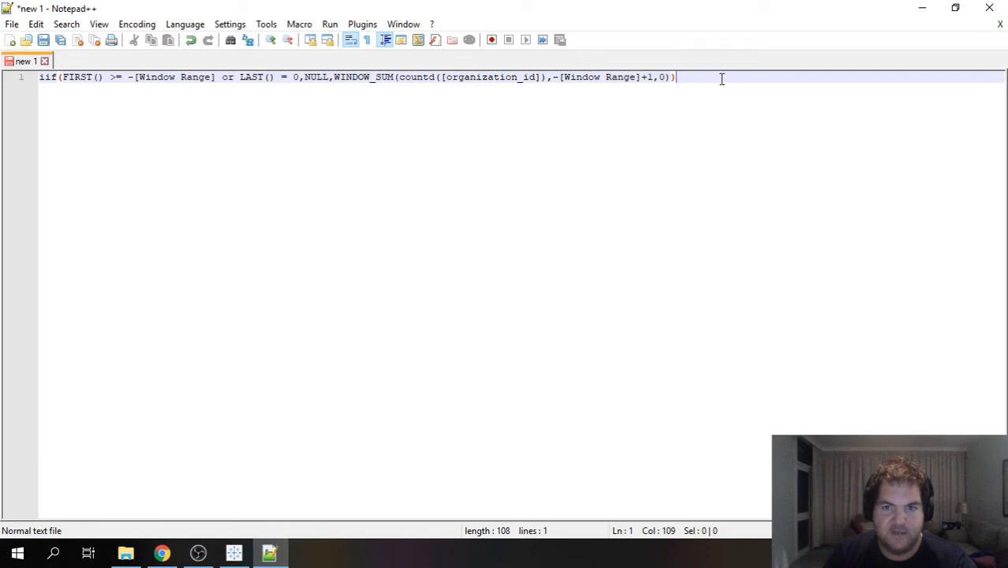
left_click_drag(721, 79, 42, 78)
left_click(673, 97)
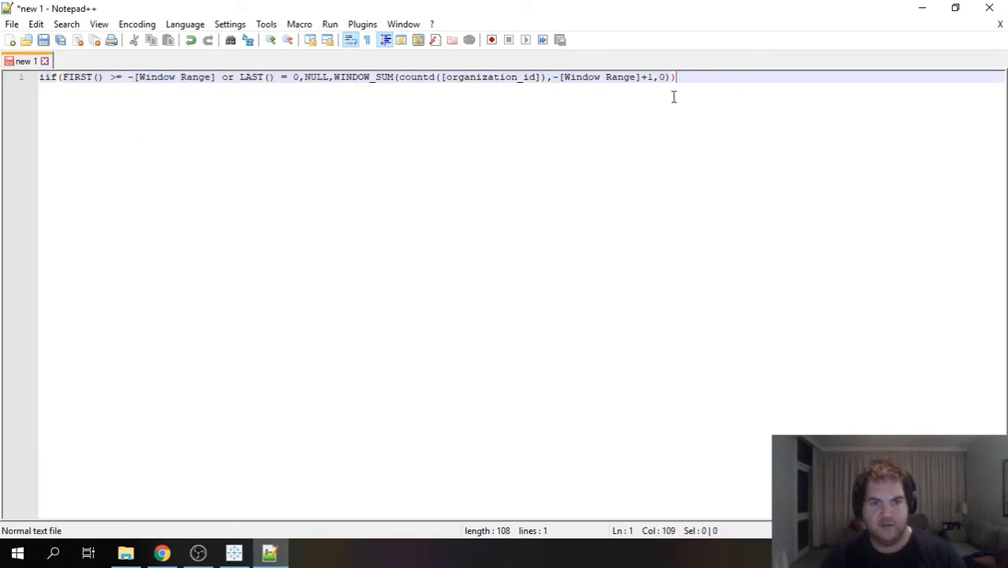
left_click_drag(702, 78, 38, 70)
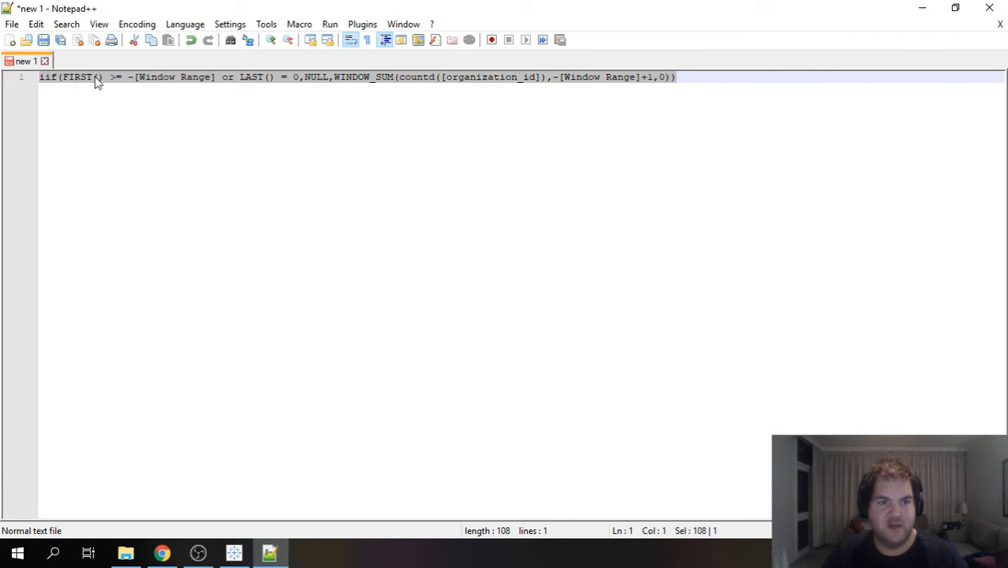
left_click(195, 97)
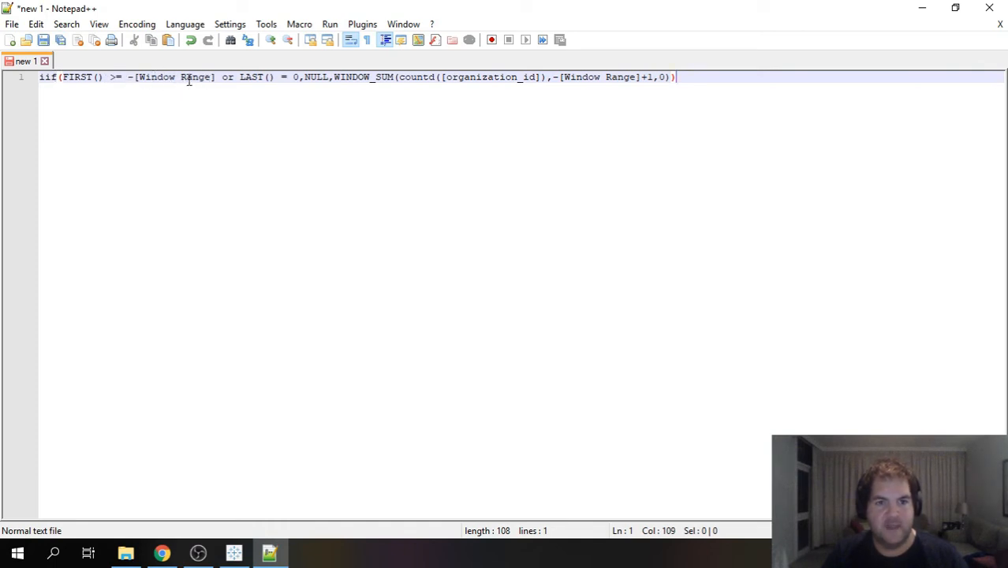
Copy the whole WINDOW_SUM formula from Notepad++, switch to Tableau and paste it into a new calculated field
left_click_drag(699, 78, 7, 79)
key("ctrl+c")
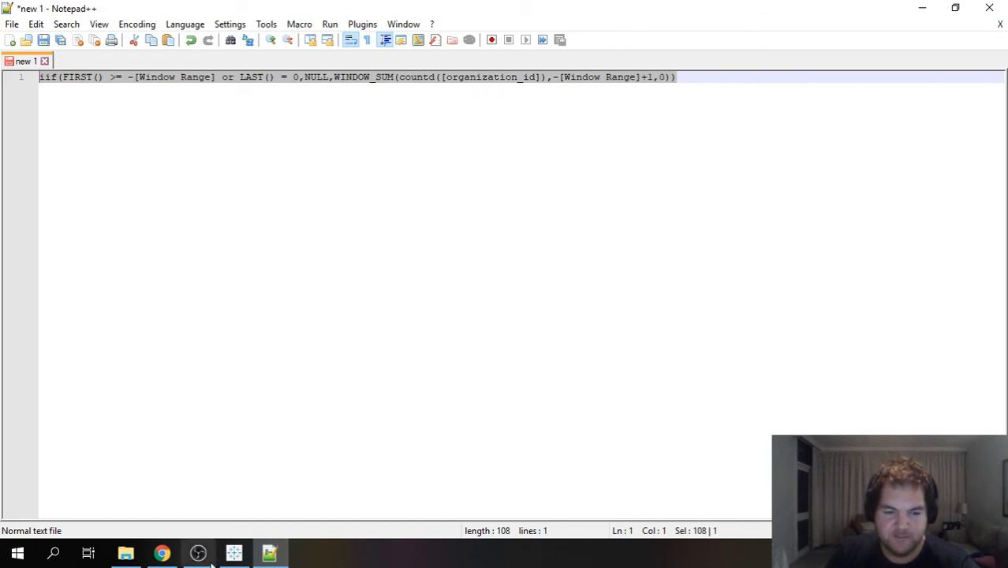
left_click(234, 555)
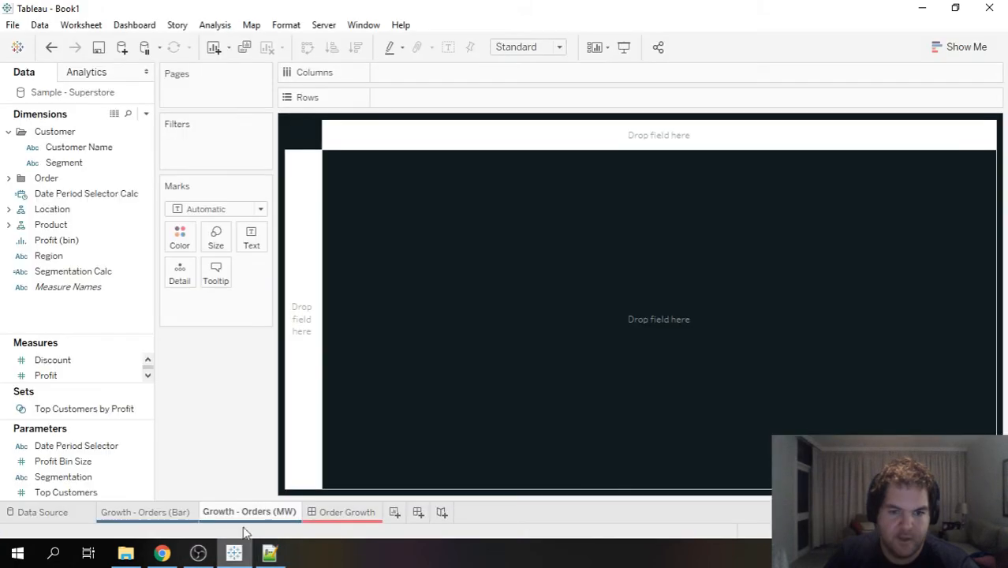
left_click(147, 115)
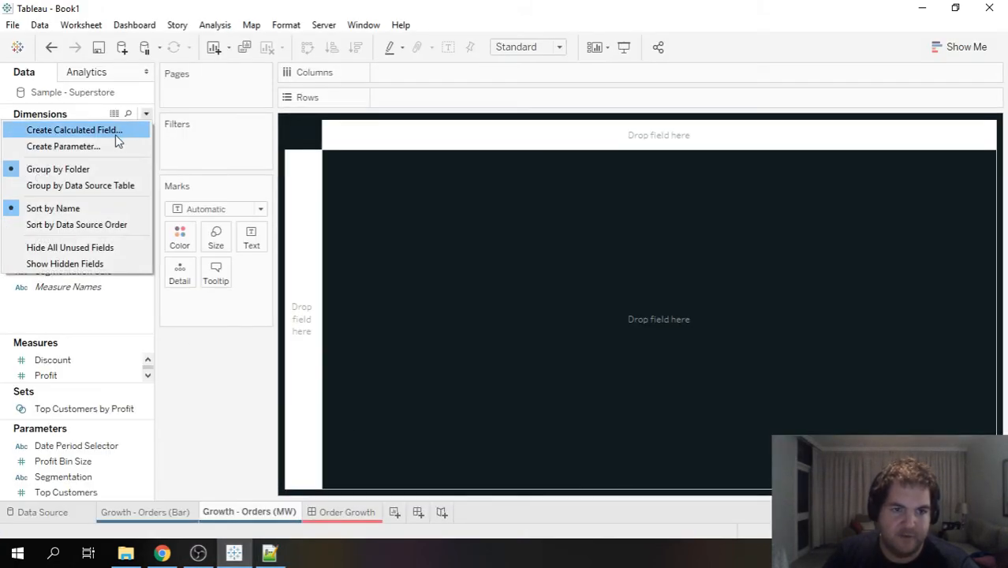
left_click(117, 131)
left_click(387, 227)
key("ctrl+v")
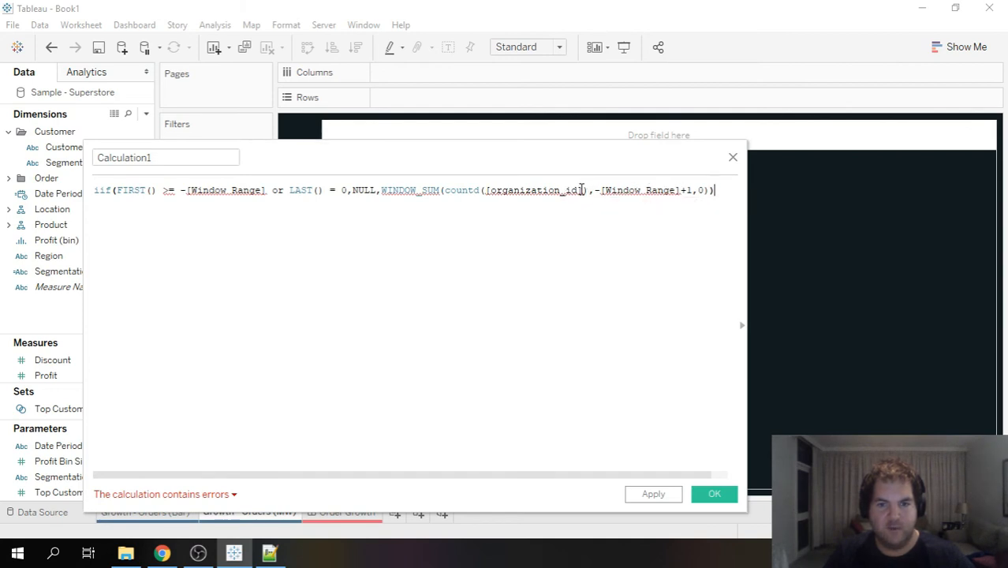
Replace organization_id with Order ID inside the formula's countd expression and save the calculated field
left_click_drag(584, 194, 456, 190)
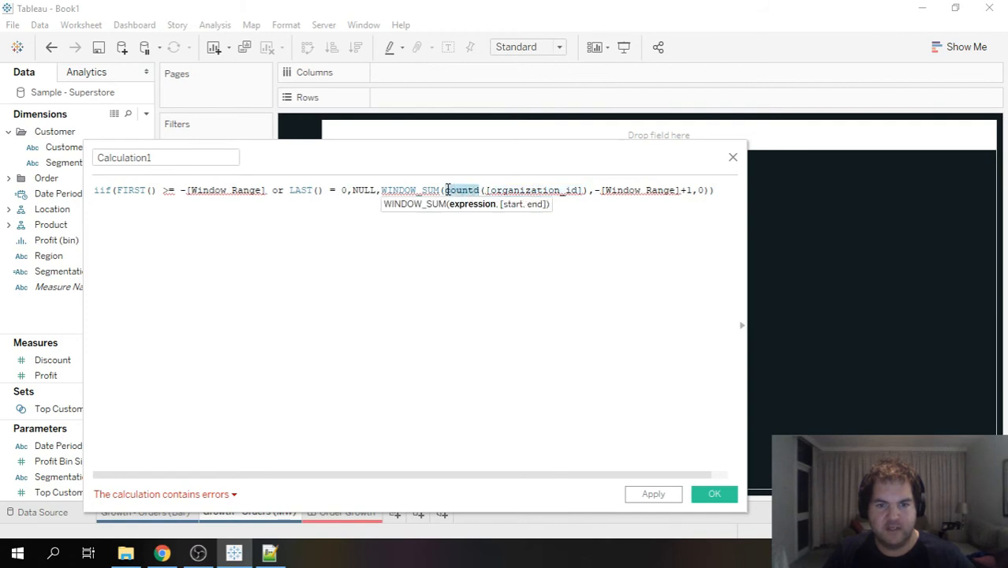
type("coun")
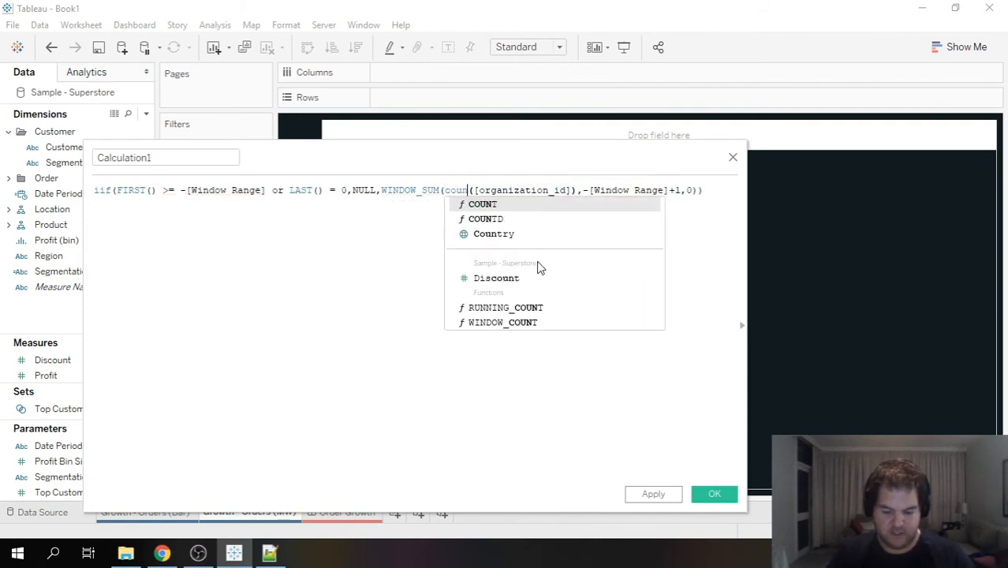
type("td(")
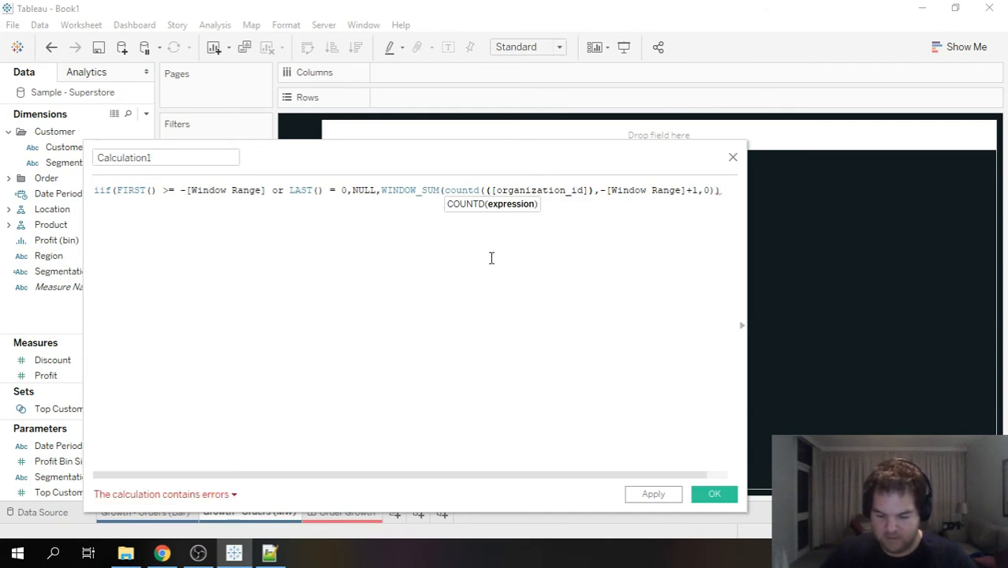
key("BackSpace")
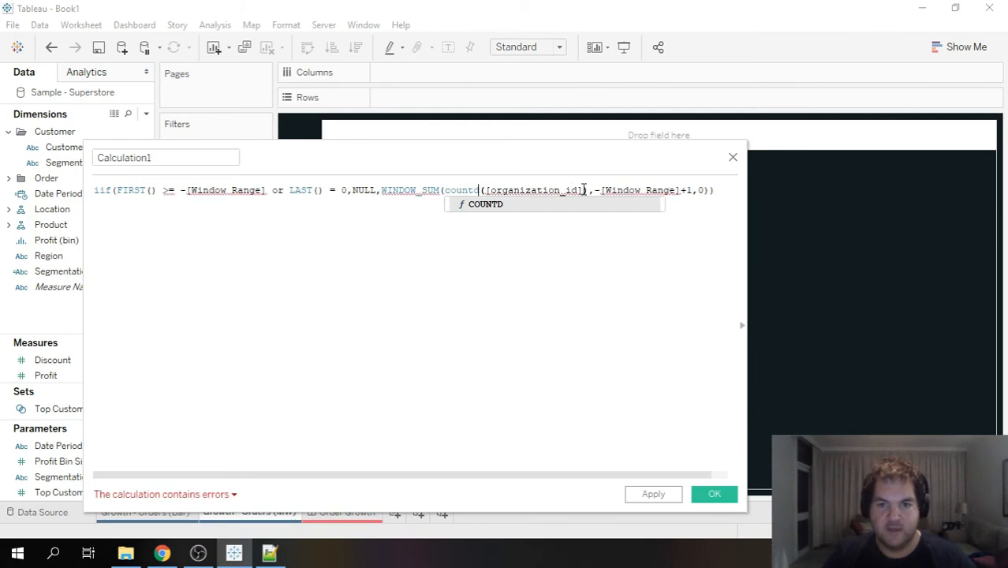
left_click_drag(583, 190, 490, 192)
type("ord")
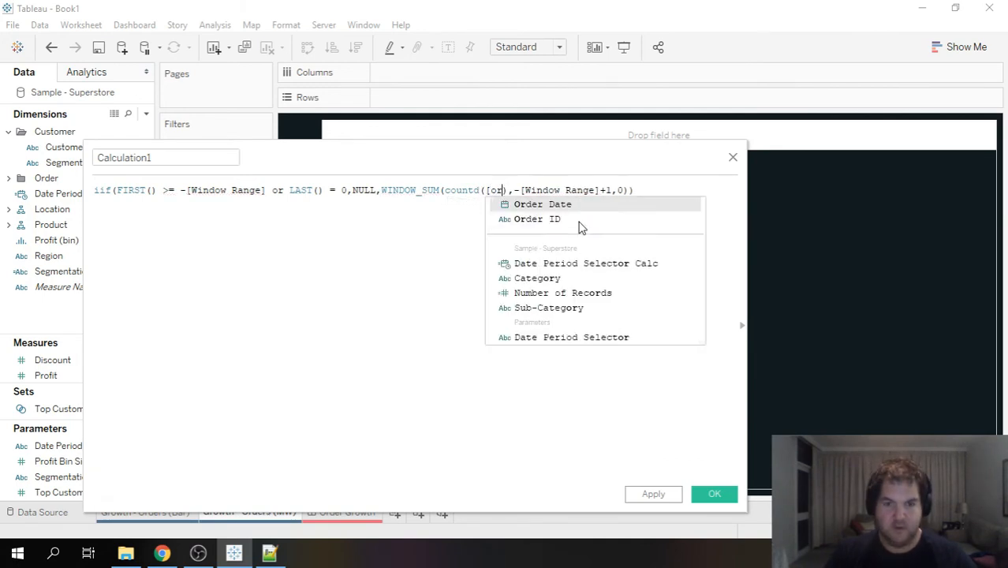
left_click(579, 222)
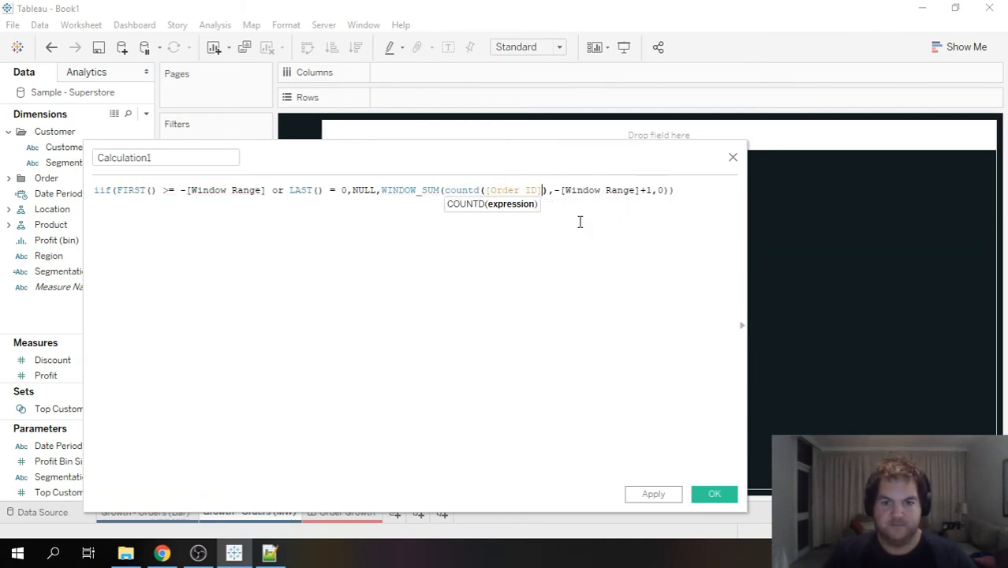
left_click(714, 493)
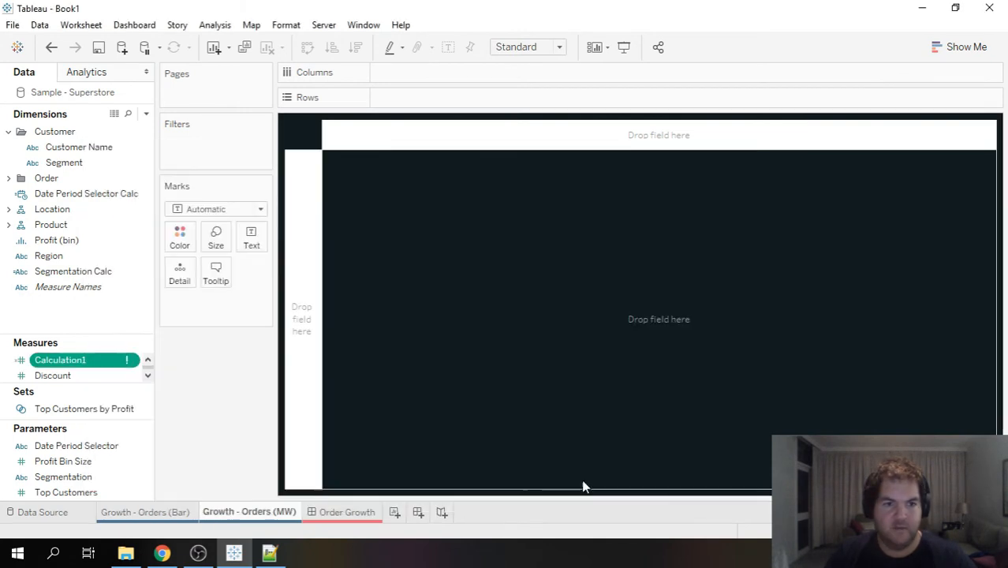
Create a parameter named Window Range with the Integer data type and a list of allowable values
left_click(146, 114)
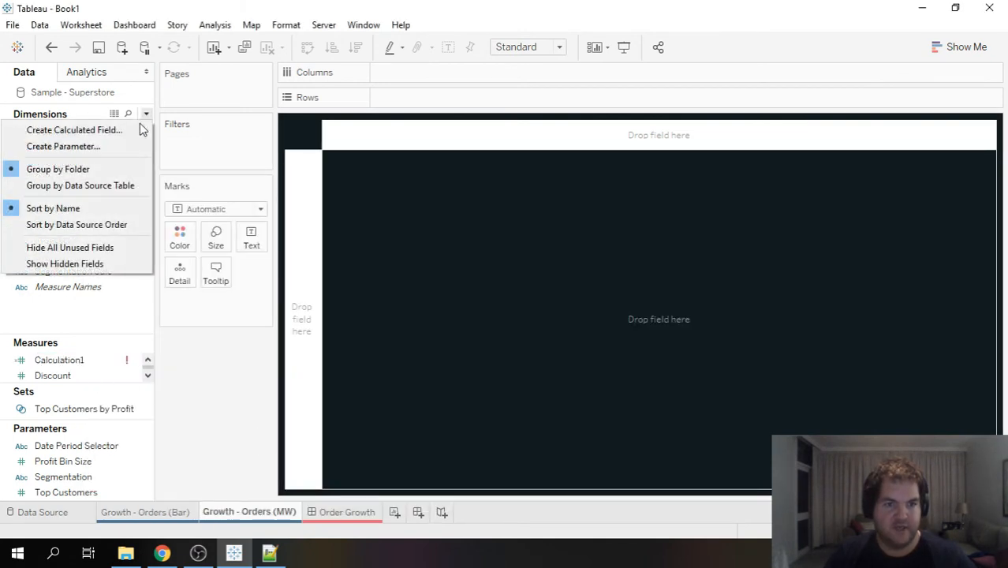
left_click(64, 146)
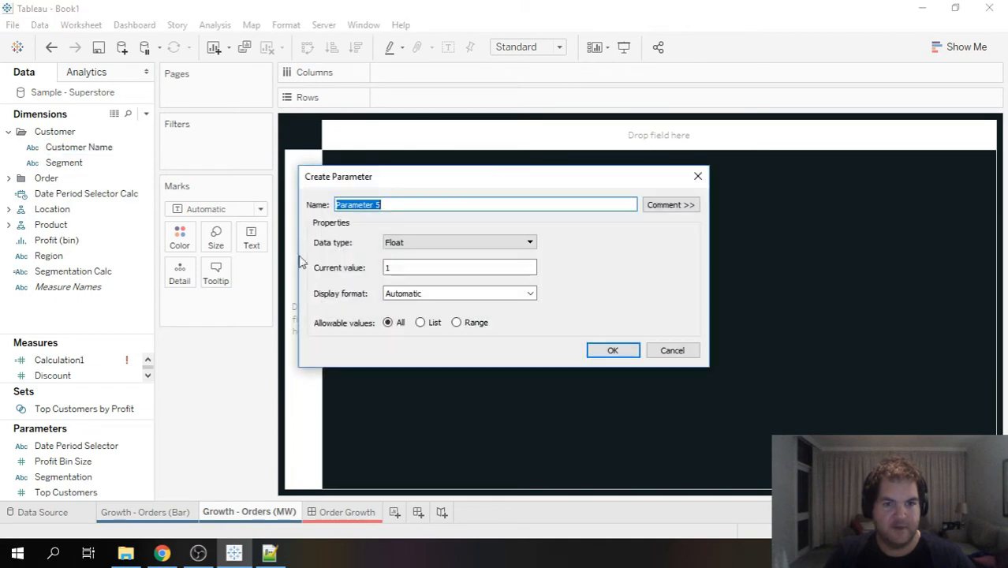
type("WIndow")
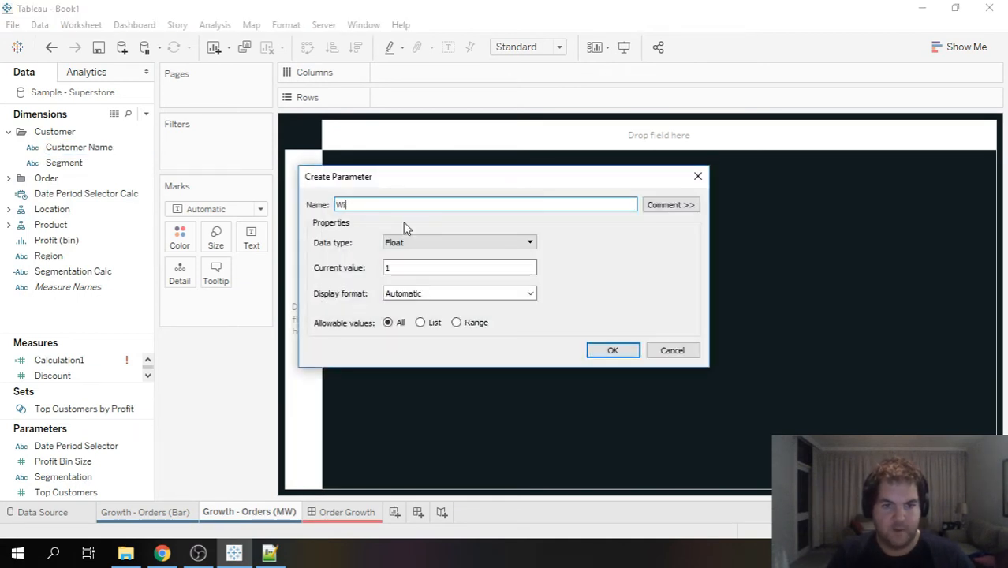
key("BackSpace")
type("dow Range")
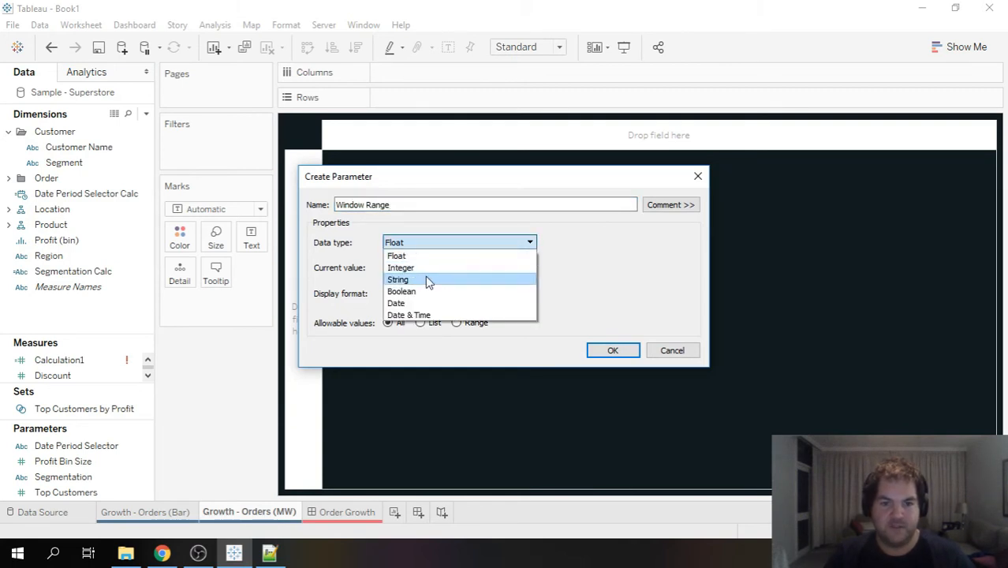
left_click(426, 280)
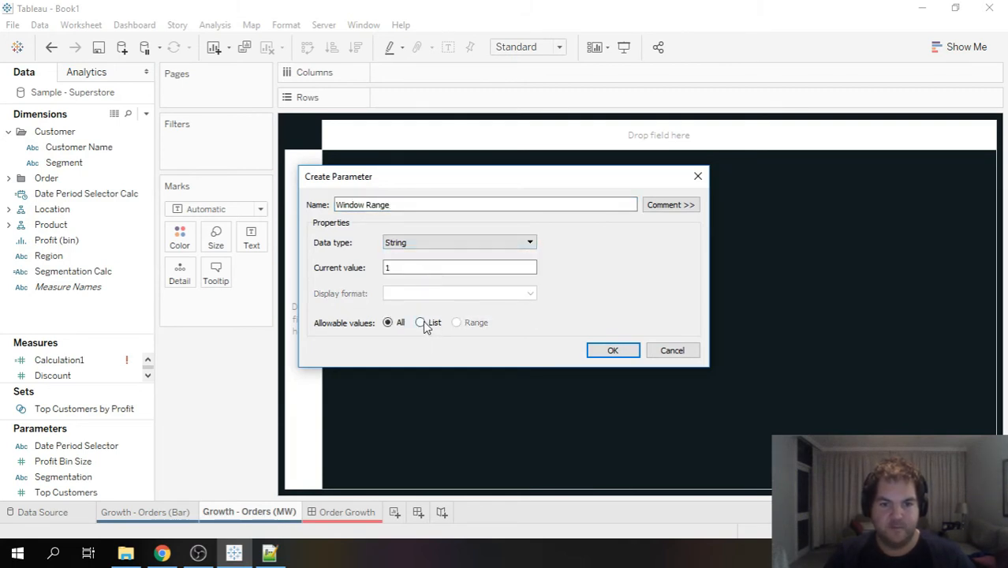
left_click(422, 322)
left_click(370, 380)
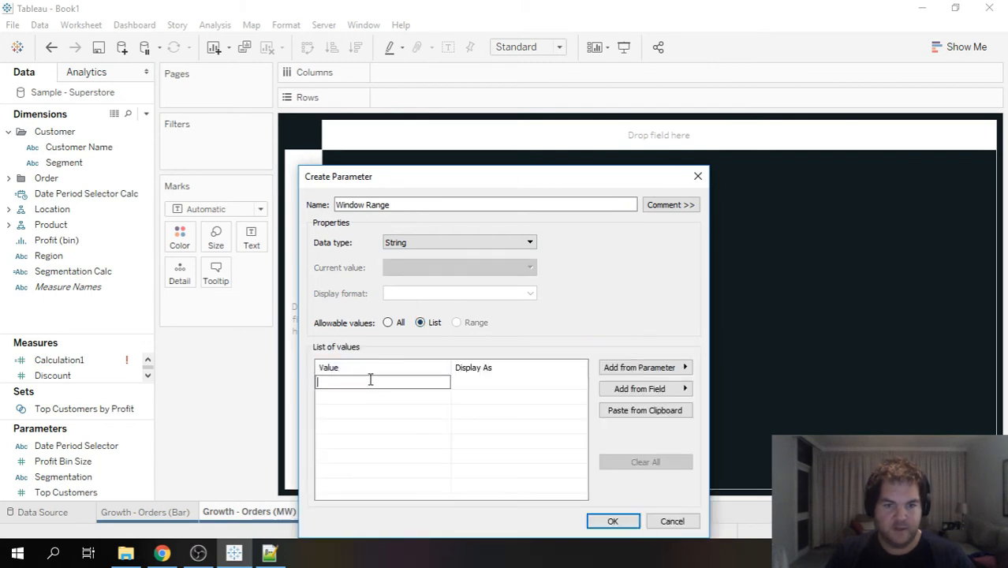
left_click(433, 246)
left_click(428, 269)
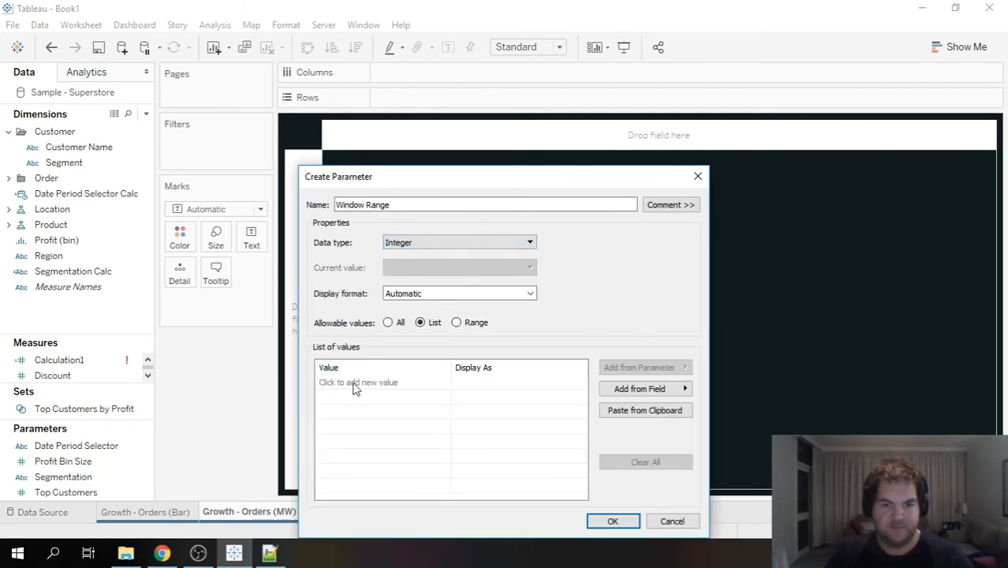
Add the values 1, 7, 14, 28, 35 and 91 to the Window Range list and save the parameter
left_click(353, 383)
type("1")
key("Return")
type("7")
key("Return")
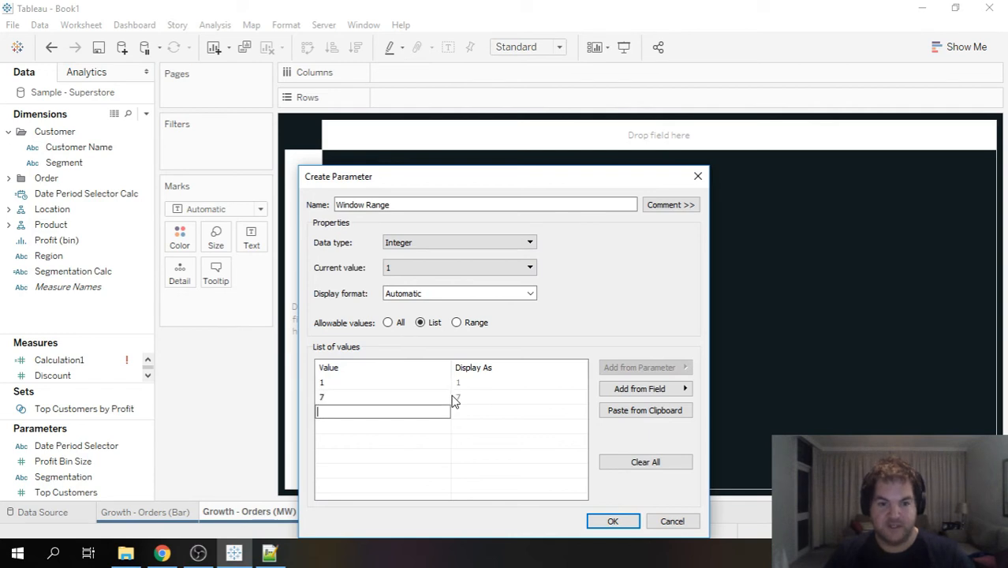
type("14")
key("Return")
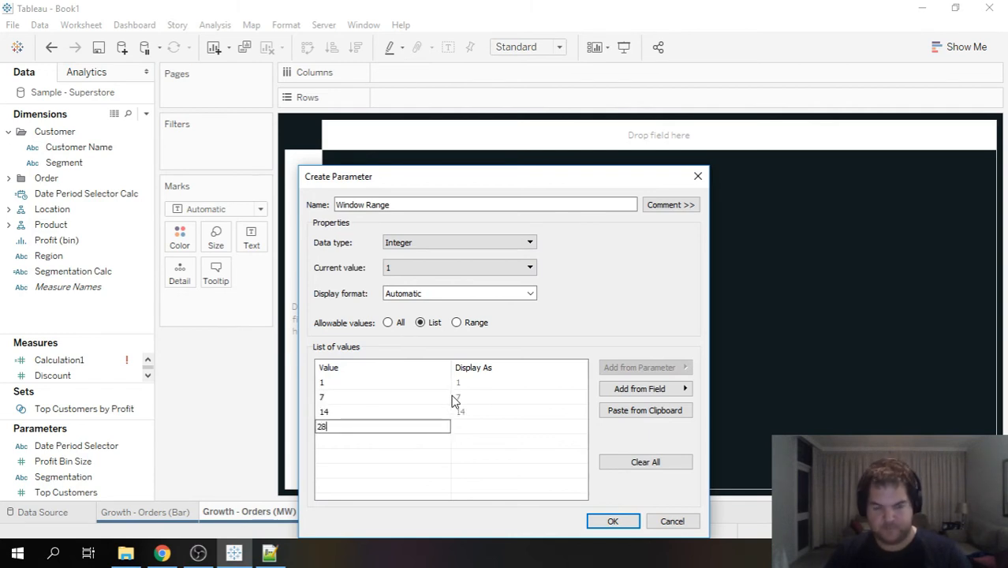
key("Return")
type("35")
key("Return")
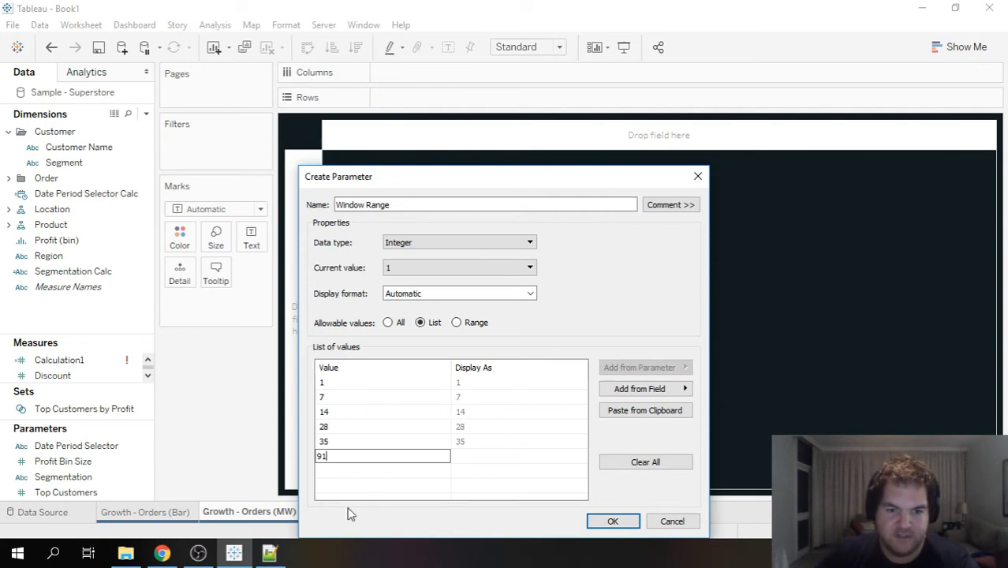
key("Return")
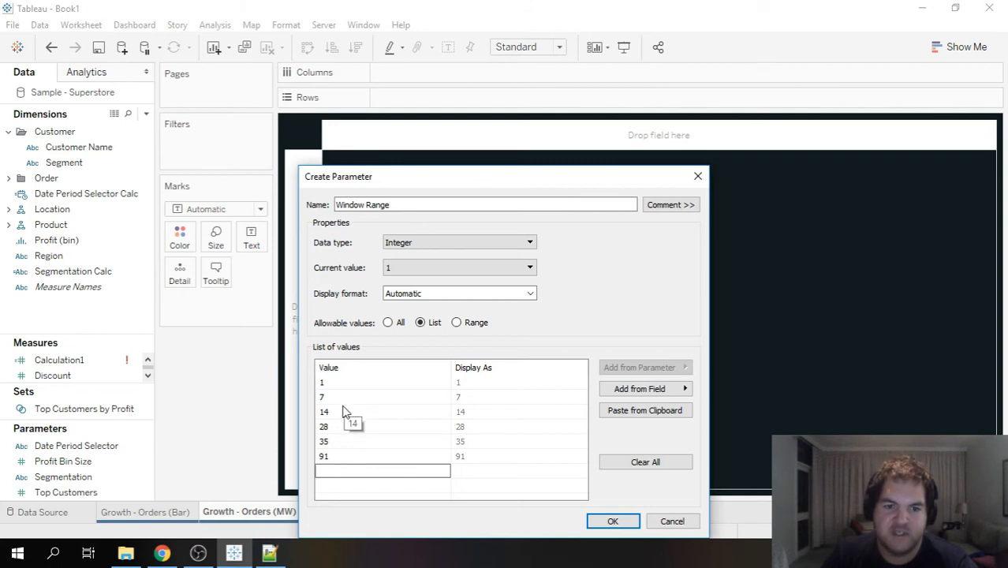
left_click(610, 522)
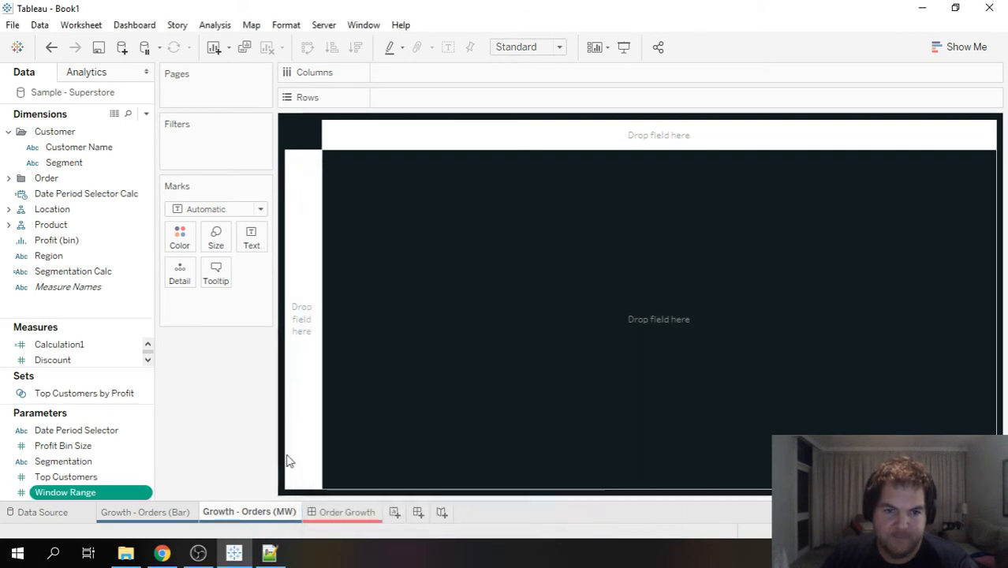
Edit the Calculation1 field to rename it as MW Orders and save it
left_click(79, 345)
left_click(137, 347)
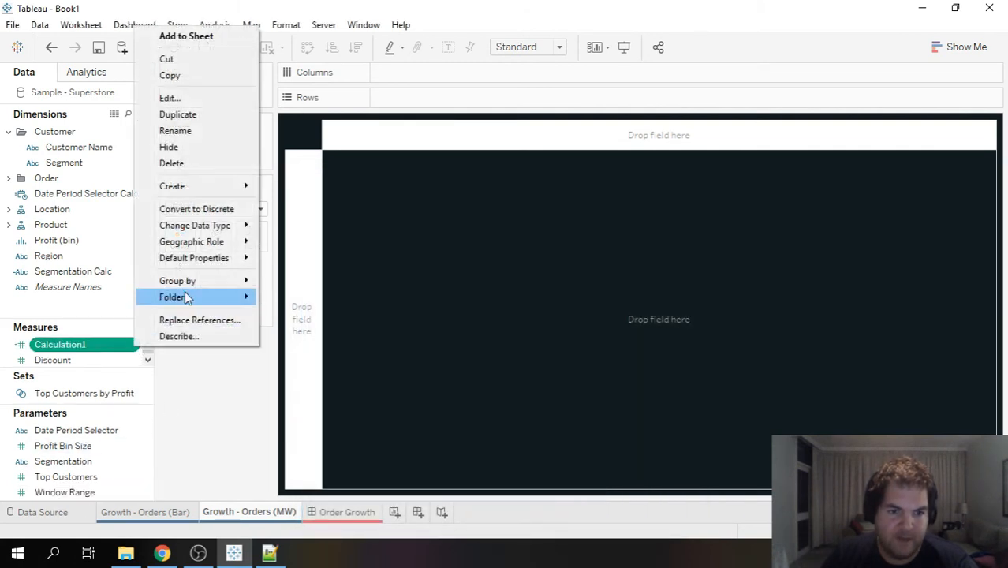
left_click(183, 97)
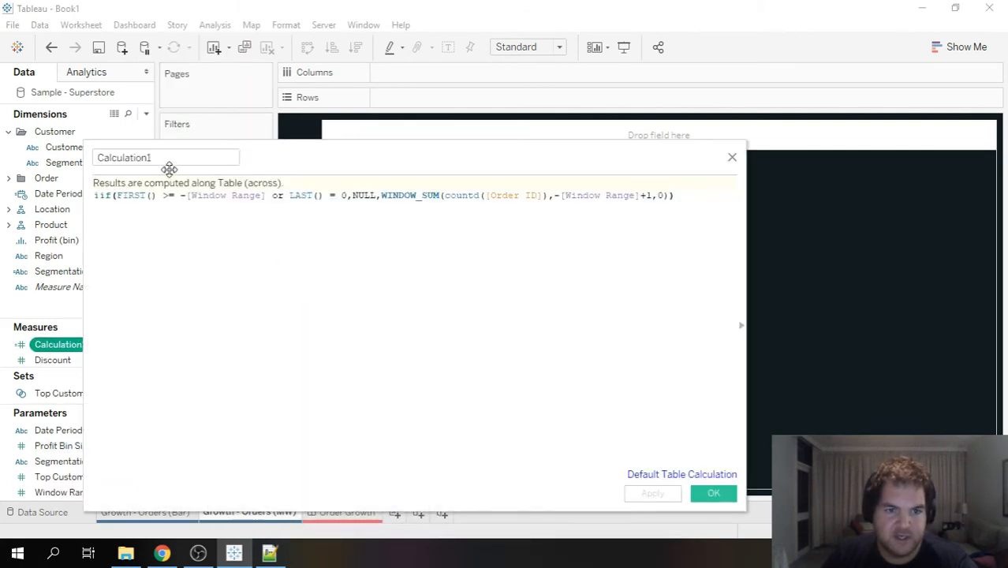
type("MW Orders")
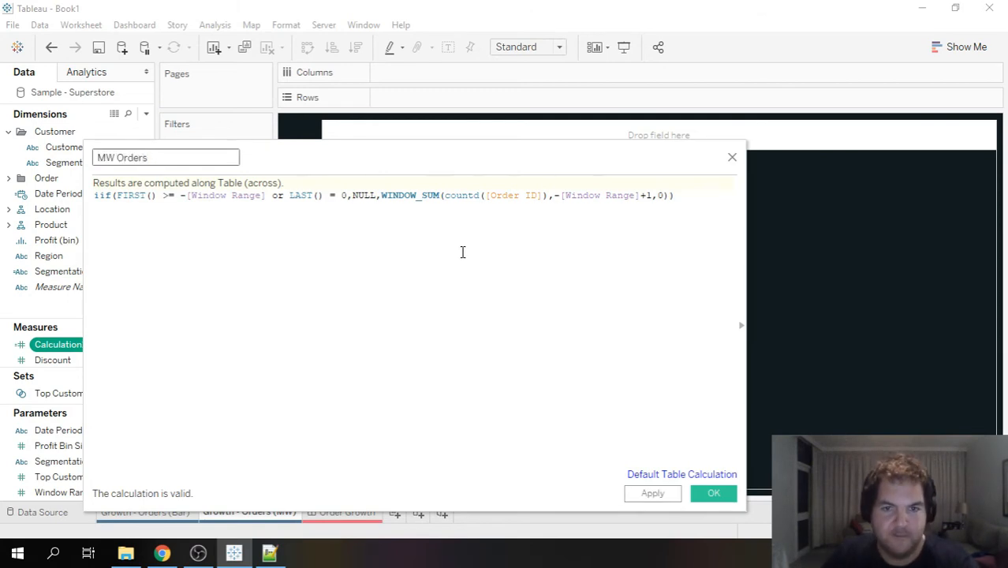
left_click(714, 493)
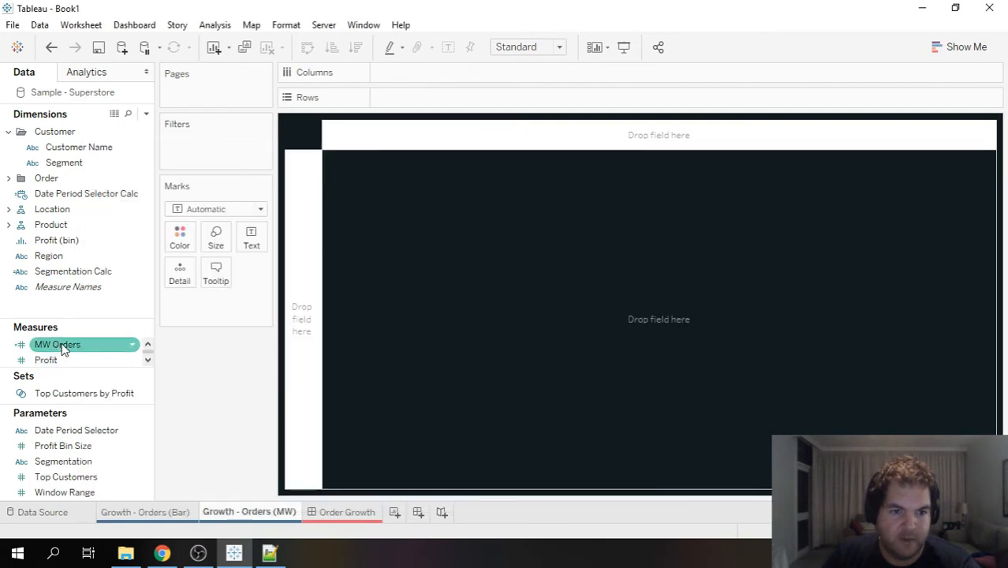
Plot MW Orders on rows against Order Date on columns, with the date at the continuous Day level
left_click_drag(63, 343, 434, 91)
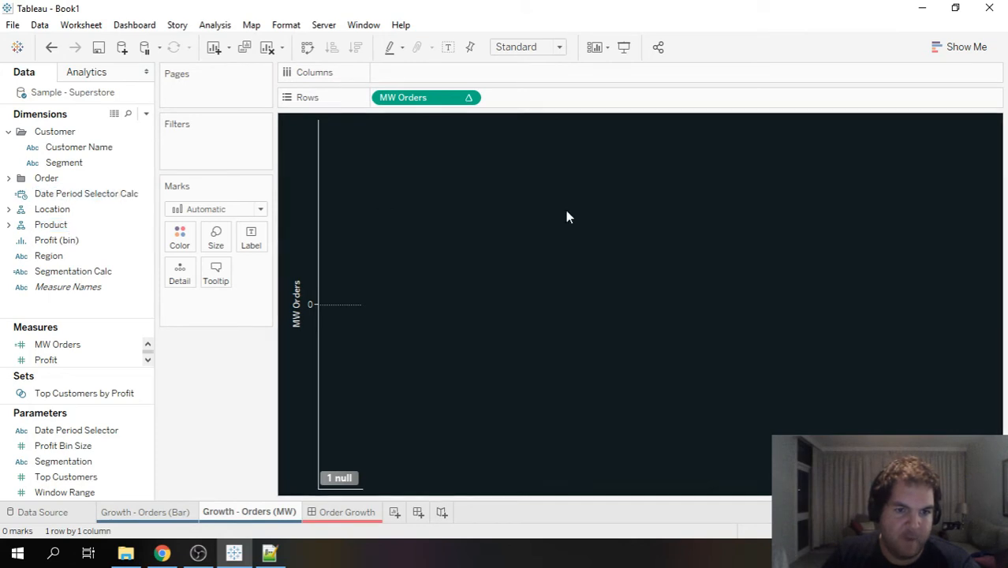
left_click(83, 213)
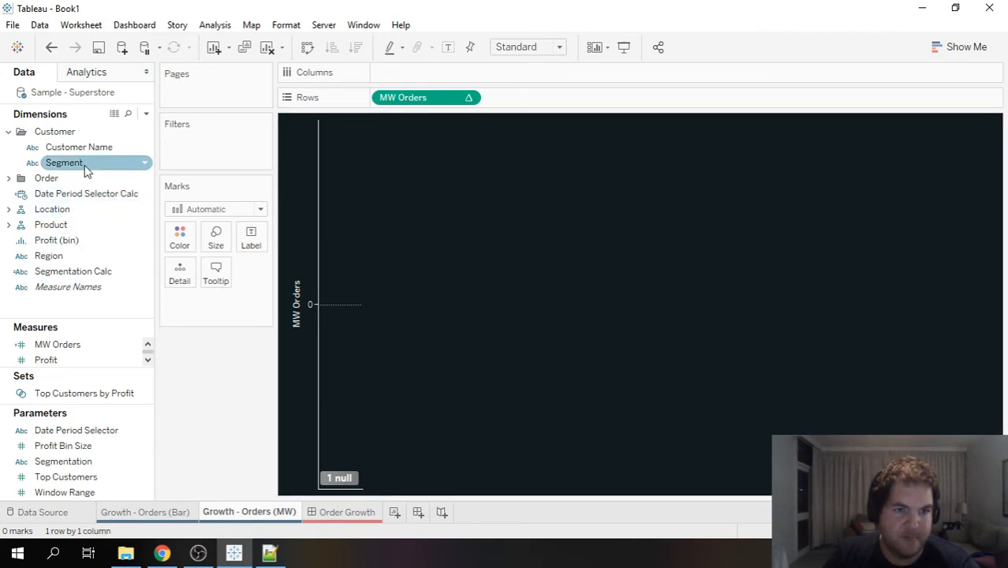
left_click(8, 179)
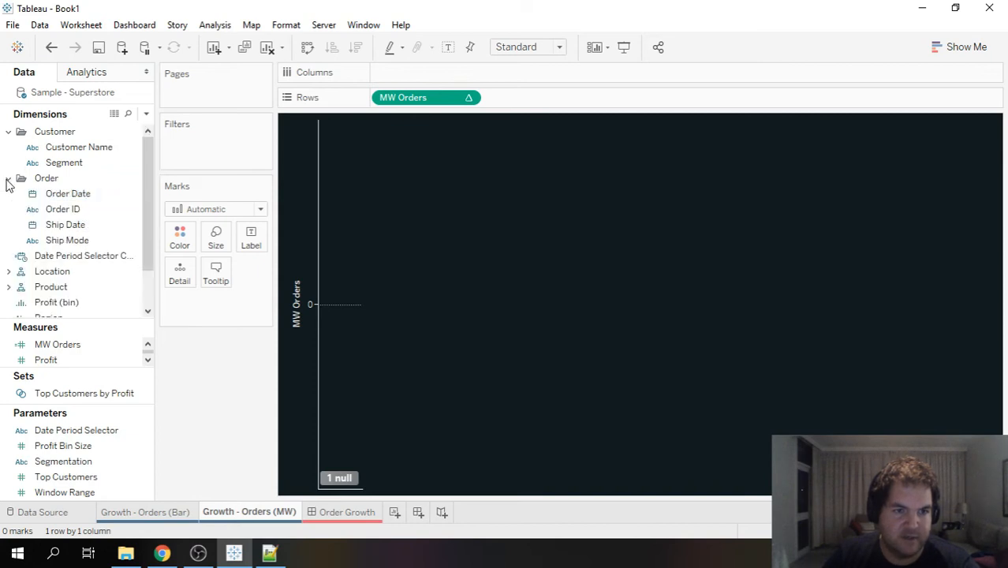
left_click_drag(95, 193, 477, 75)
left_click(468, 73)
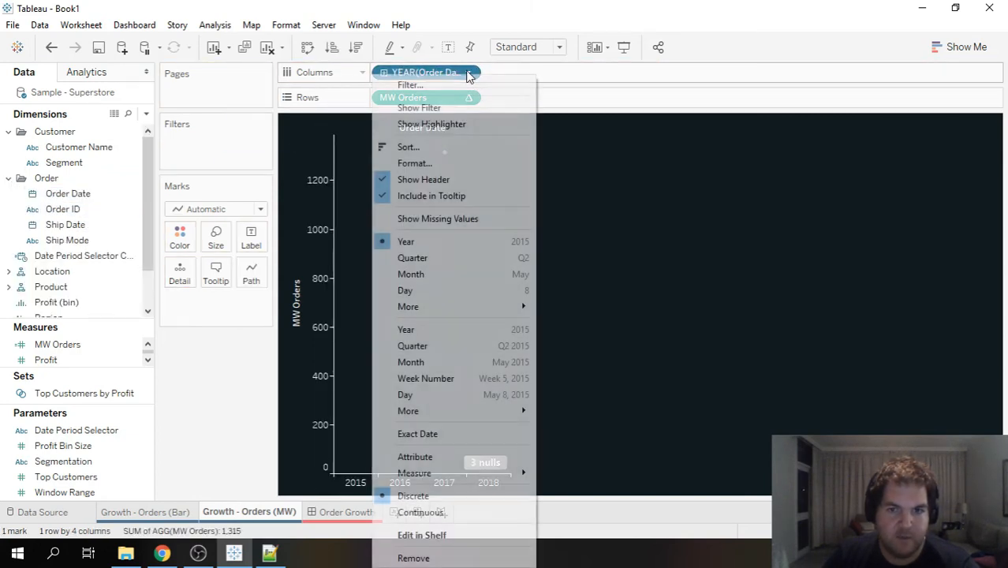
left_click(476, 401)
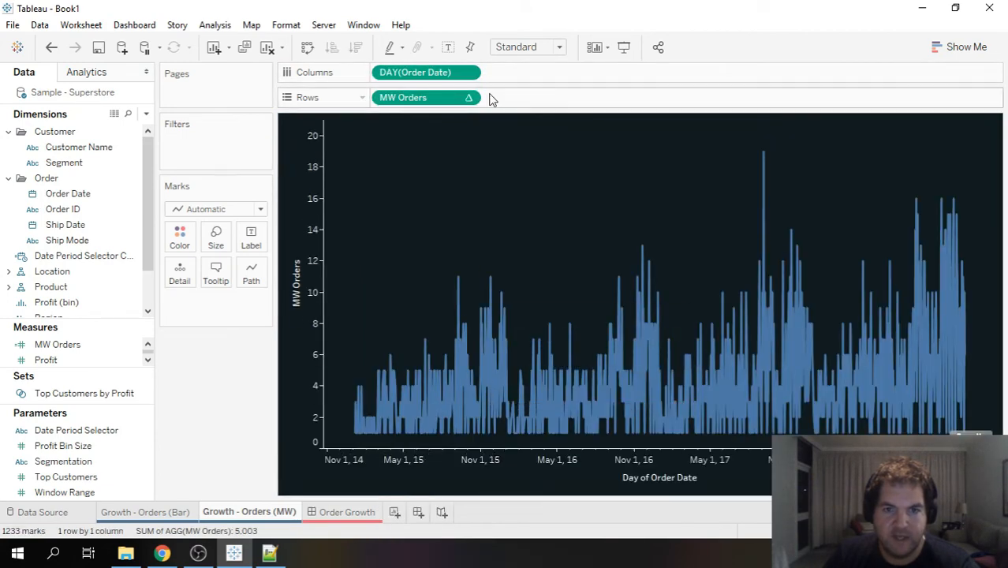
left_click(469, 73)
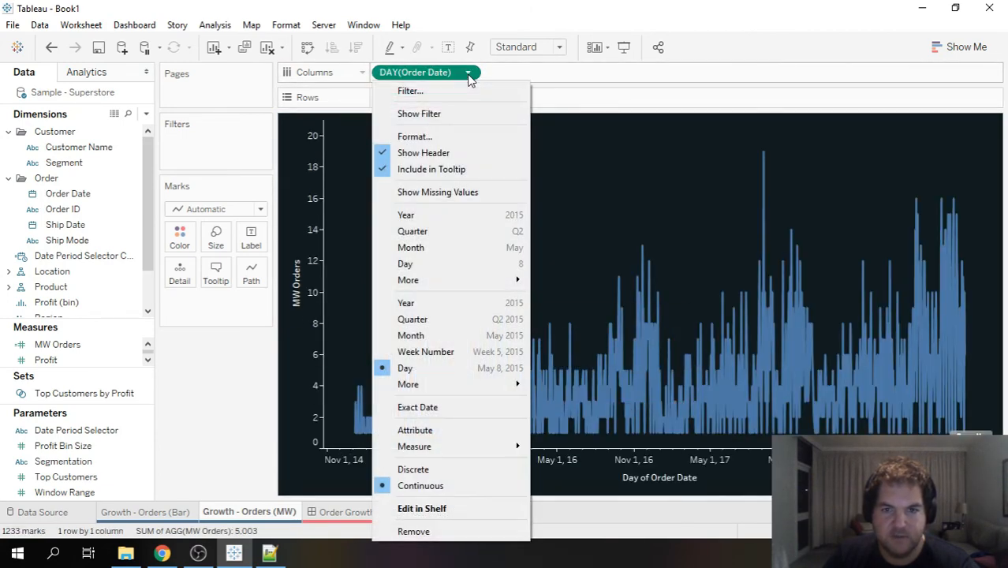
left_click(750, 38)
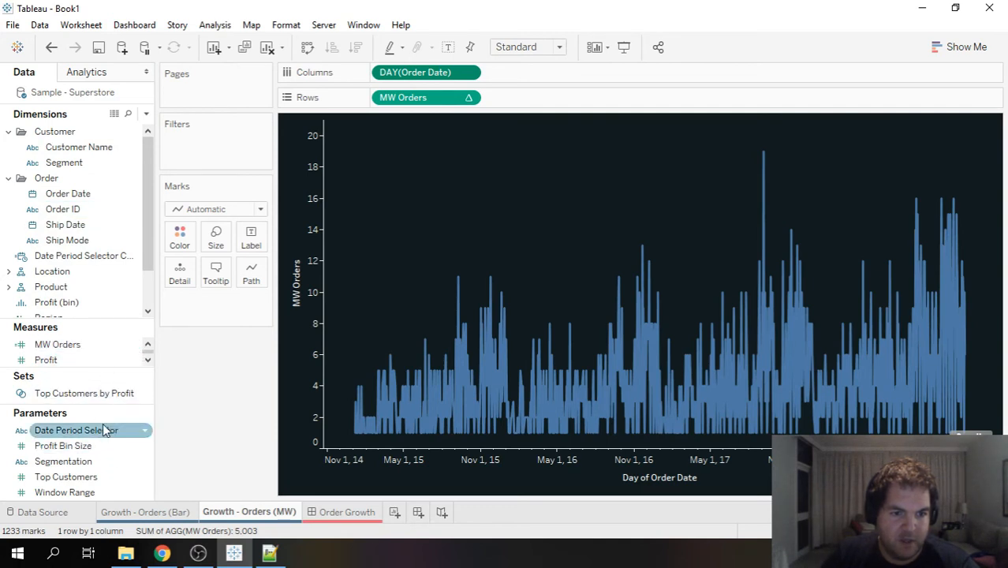
Show the Window Range parameter control on the sheet and set it to 28
left_click(134, 492)
left_click(145, 492)
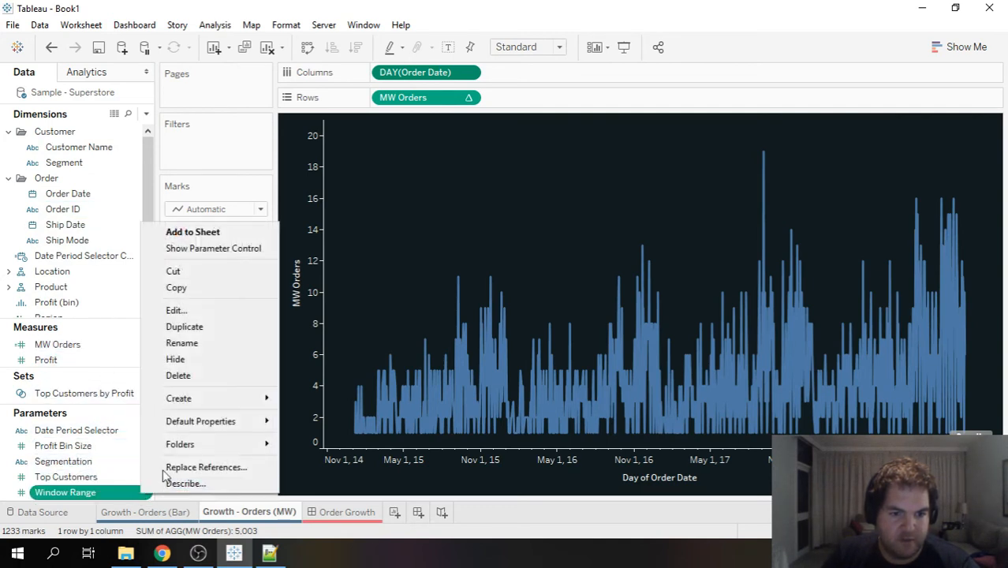
left_click(217, 248)
left_click(963, 142)
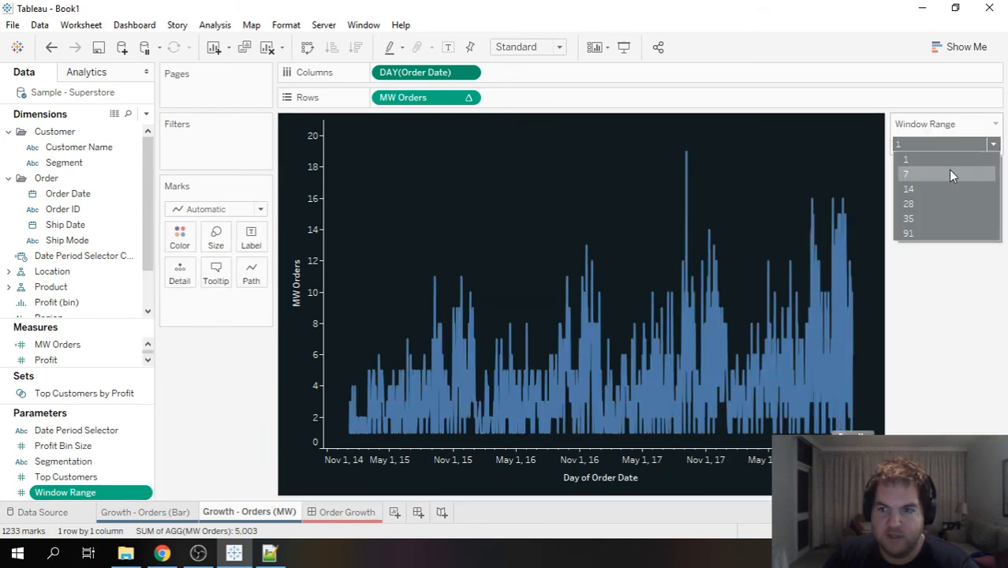
left_click(931, 201)
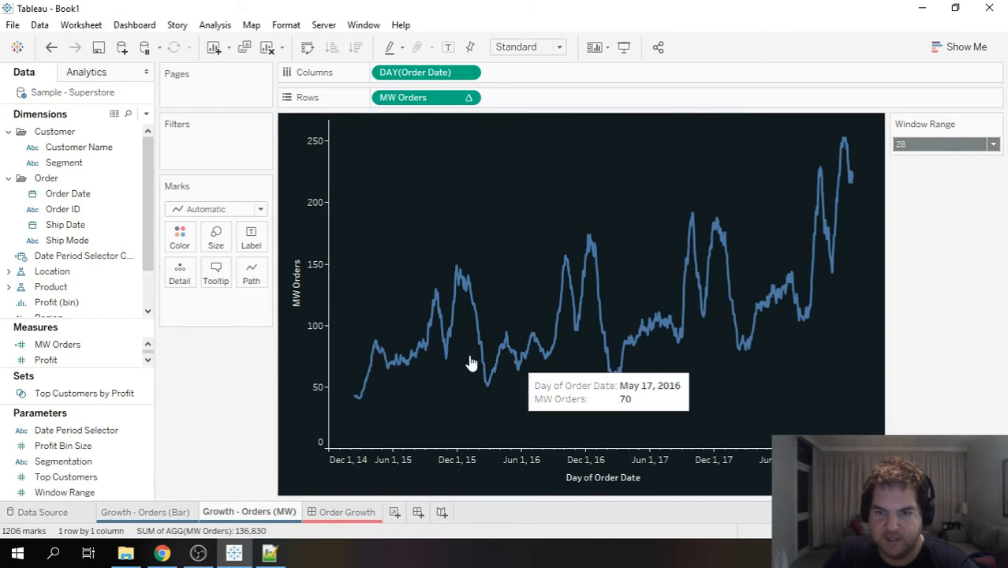
Remove the title from the MW Orders axis
left_click(311, 291)
double_click(309, 290)
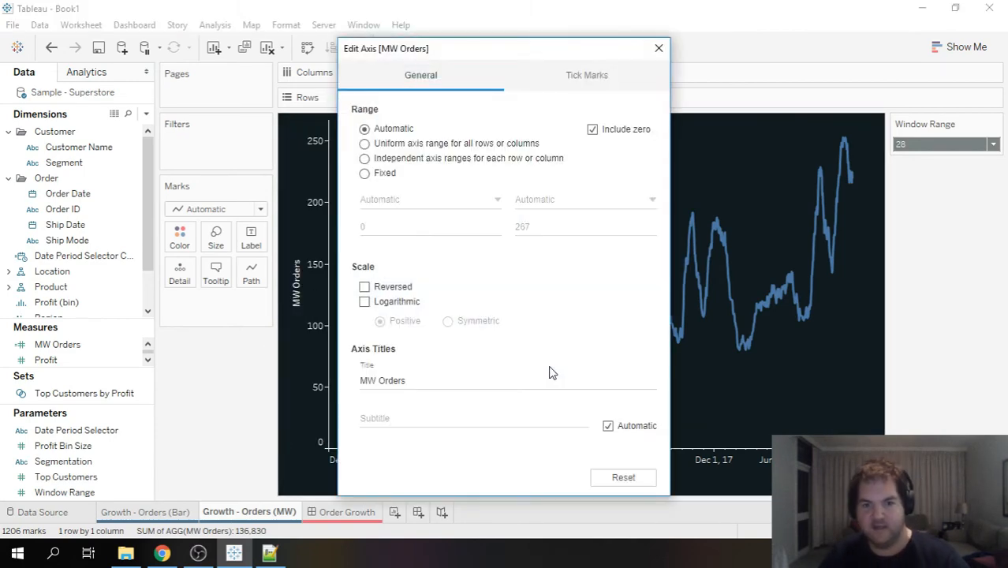
left_click(548, 379)
key("BackSpace")
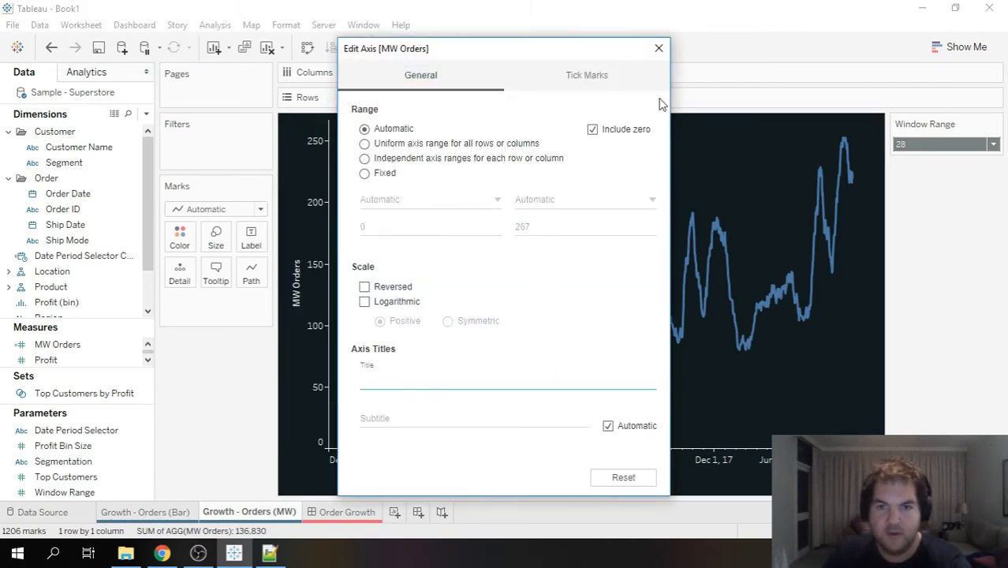
left_click(658, 50)
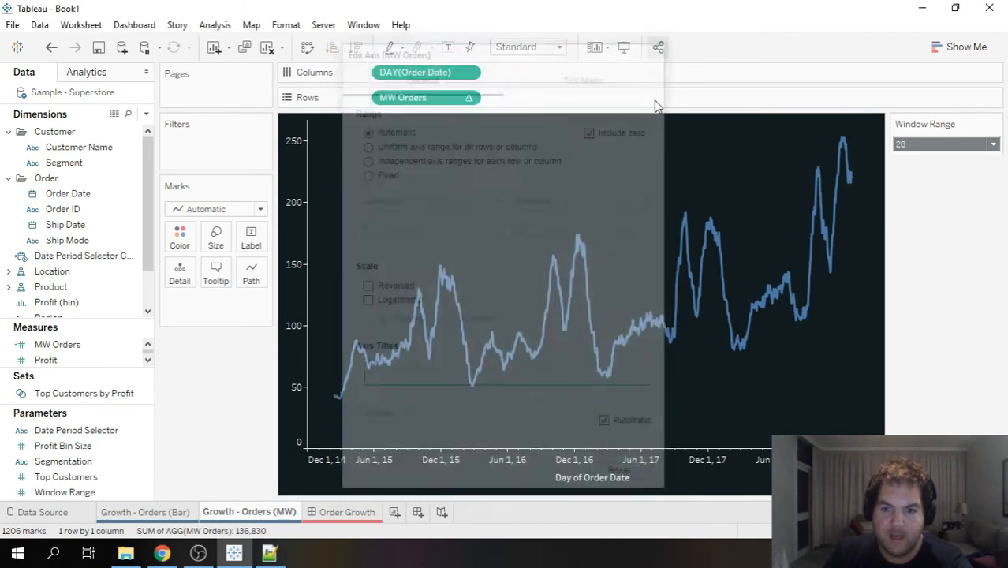
Remove the title from the Day of Order Date axis and show missing values for the Order Date field on columns
left_click(619, 477)
double_click(616, 477)
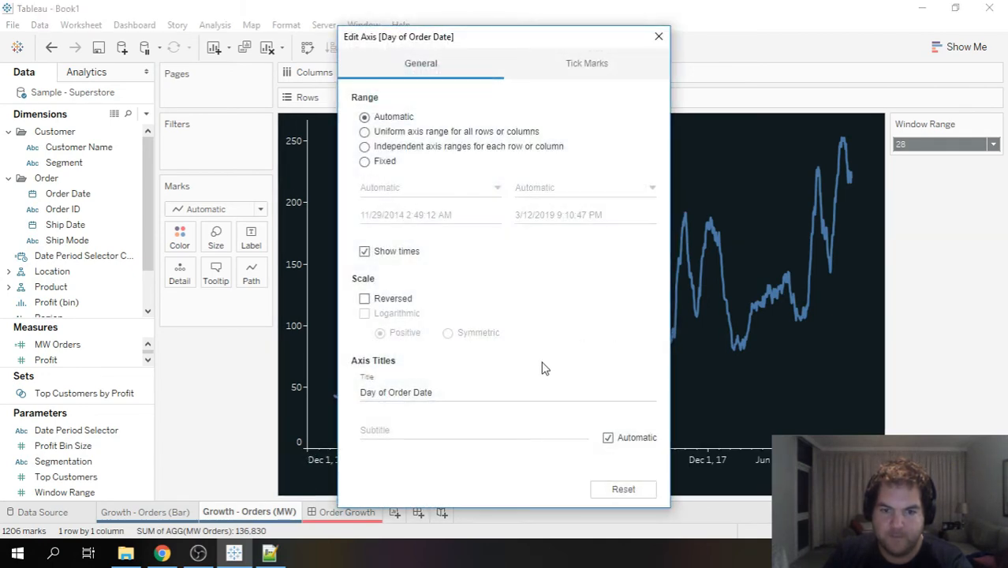
left_click(511, 386)
key("BackSpace")
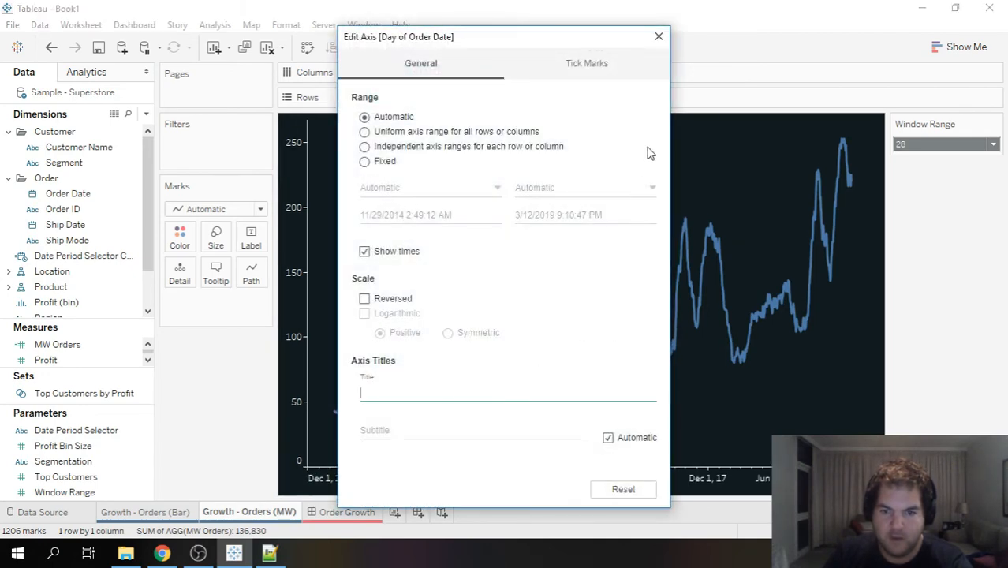
left_click(658, 37)
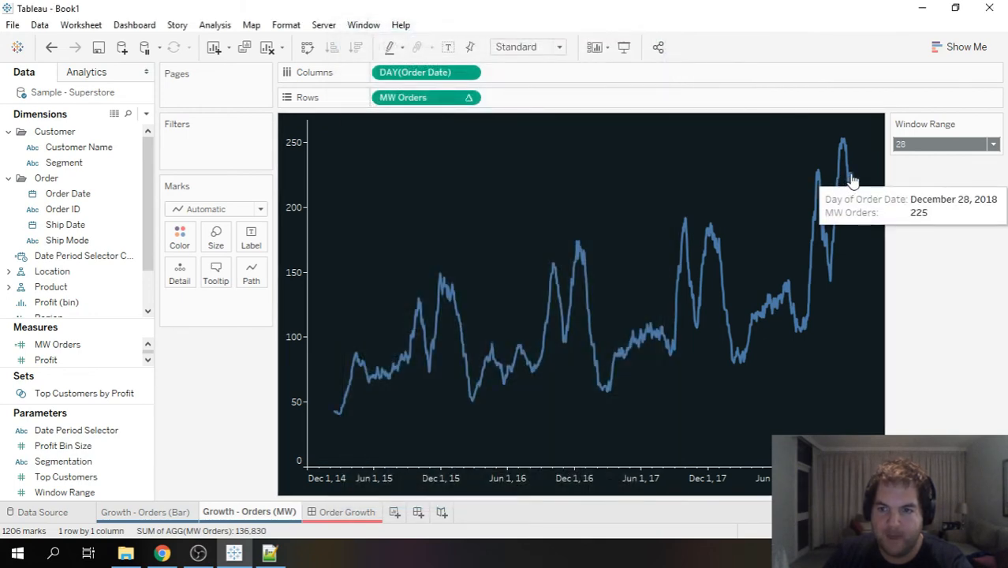
left_click(468, 71)
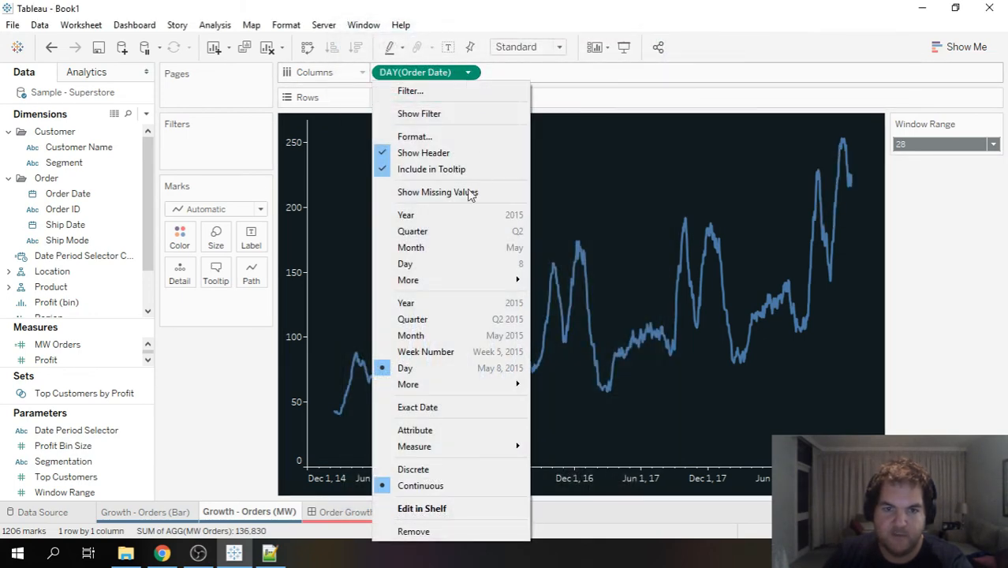
left_click(426, 192)
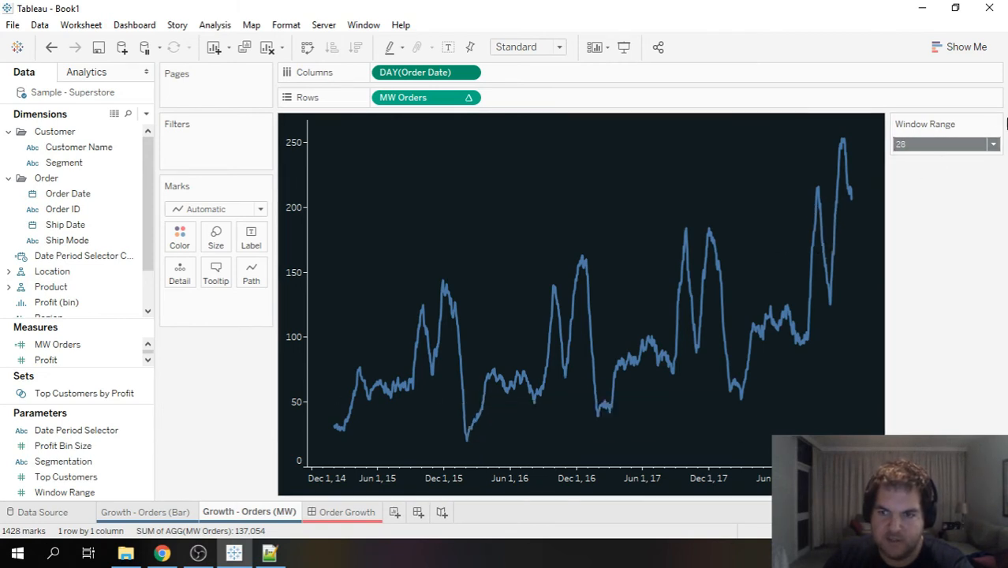
Try a Window Range of 1 on the moving-window chart and return it to 28
left_click(954, 145)
left_click(936, 159)
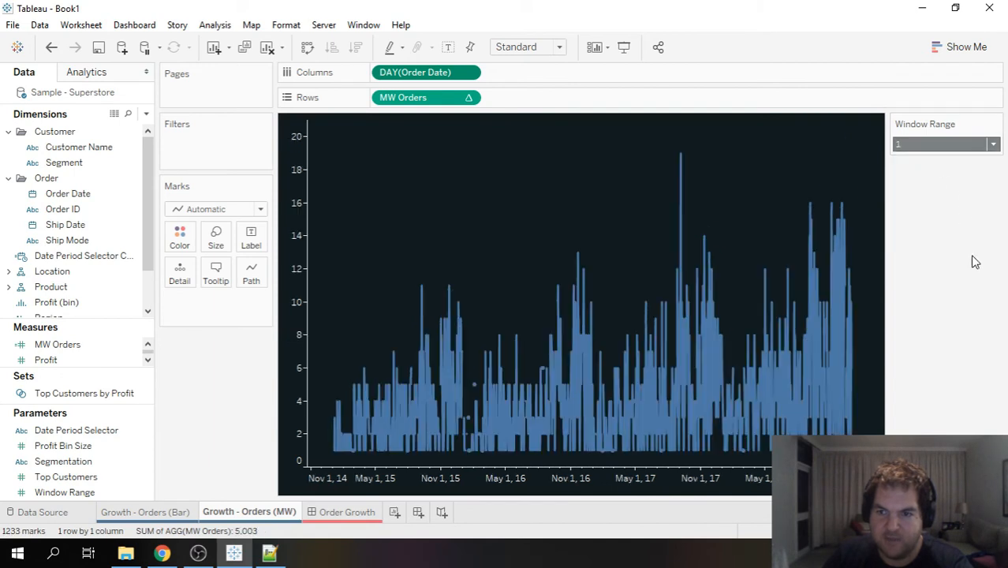
left_click(958, 145)
left_click(924, 205)
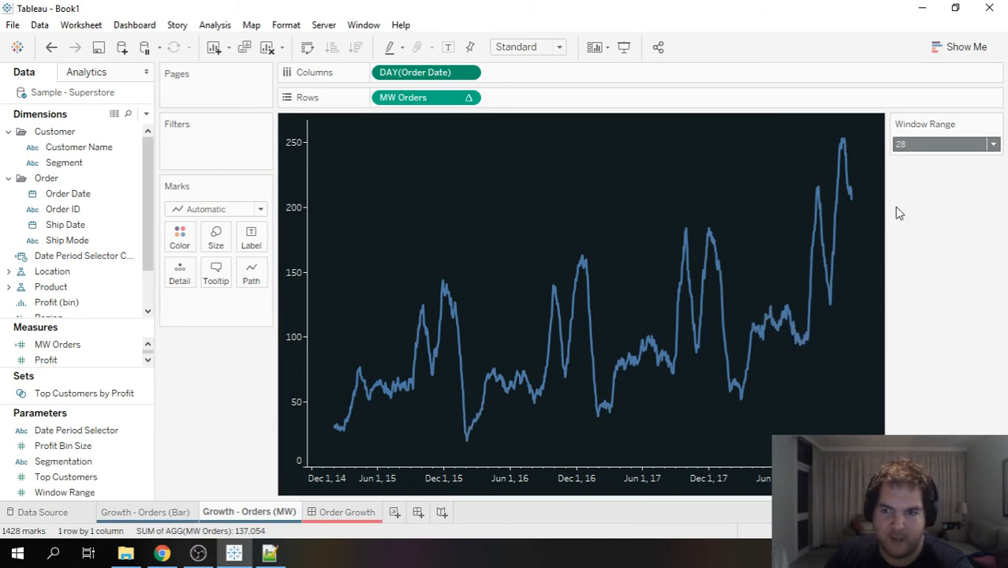
left_click(947, 145)
left_click(948, 146)
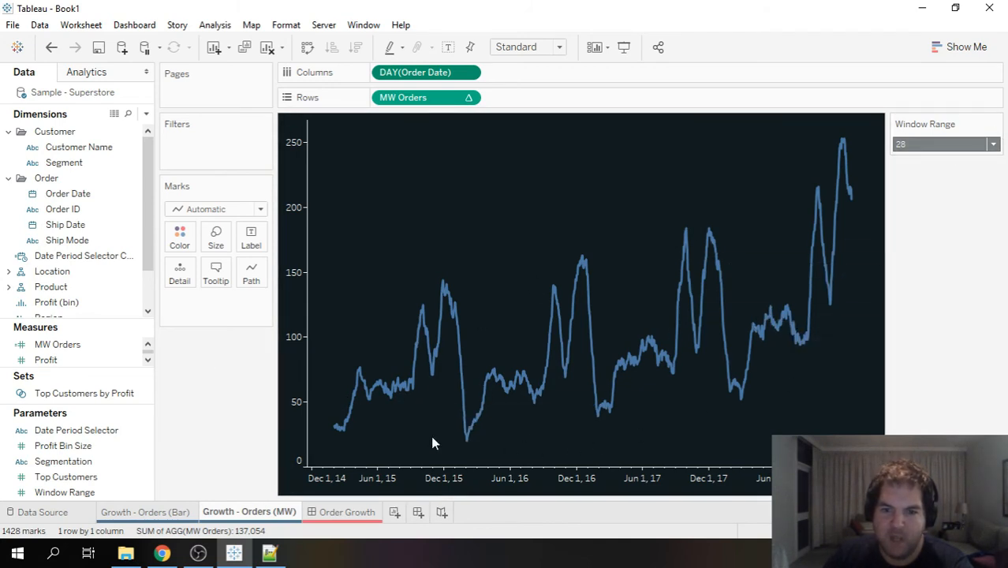
Review the formula of the MW Orders calculated field and close it without changes
left_click(133, 345)
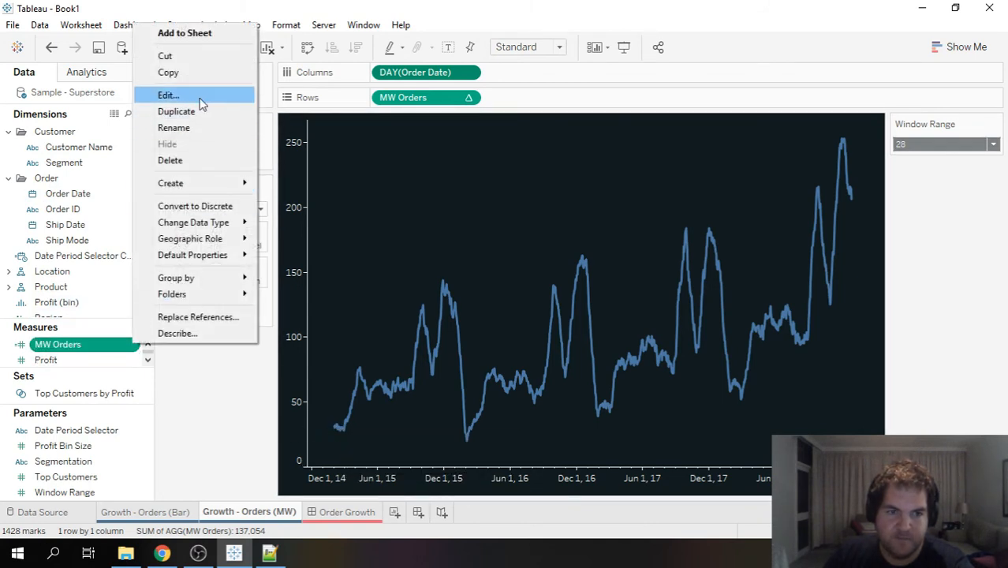
left_click(199, 95)
left_click(150, 196)
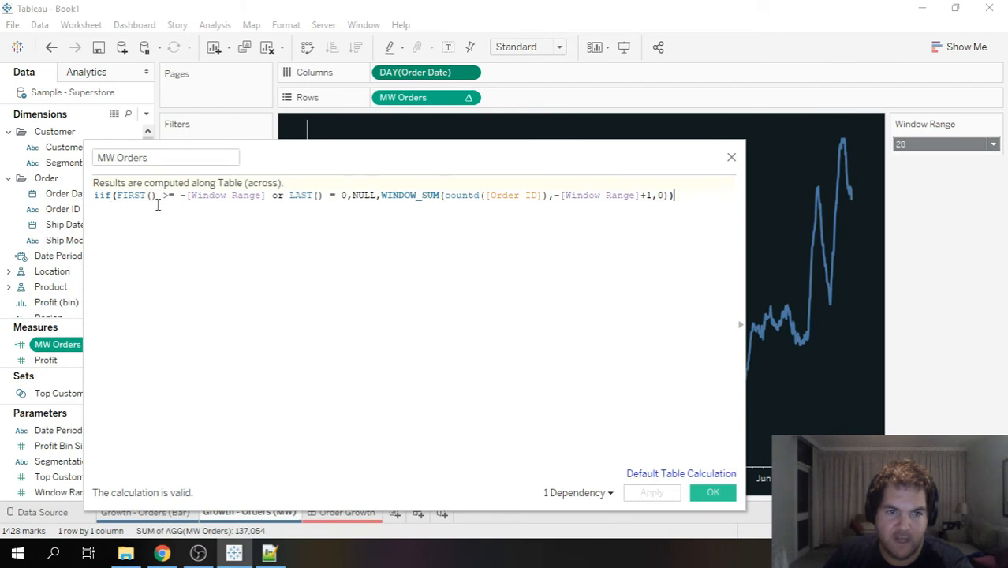
left_click(731, 160)
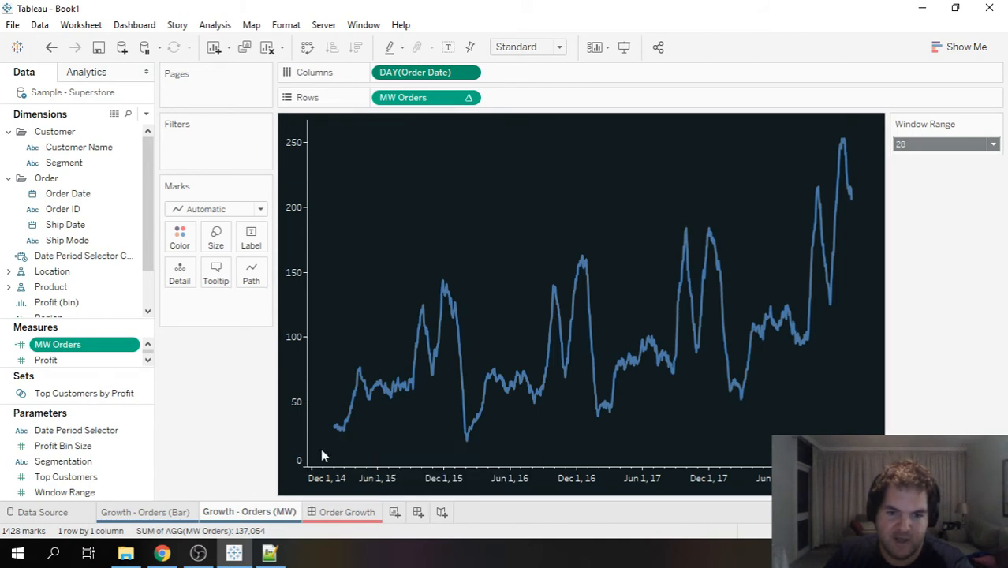
mouse_move(340, 425)
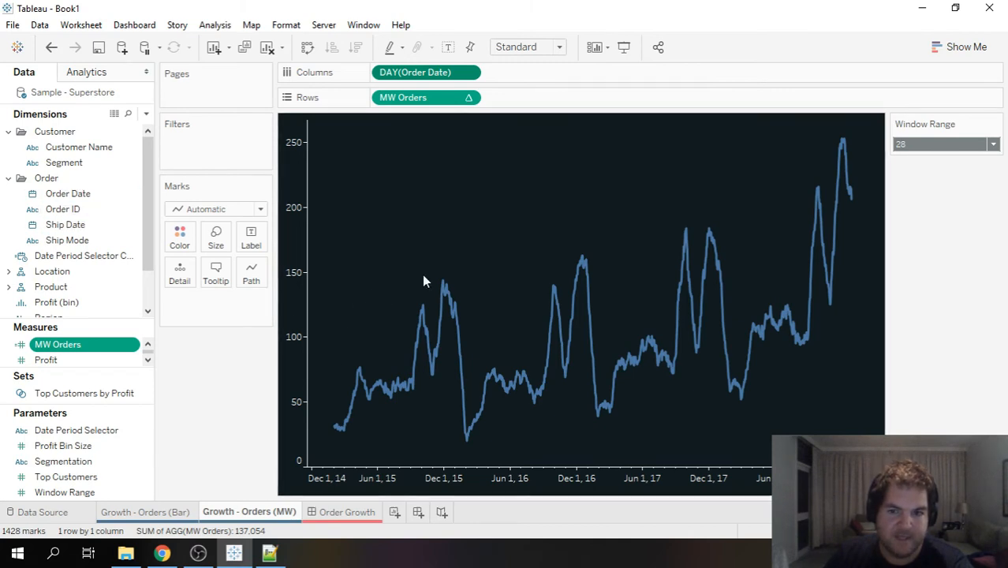
mouse_move(697, 409)
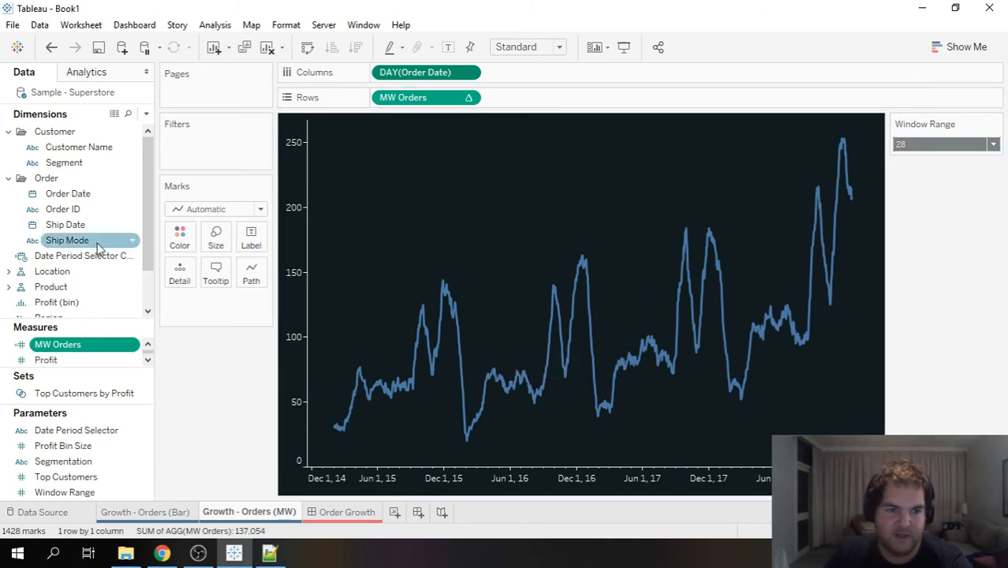
Filter the sheet by Order Date with a relative date range of the last 14 months
left_click_drag(77, 202, 210, 155)
left_click(469, 155)
left_click(528, 415)
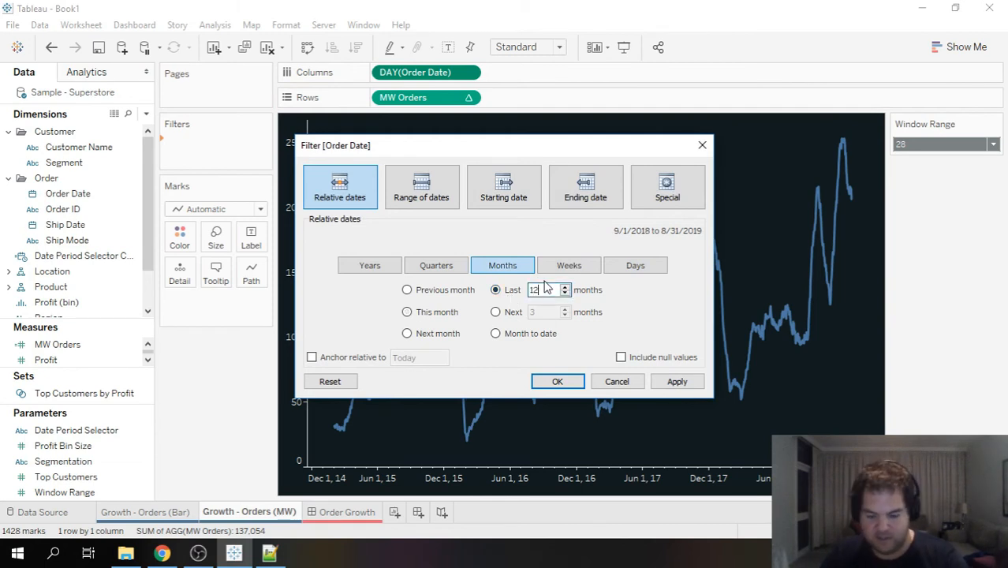
left_click(672, 384)
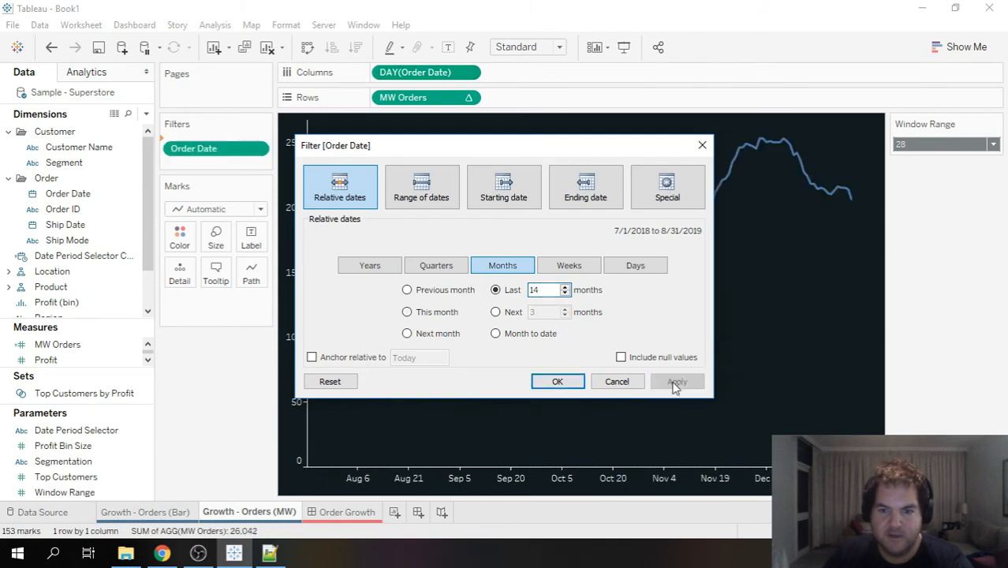
left_click_drag(534, 149, 500, 150)
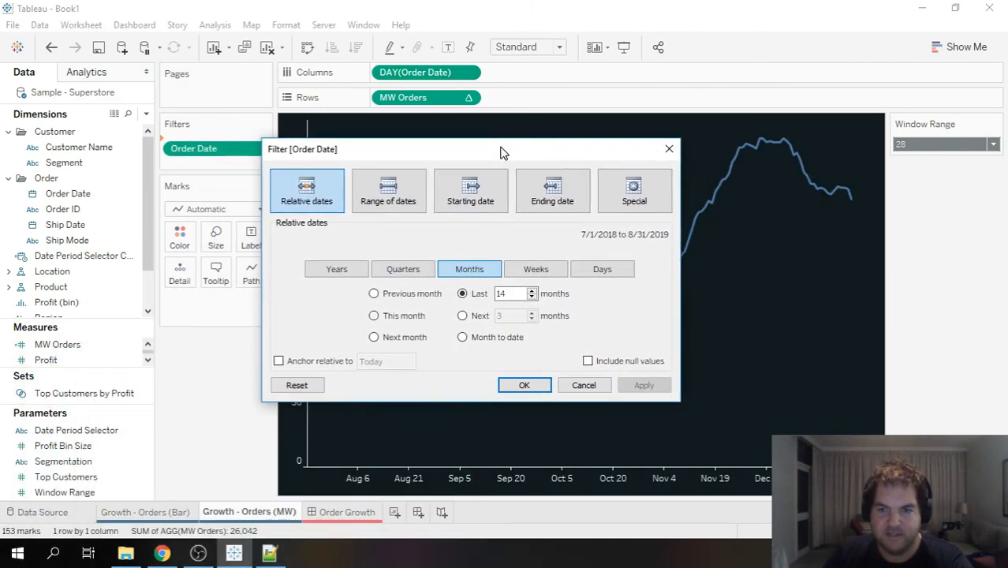
left_click(523, 384)
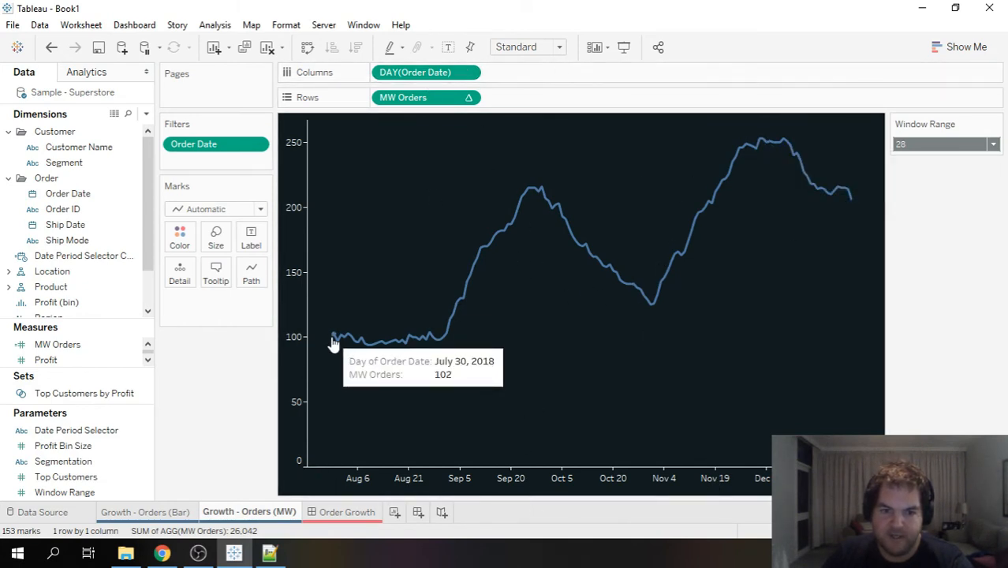
Show mark labels on the MW Orders line at the line ends only
left_click(252, 235)
left_click(284, 272)
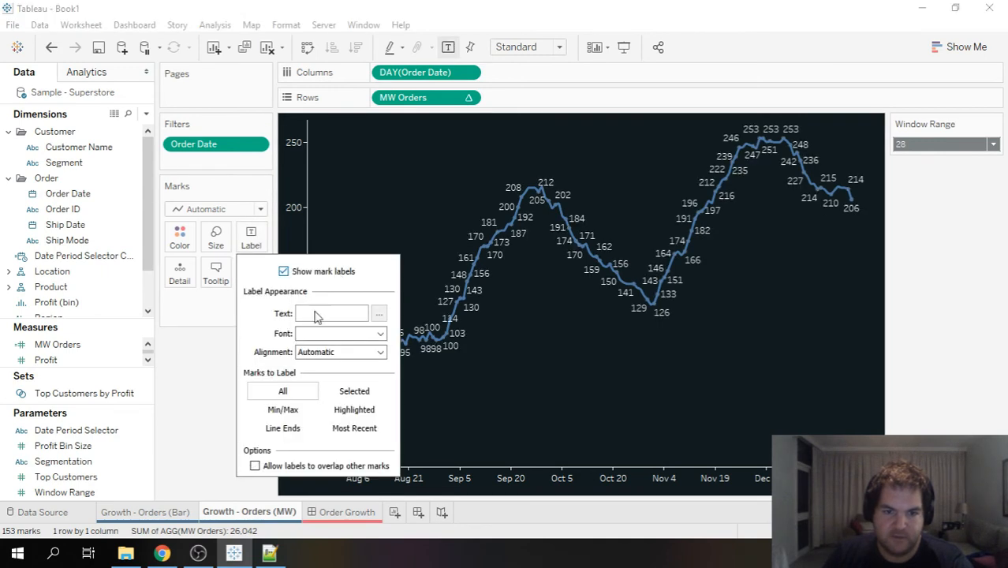
left_click(284, 429)
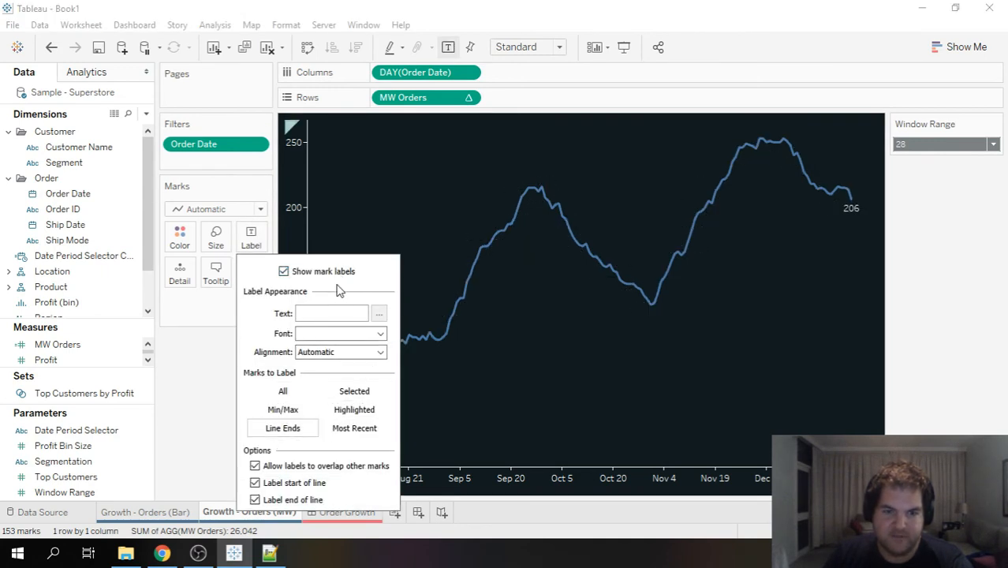
left_click(188, 357)
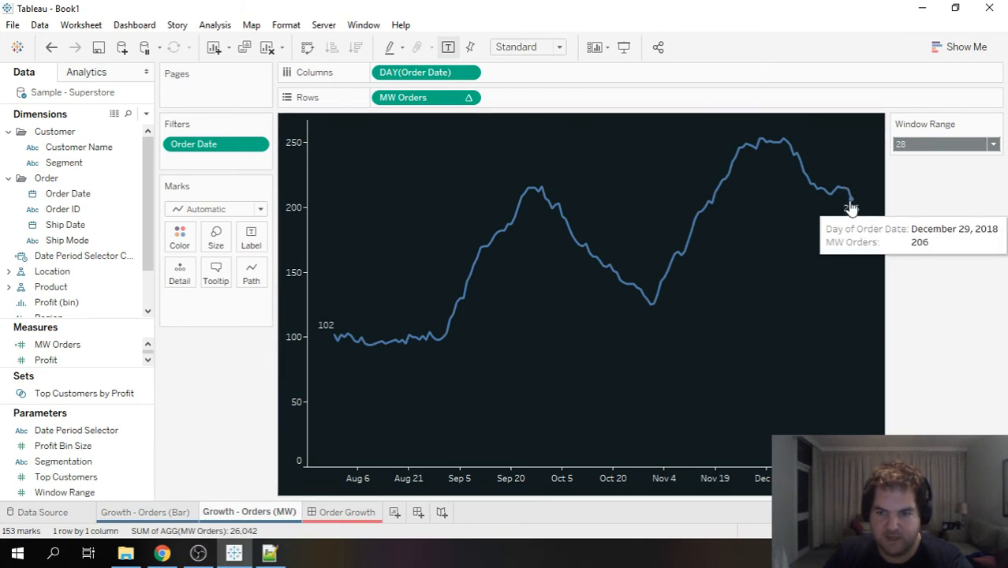
Try Window Range values of 91 and 35 on the labelled line and return it to 28
mouse_move(852, 210)
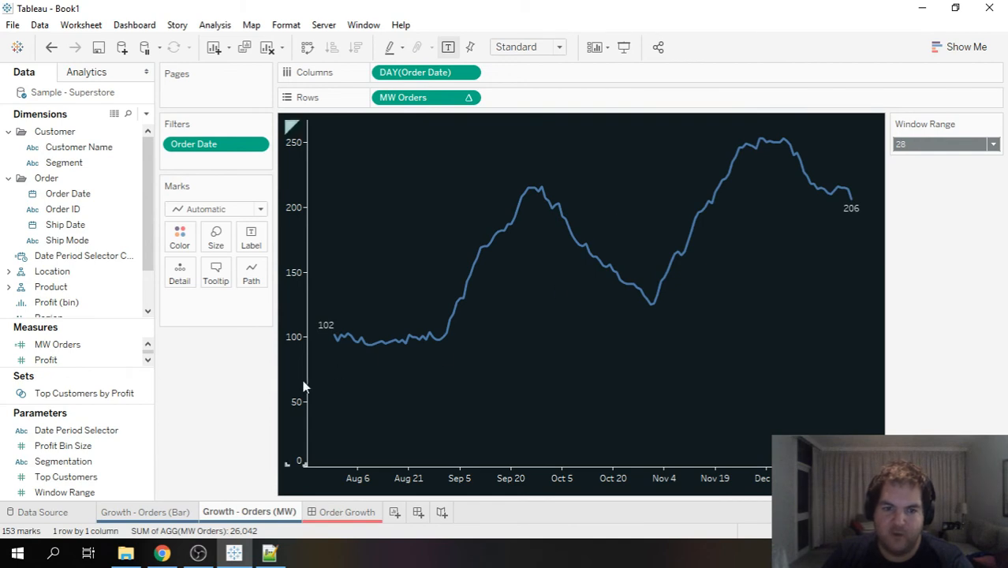
mouse_move(332, 337)
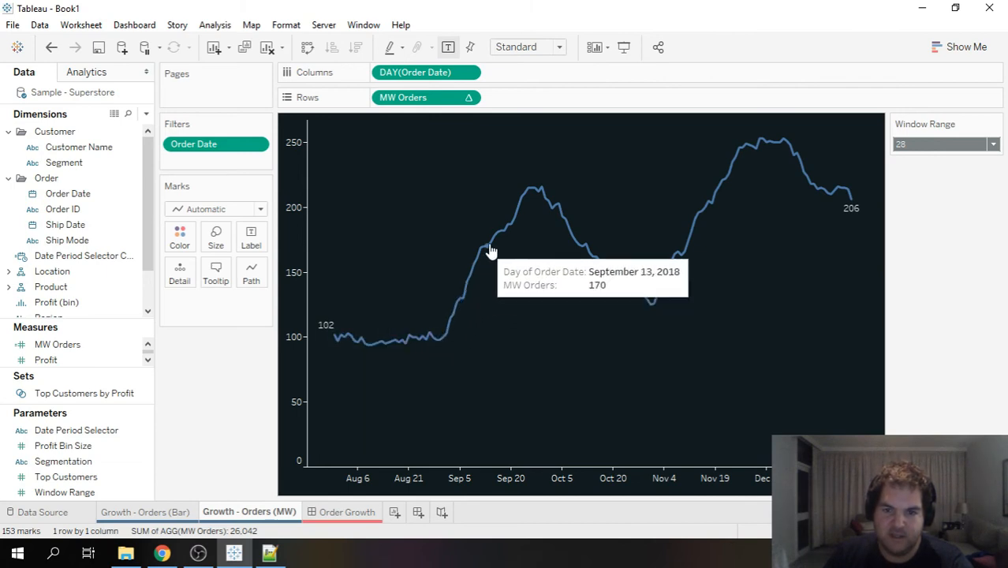
left_click(913, 147)
left_click(924, 234)
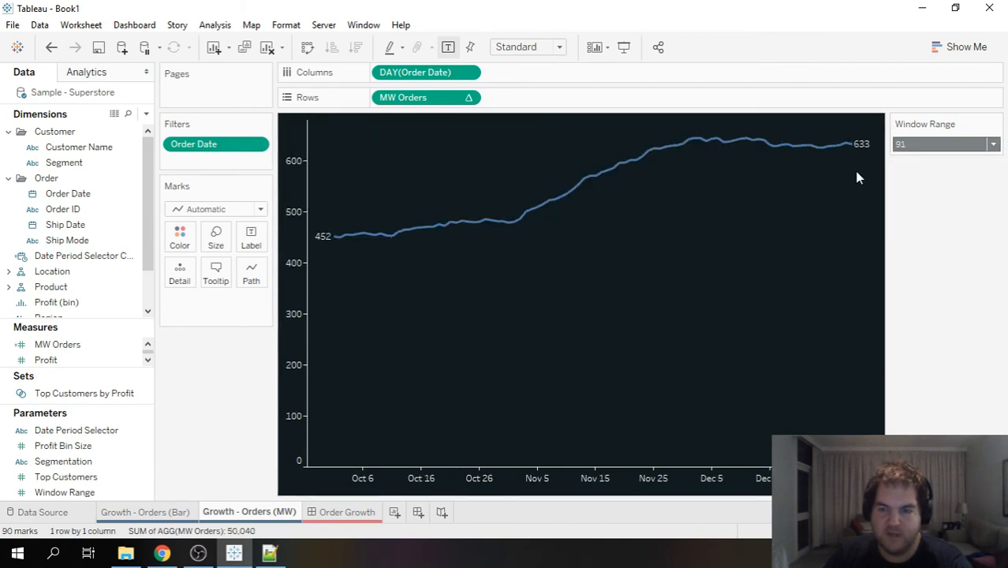
mouse_move(857, 151)
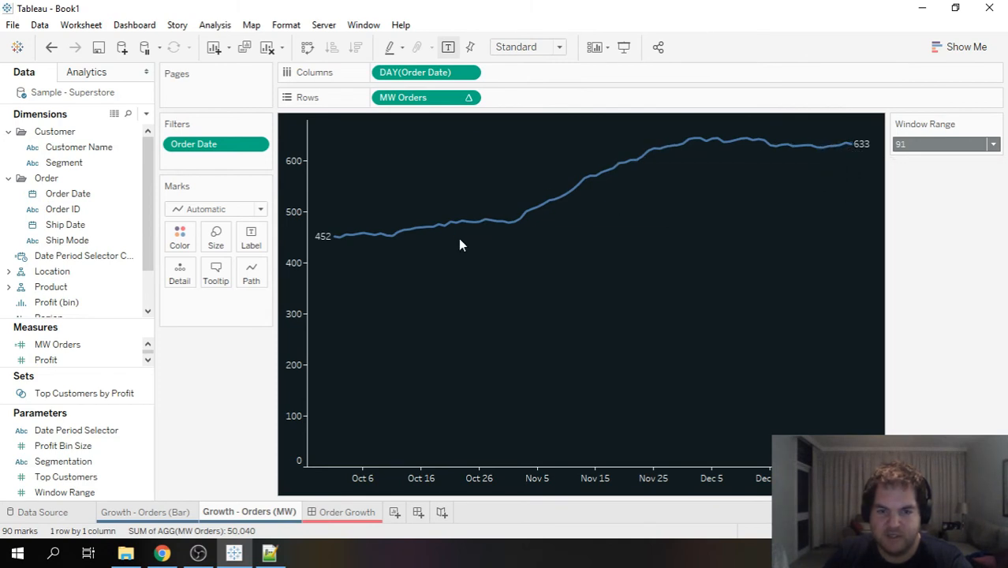
left_click(954, 147)
left_click(954, 147)
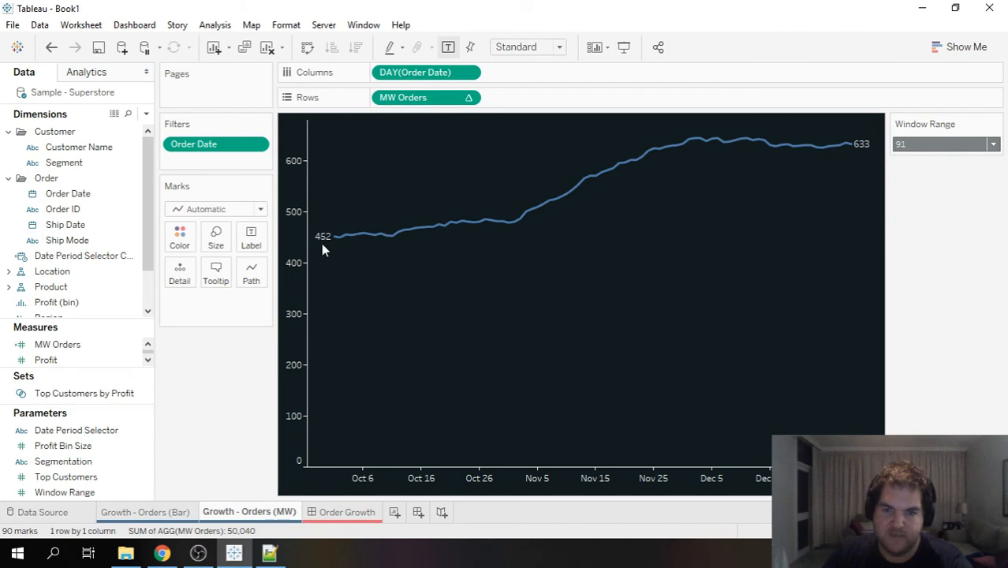
left_click(945, 147)
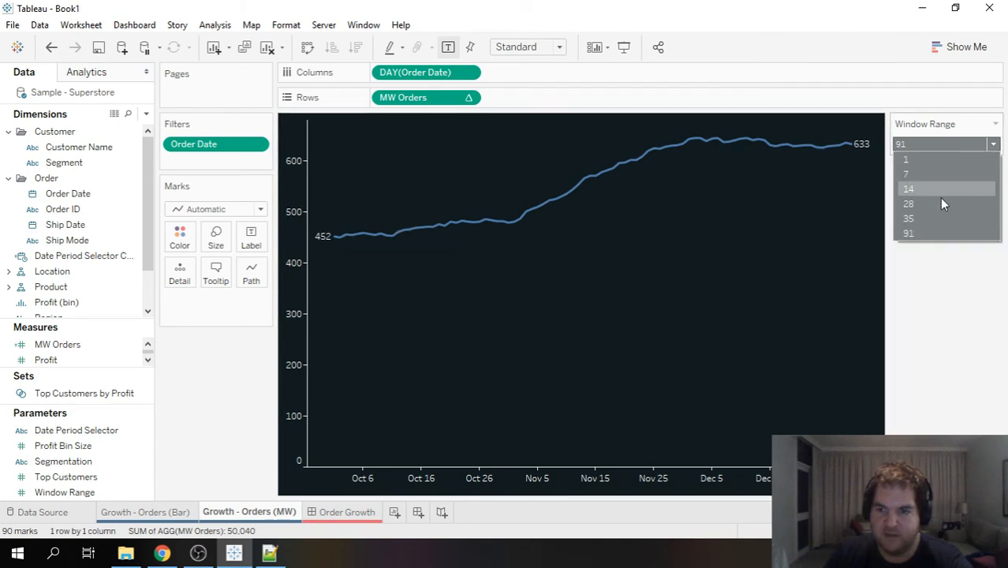
left_click(928, 218)
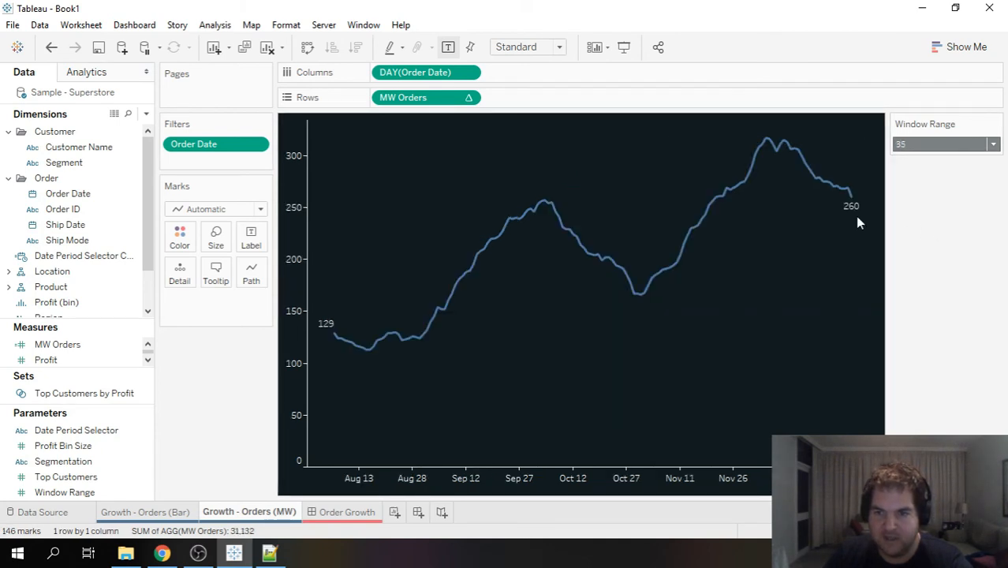
left_click(954, 145)
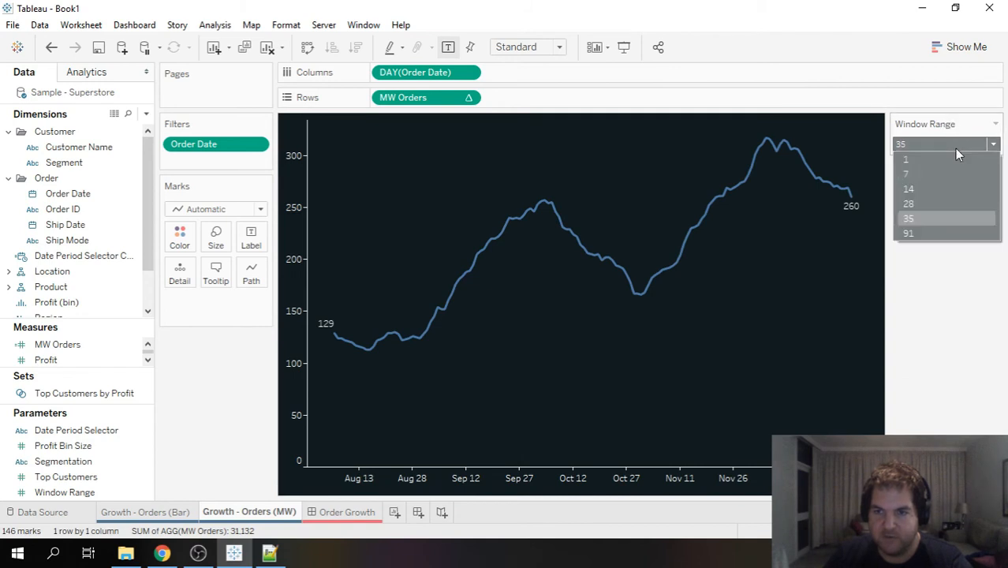
left_click(925, 204)
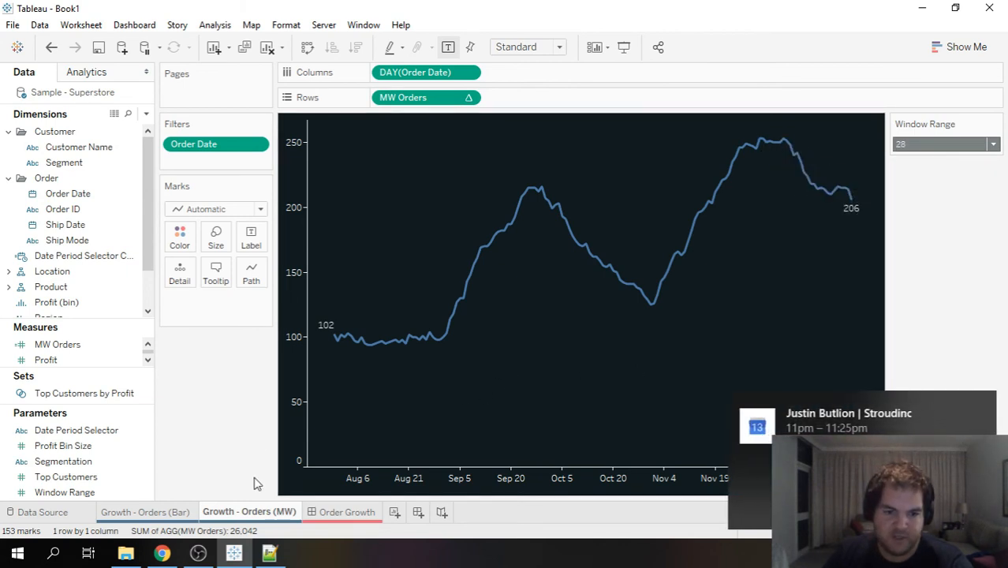
Place the Growth - Orders (MW) sheet below the bar chart on the Order Growth dashboard and increase its height
left_click(982, 406)
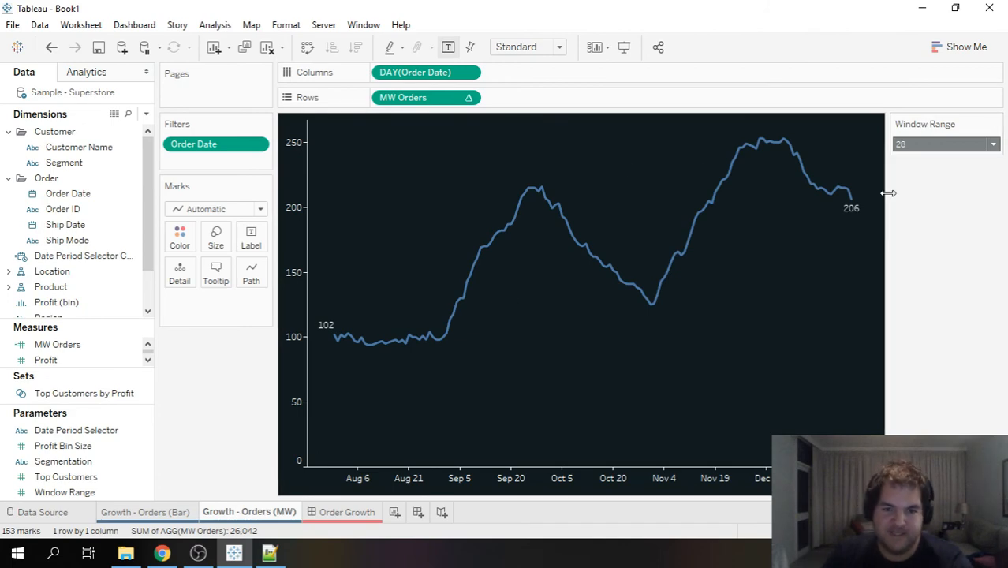
left_click(352, 514)
left_click_drag(1005, 228, 1006, 405)
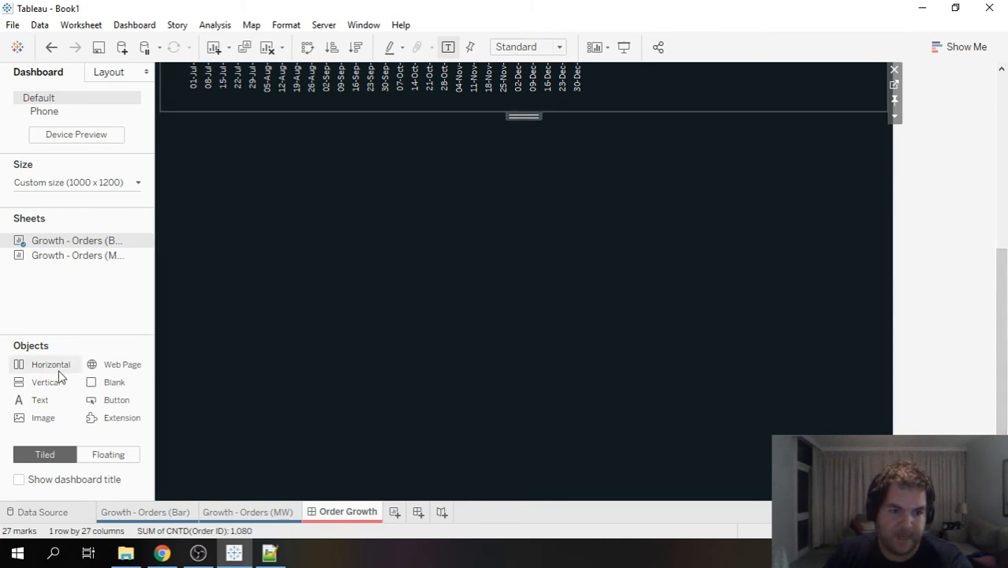
left_click_drag(76, 255, 499, 274)
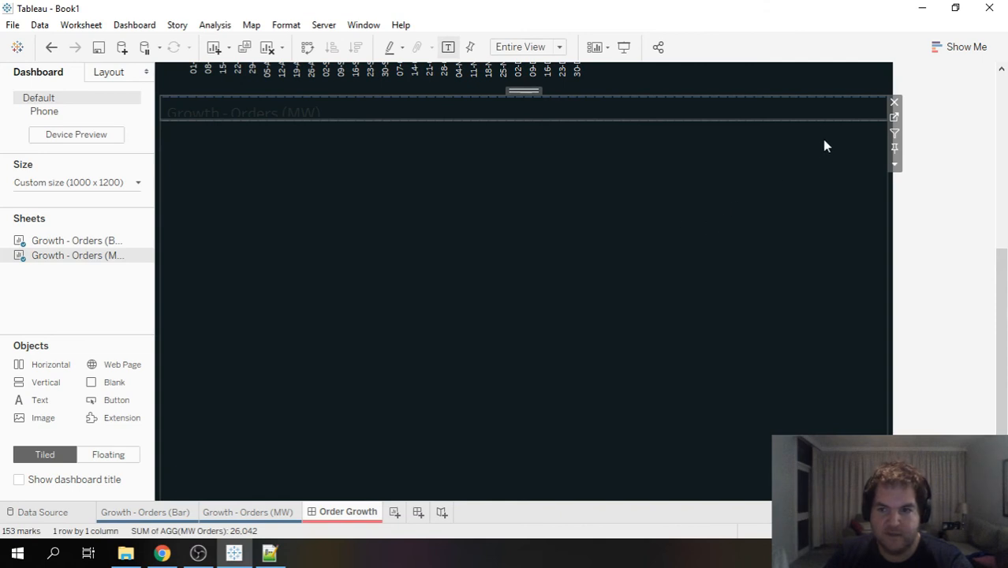
left_click(659, 229)
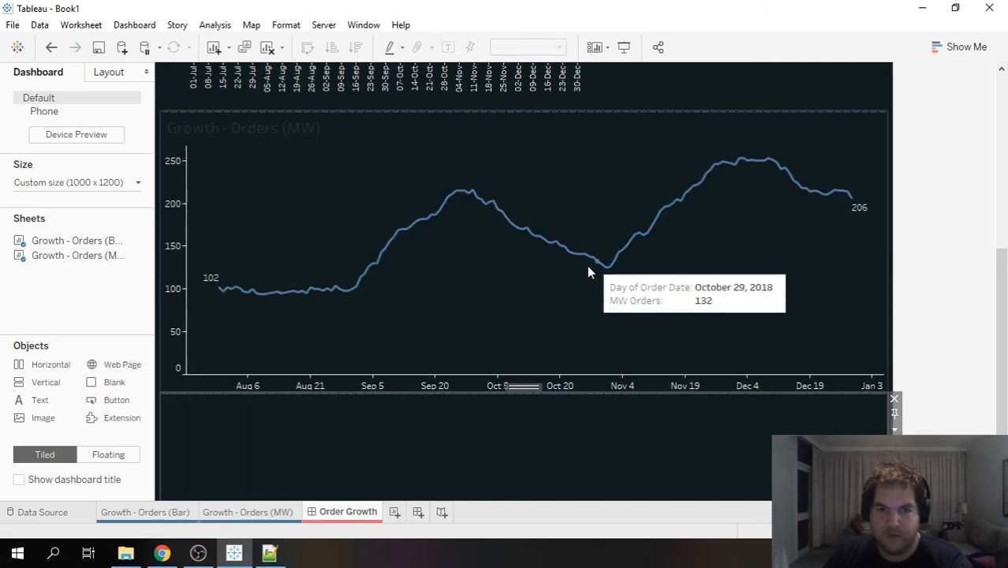
Hide the title of the Growth - Orders (MW) chart and insert a thin Blank spacer between it and the bar chart
right_click(276, 128)
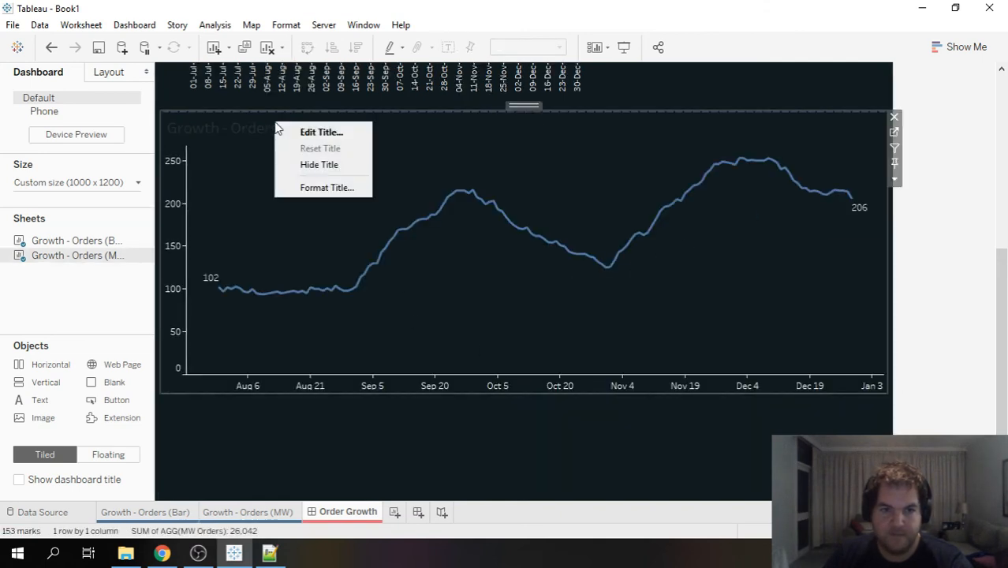
left_click(331, 164)
scroll(475, 276, "up", 3)
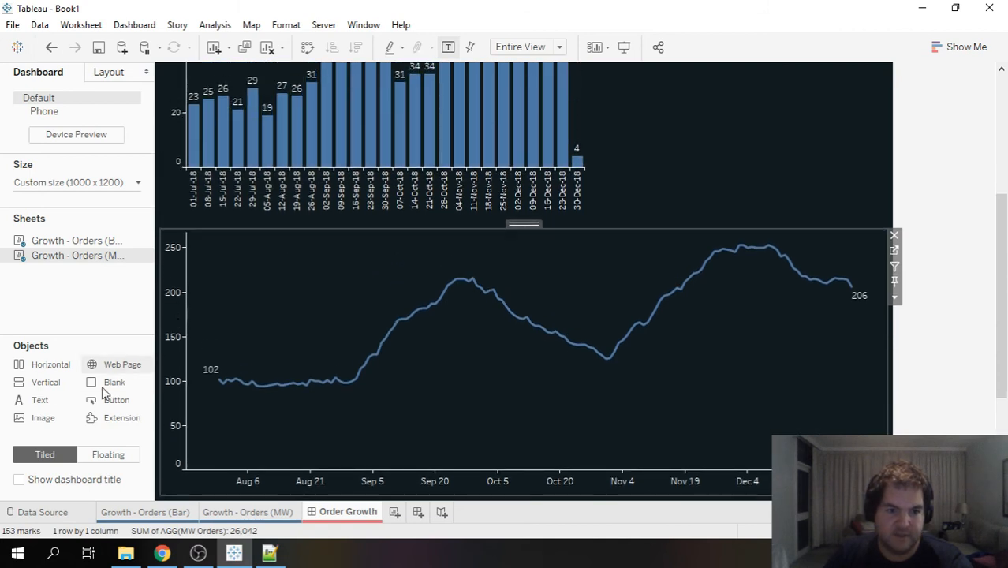
left_click_drag(122, 386, 493, 335)
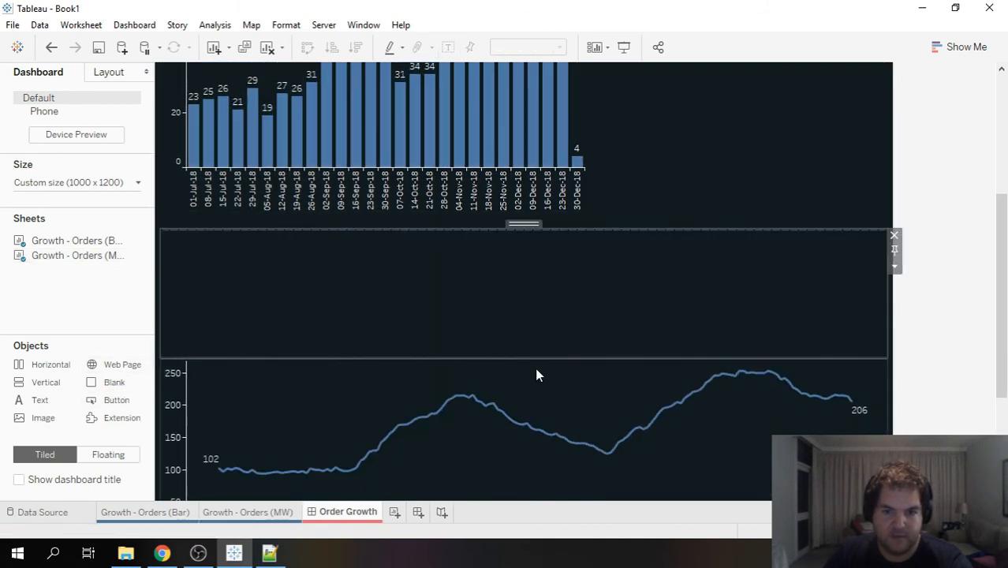
left_click_drag(540, 357, 551, 261)
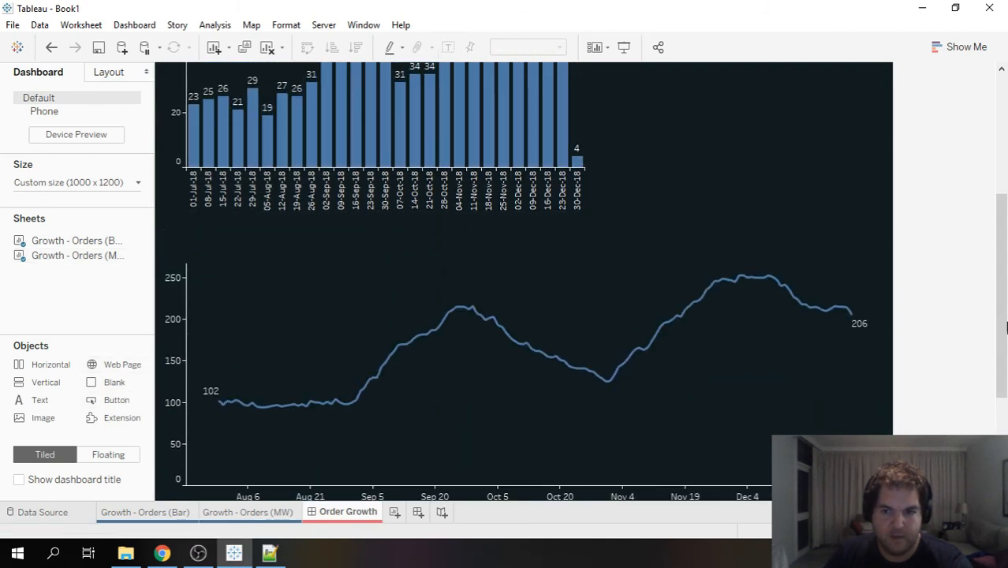
Add a horizontal container above the MW chart holding the text "Selectors:" in white at font size 8
left_click_drag(1004, 298, 1003, 159)
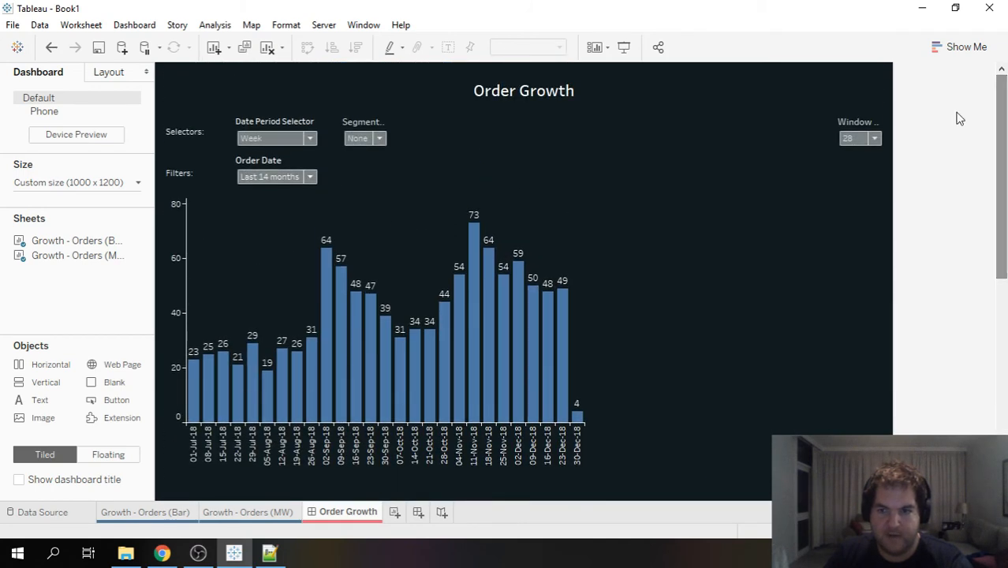
left_click(868, 126)
left_click_drag(1003, 217, 1004, 311)
left_click_drag(40, 367, 250, 332)
left_click_drag(57, 402, 332, 390)
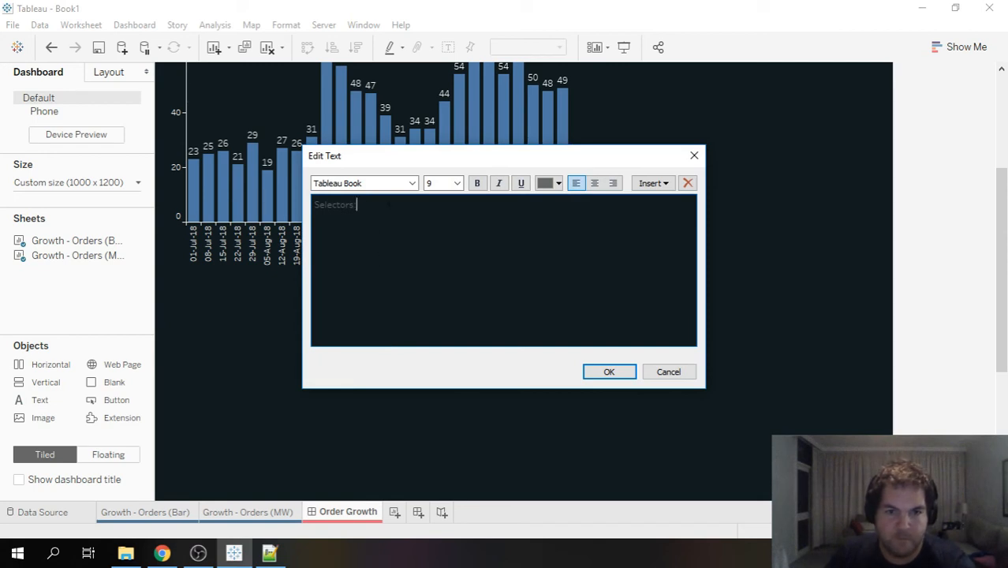
left_click(558, 183)
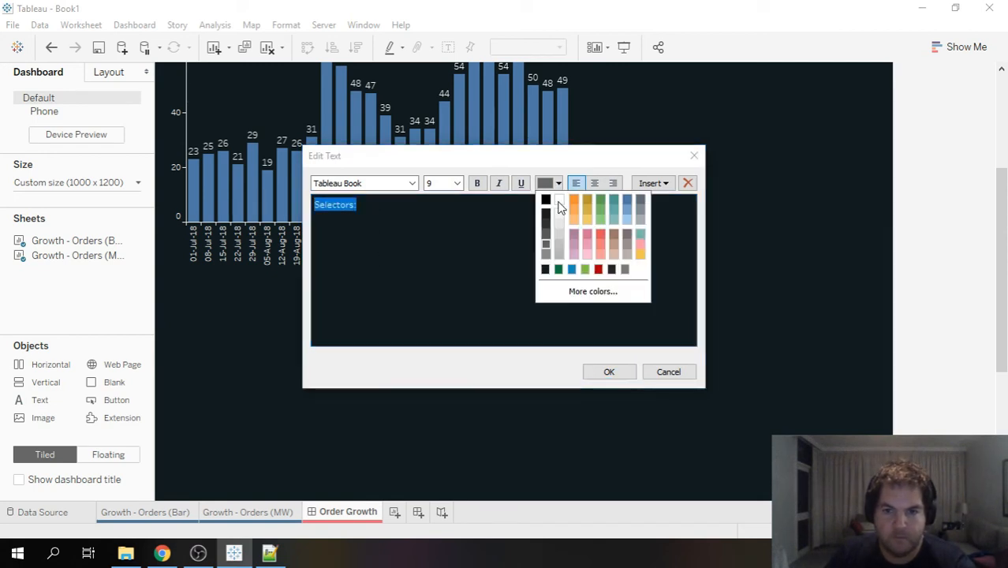
left_click(636, 199)
left_click(456, 183)
left_click(449, 196)
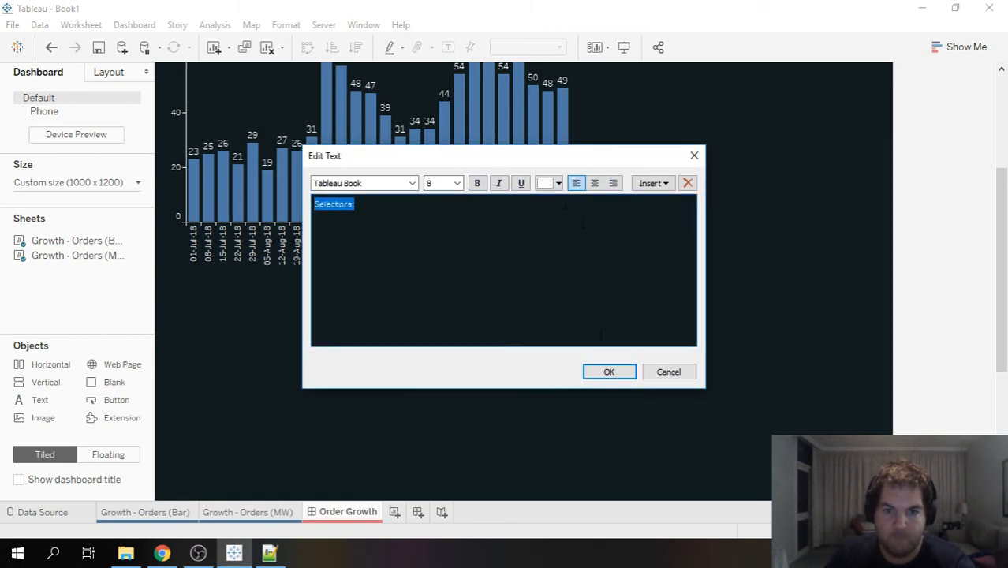
left_click(607, 371)
Move the Window Range selector into the container beside the new Selectors label and narrow the label to fit its text
scroll(785, 221, "up", 5)
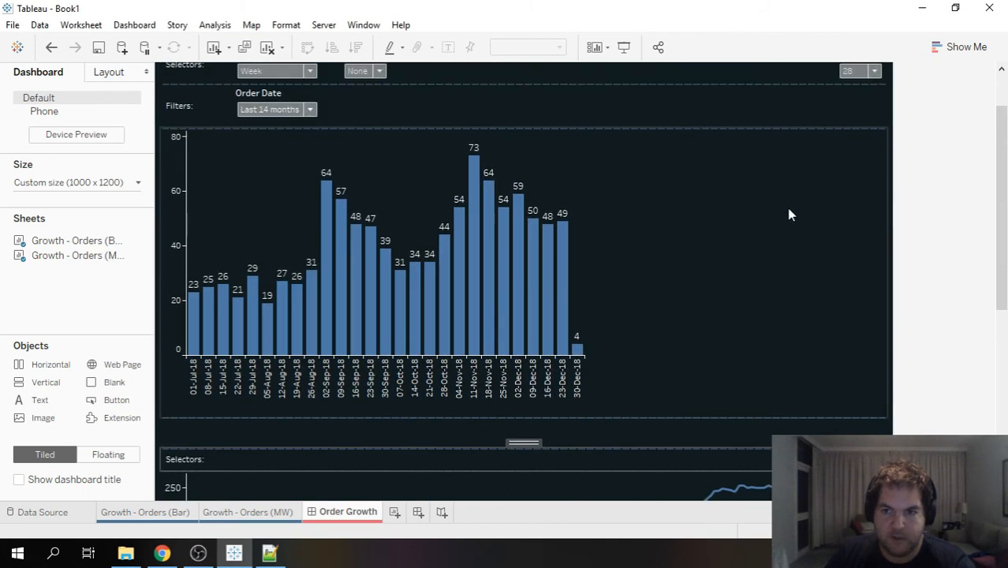
left_click(850, 99)
left_click_drag(858, 91, 341, 486)
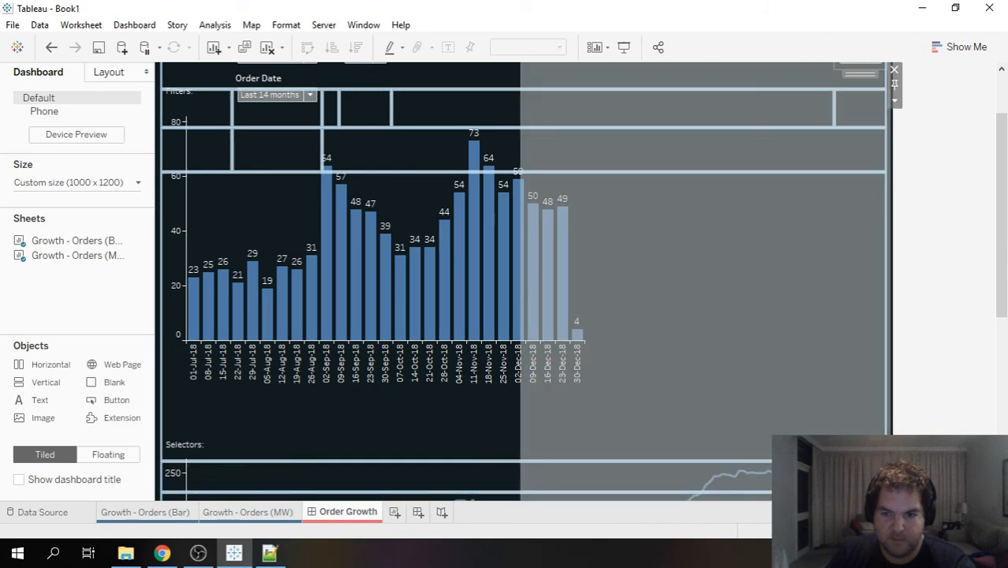
left_click(404, 453)
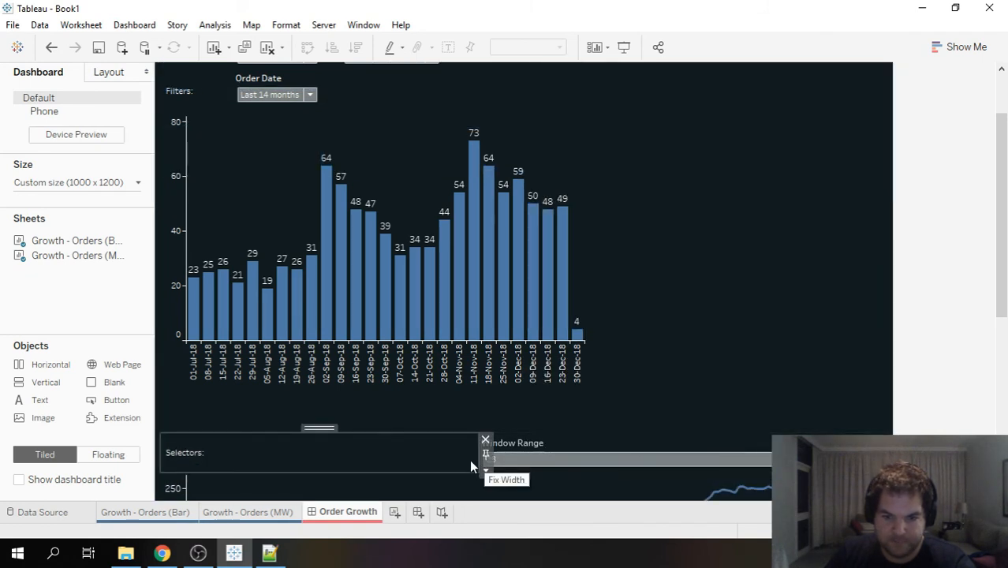
left_click_drag(478, 458, 466, 458)
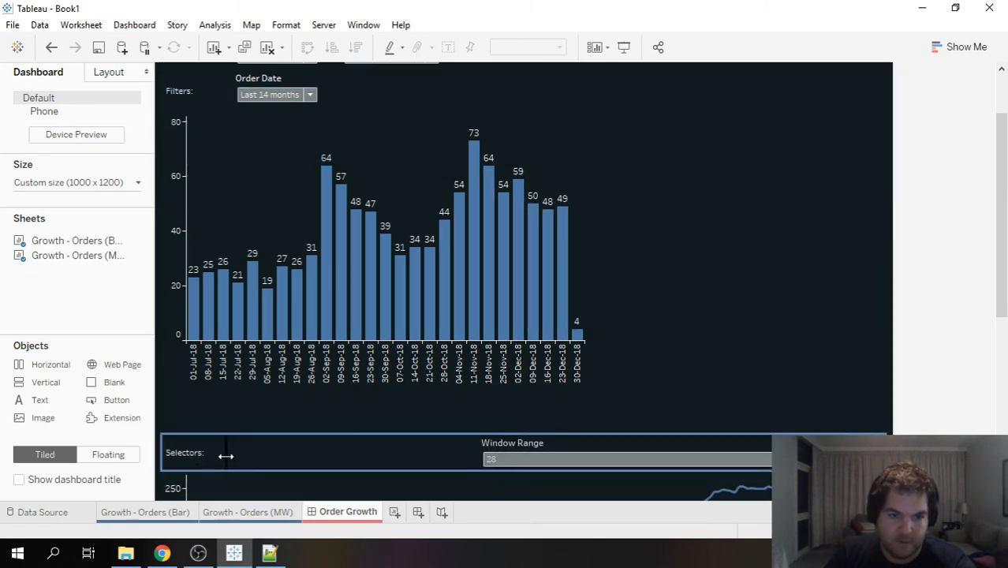
left_click_drag(226, 456, 236, 458)
left_click(194, 457)
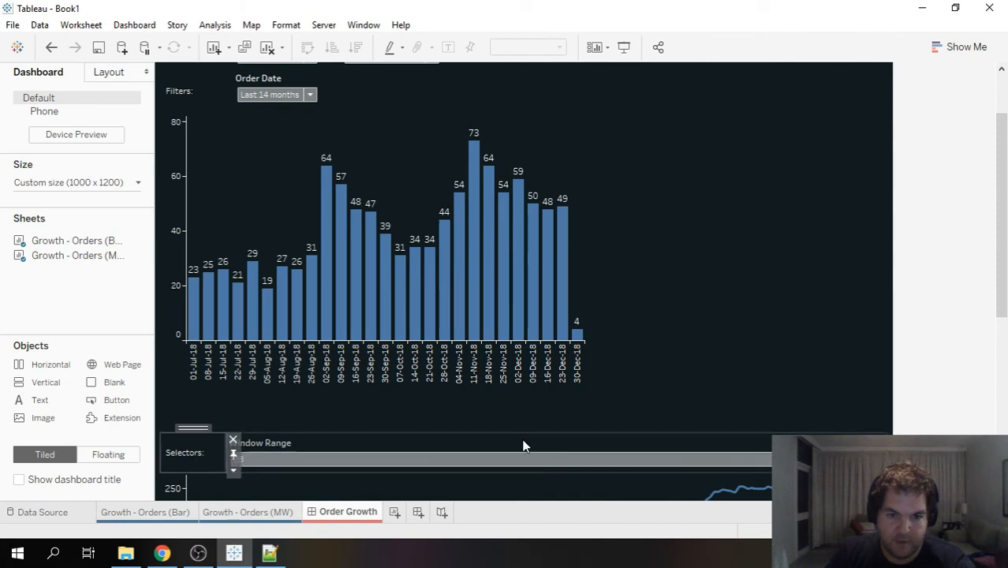
Add a Blank object after the Window Range selector and widen it so the selector becomes compact
left_click_drag(126, 385, 726, 460)
scroll(904, 372, "down", 2)
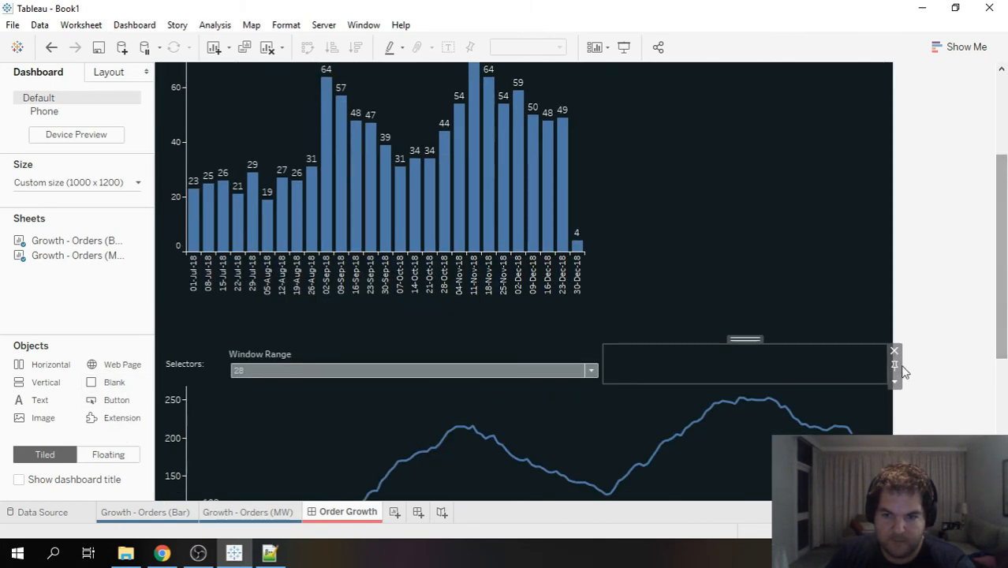
scroll(904, 373, "down", 1)
left_click_drag(604, 309, 310, 320)
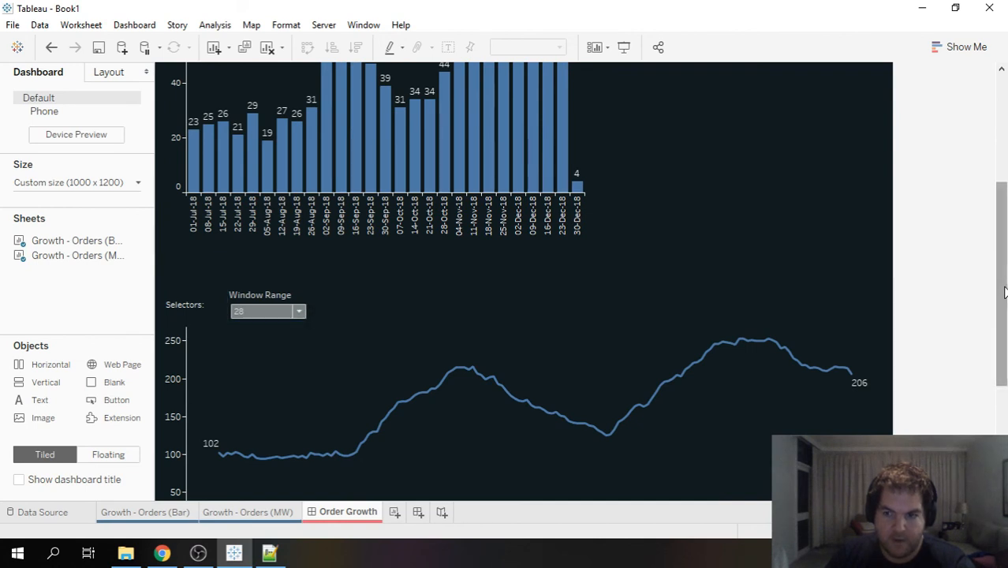
Extend the MW line chart downward by shrinking the empty area beneath it
left_click_drag(1003, 289, 1005, 399)
left_click(441, 438)
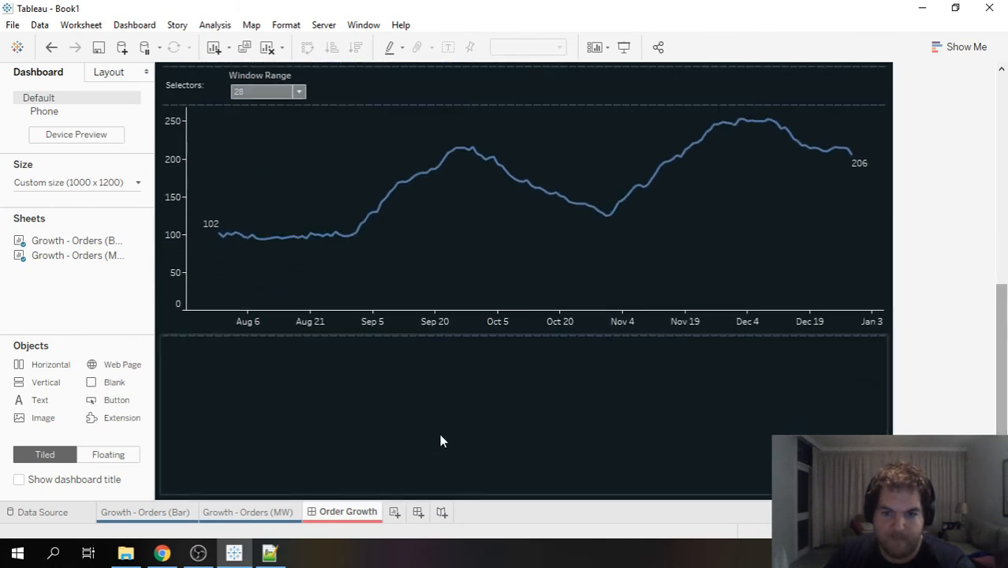
left_click(893, 341)
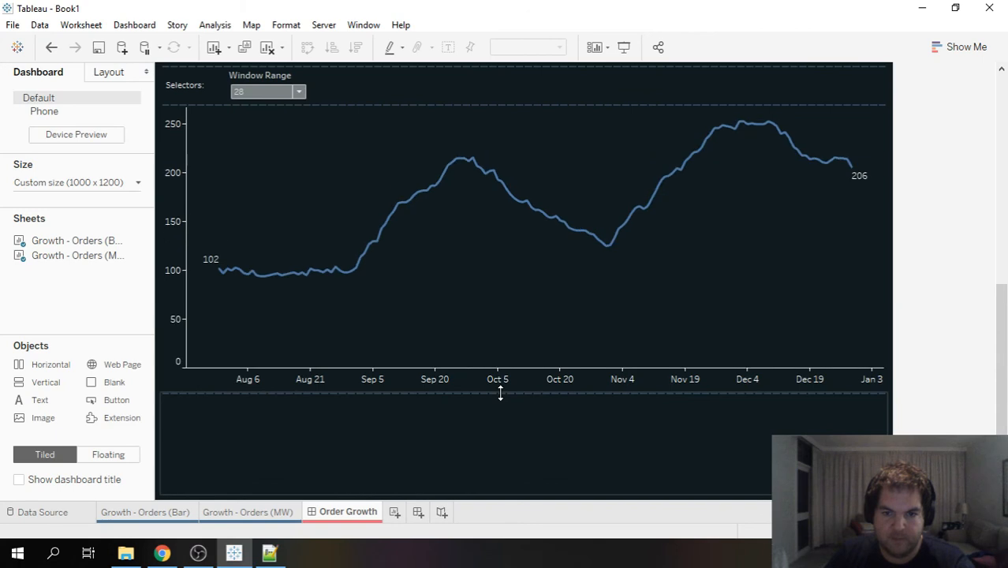
left_click_drag(1005, 373, 1005, 333)
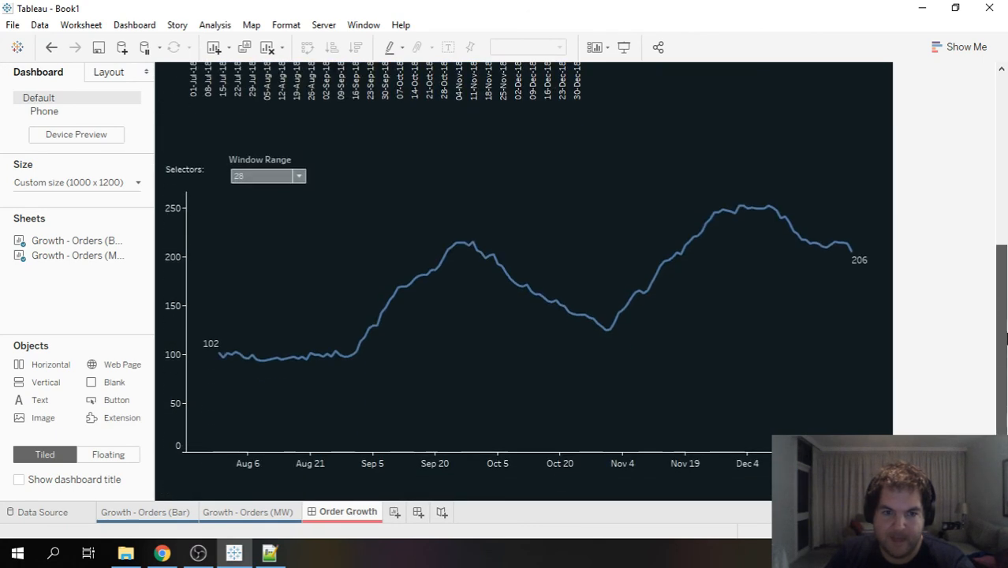
Go to the Growth - Orders (MW) sheet from the dashboard and color its line by Segmentation Calc
left_click(726, 342)
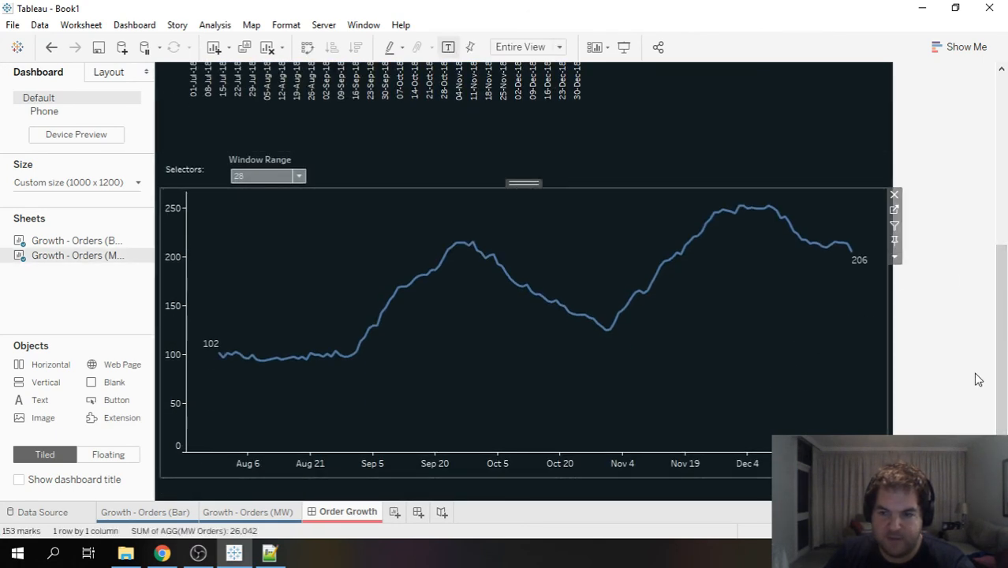
left_click(904, 259)
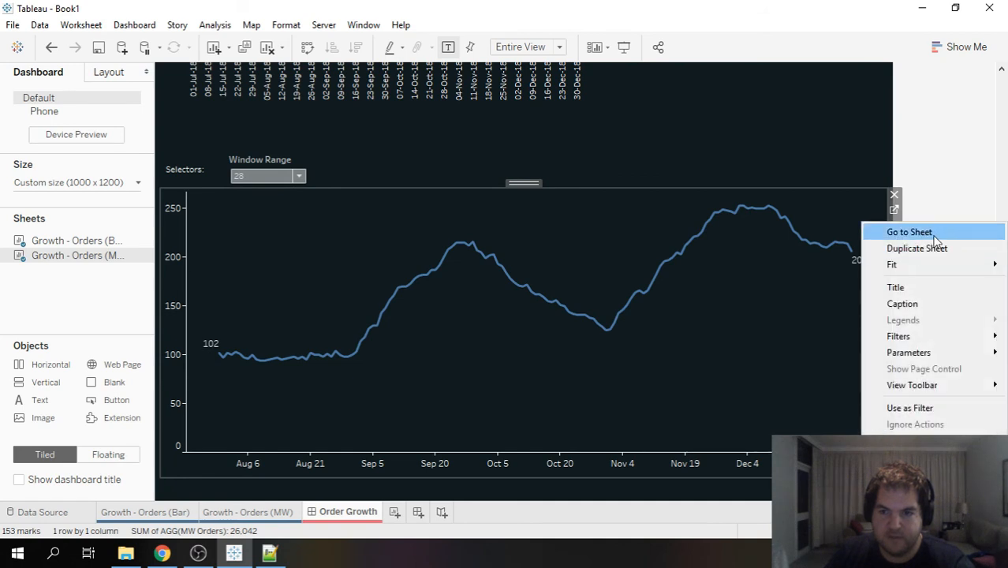
left_click(910, 230)
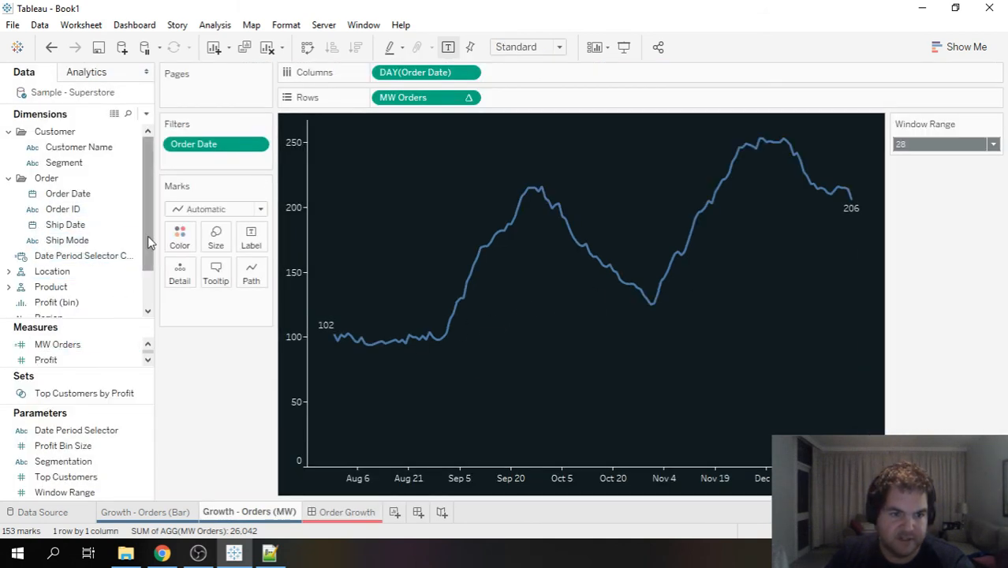
left_click_drag(145, 249, 146, 277)
left_click_drag(75, 286, 180, 246)
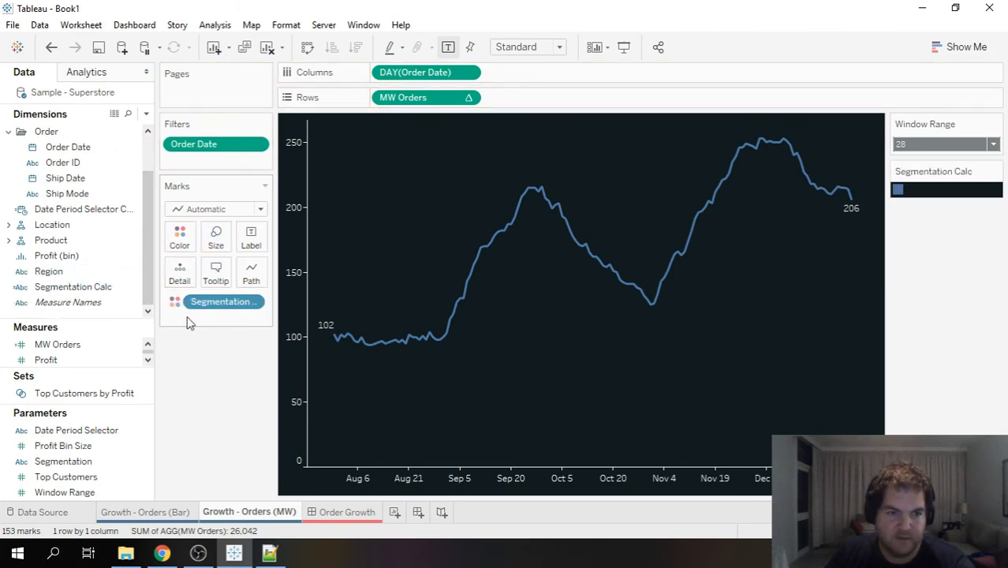
Show the Segmentation parameter control on the sheet and set it to Segment
left_click(146, 466)
left_click(224, 226)
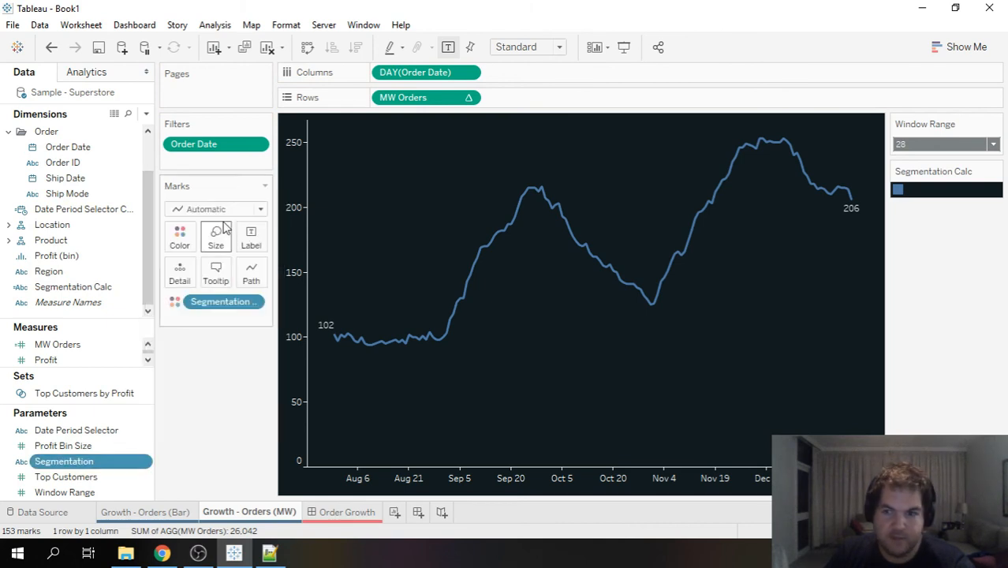
left_click(970, 234)
left_click(943, 281)
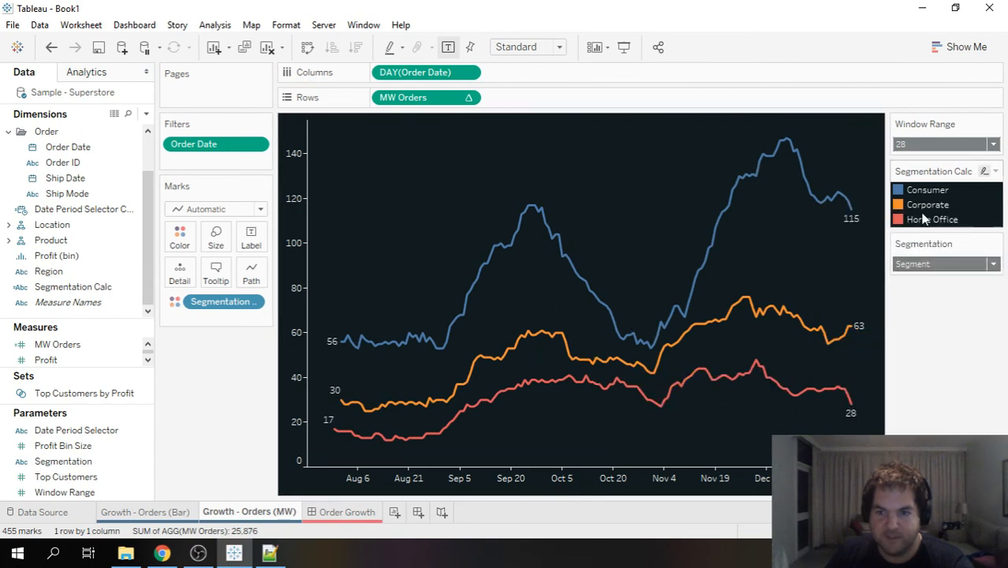
Examine the Consumer, Corporate and Home Office lines by highlighting each in the color legend, and clear the highlight
left_click(932, 192)
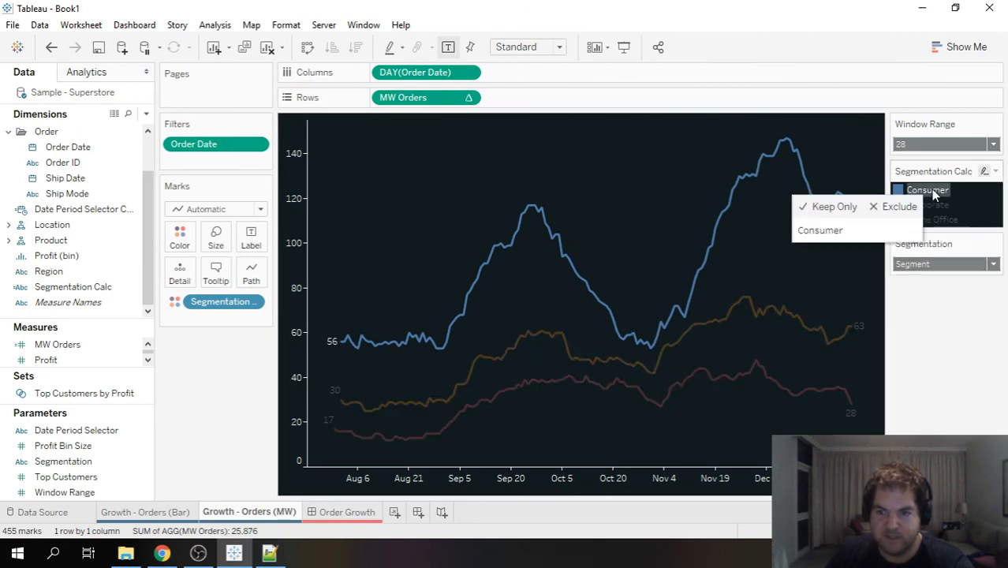
left_click(933, 192)
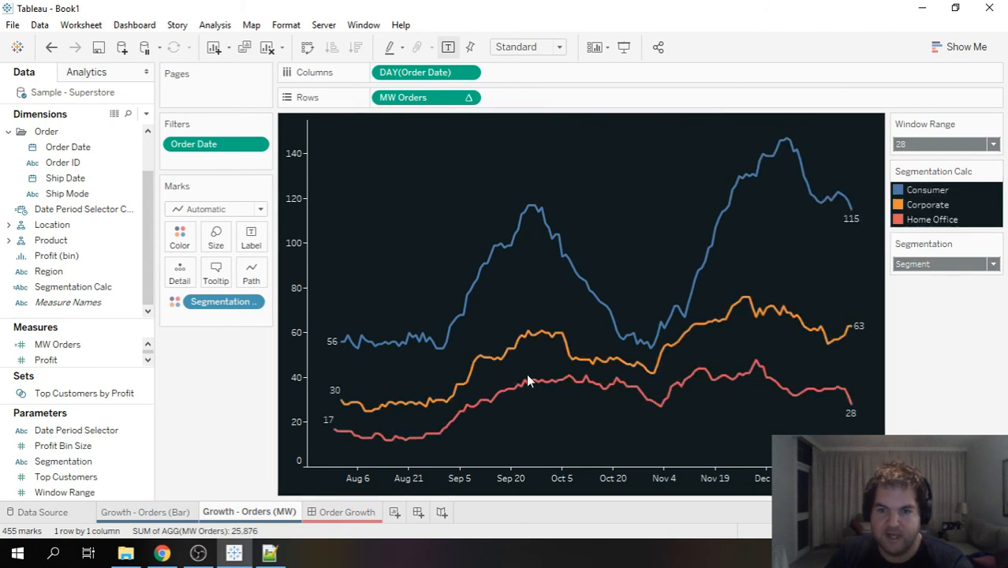
left_click(942, 205)
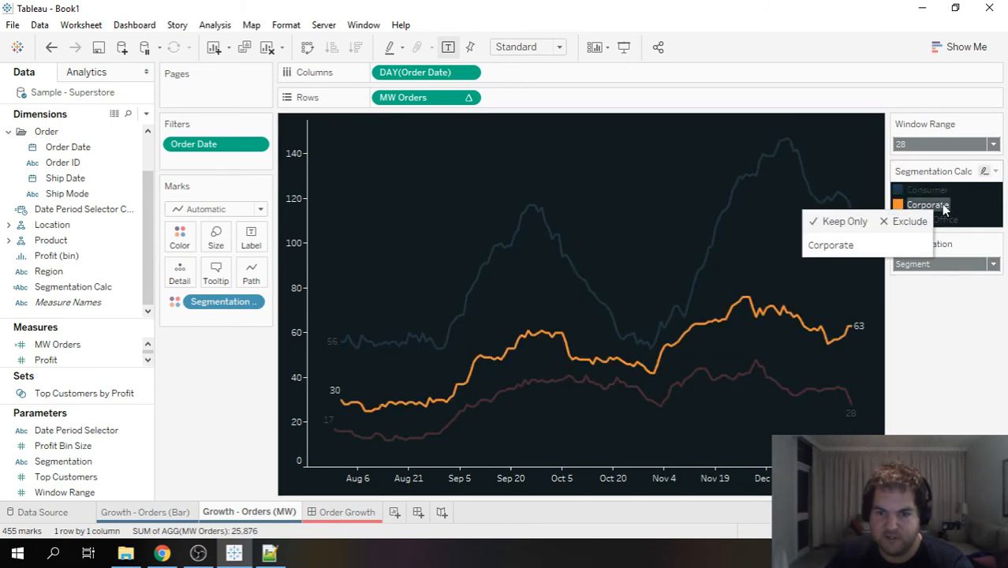
left_click(942, 205)
left_click(955, 225)
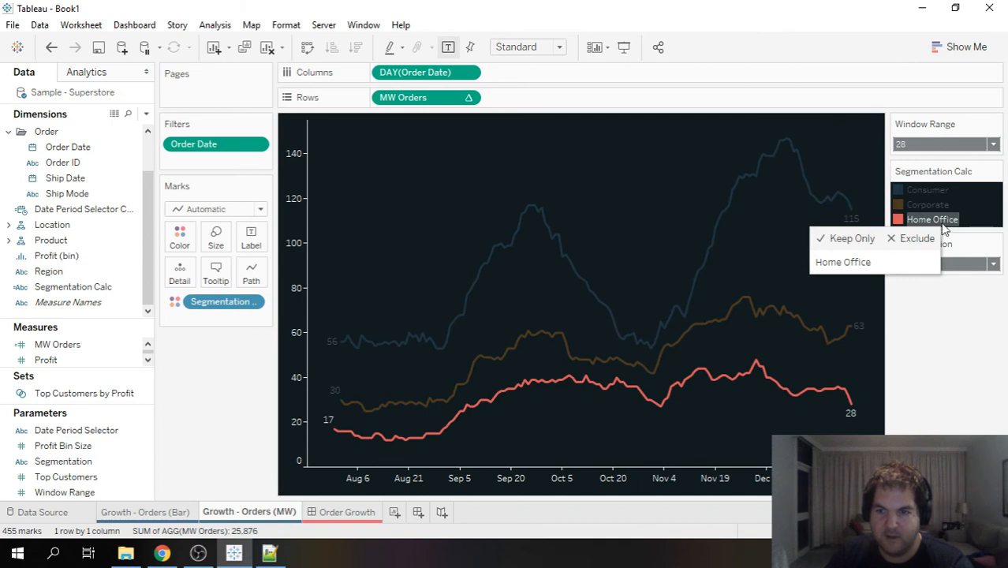
left_click(946, 220)
left_click(938, 205)
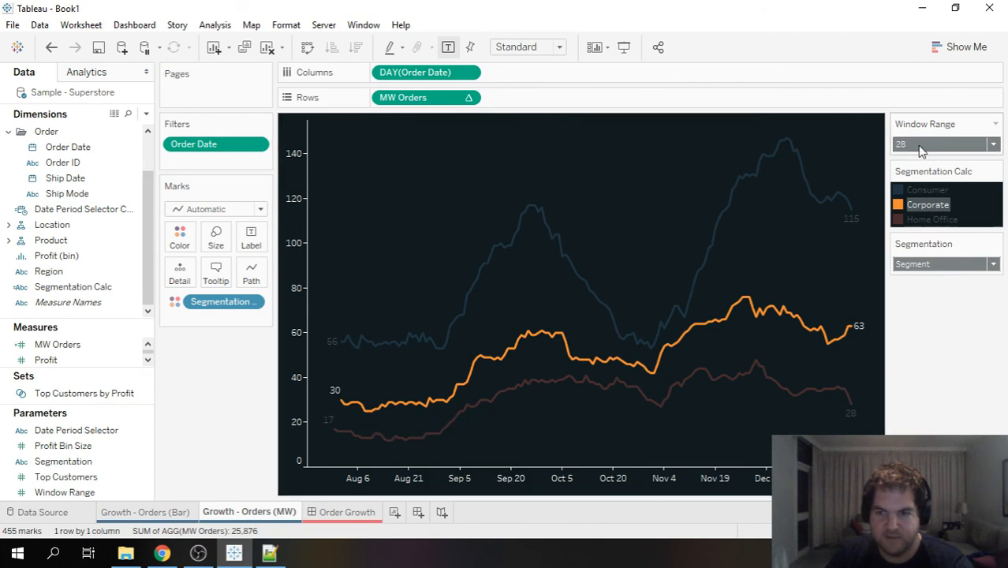
left_click(971, 415)
left_click(923, 190)
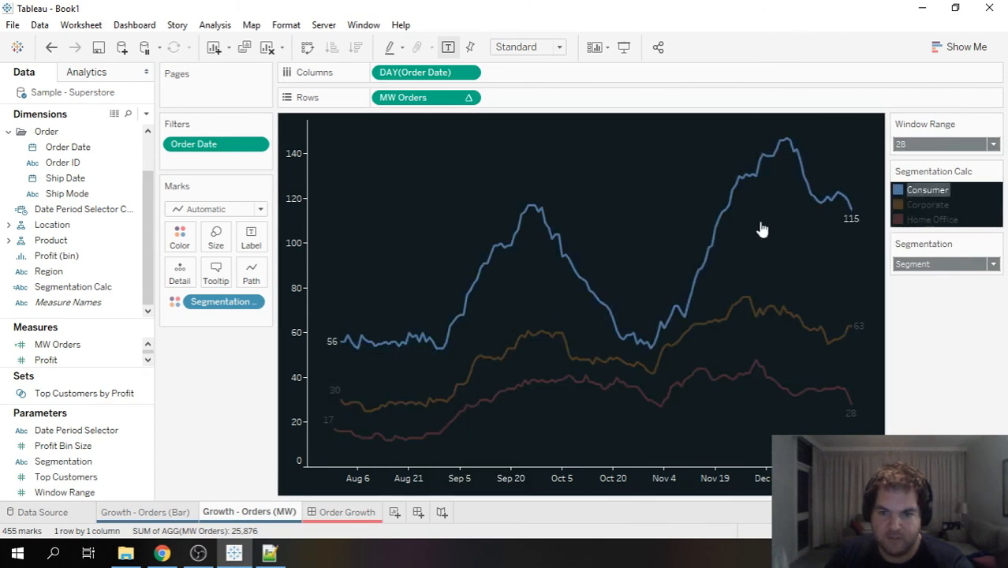
left_click(940, 191)
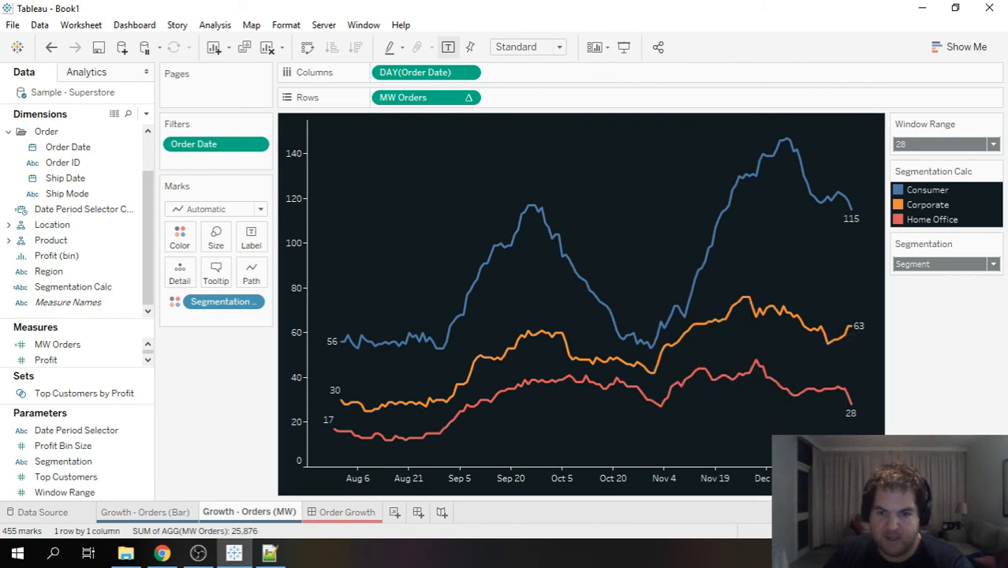
Set the Segmentation selector on the Order Growth dashboard to None and compare its effect on the bar and line charts
left_click(327, 519)
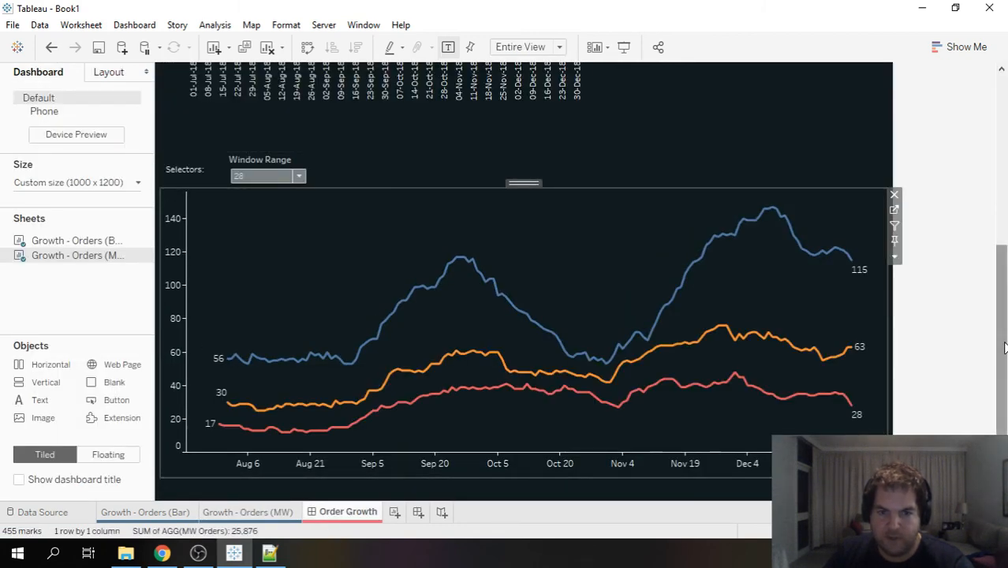
left_click_drag(1003, 348, 971, 403)
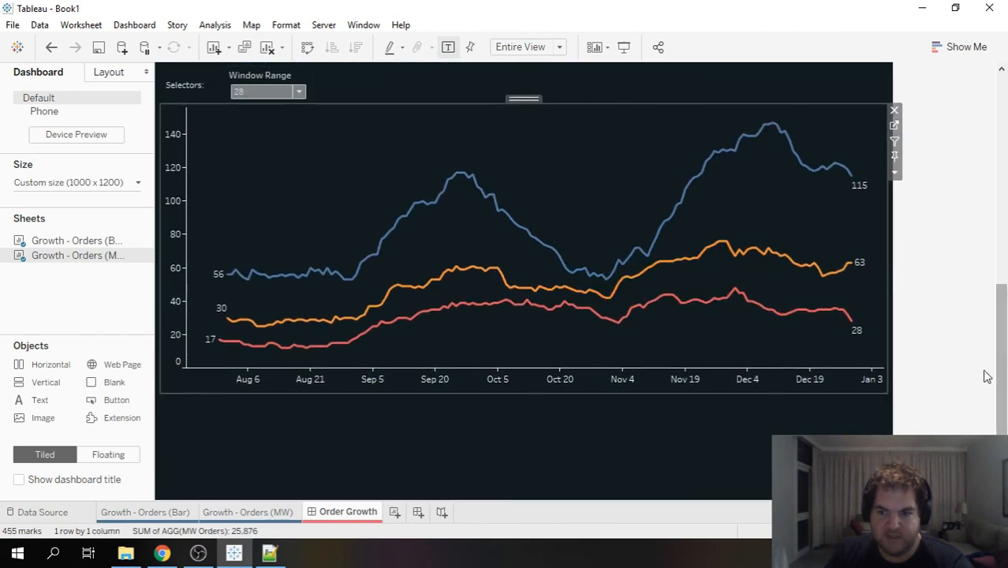
left_click_drag(1001, 372, 1004, 156)
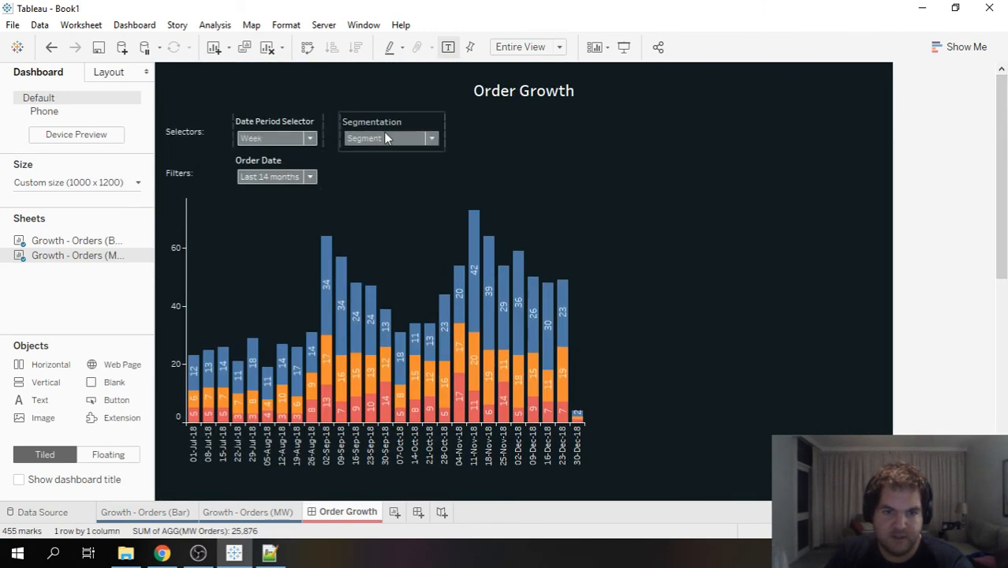
left_click(399, 138)
left_click(397, 154)
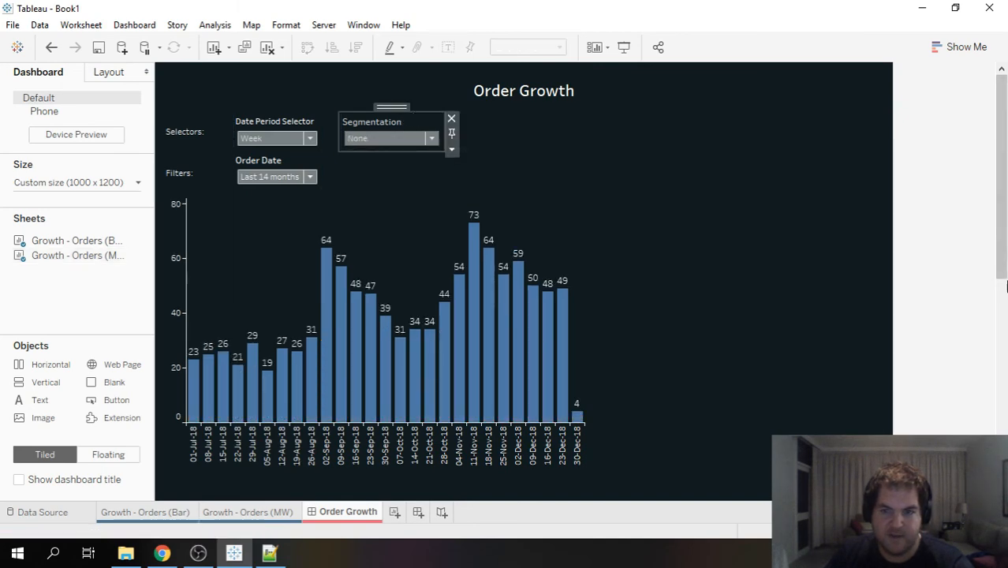
left_click_drag(1001, 244, 1006, 403)
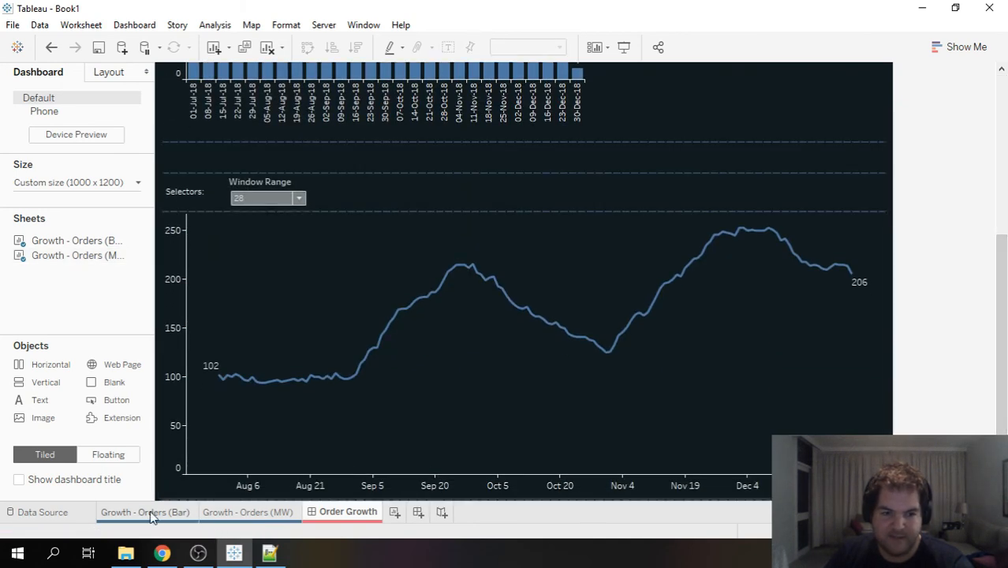
From the Growth - Orders (MW) sheet, duplicate the Segmentation parameter and rename the copy Segmentation - MW
left_click(244, 511)
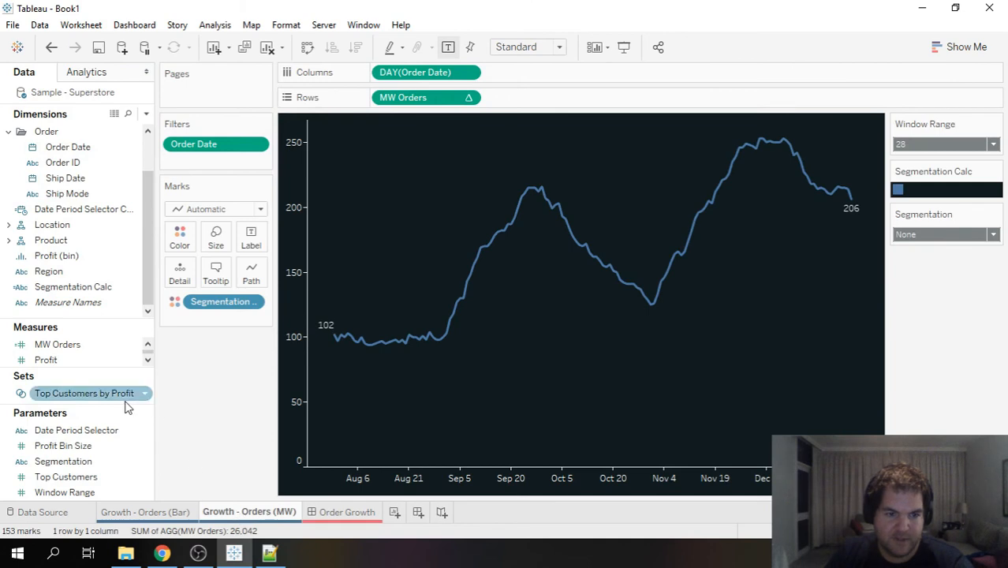
left_click(145, 464)
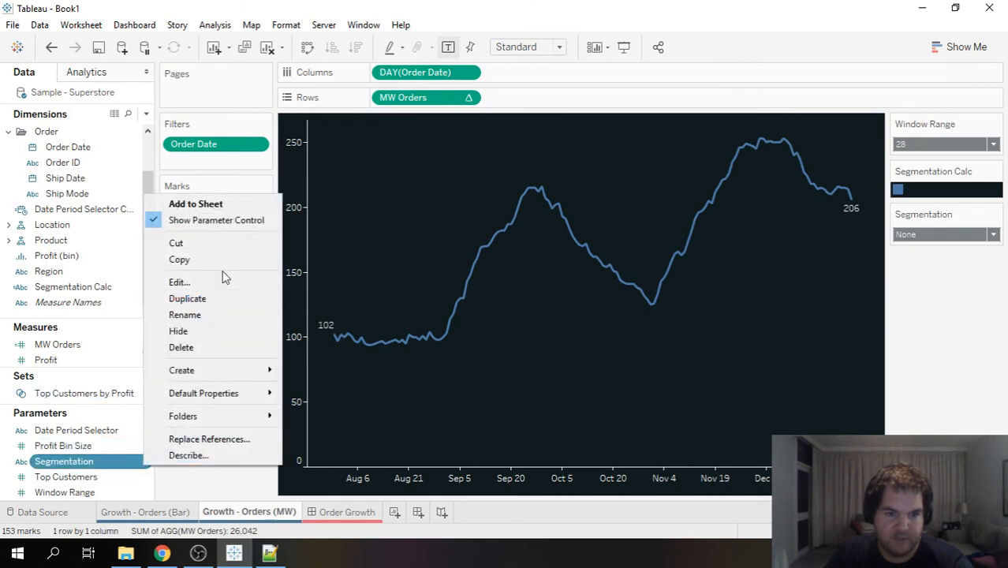
left_click(183, 299)
left_click(149, 463)
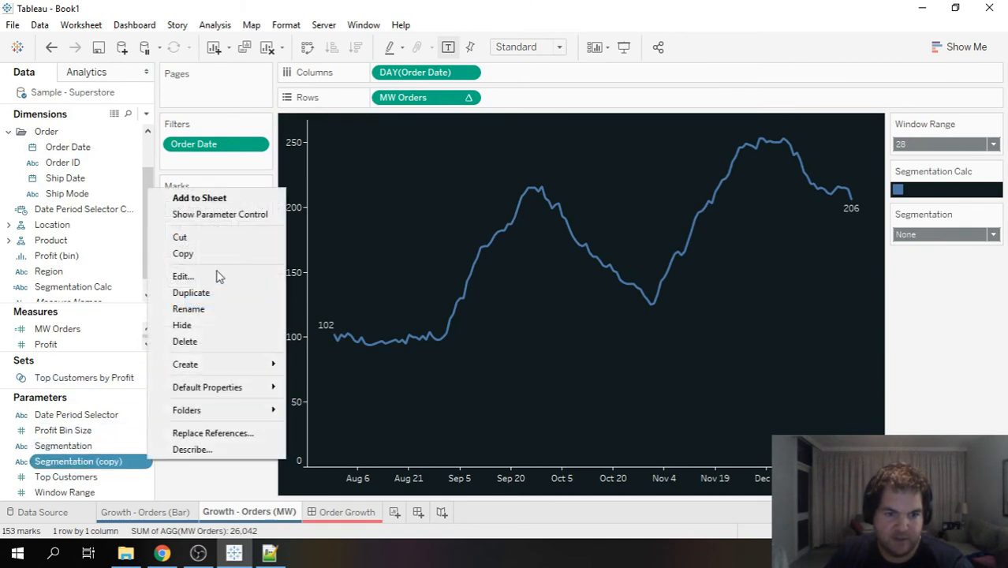
left_click(211, 276)
left_click(421, 120)
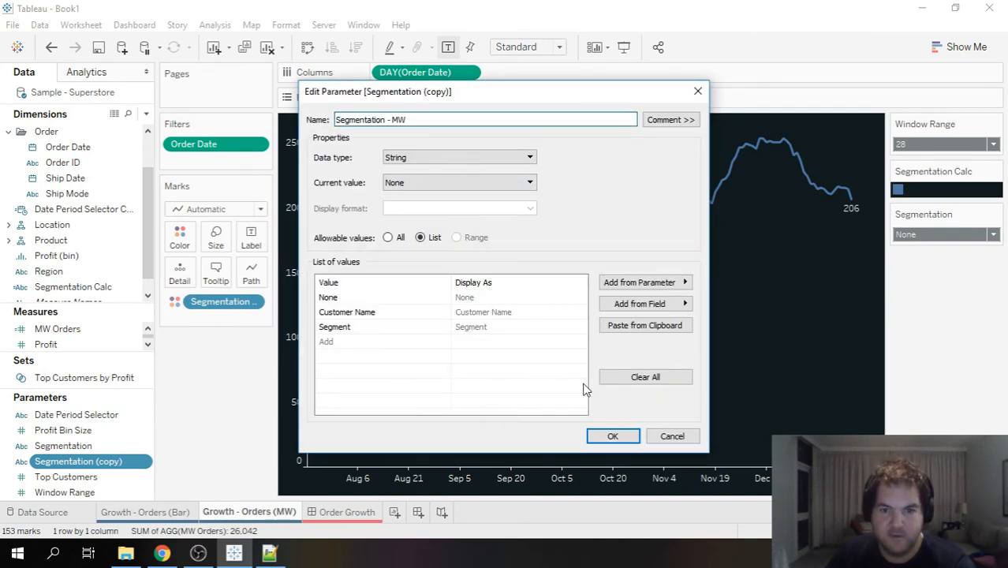
left_click(612, 435)
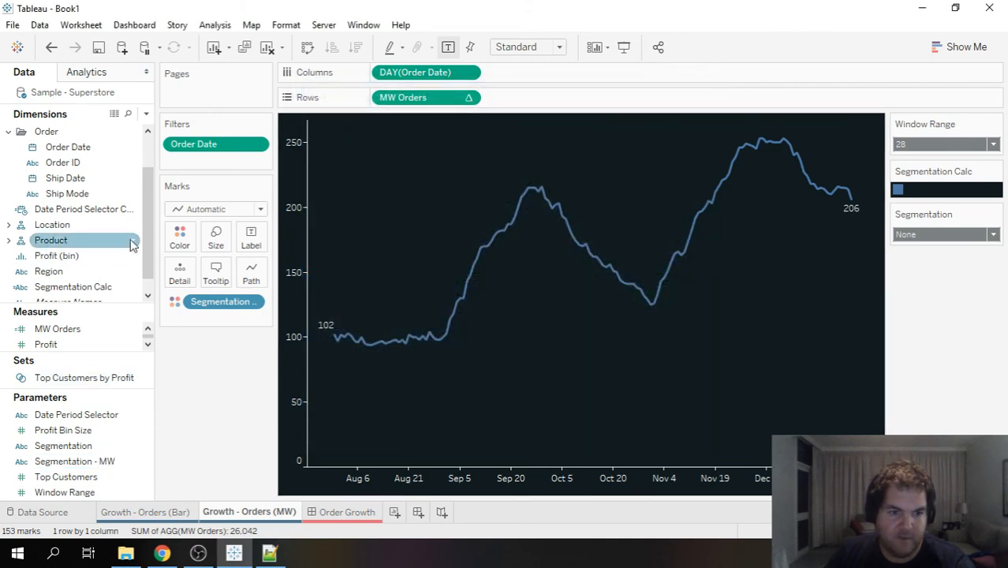
Duplicate the Segmentation Calc field and rename the copy Segmentation Calc - MW in its calculation editor
right_click(139, 290)
left_click(181, 104)
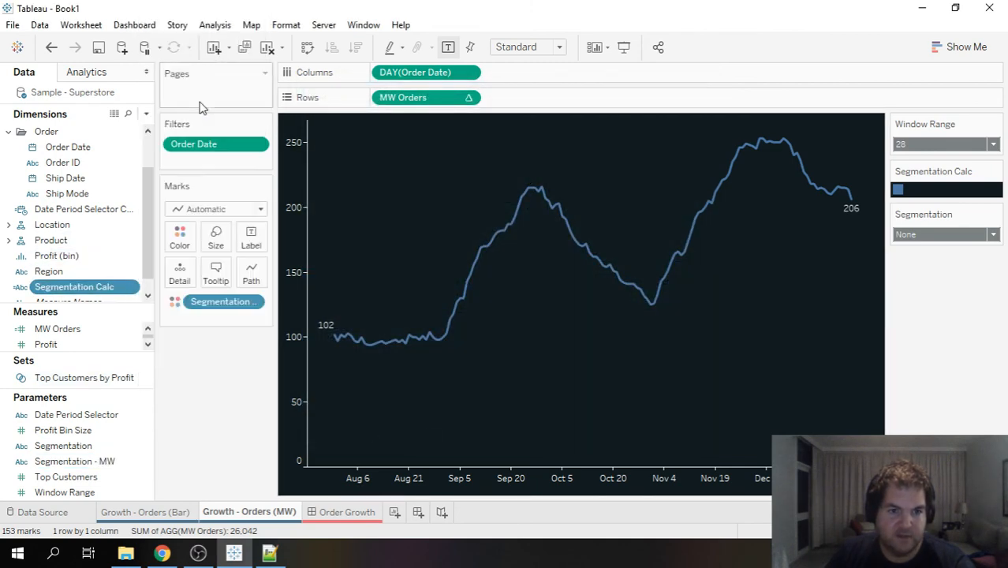
right_click(145, 285)
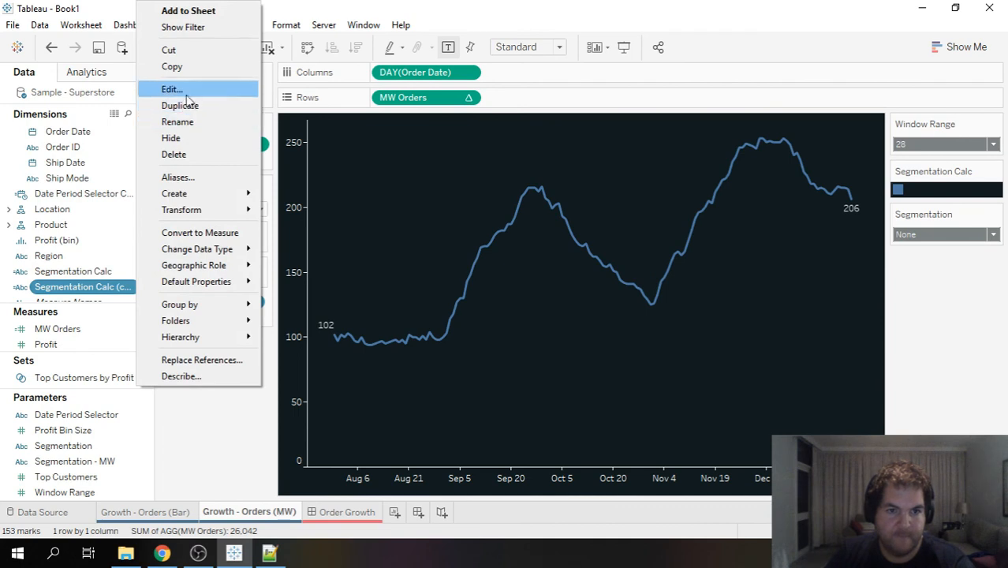
left_click(197, 88)
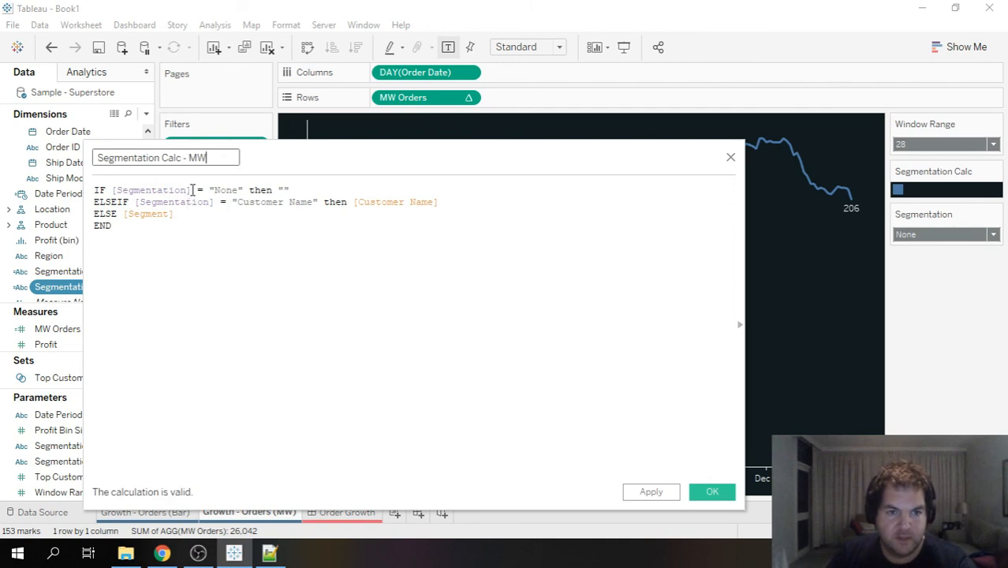
Replace the Segmentation parameter with Segmentation - MW in both the IF and ELSEIF conditions and save the calculation
key("BackSpace")
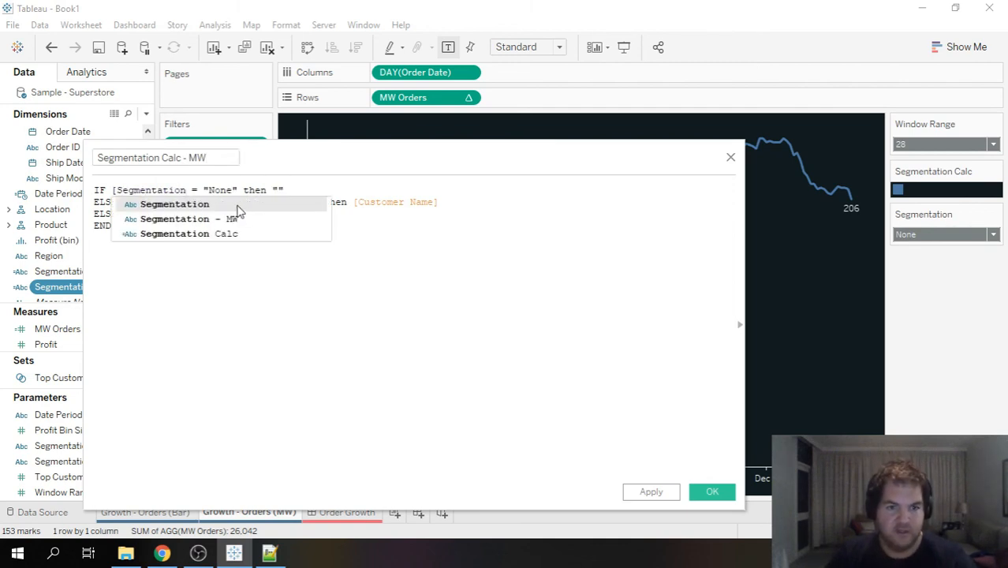
left_click(181, 219)
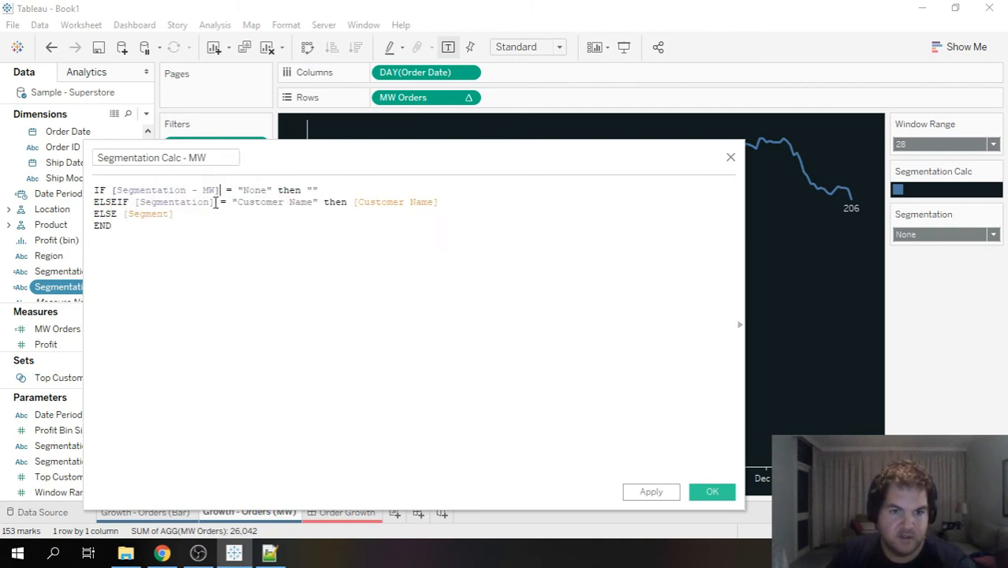
key("BackSpace")
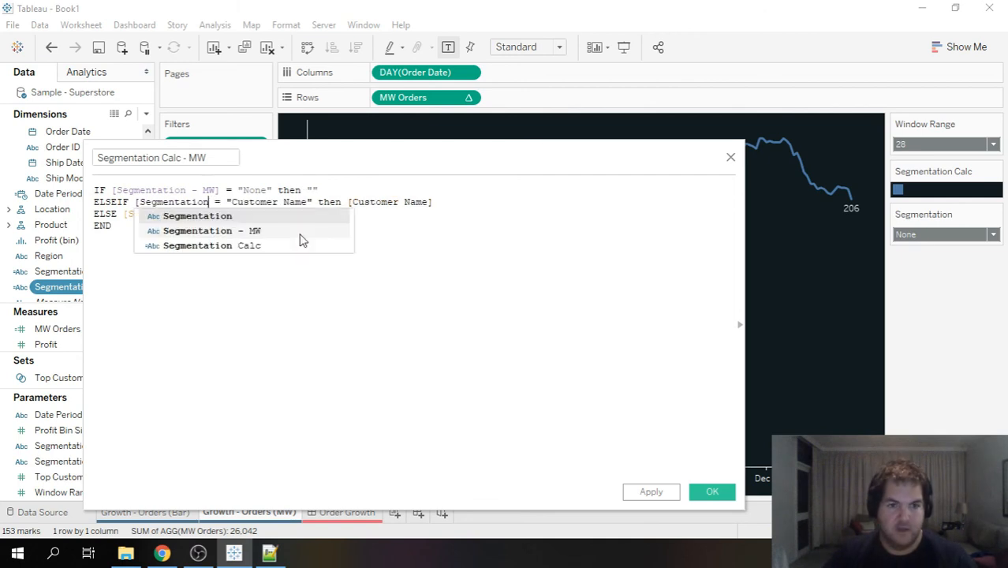
left_click(239, 231)
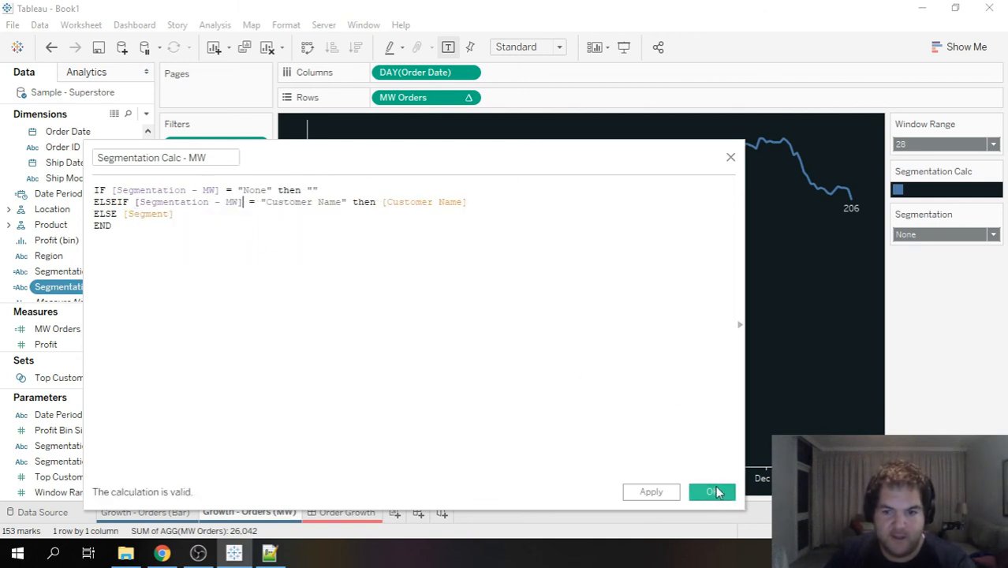
left_click(713, 492)
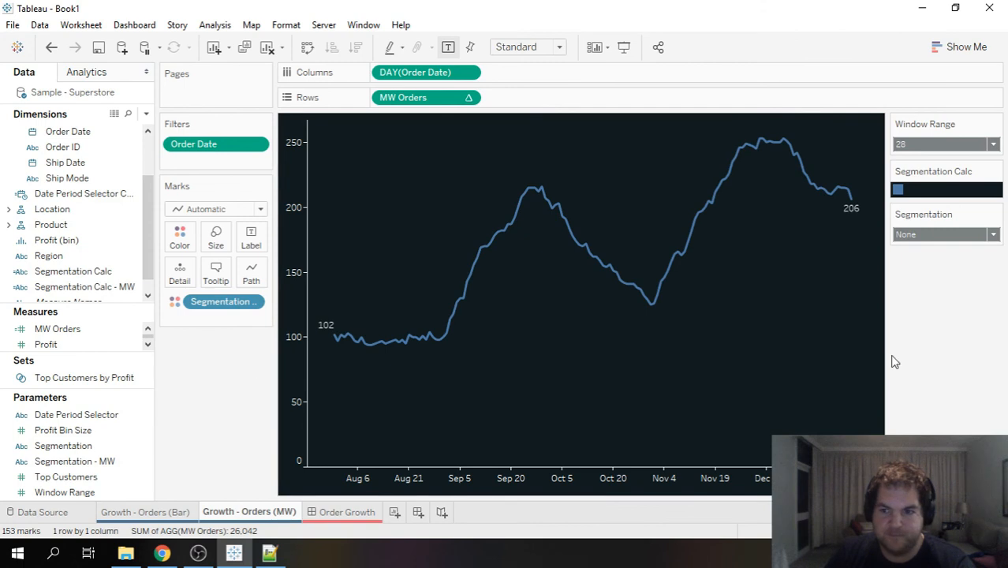
Show the Segmentation - MW parameter control on the Order Growth dashboard and place it before Window Range above the line chart
left_click(355, 514)
left_click(799, 350)
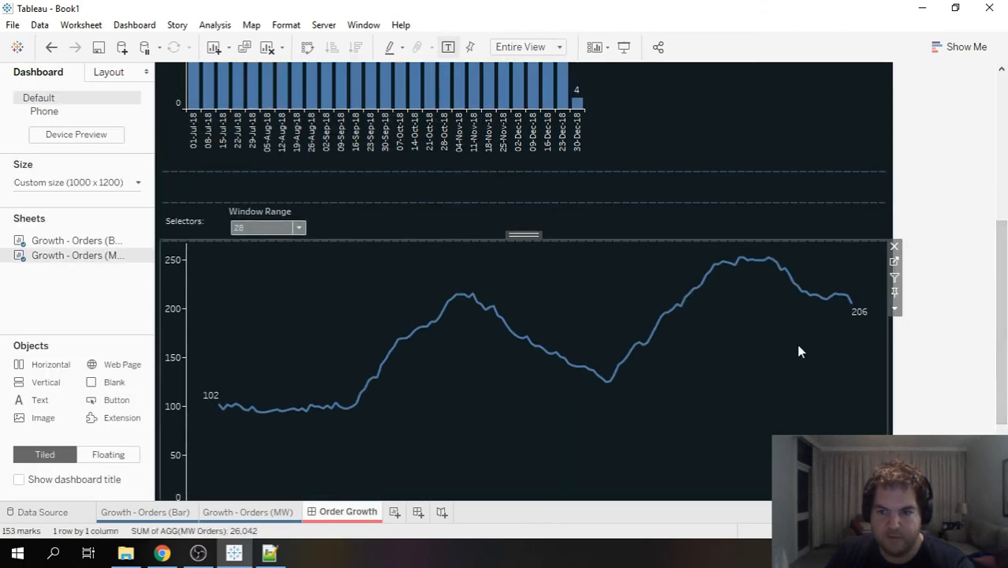
left_click(895, 311)
mouse_move(953, 353)
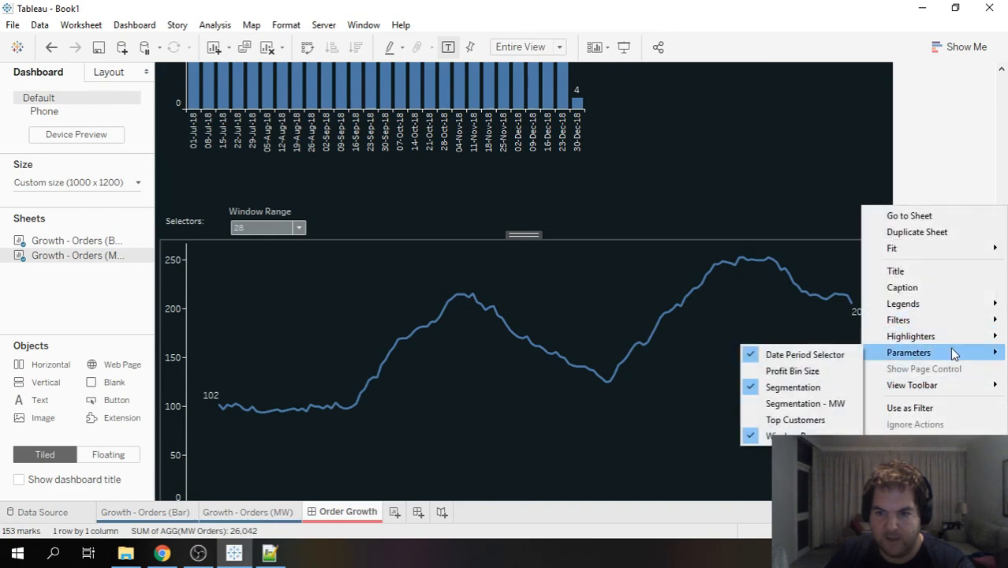
left_click(829, 403)
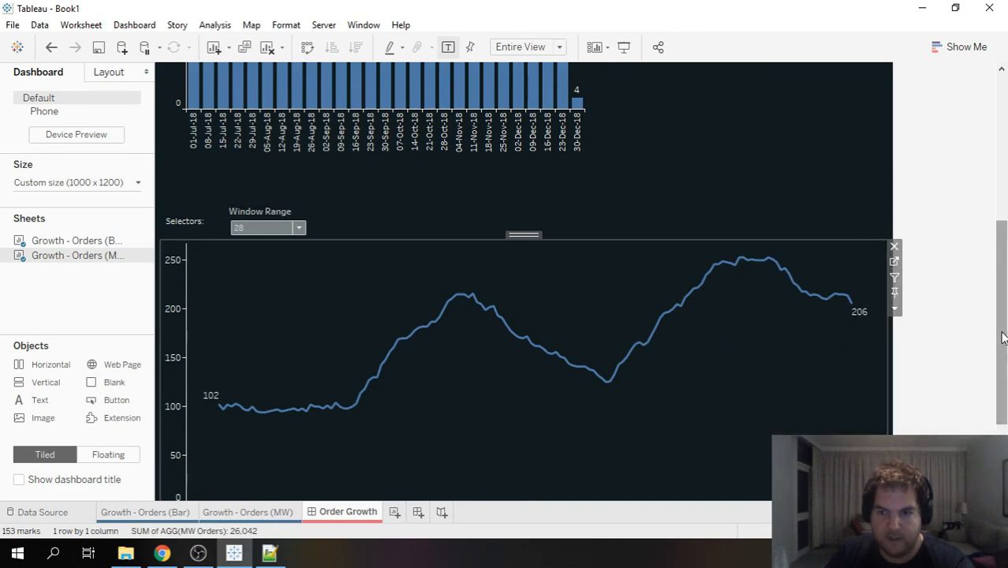
left_click_drag(1001, 333, 1005, 181)
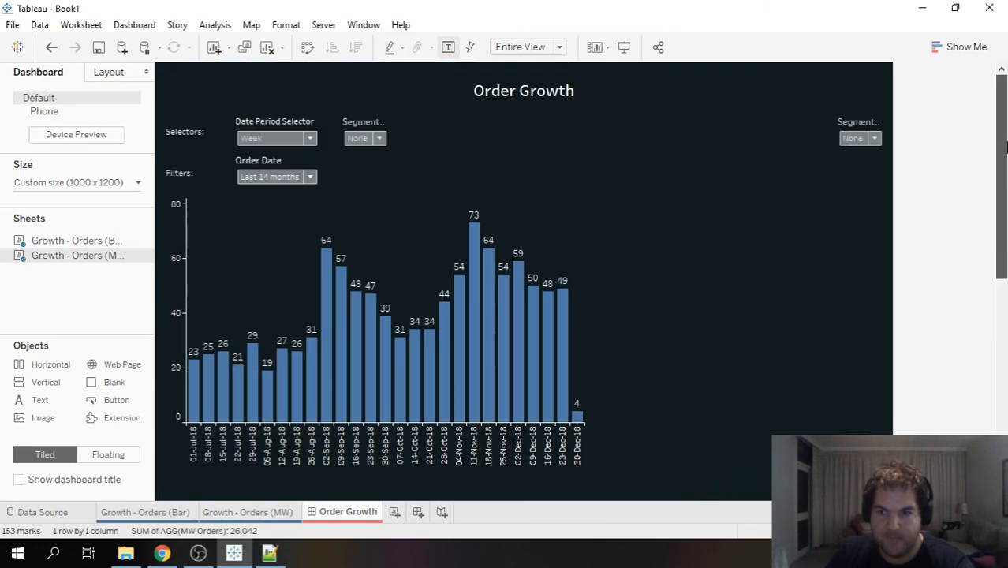
left_click(871, 129)
left_click_drag(866, 107, 240, 446)
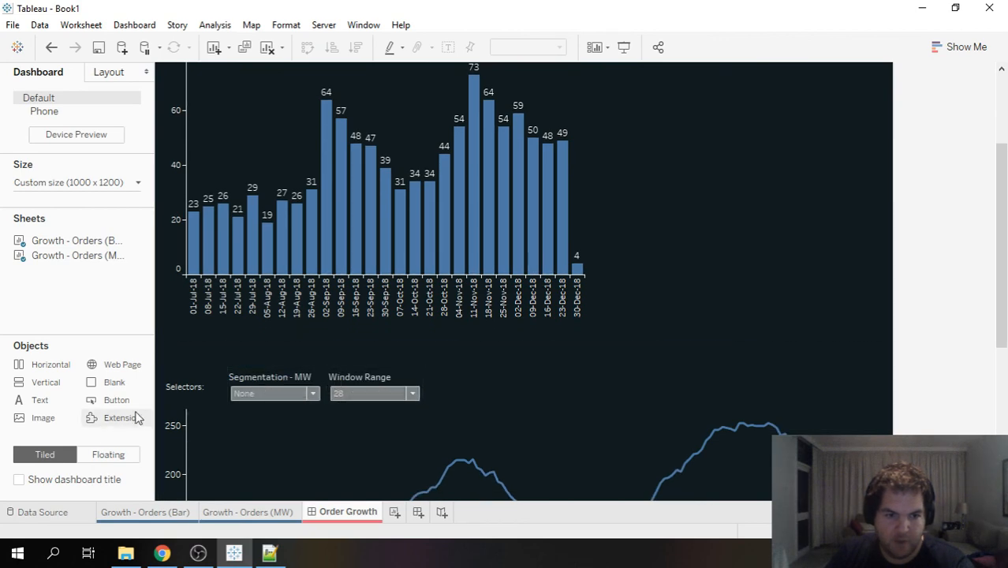
Shorten the Segmentation - MW control's title to Segmentation, and make it white with a smaller font size
double_click(278, 379)
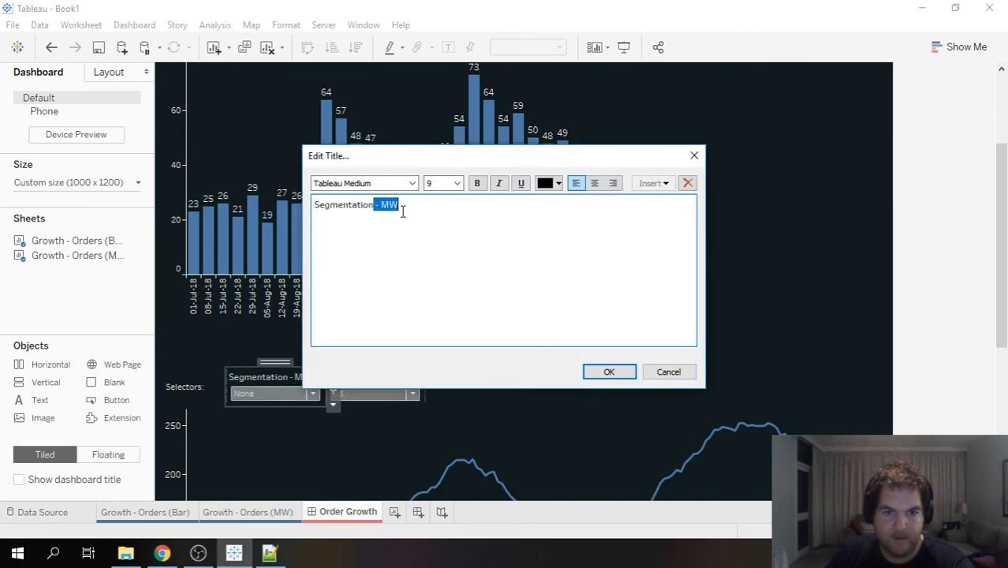
key("BackSpace")
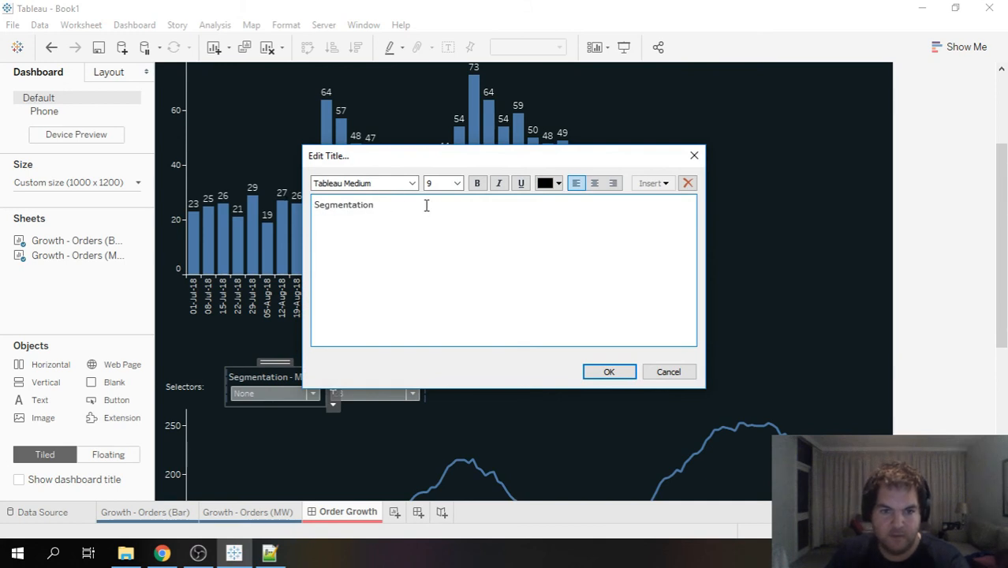
left_click(549, 183)
left_click(543, 199)
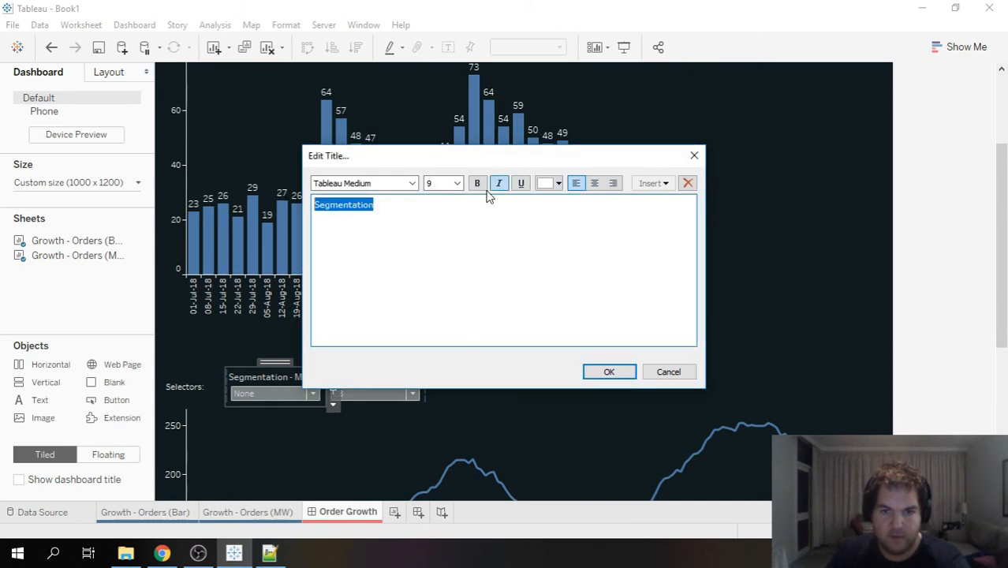
left_click(458, 183)
left_click(450, 198)
left_click(593, 372)
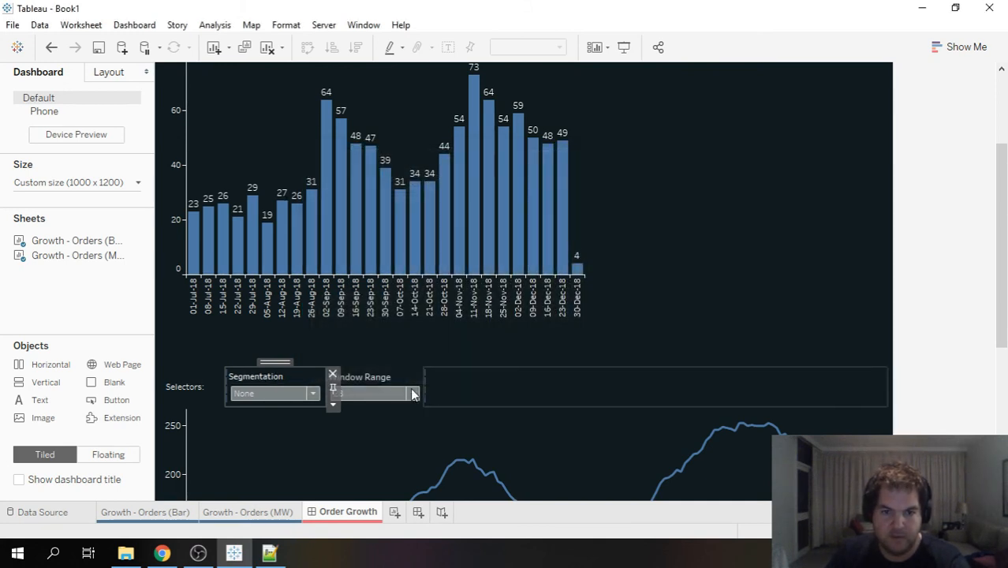
Insert a blank spacer between the Segmentation and Window Range selectors, and format the Window Range title in white at size 8
left_click_drag(102, 386, 357, 398)
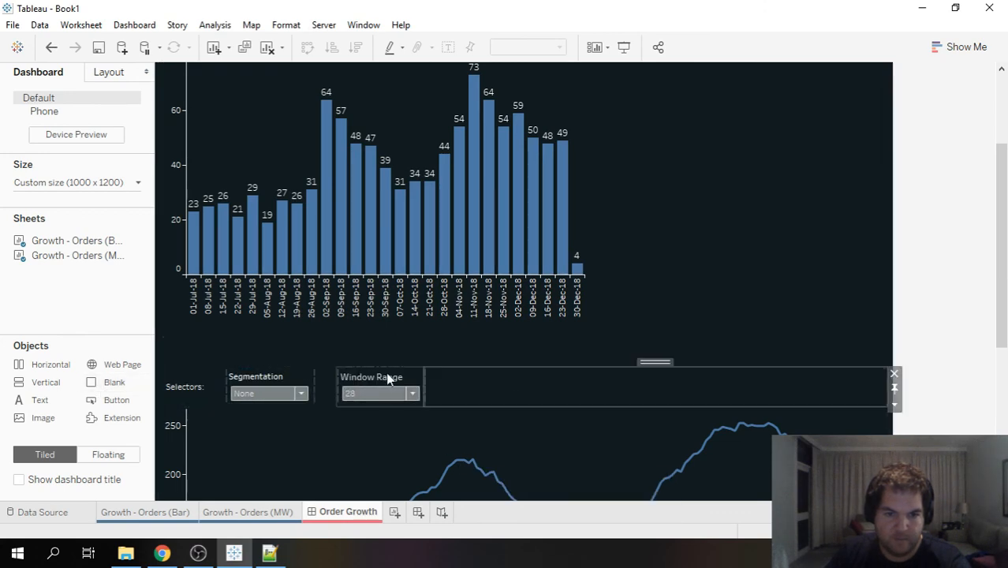
double_click(387, 377)
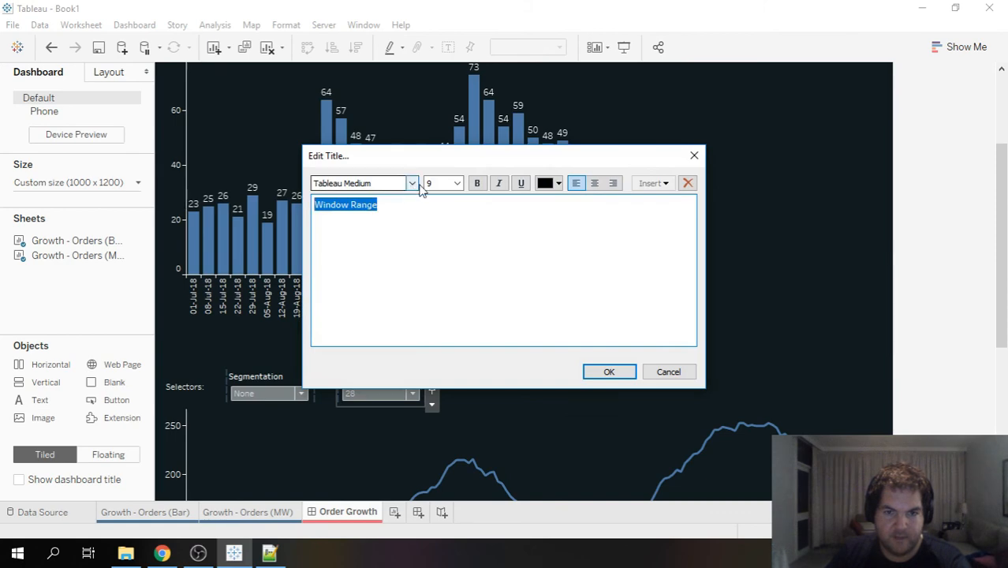
left_click(456, 183)
left_click(439, 194)
left_click(558, 182)
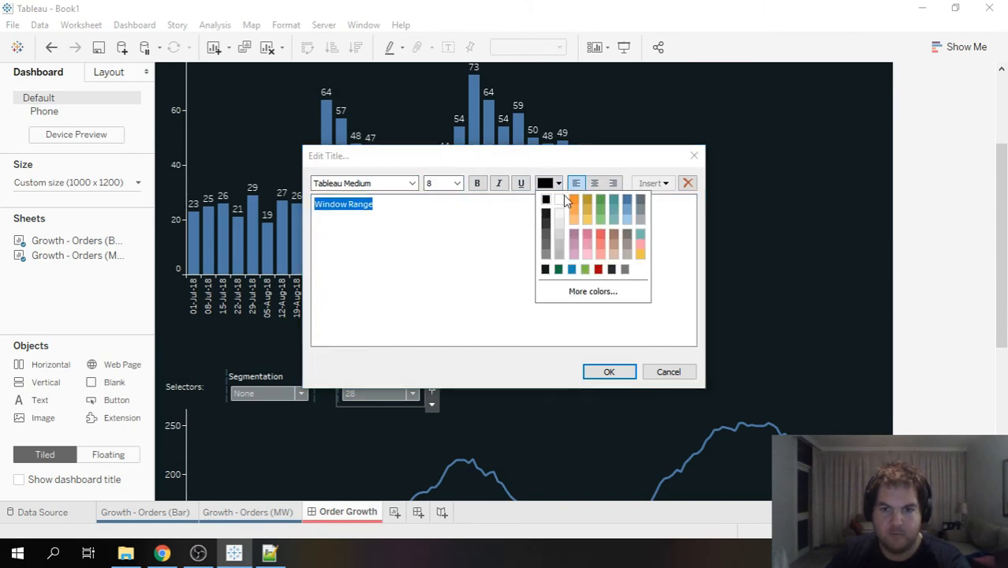
left_click(543, 198)
left_click(618, 376)
Set the Segmentation selector above the moving-window line chart to Segment
scroll(555, 420, "down", 5)
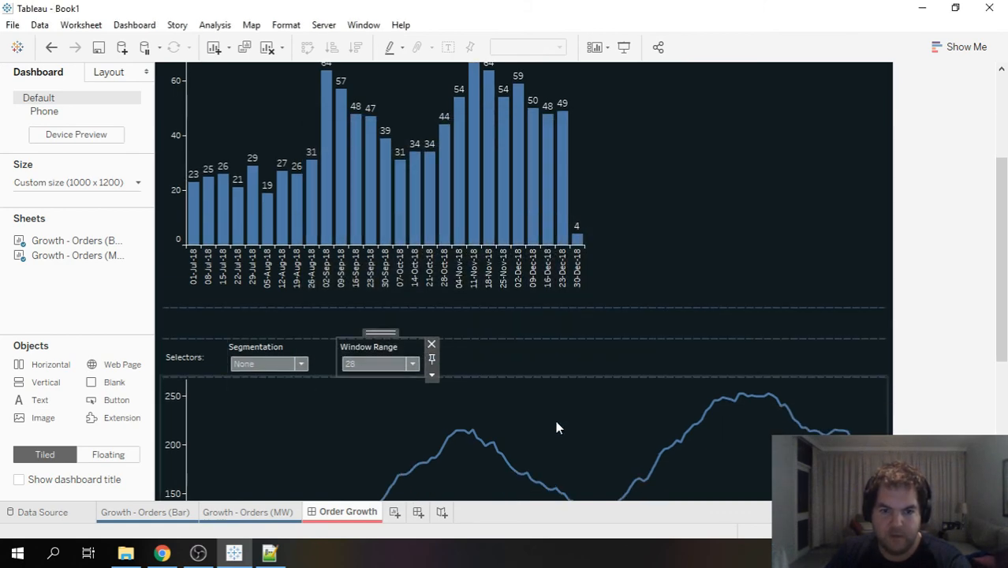
scroll(555, 428, "down", 2)
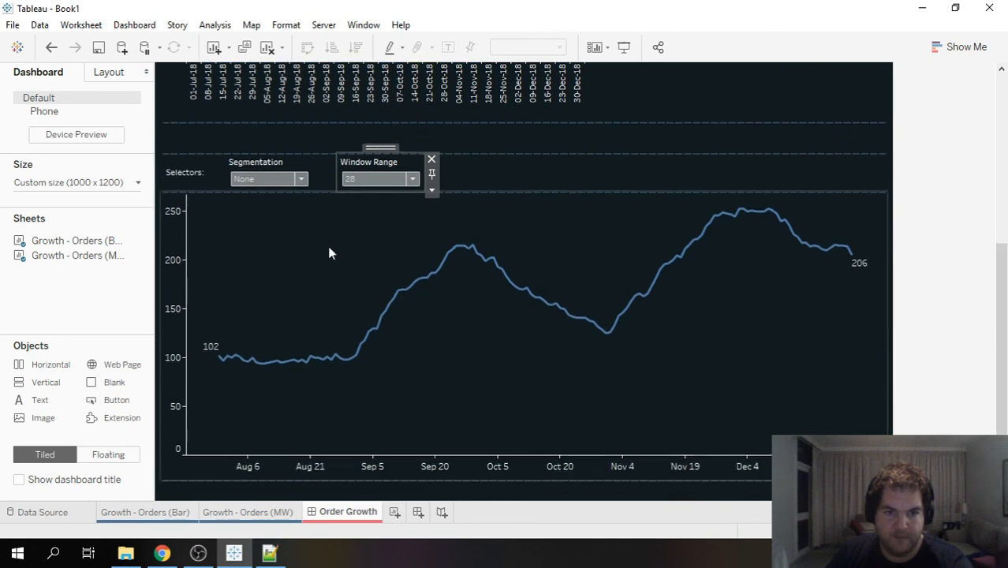
left_click(300, 179)
left_click(269, 224)
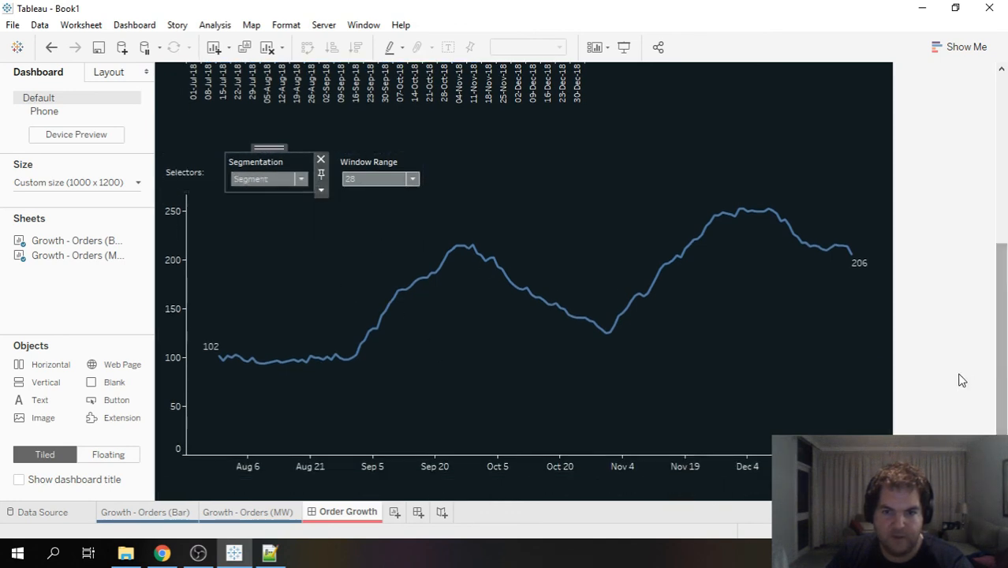
On the Growth - Orders (MW) sheet, replace Segmentation Calc with Segmentation Calc - MW as the color field, and return to the Order Growth dashboard
left_click(749, 332)
left_click(894, 261)
left_click(904, 217)
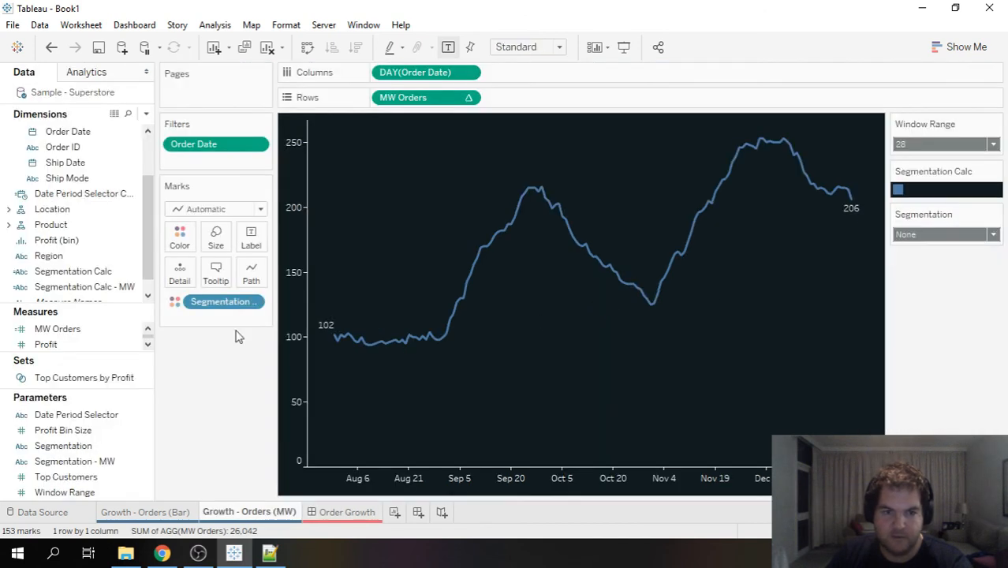
left_click_drag(275, 308, 317, 303)
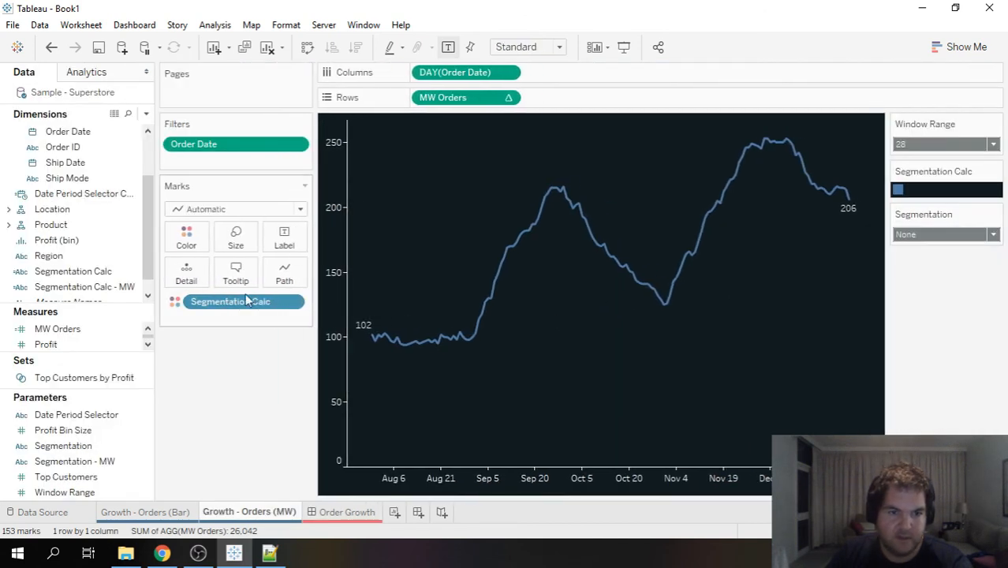
left_click_drag(110, 292, 267, 307)
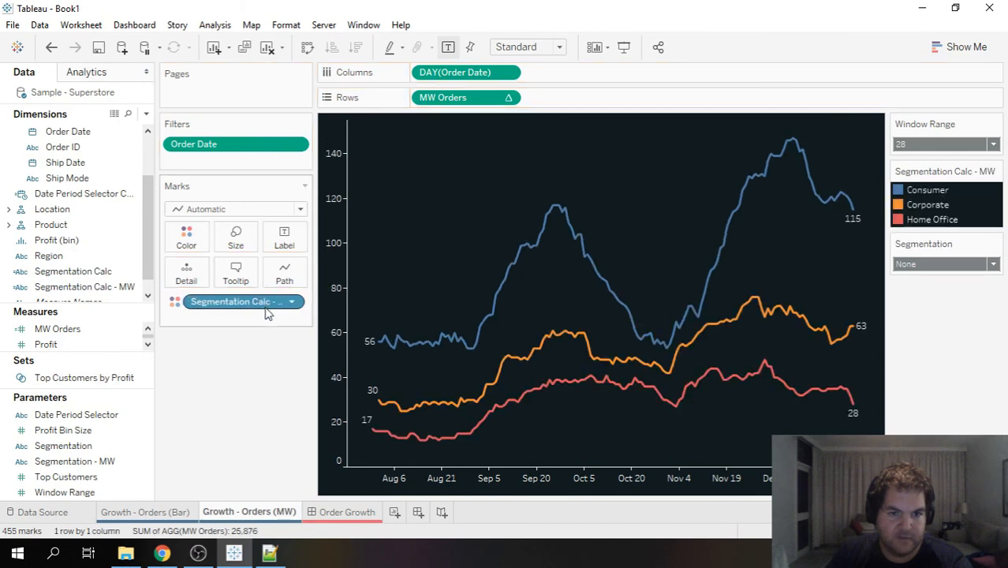
left_click(347, 511)
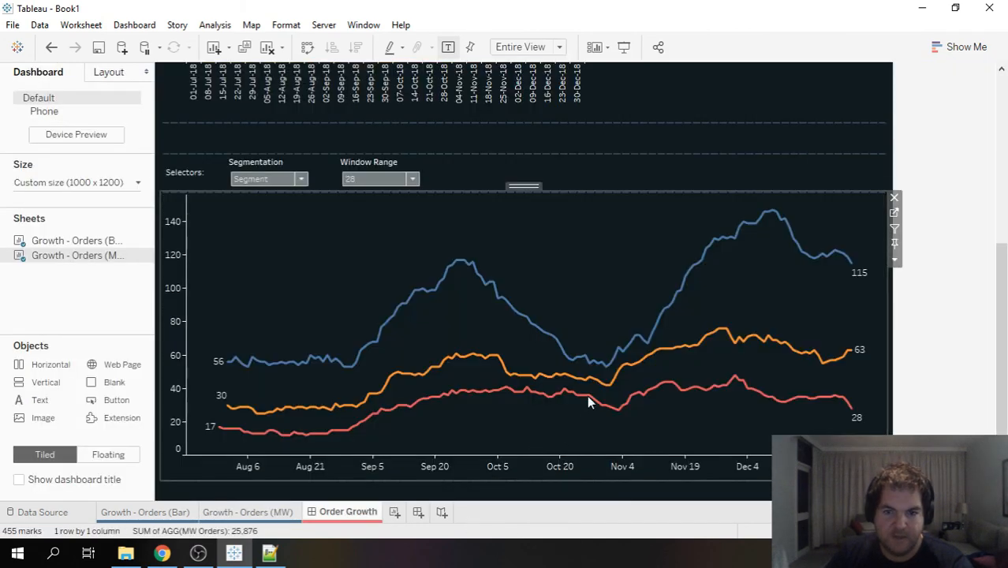
Test the Segmentation selector above the moving-window line chart by choosing Customer Name and then Segment
left_click(282, 179)
left_click(284, 202)
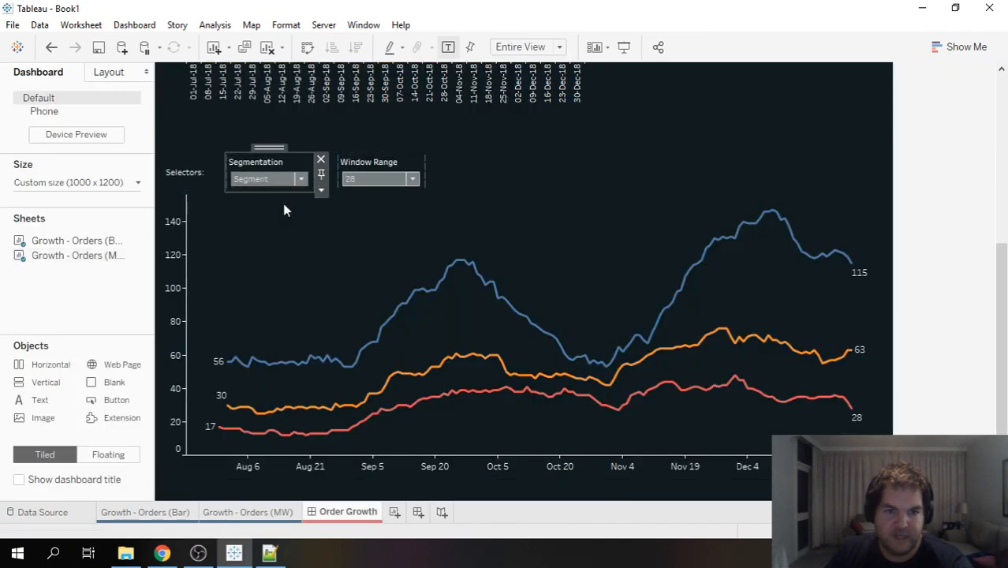
left_click(282, 179)
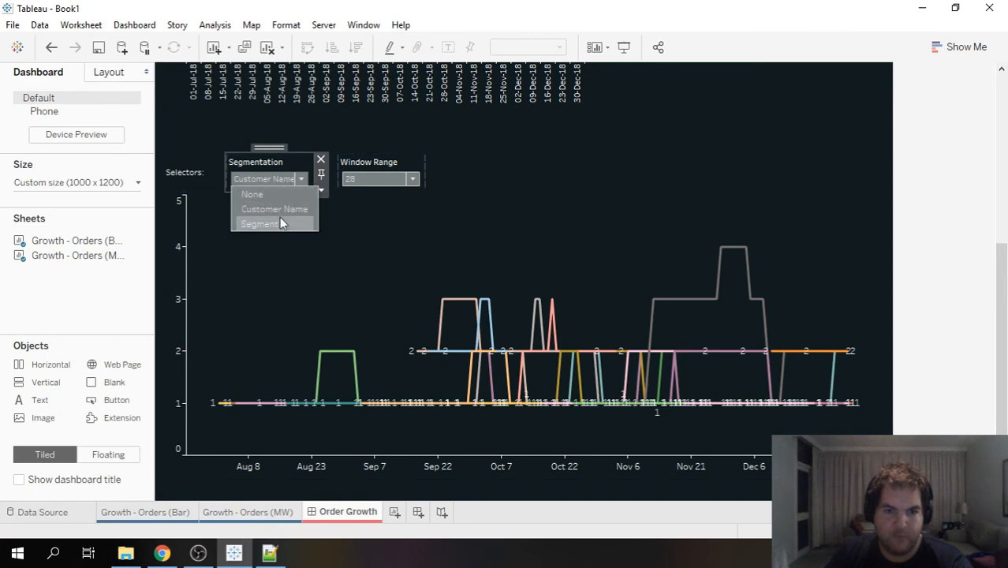
left_click(281, 219)
Test the bar chart's Segmentation selector with Customer Name, checking it against the line chart, and return it to None
left_click_drag(1002, 348, 1001, 177)
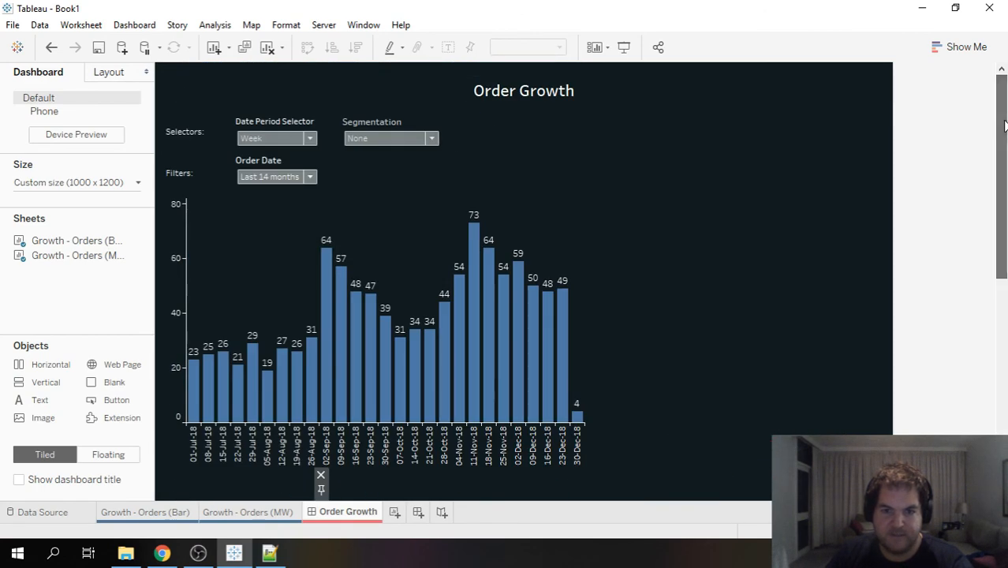
left_click(431, 139)
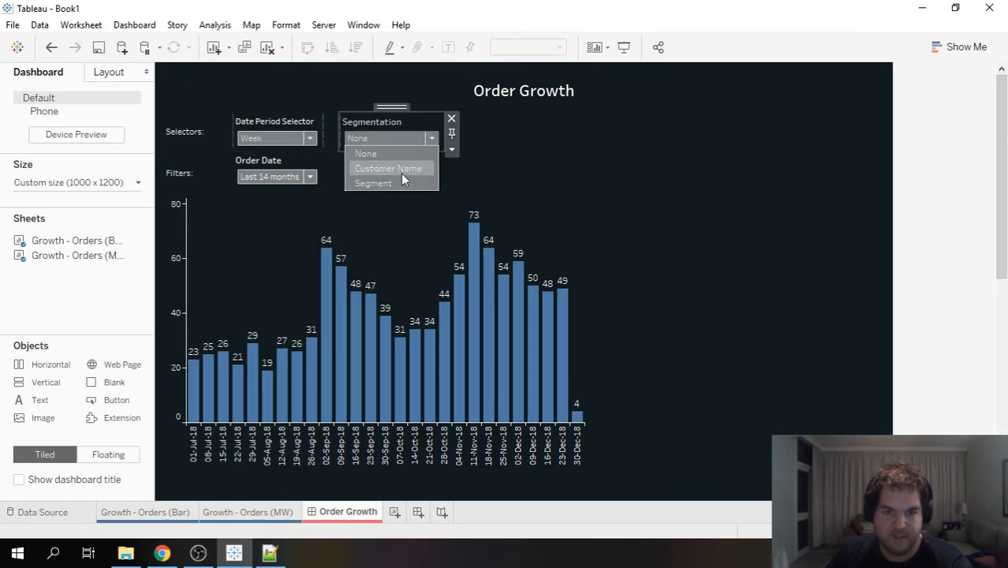
left_click(403, 168)
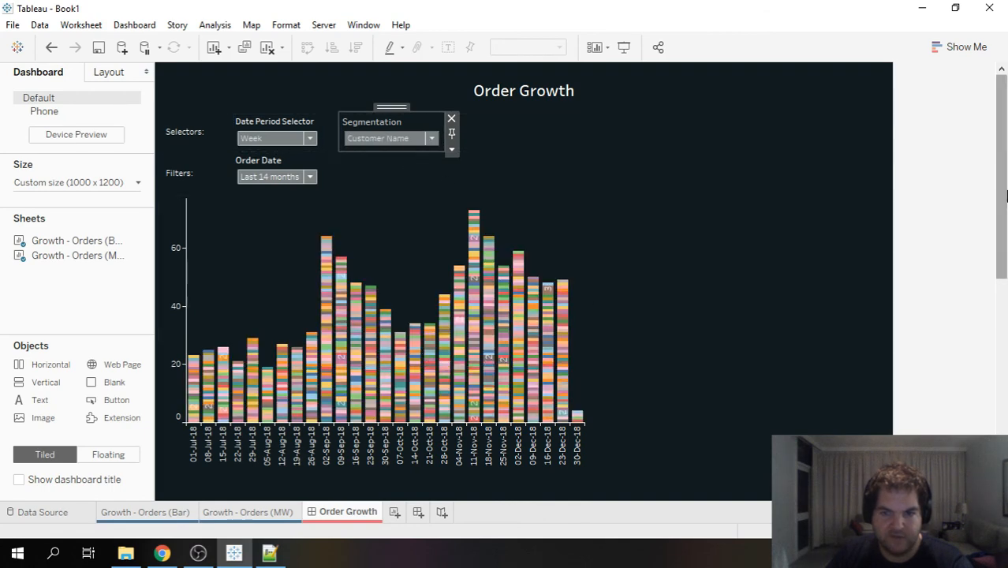
left_click_drag(1004, 193, 1004, 102)
left_click(431, 138)
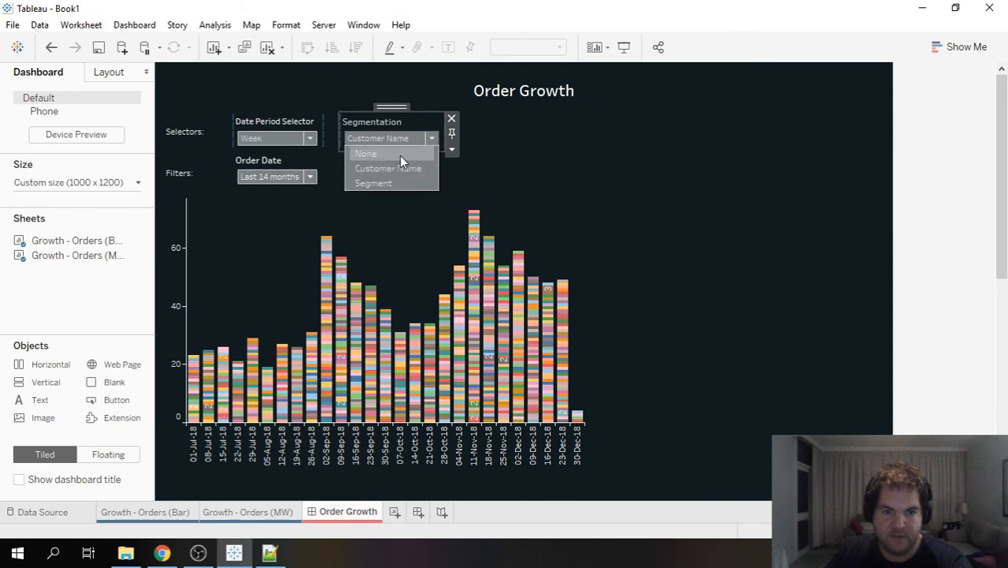
left_click(399, 155)
Set the Segmentation selector above the moving-window line chart to None
left_click_drag(1004, 225, 1004, 395)
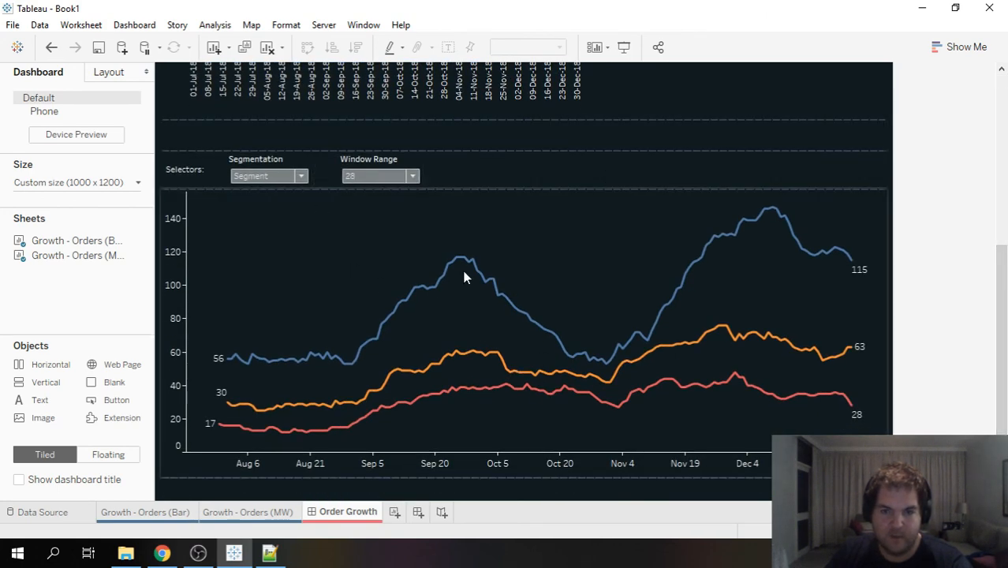
left_click(283, 176)
left_click(280, 190)
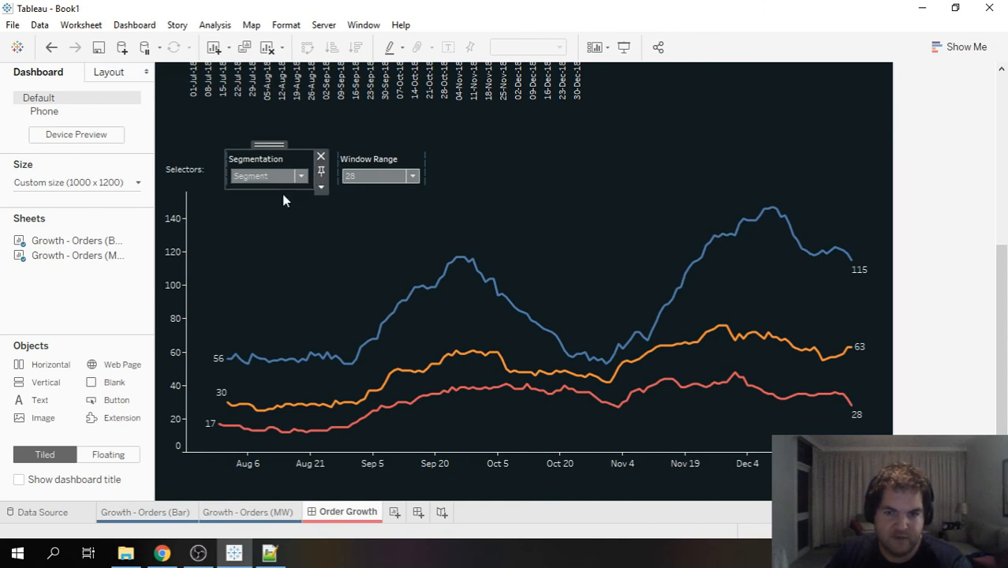
left_click_drag(1005, 330, 1006, 355)
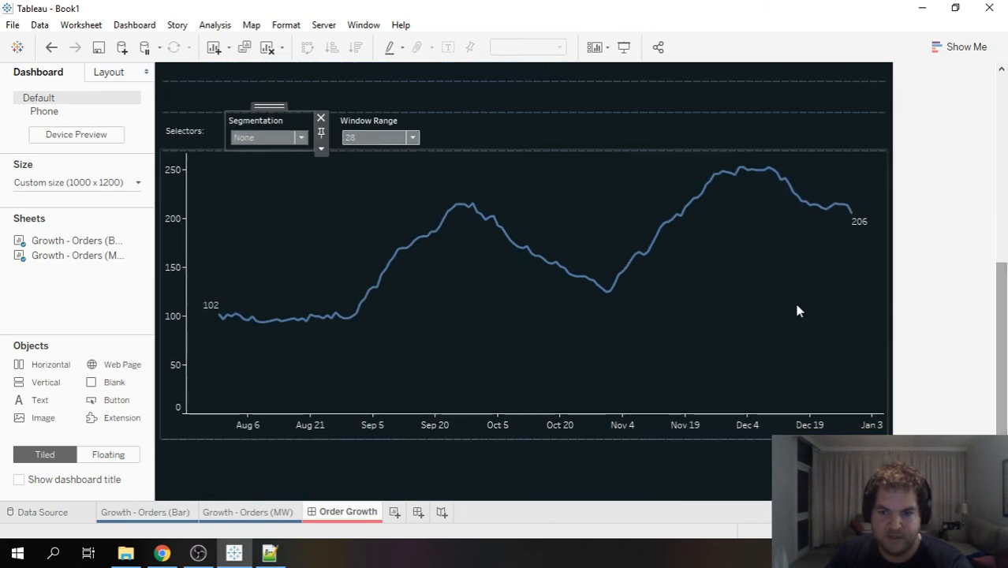
left_click(797, 304)
left_click(894, 219)
mouse_move(911, 249)
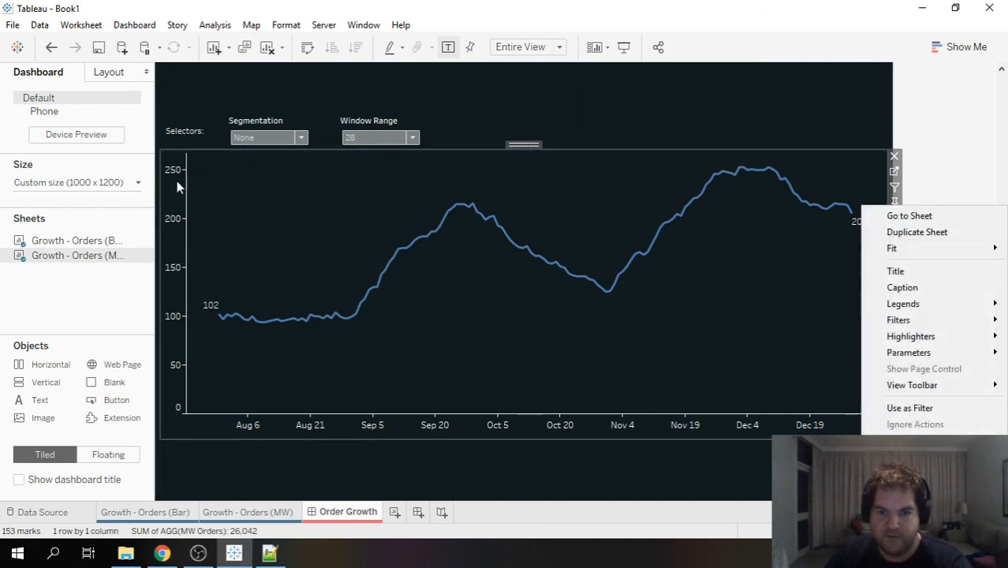
left_click(351, 351)
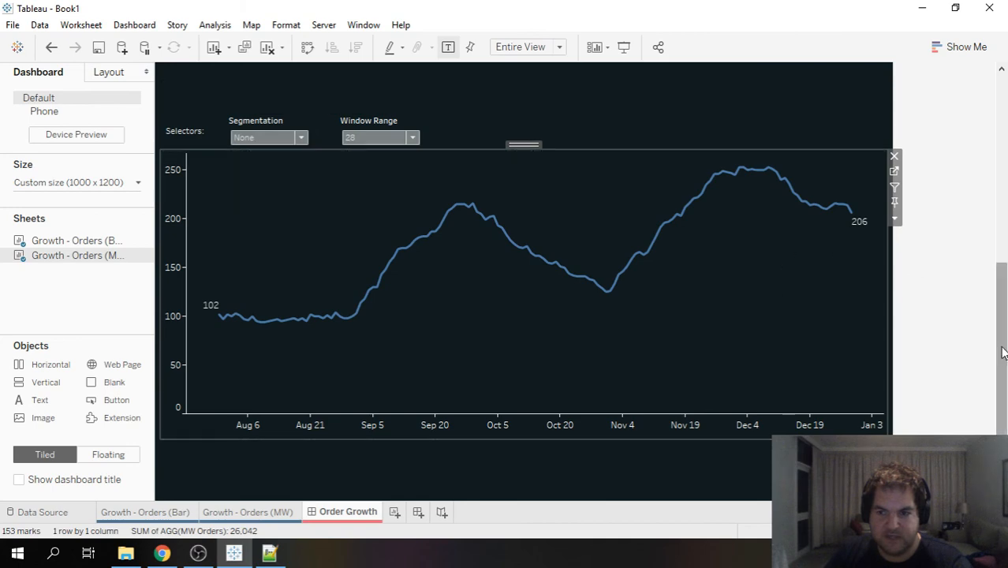
Set the fit of the orders bar chart on the dashboard to Entire View
left_click_drag(1001, 322, 1005, 136)
left_click(879, 256)
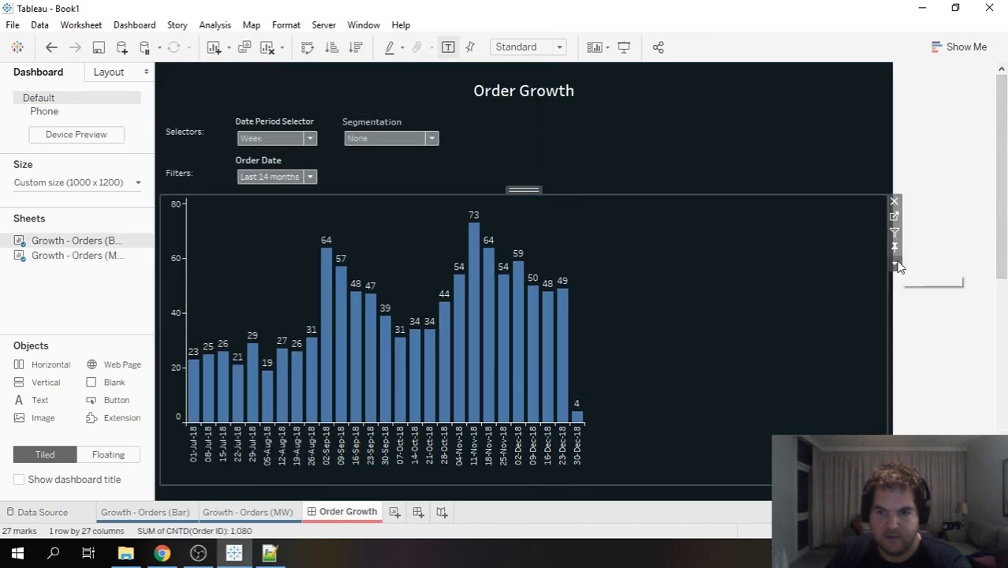
left_click(895, 263)
mouse_move(930, 249)
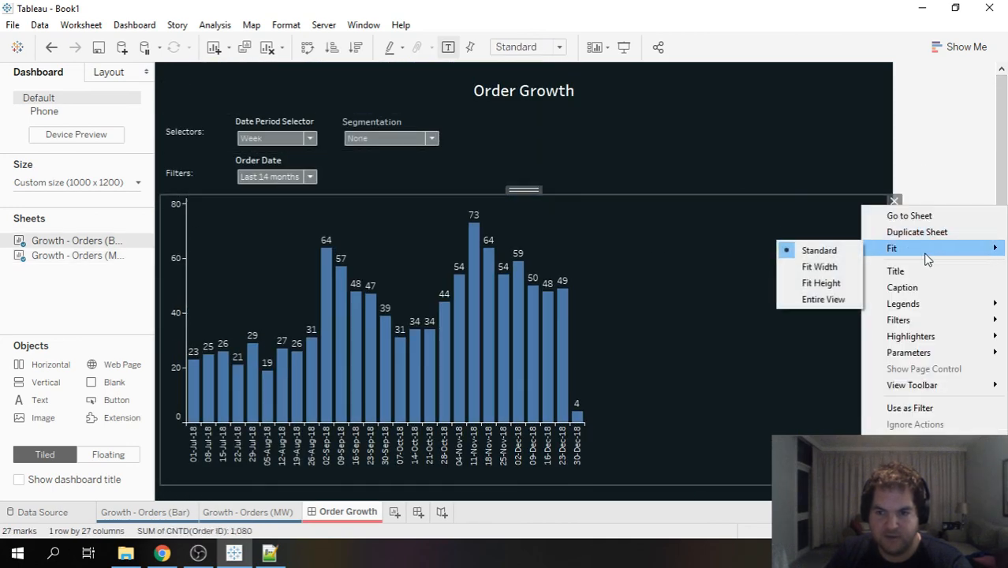
left_click(823, 300)
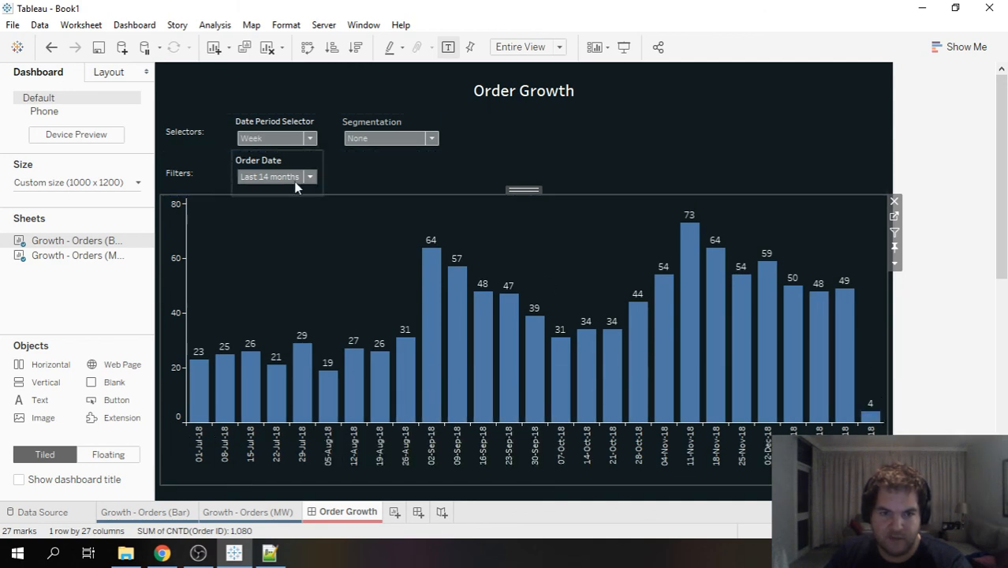
Try the Day period on the bar chart in Entire View, and switch the Date Period Selector back to Week
left_click(309, 137)
left_click(284, 149)
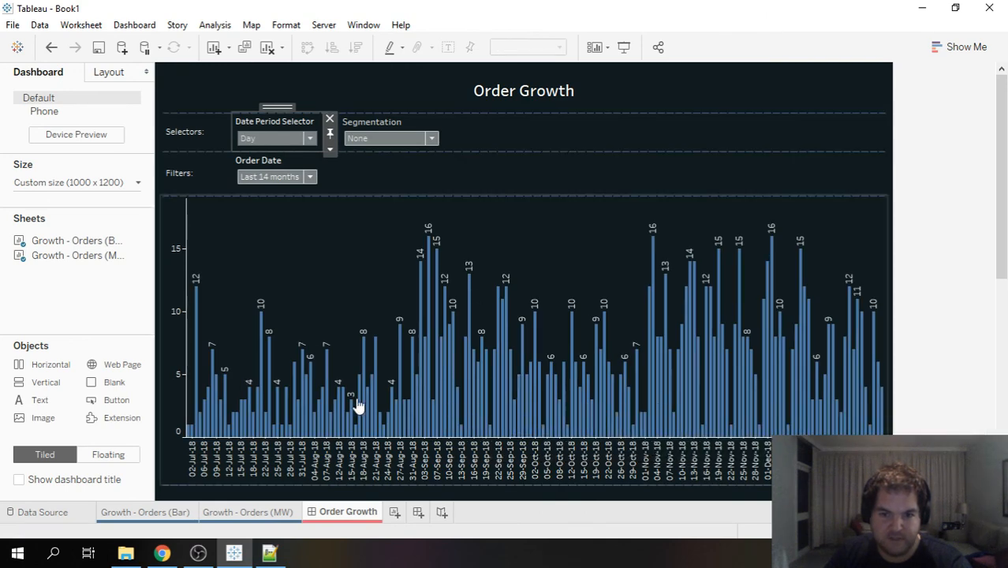
left_click(265, 142)
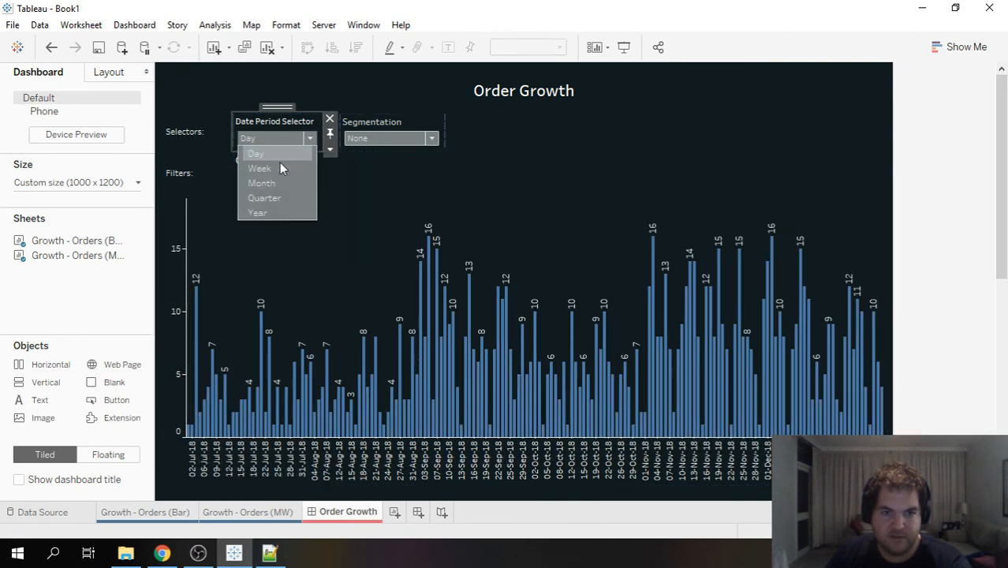
left_click(840, 227)
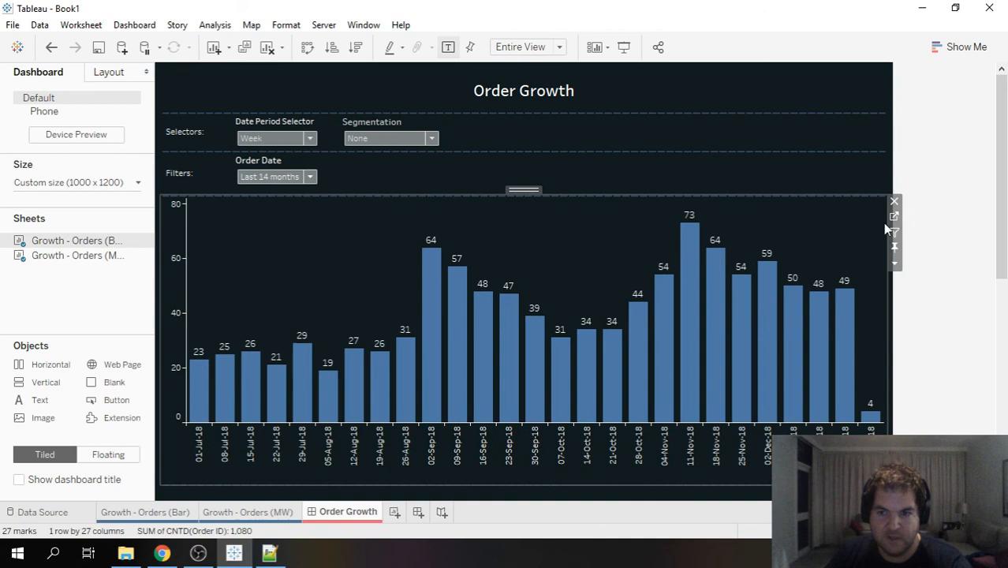
Return the orders bar chart's fit to Standard
left_click(894, 266)
mouse_move(915, 249)
left_click(804, 247)
Test the Day period on the bar chart in Standard fit, and restore the Date Period Selector to Week
left_click(292, 138)
left_click(290, 155)
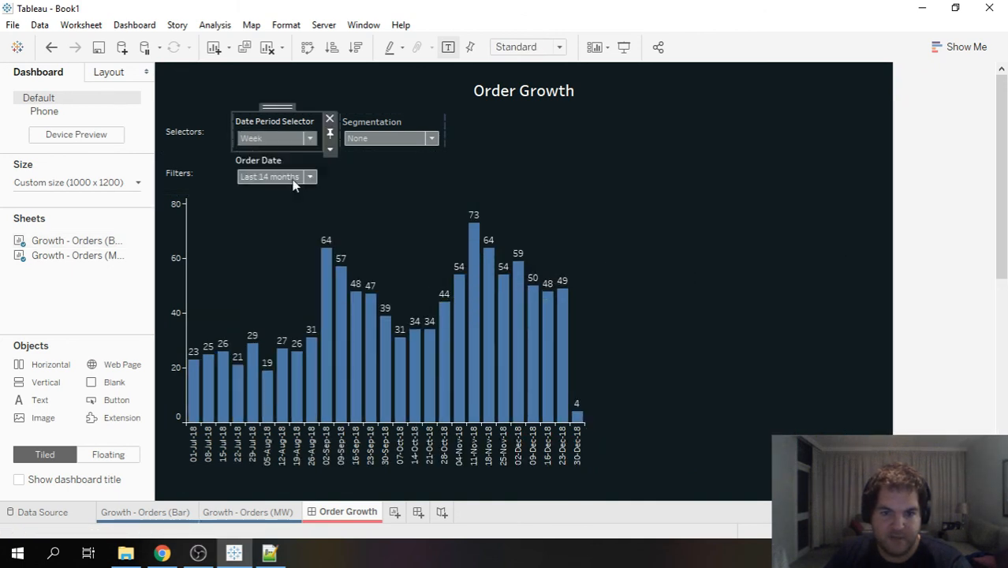
left_click_drag(312, 477, 240, 473)
left_click(293, 138)
left_click(290, 152)
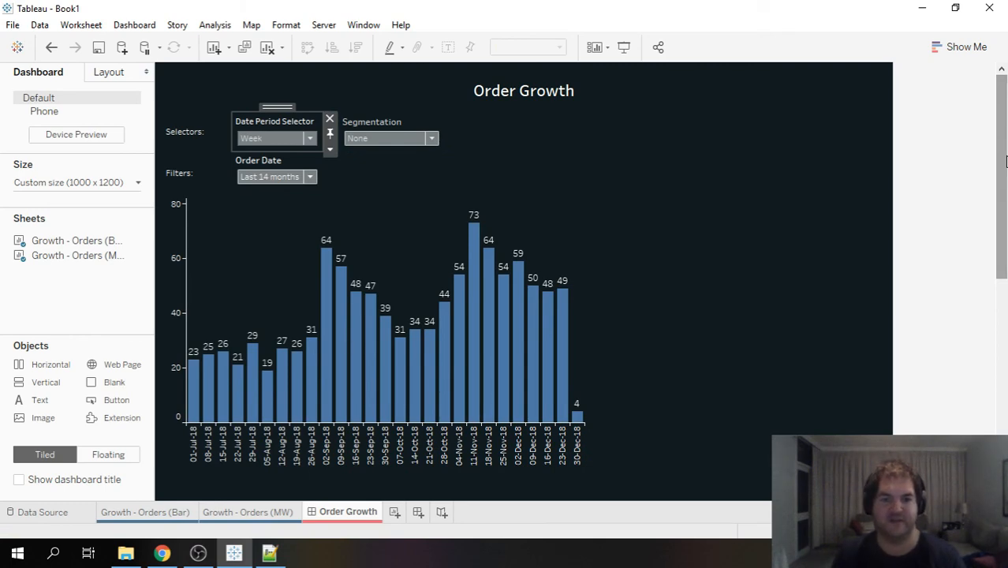
left_click_drag(1005, 162, 1005, 374)
left_click_drag(1006, 262, 1000, 222)
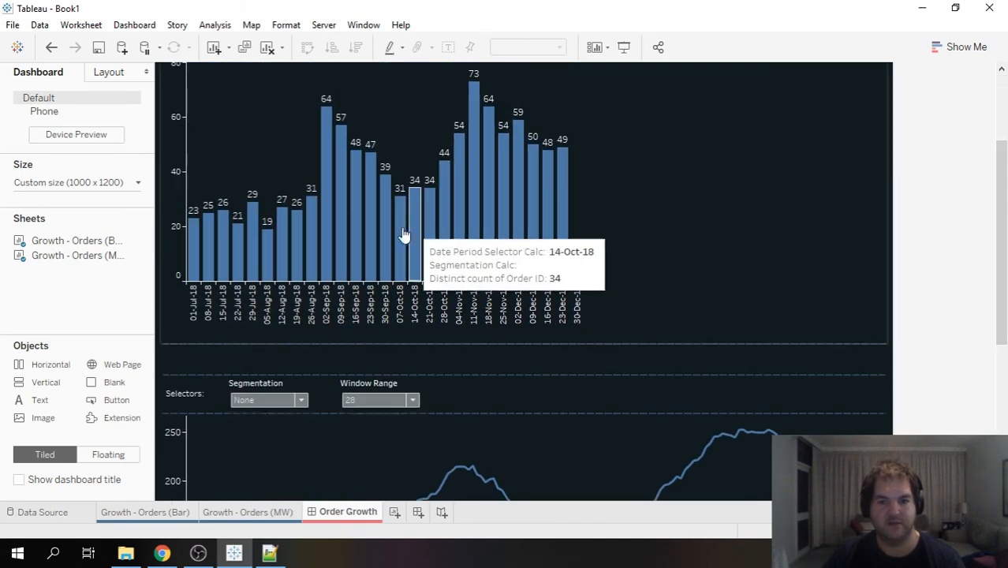
left_click_drag(1003, 260, 1000, 332)
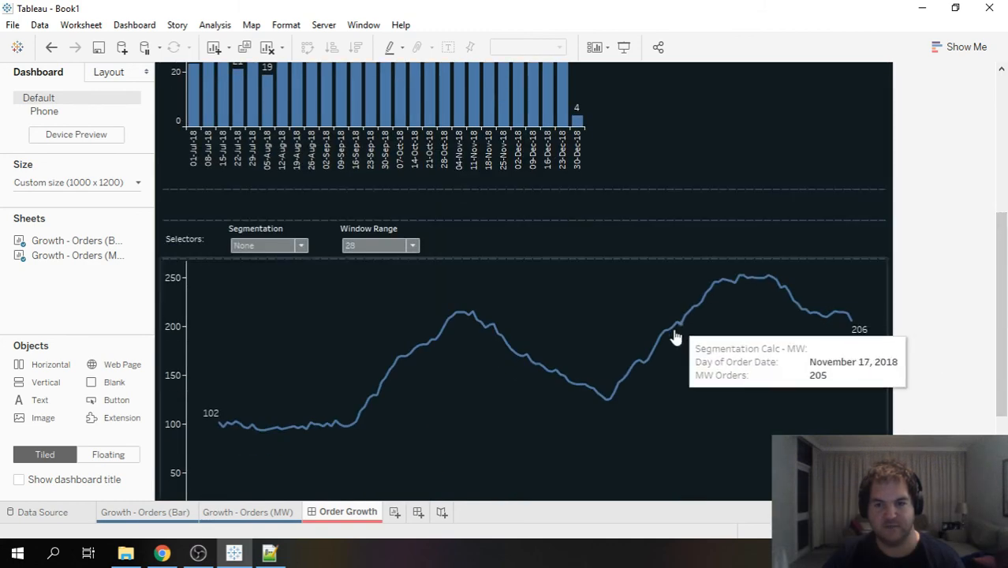
left_click_drag(1000, 294, 1003, 142)
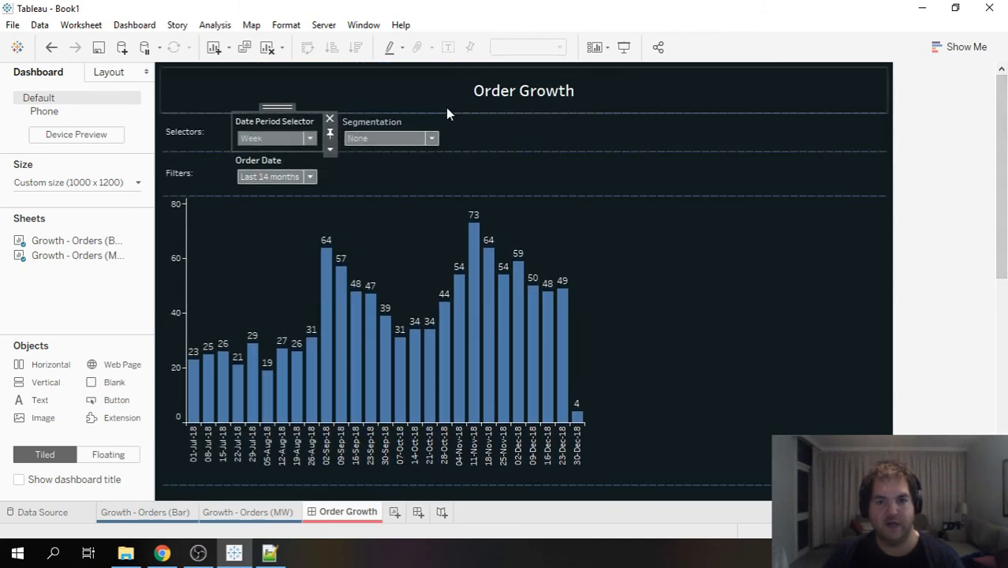